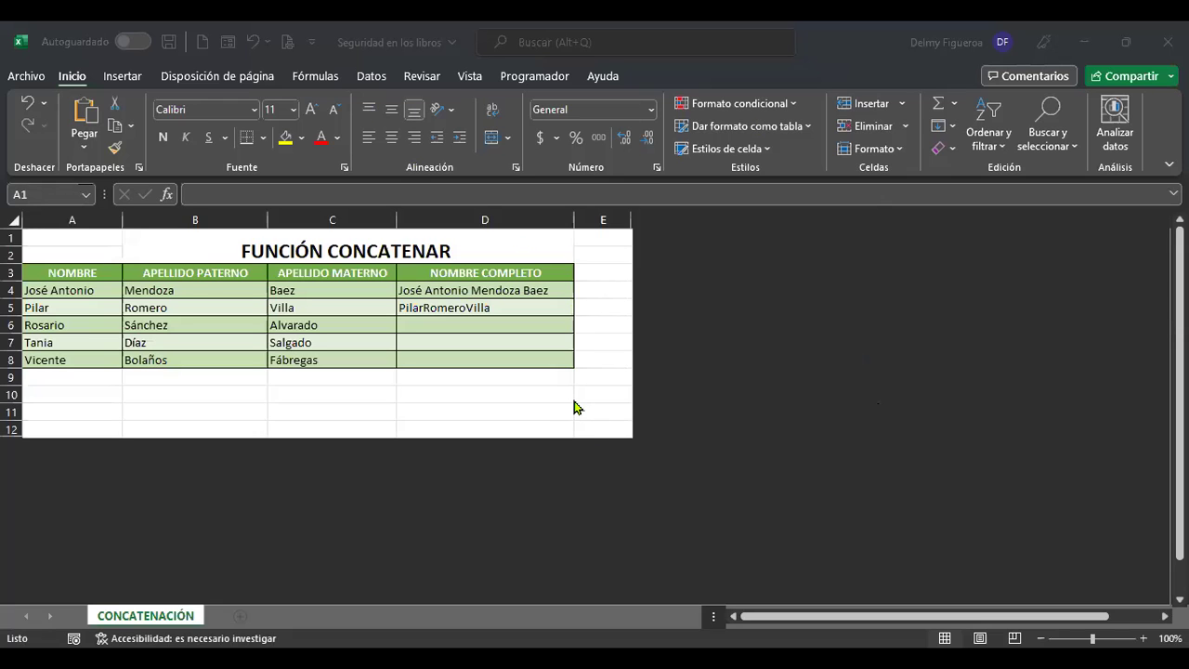
Zoom the name table to 160% and select D4 to show its =CONCATENAR(A4;" ";B4;" ";C4) formula.
{"action": "scroll", "coordinate": [574, 407], "scroll_direction": "up", "scroll_amount": 4}
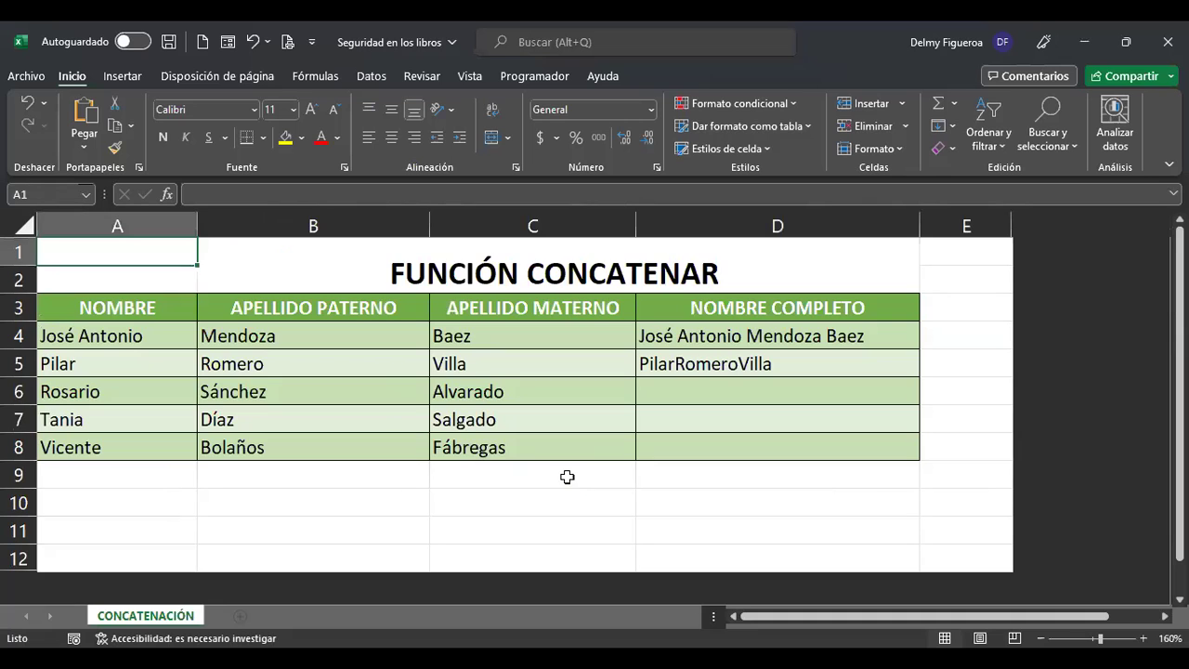
{"action": "left_click", "coordinate": [567, 477]}
{"action": "key", "text": "ctrl+Home"}
{"action": "left_click", "coordinate": [709, 424]}
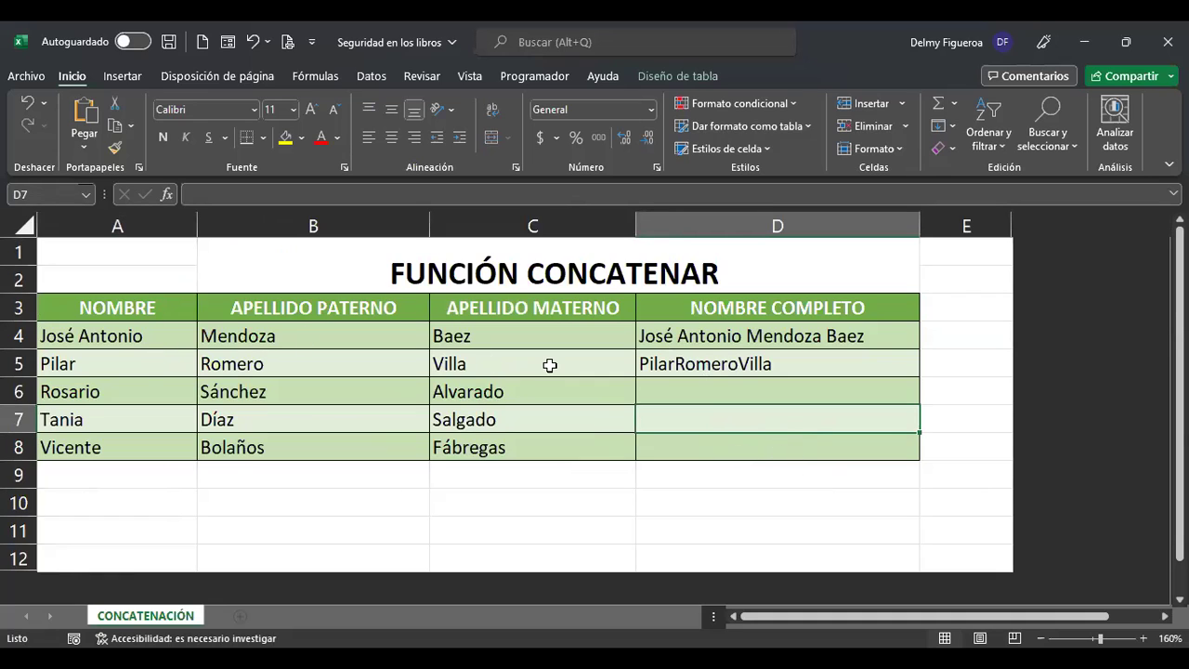
{"action": "left_click", "coordinate": [749, 335]}
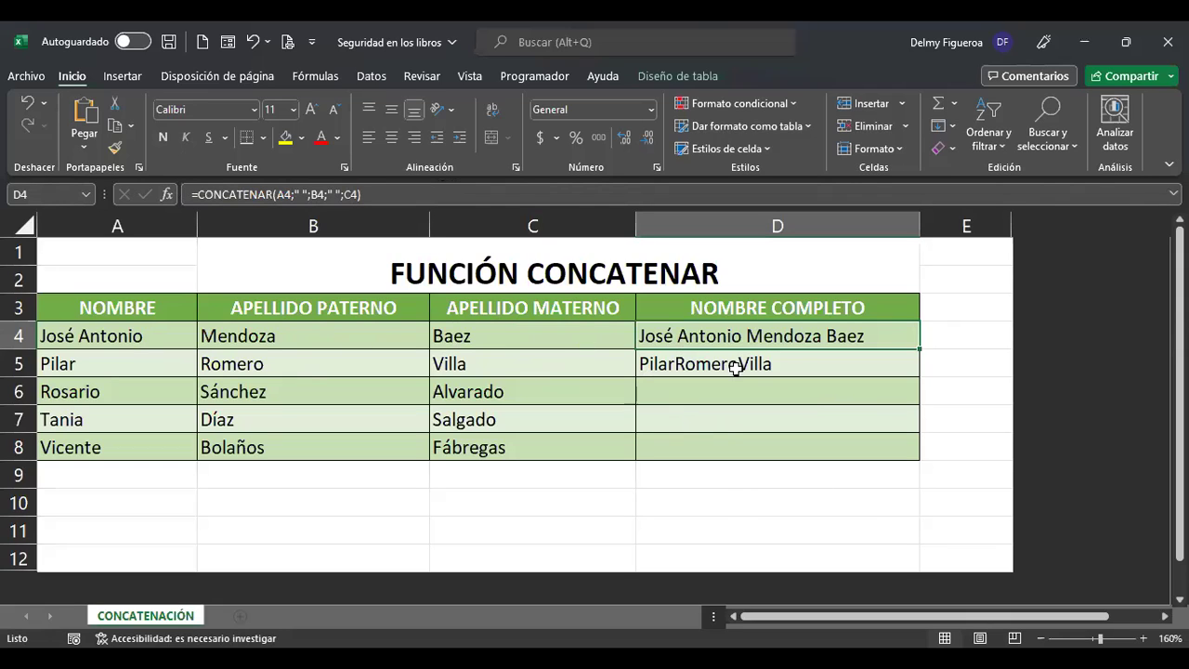
{"action": "double_click", "coordinate": [844, 343]}
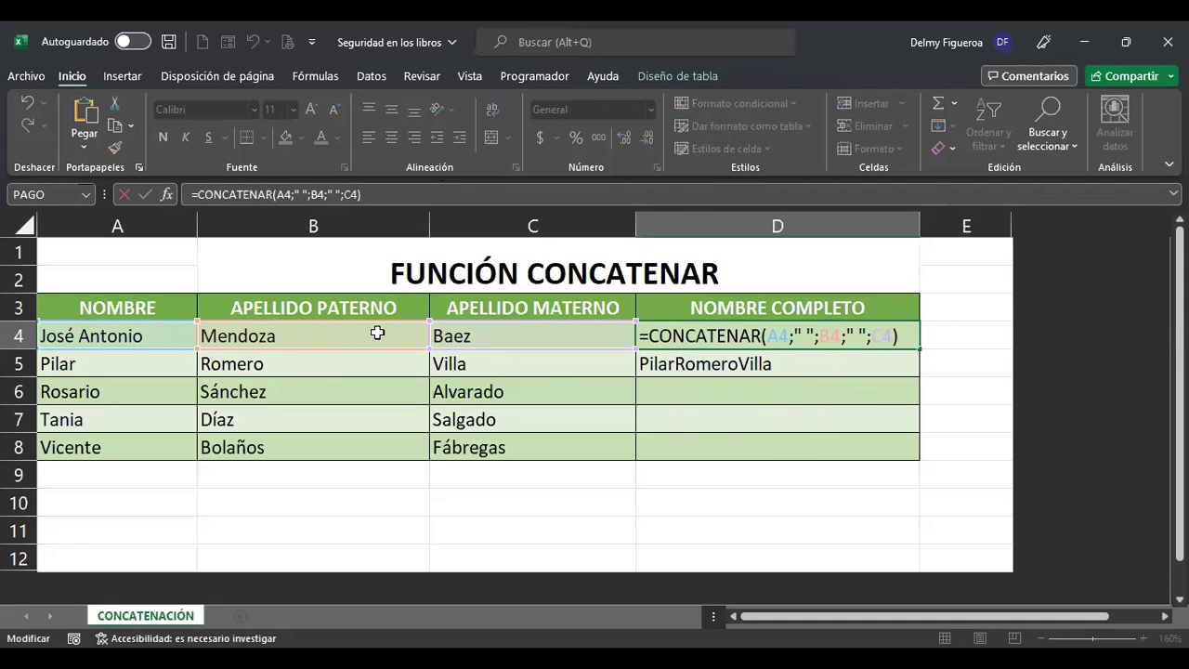
{"action": "left_click", "coordinate": [803, 336]}
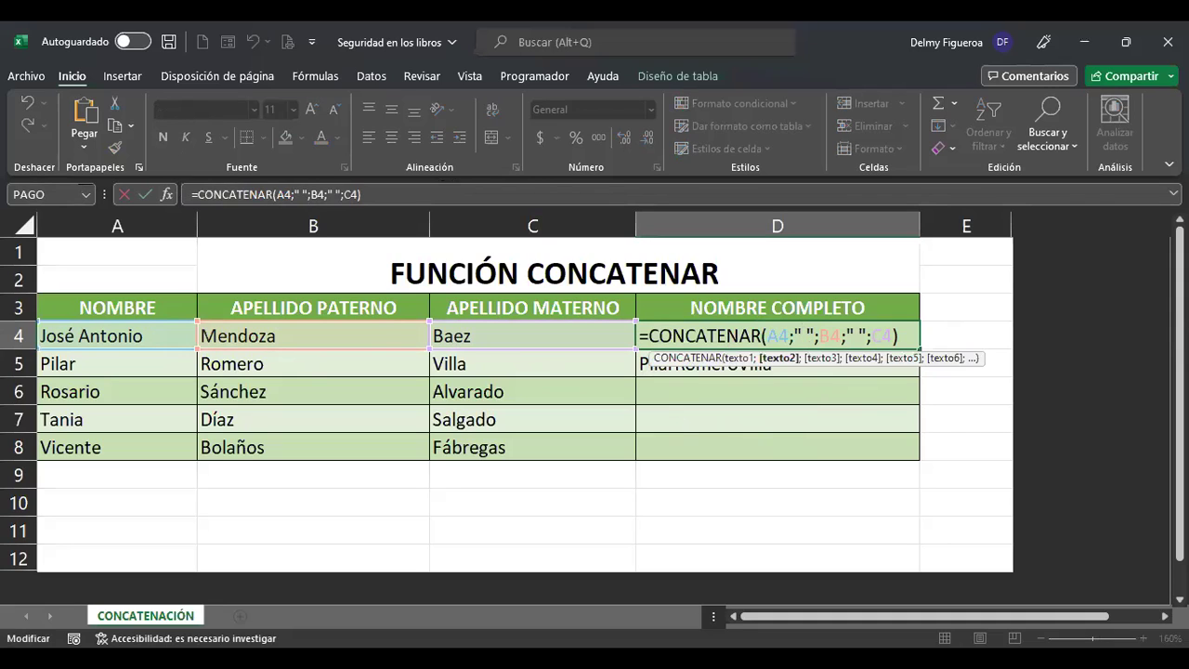
{"action": "key", "text": "Right"}
{"action": "key", "text": "Right"}
{"action": "key", "text": "Right"}
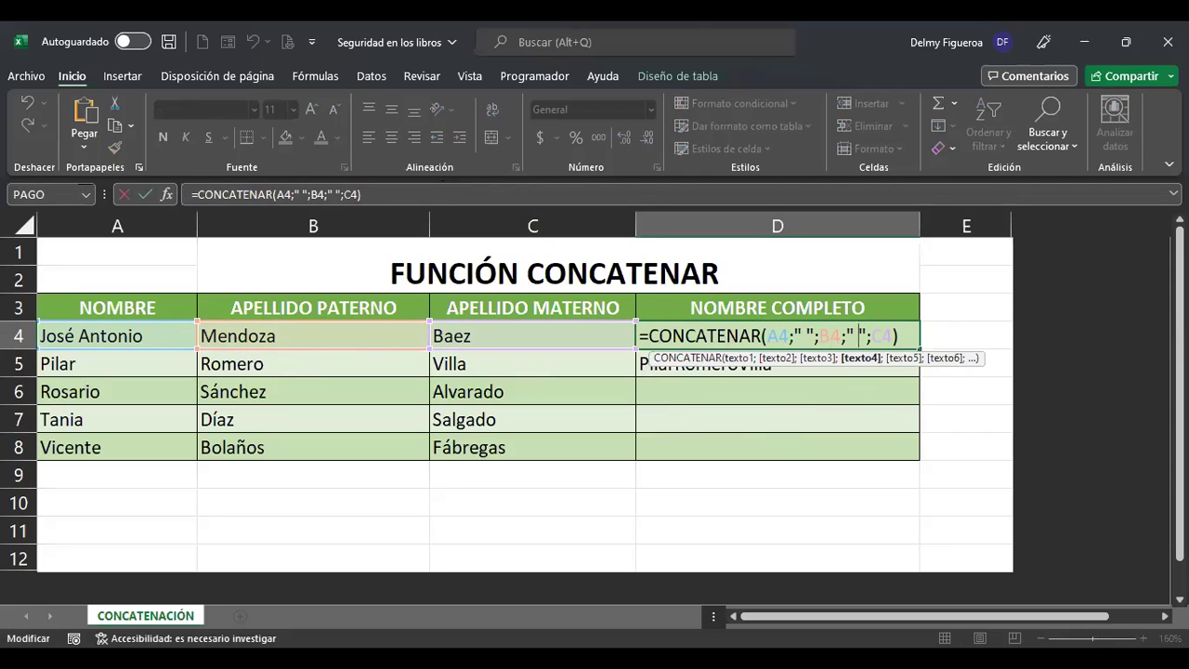
{"action": "key", "text": "Return"}
{"action": "key", "text": "F2"}
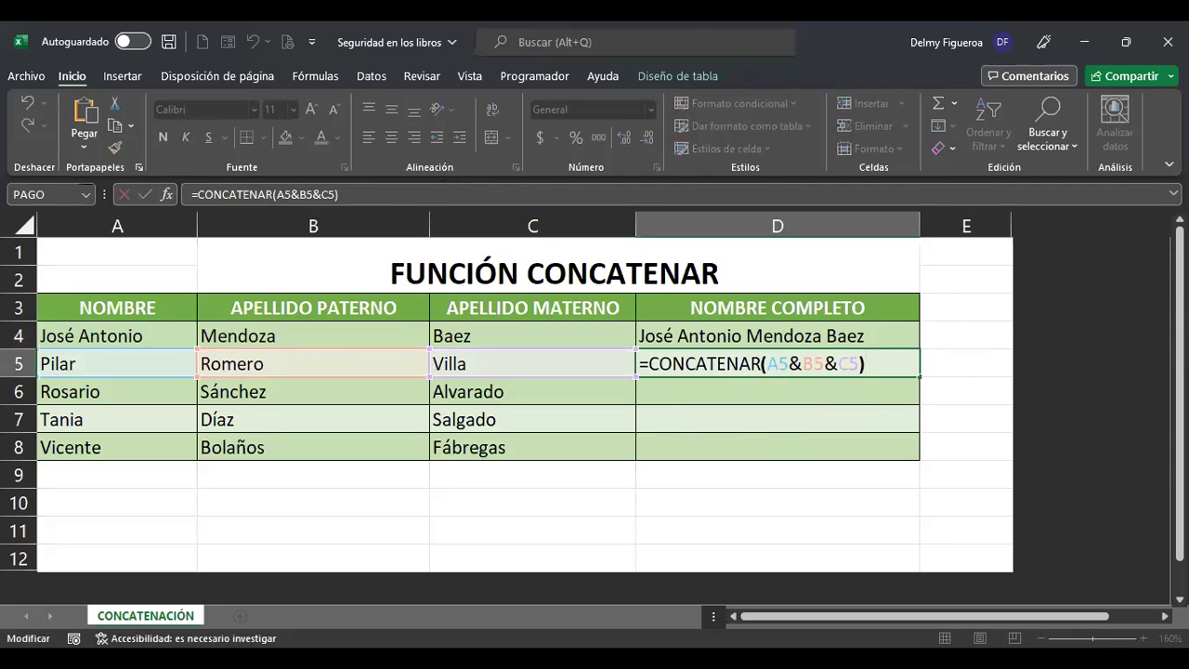
{"action": "key", "text": "Left"}
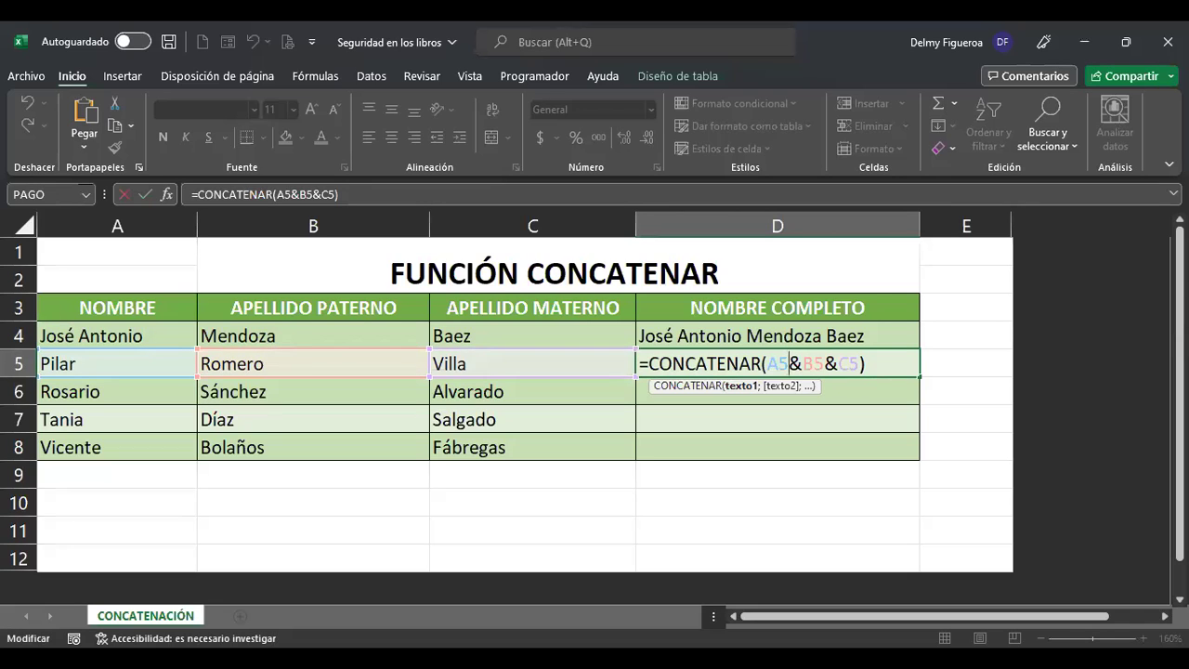
{"action": "key", "text": "Return"}
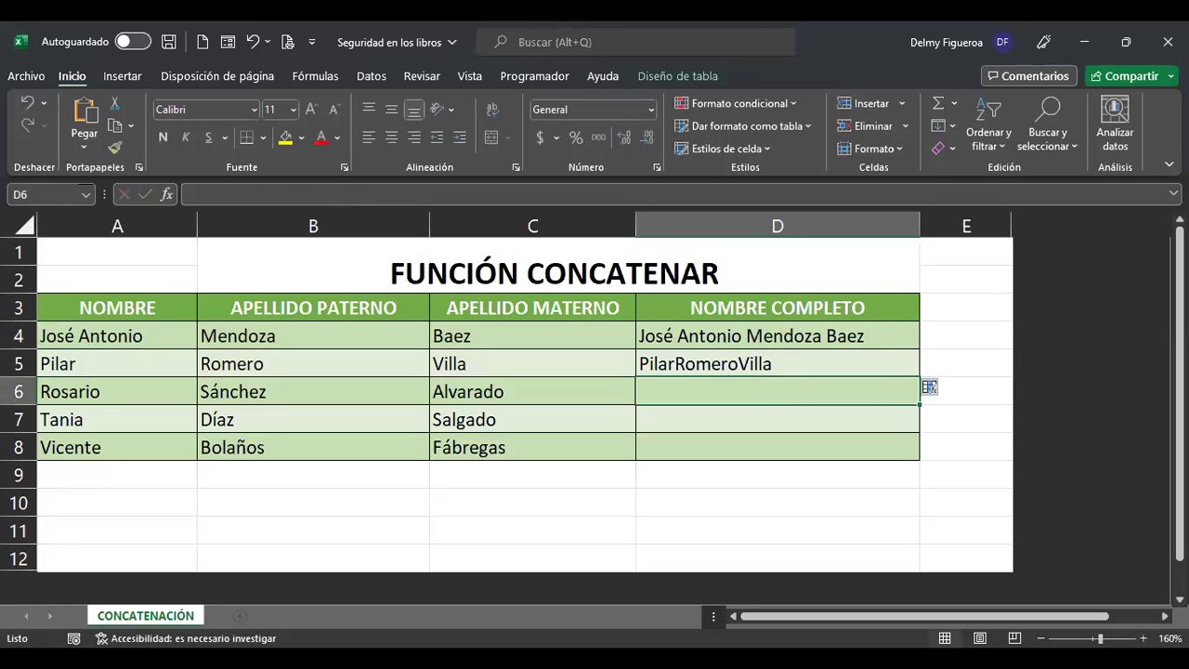
{"action": "key", "text": "Up"}
{"action": "key", "text": "Up"}
{"action": "key", "text": "F2"}
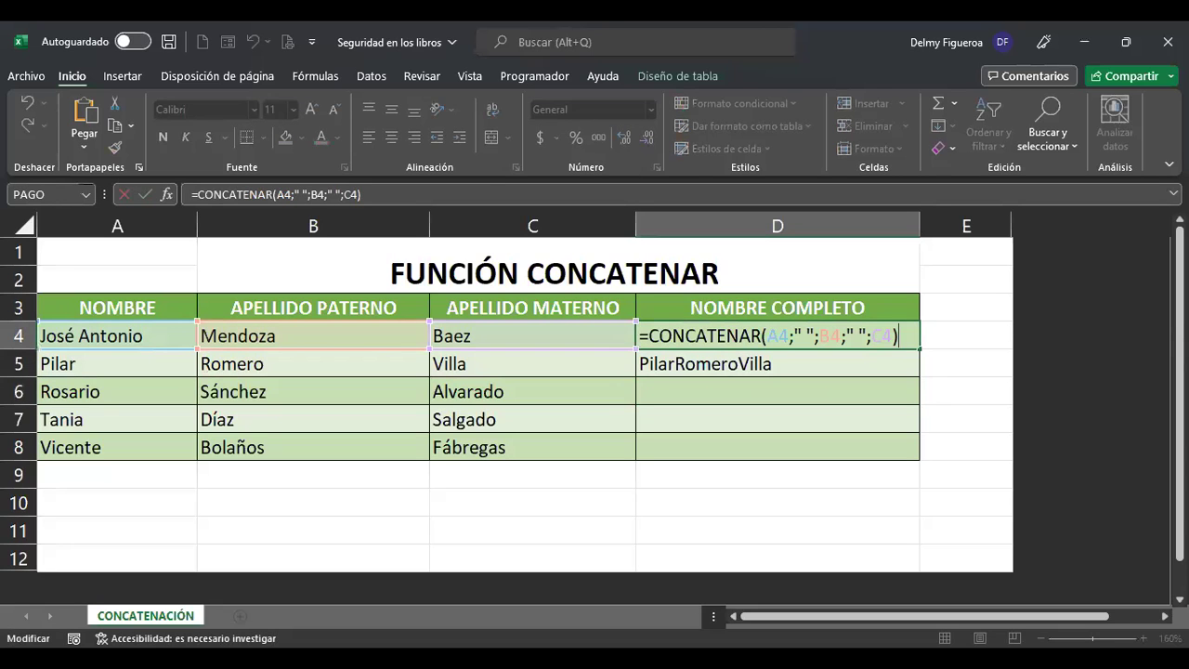
{"action": "key", "text": "Return"}
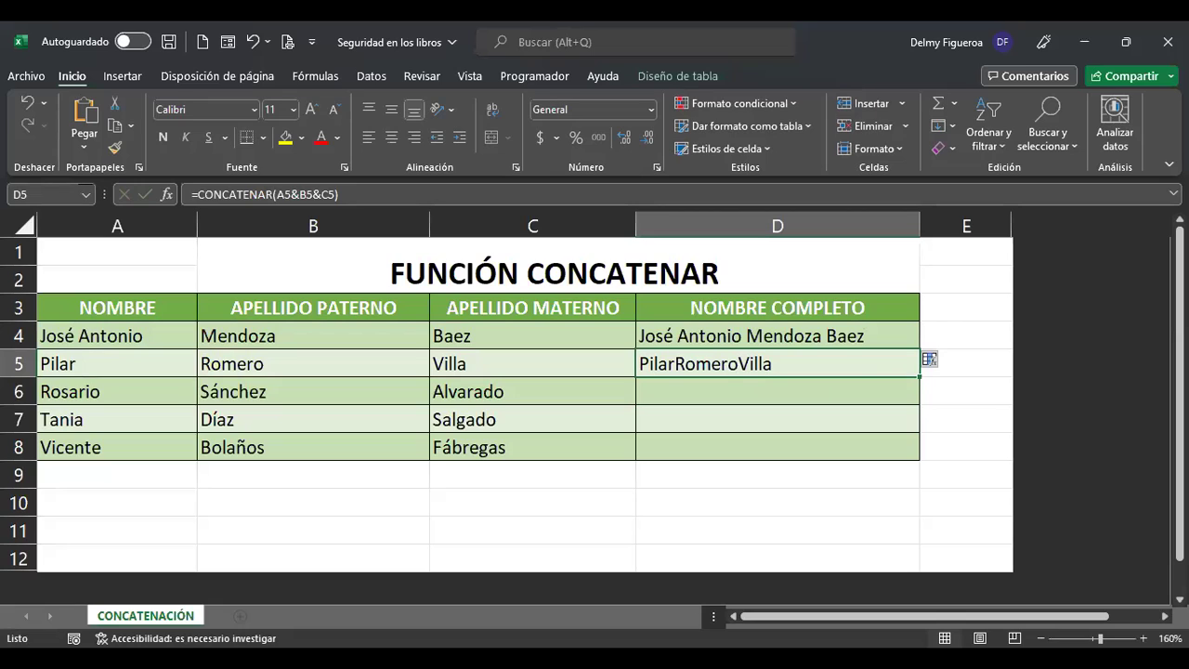
{"action": "key", "text": "F2"}
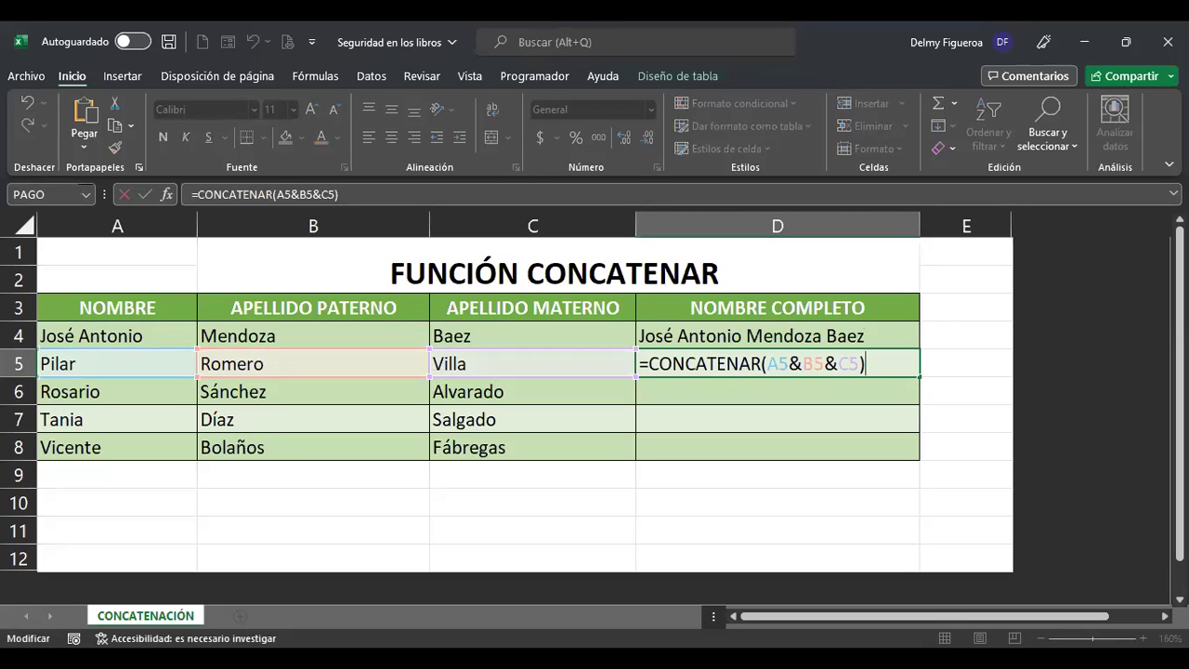
{"action": "key", "text": "Left"}
{"action": "key", "text": "Left"}
{"action": "key", "text": "Left"}
{"action": "key", "text": "Left"}
{"action": "key", "text": "Left"}
{"action": "key", "text": "Left"}
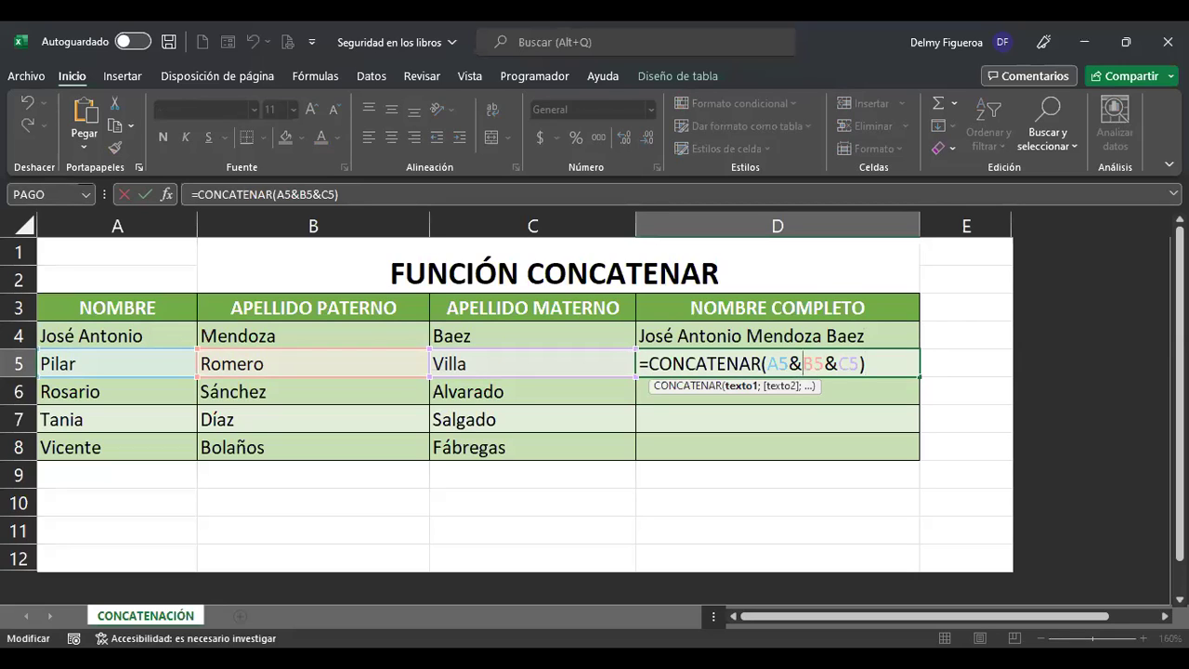
{"action": "key", "text": "Return"}
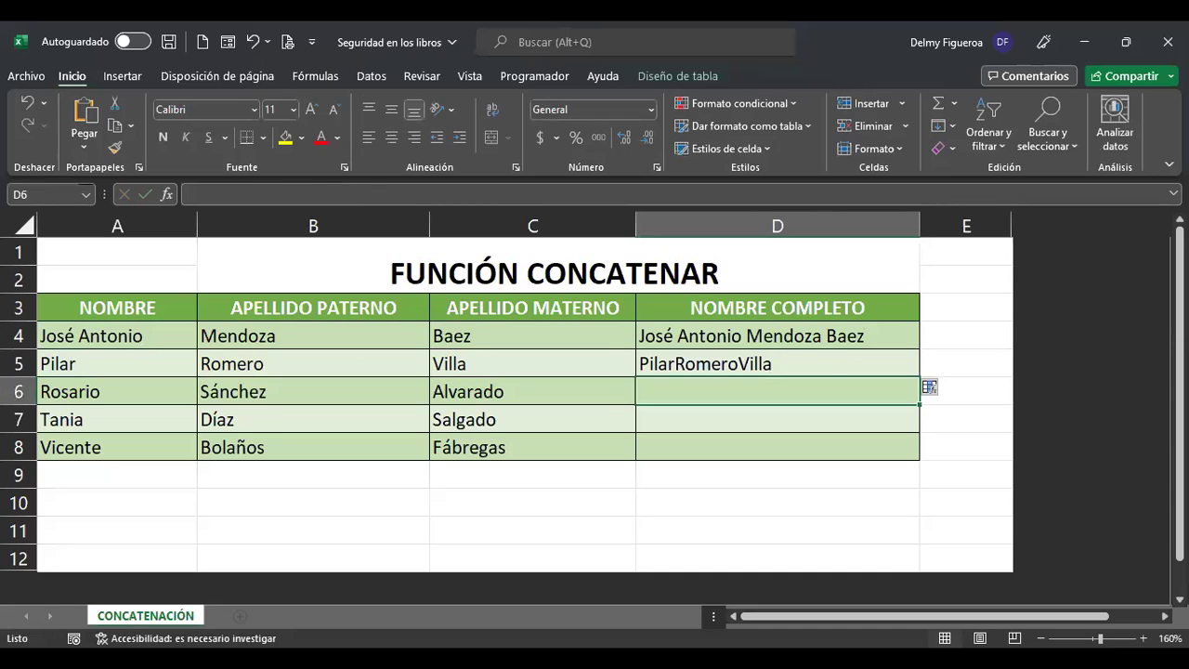
Rewrite D5 as =CONCATENAR(A5&" "&B5&" "&C5) so the full name shows spaces like D4.
{"action": "left_click", "coordinate": [778, 363]}
{"action": "double_click", "coordinate": [778, 363]}
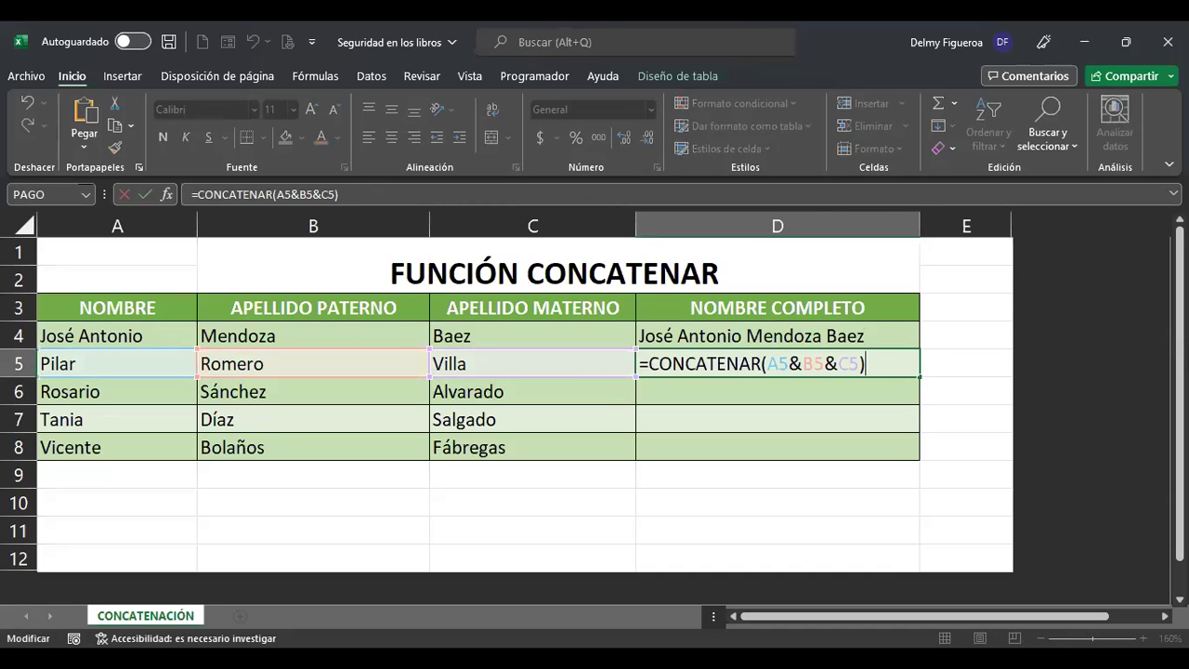
{"action": "left_click", "coordinate": [789, 363]}
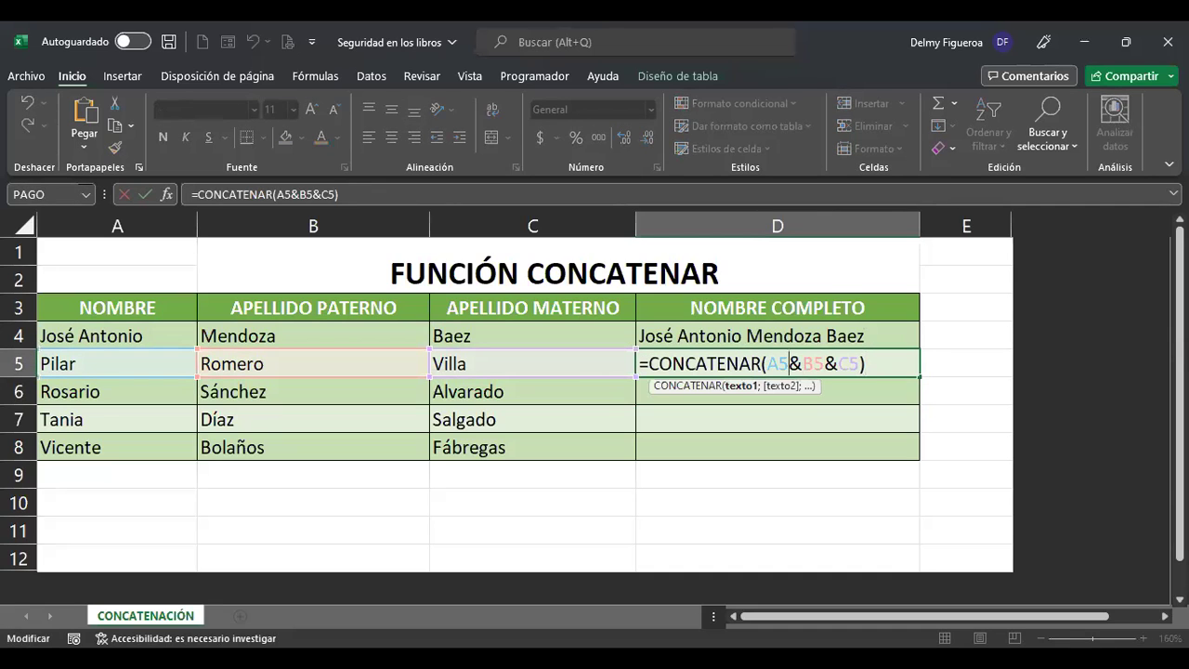
{"action": "type", "text": "\" \""}
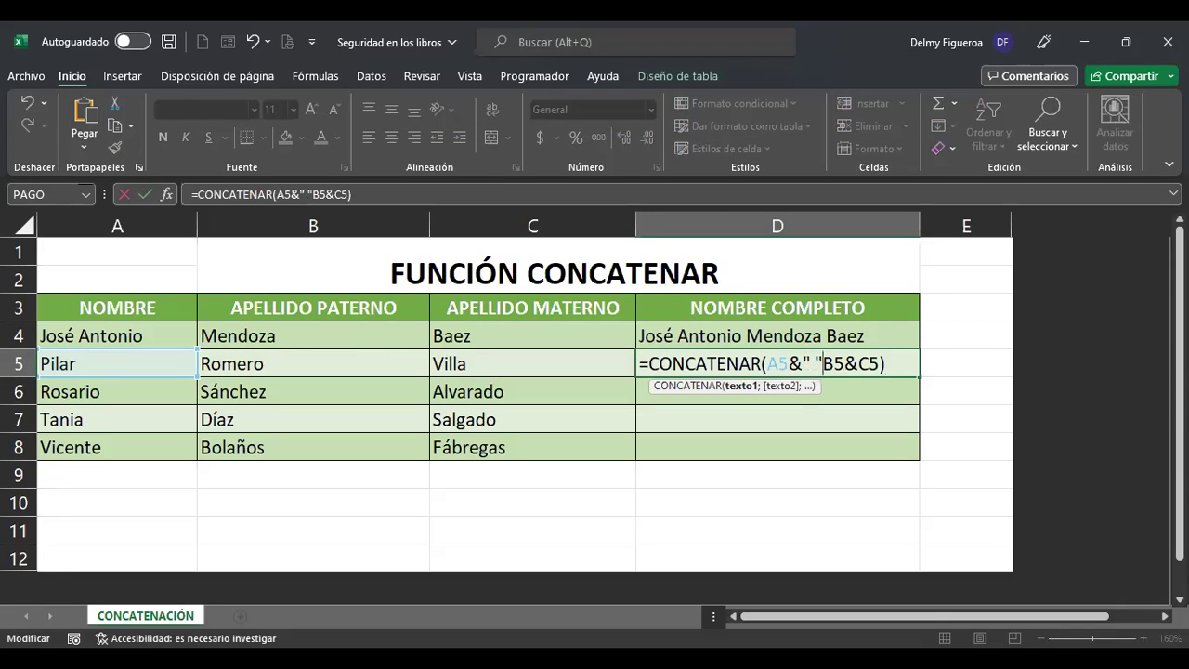
{"action": "type", "text": "&"}
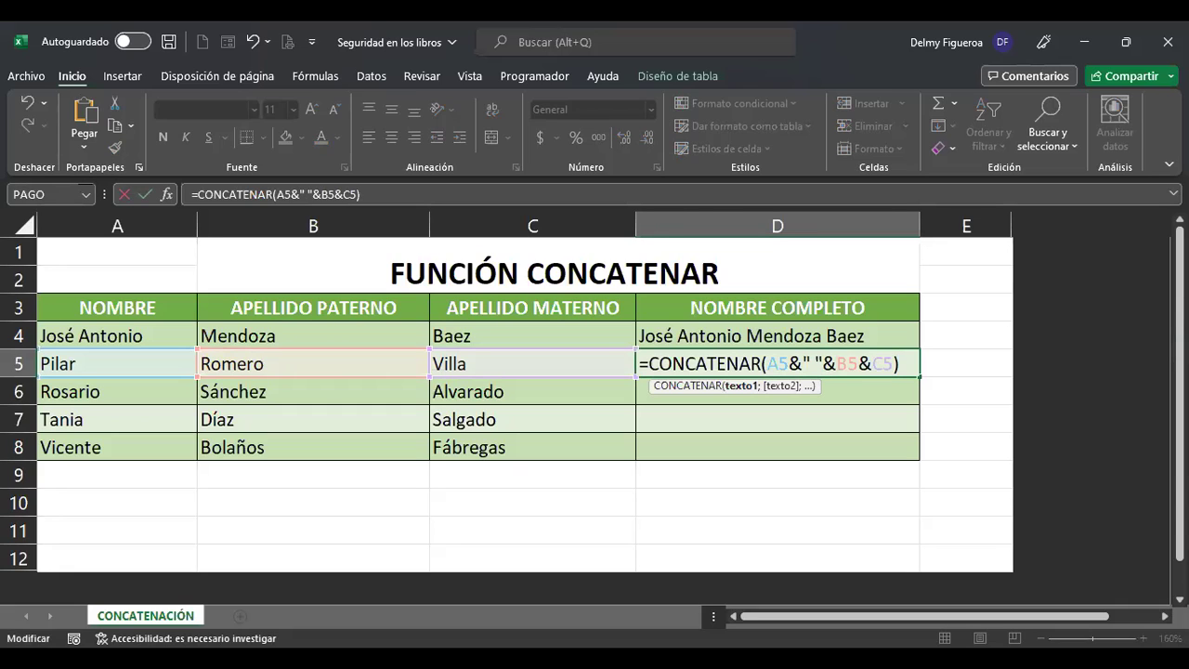
{"action": "key", "text": "Return"}
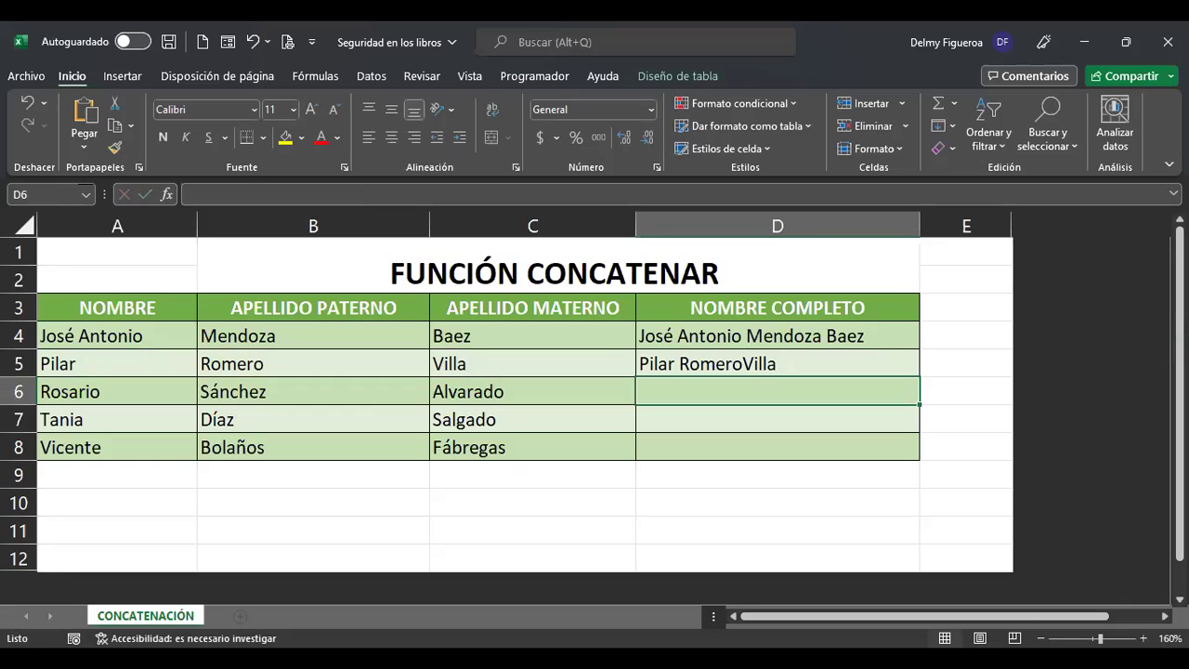
{"action": "double_click", "coordinate": [898, 363]}
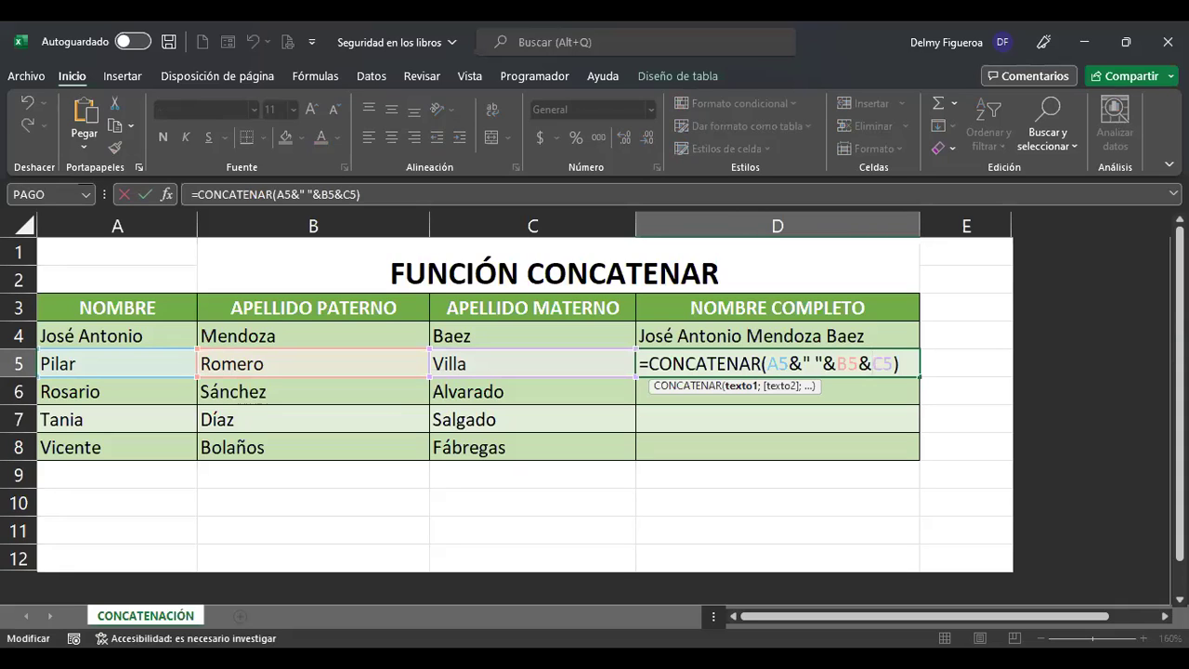
{"action": "type", "text": "\" \""}
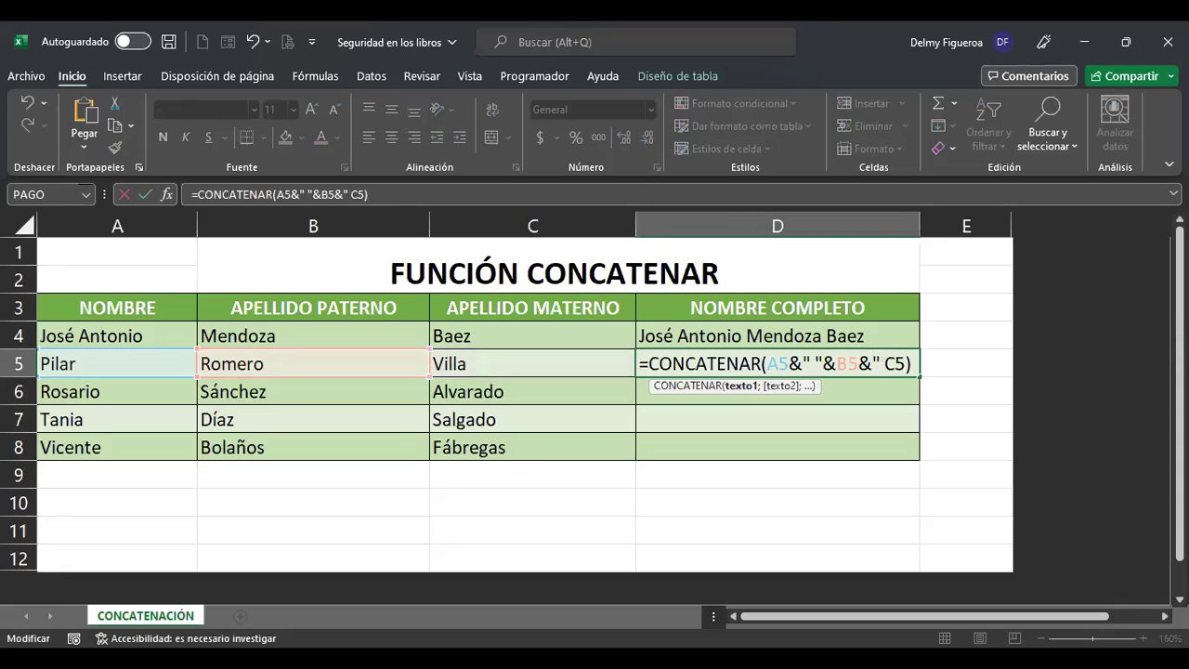
{"action": "type", "text": "&"}
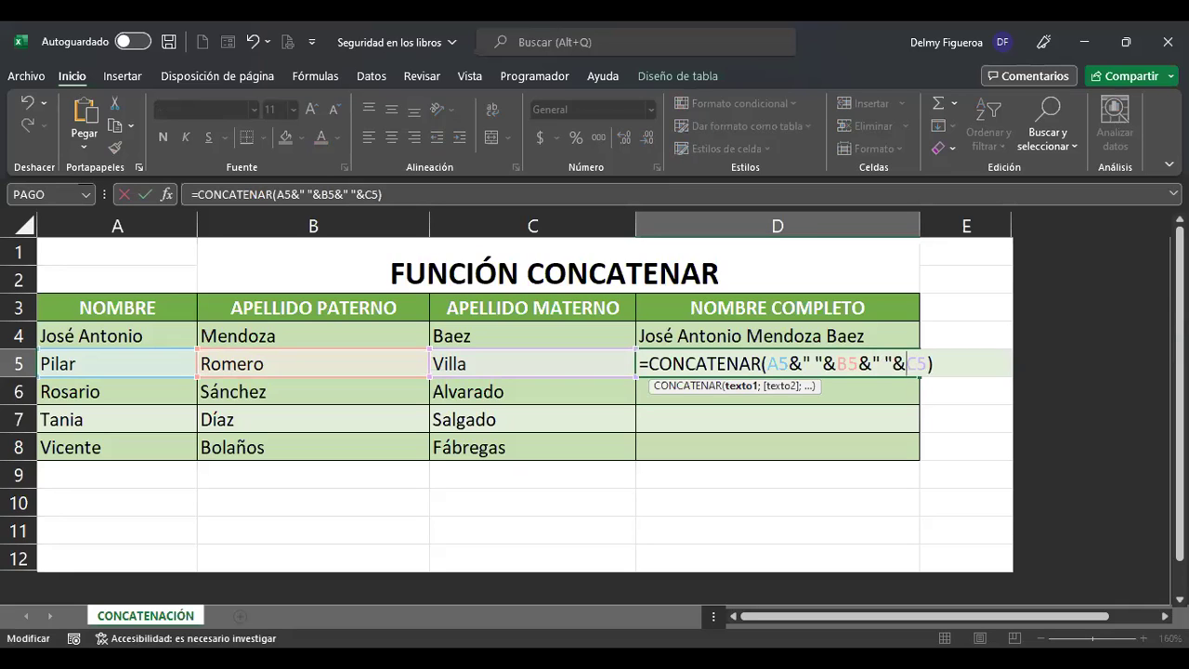
{"action": "key", "text": "Return"}
{"action": "left_click", "coordinate": [777, 335]}
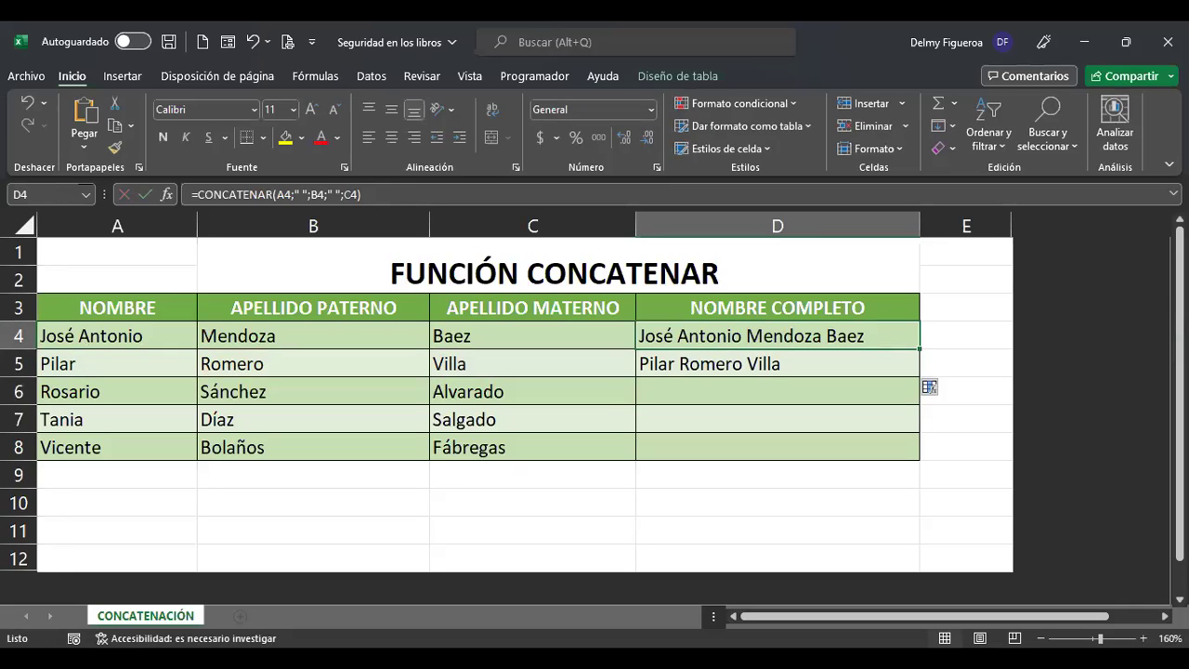
{"action": "key", "text": "F2"}
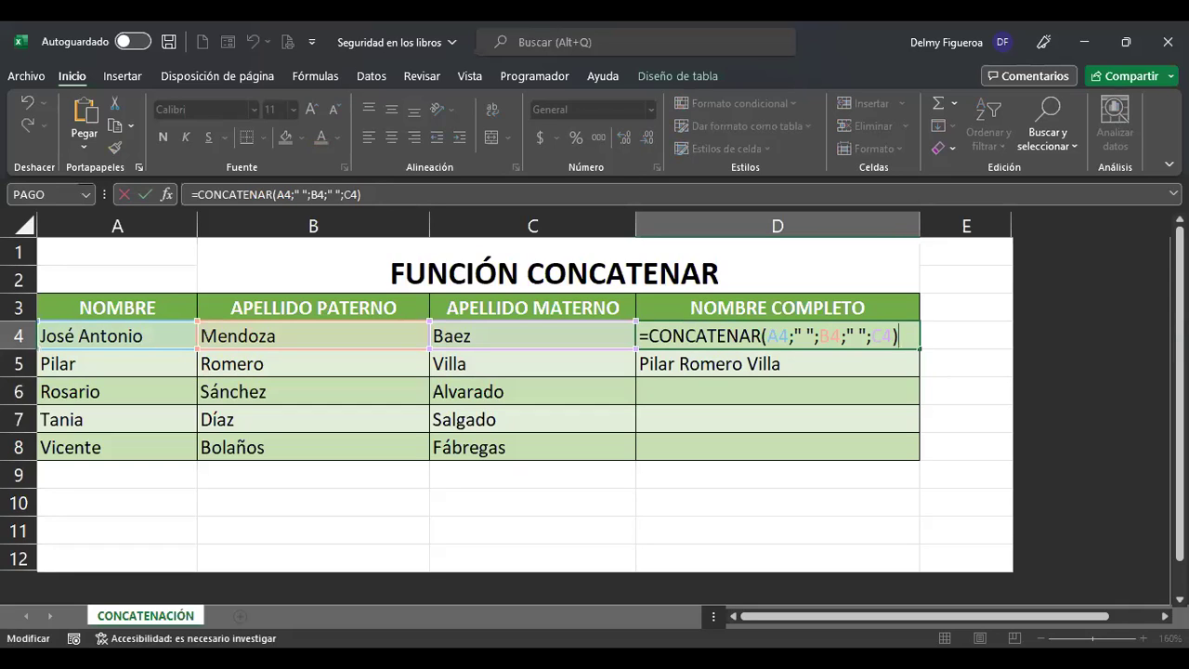
{"action": "key", "text": "Return"}
{"action": "key", "text": "F2"}
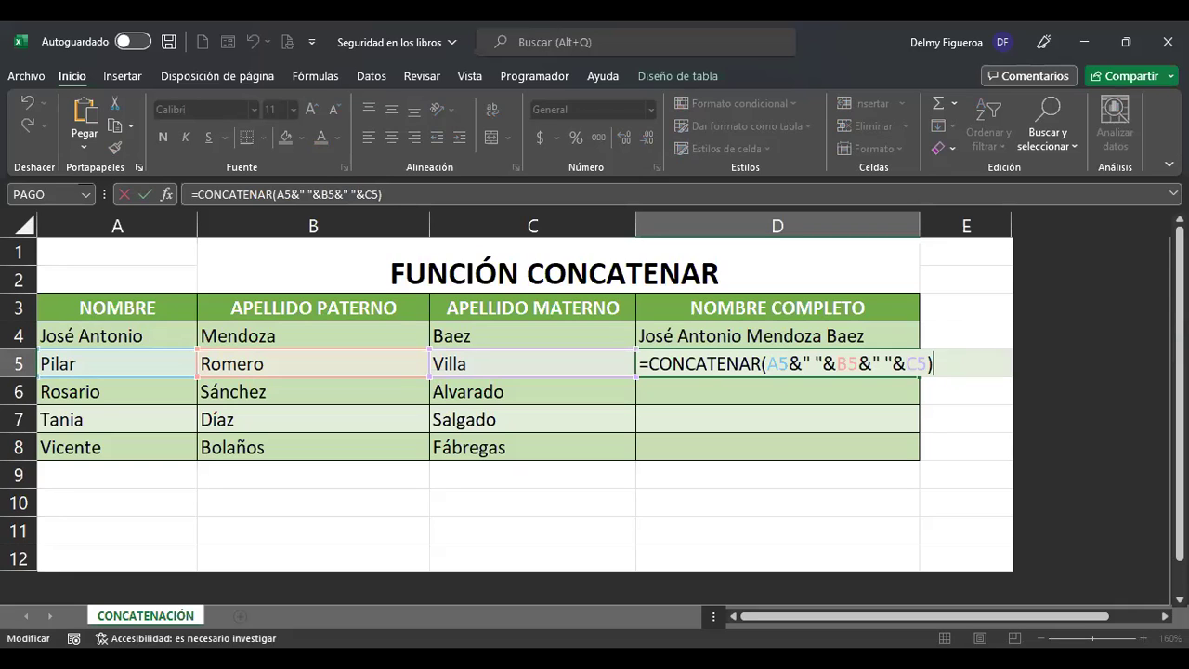
{"action": "key", "text": "Return"}
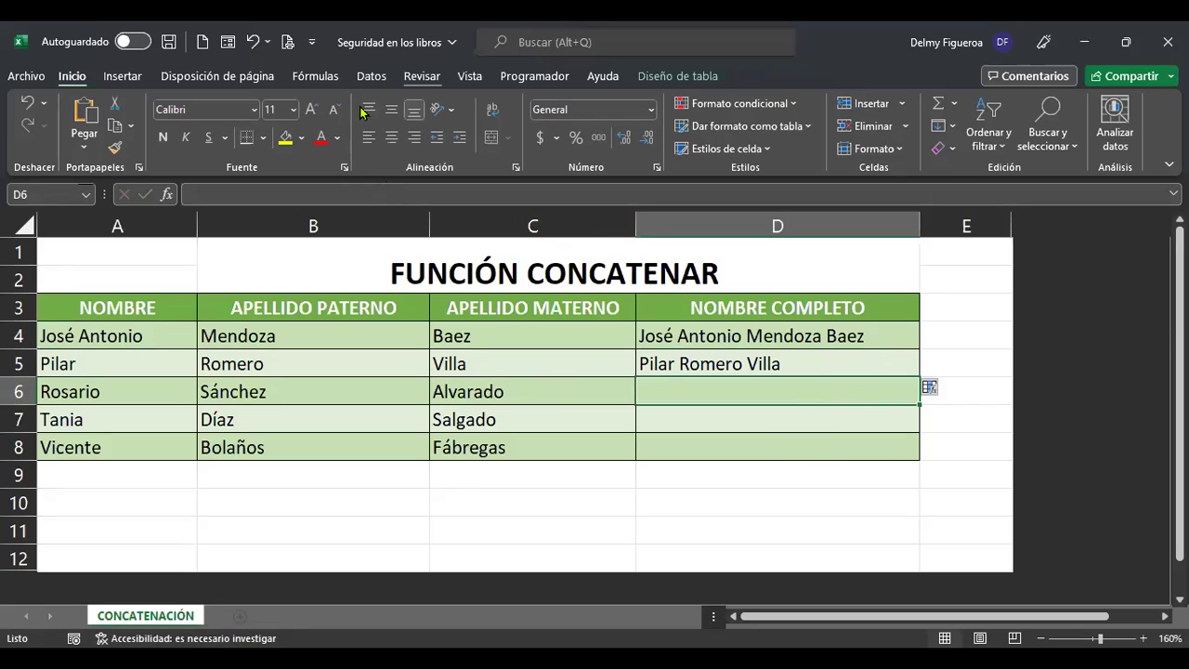
Try Proteger libro on the Revisar tab, then cancel the unprotect-password prompt, leaving protection unchanged.
{"action": "scroll", "coordinate": [363, 111], "scroll_direction": "down", "scroll_amount": 5}
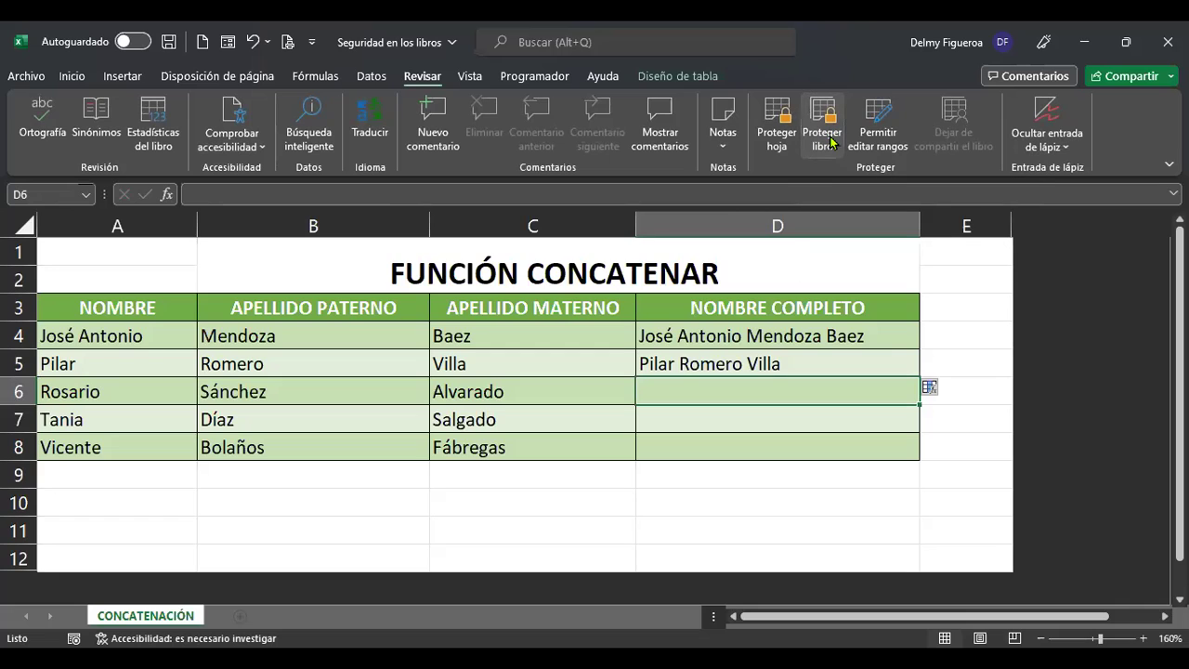
{"action": "left_click", "coordinate": [831, 141]}
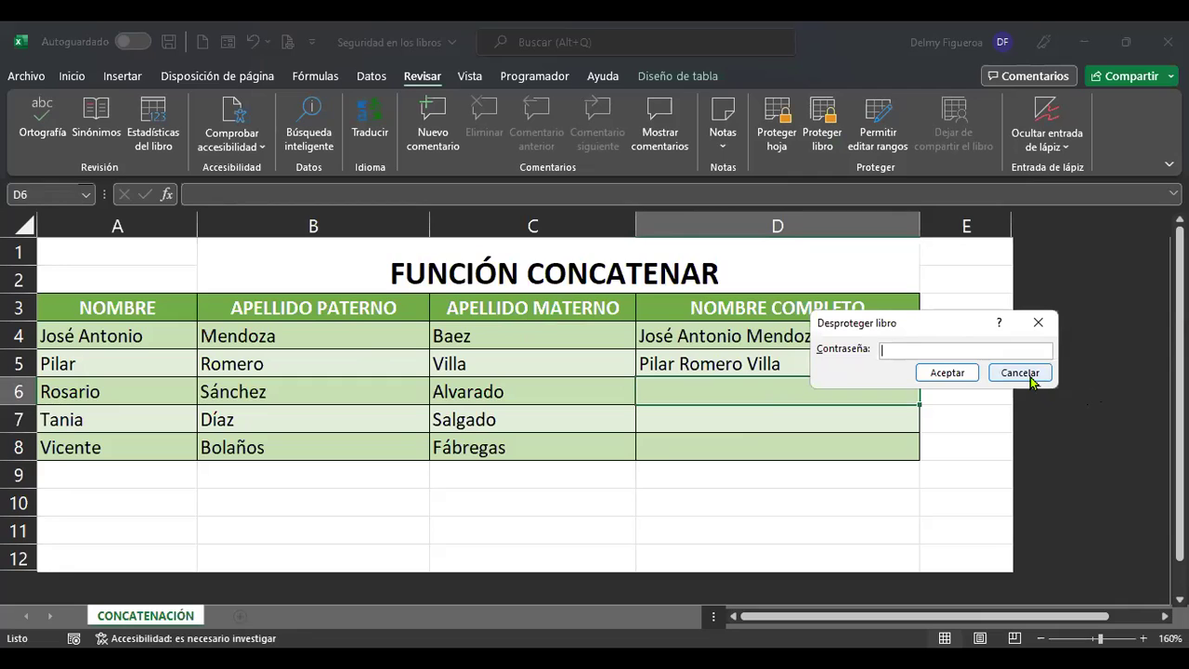
{"action": "left_click", "coordinate": [1022, 372]}
{"action": "left_click", "coordinate": [894, 502]}
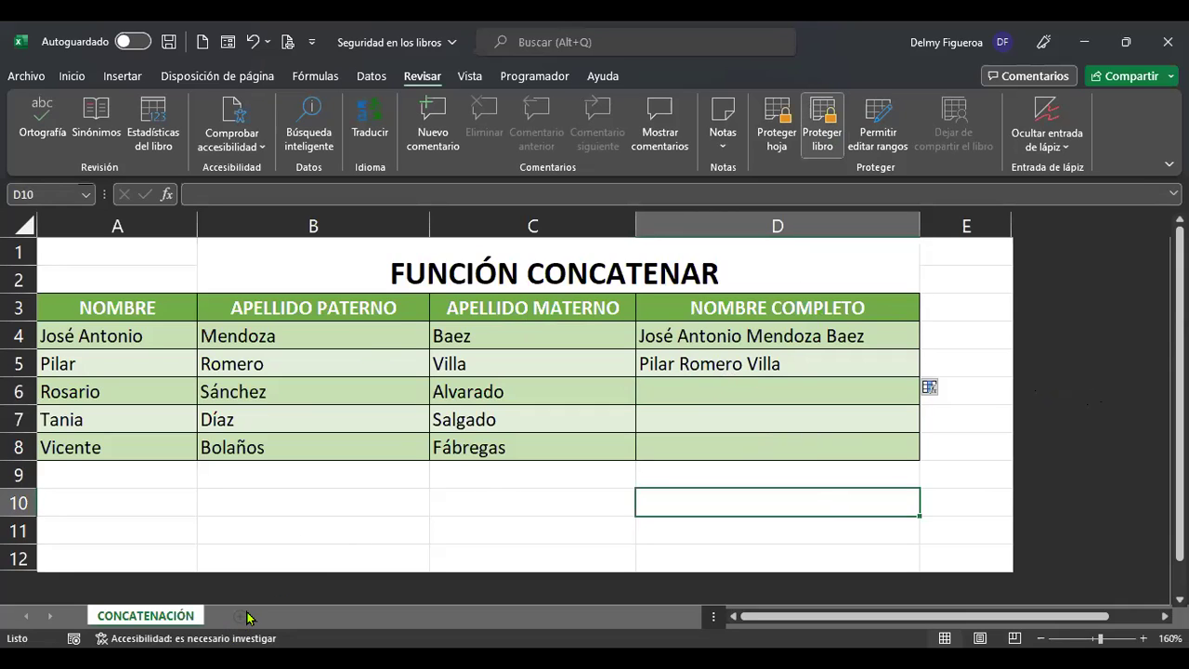
{"action": "left_click", "coordinate": [281, 270]}
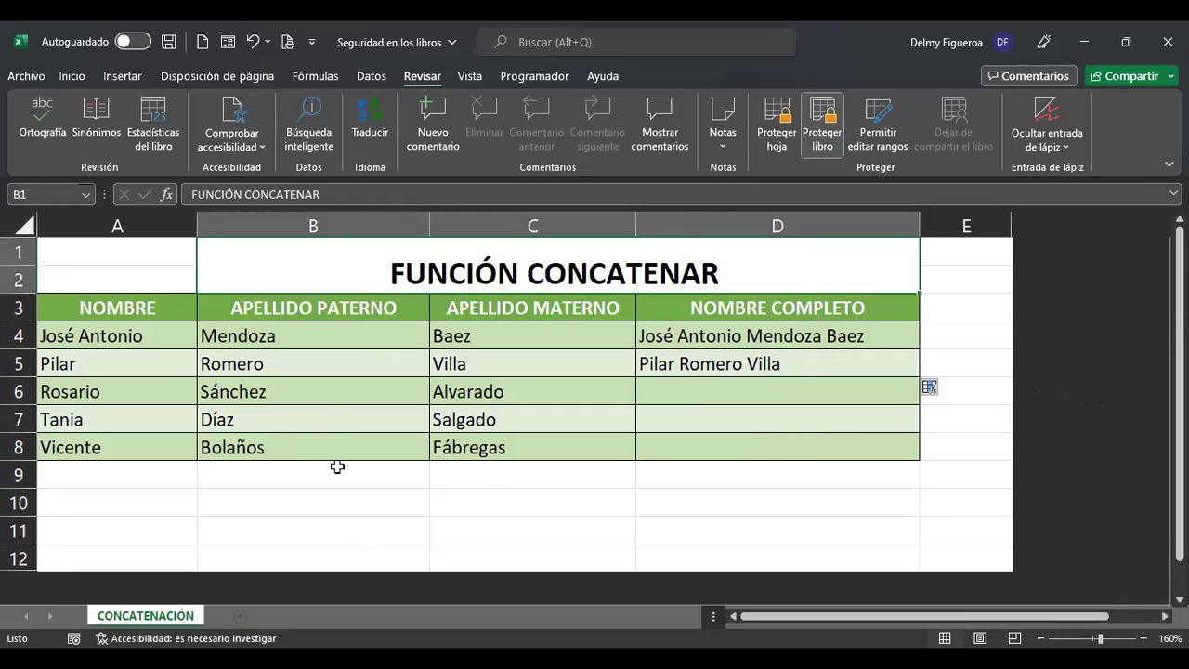
{"action": "left_click", "coordinate": [282, 506]}
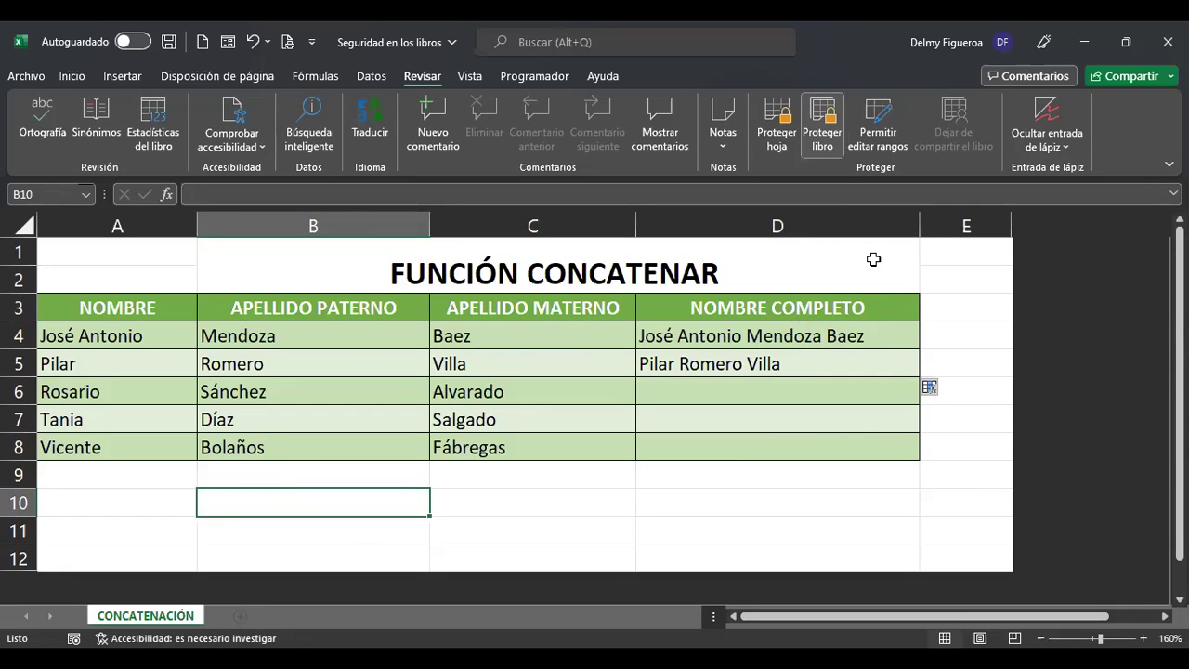
{"action": "left_click", "coordinate": [822, 125]}
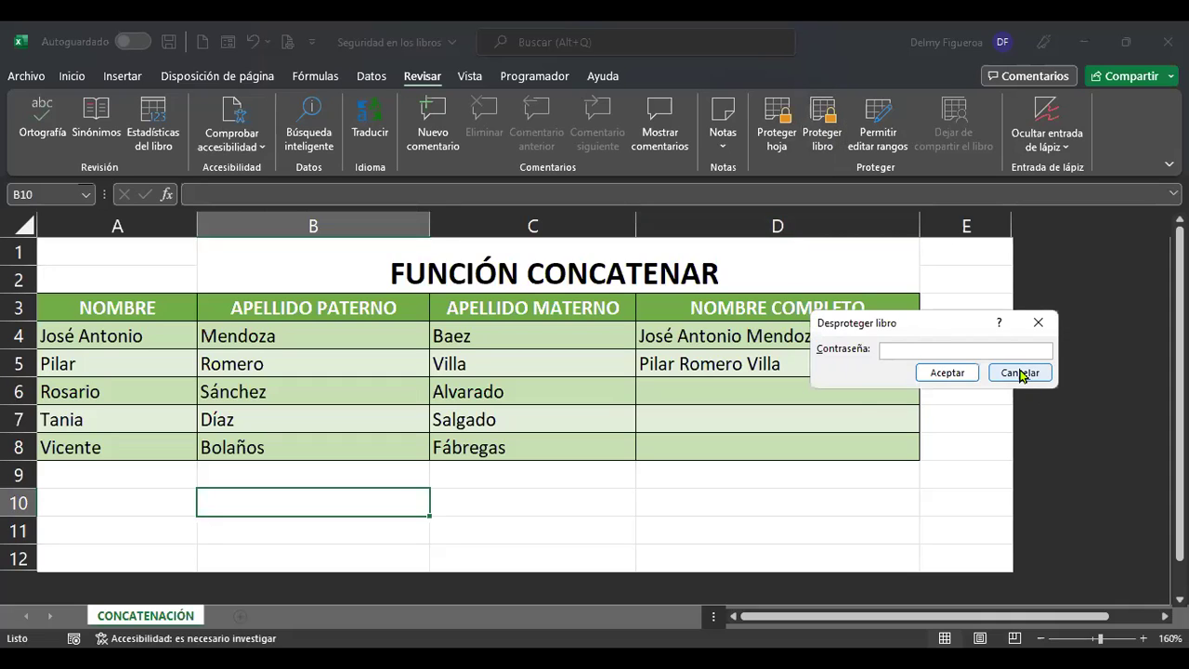
{"action": "left_click", "coordinate": [1020, 373]}
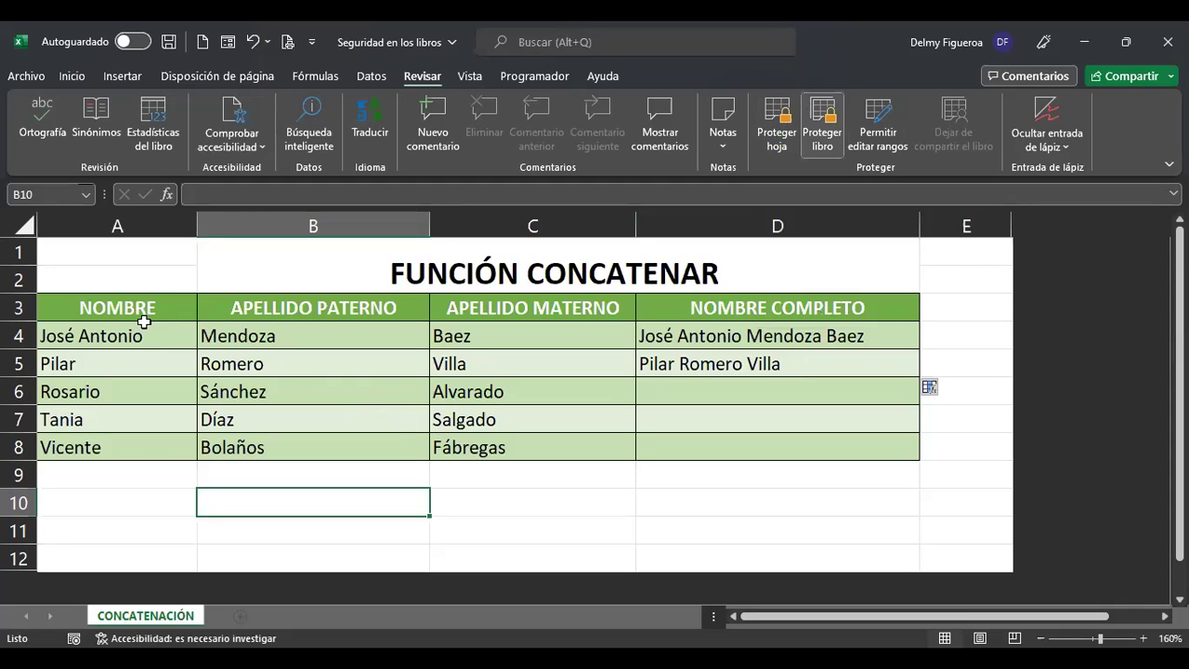
{"action": "left_click", "coordinate": [135, 468]}
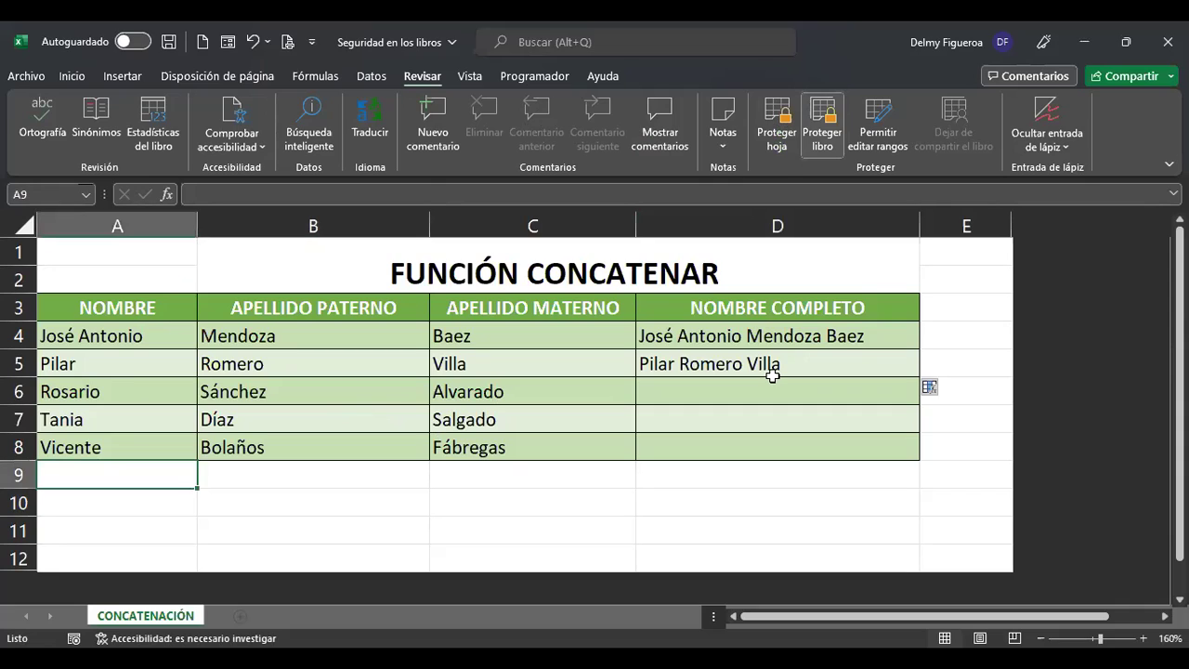
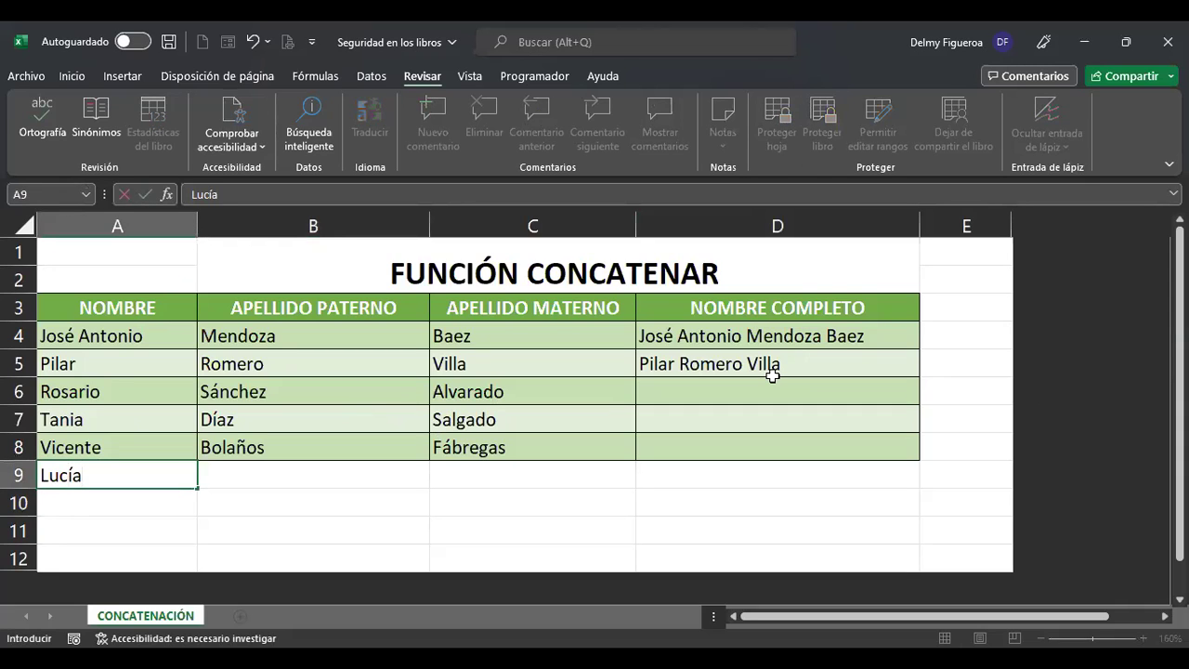
Enter the new person's two-part first name in A9 and paternal surname in B9.
{"action": "key", "text": "Tab"}
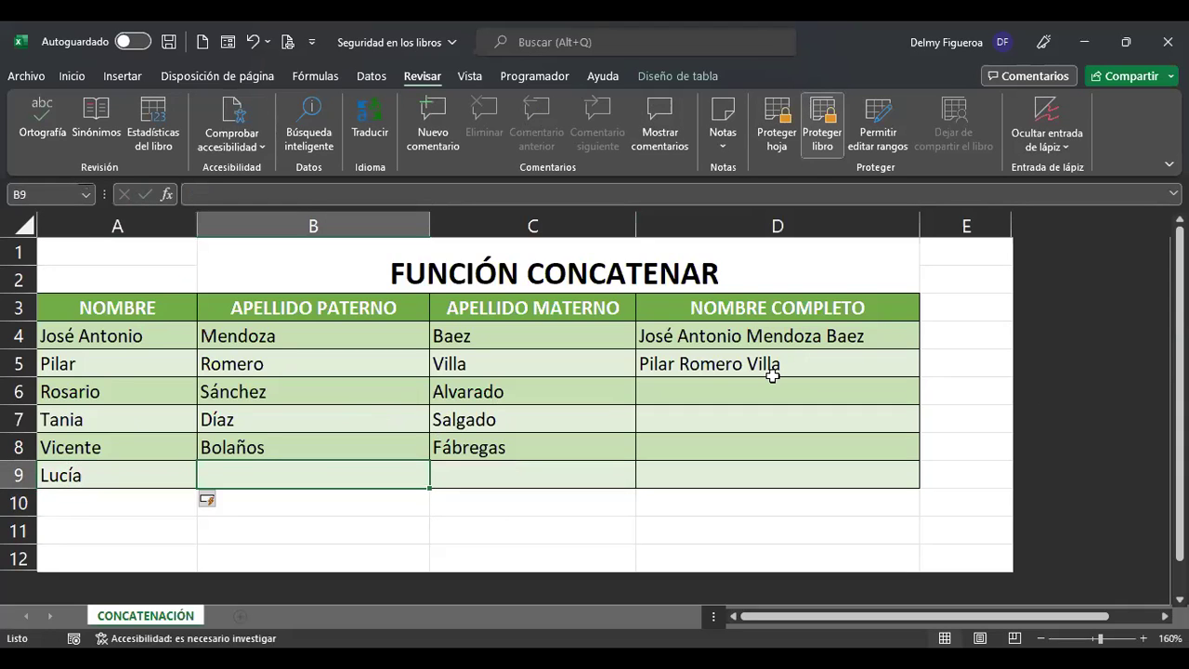
{"action": "key", "text": "Left"}
{"action": "key", "text": "F2"}
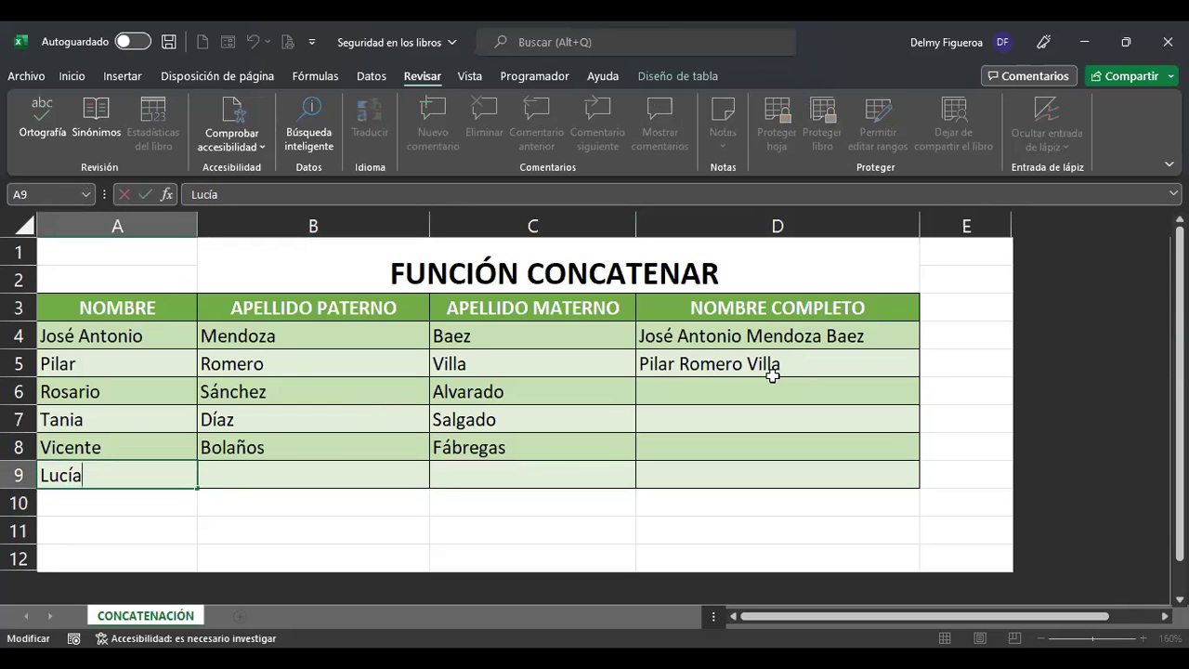
{"action": "key", "text": "Tab"}
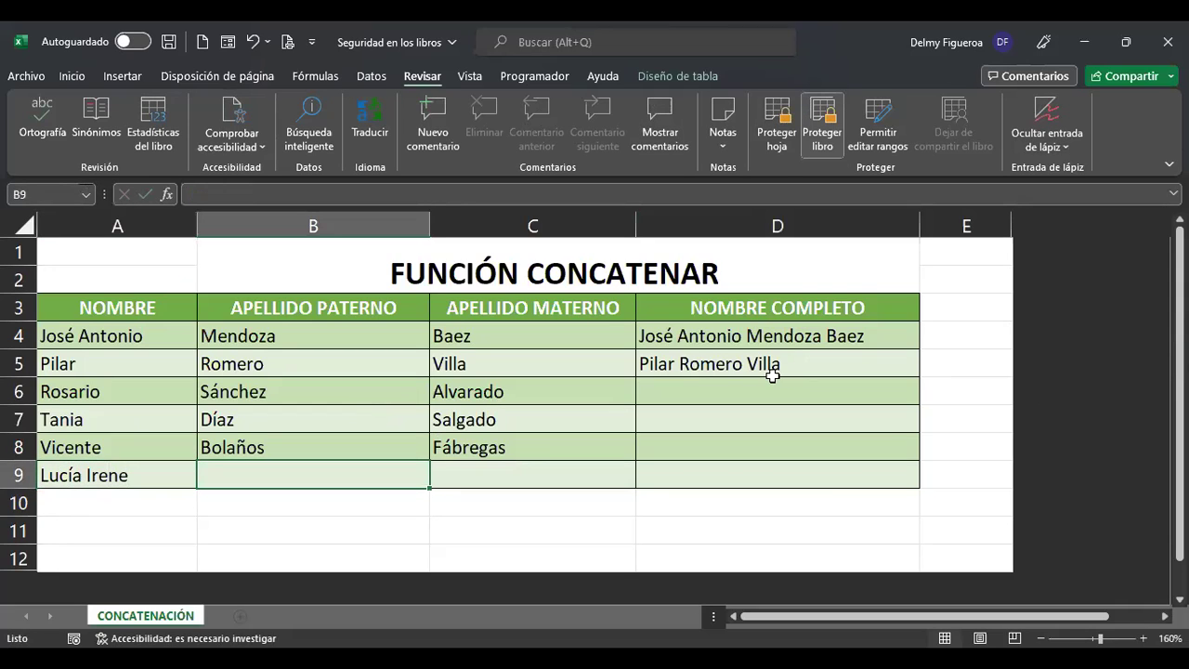
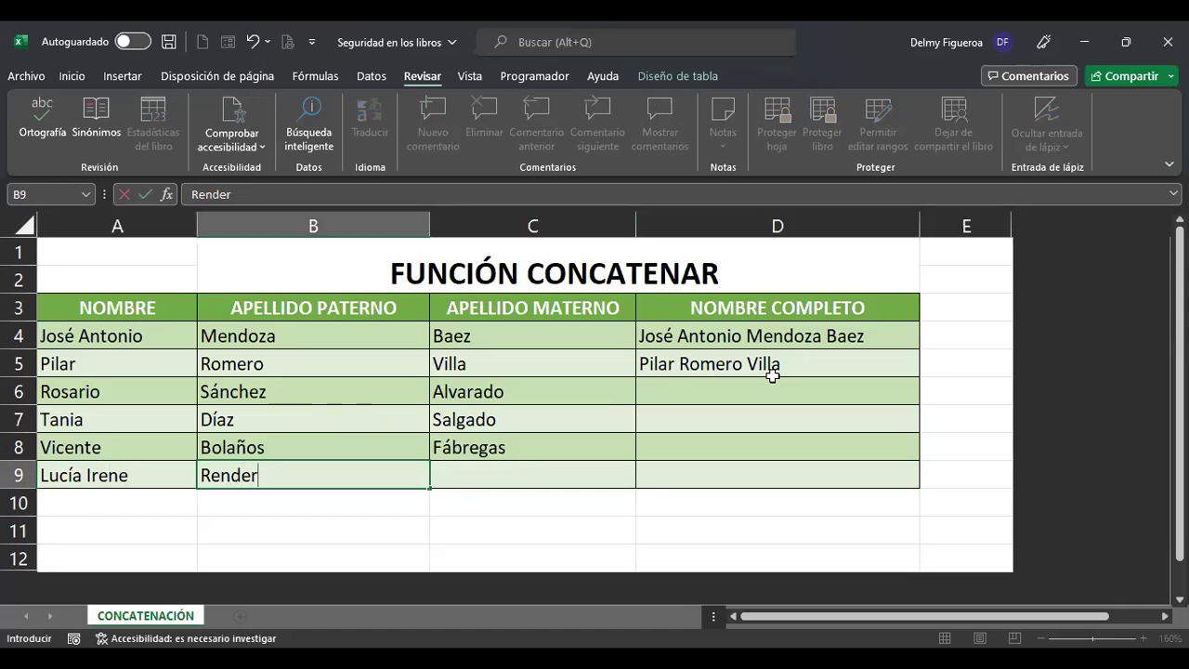
{"action": "key", "text": "Return"}
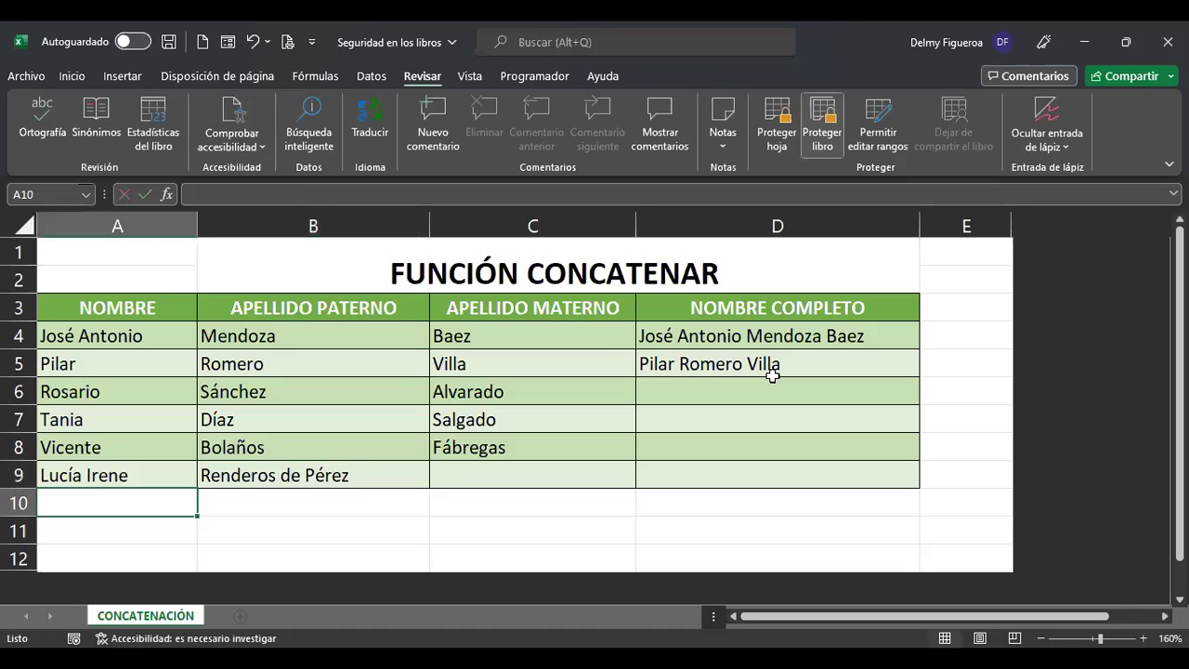
{"action": "key", "text": "Up"}
{"action": "key", "text": "Right"}
{"action": "key", "text": "Right"}
{"action": "key", "text": "Right"}
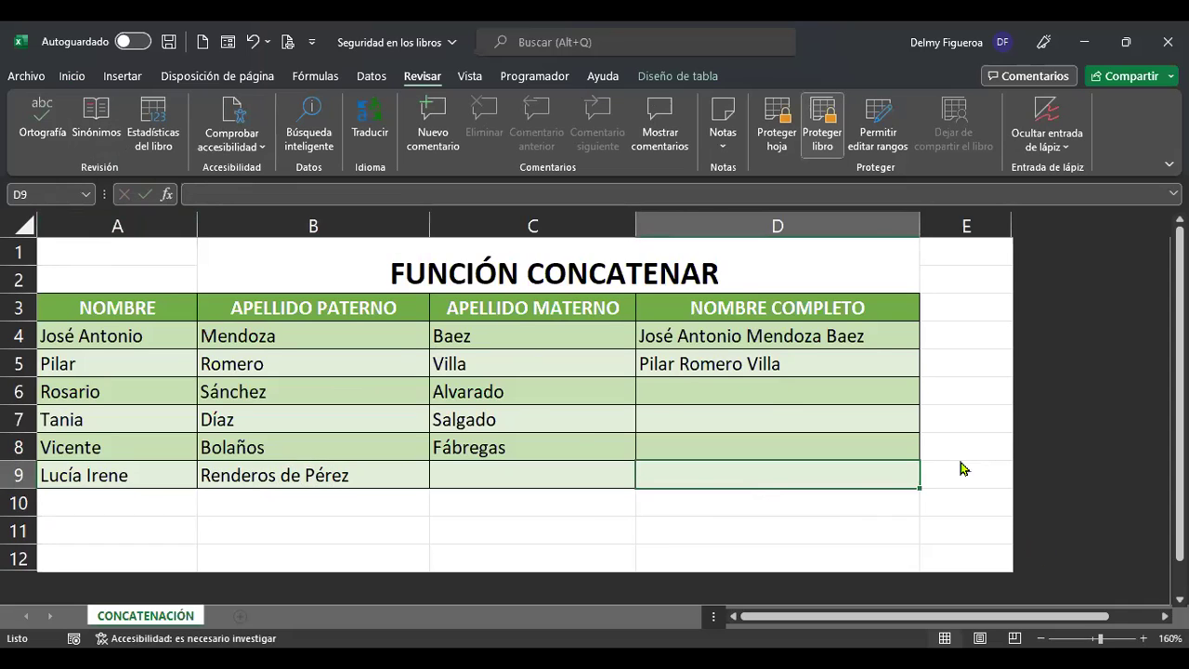
{"action": "scroll", "coordinate": [963, 470], "scroll_direction": "down", "scroll_amount": 1}
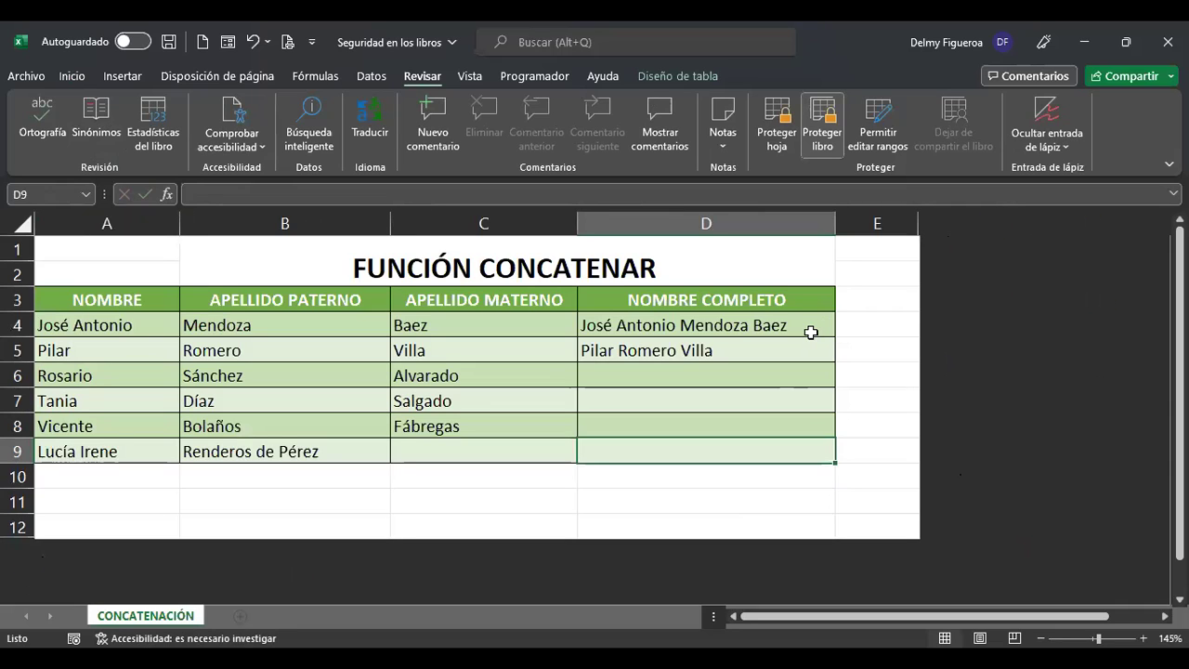
{"action": "left_click", "coordinate": [376, 264]}
{"action": "left_click", "coordinate": [121, 257]}
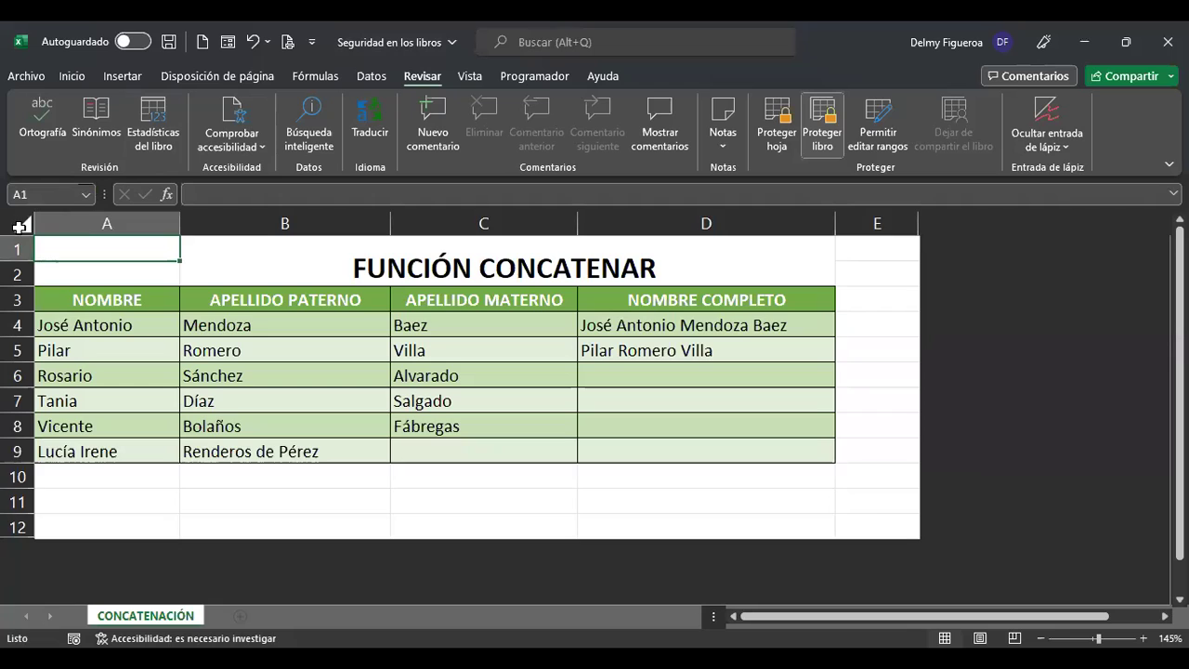
{"action": "left_click", "coordinate": [21, 225]}
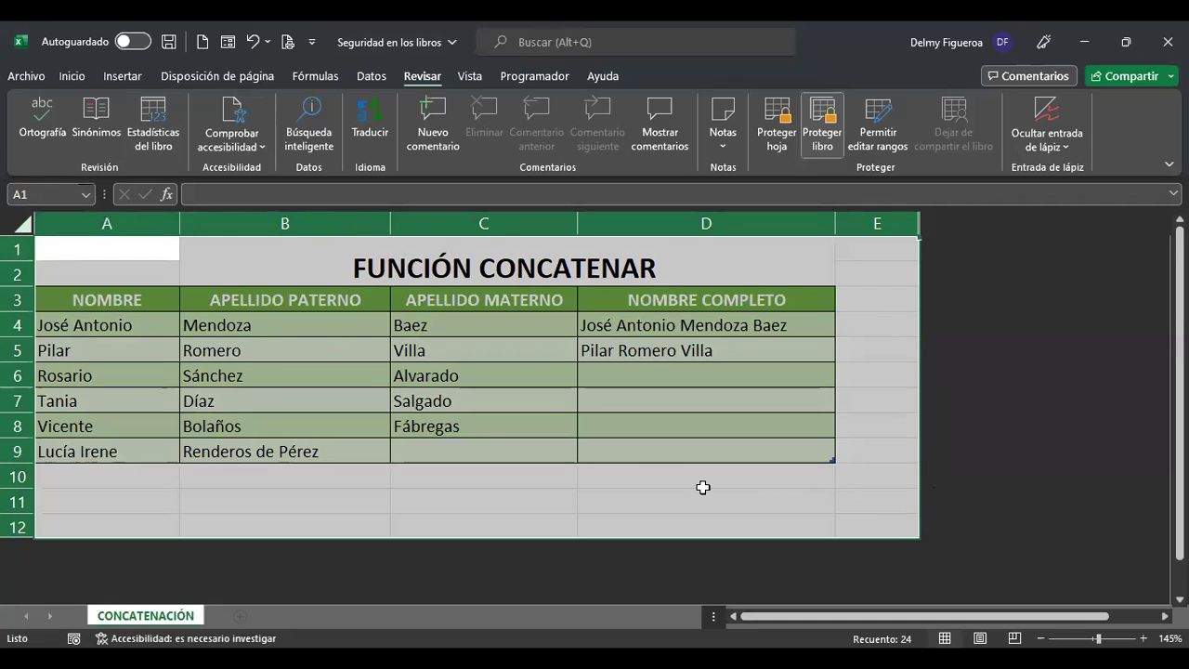
{"action": "right_click", "coordinate": [467, 431]}
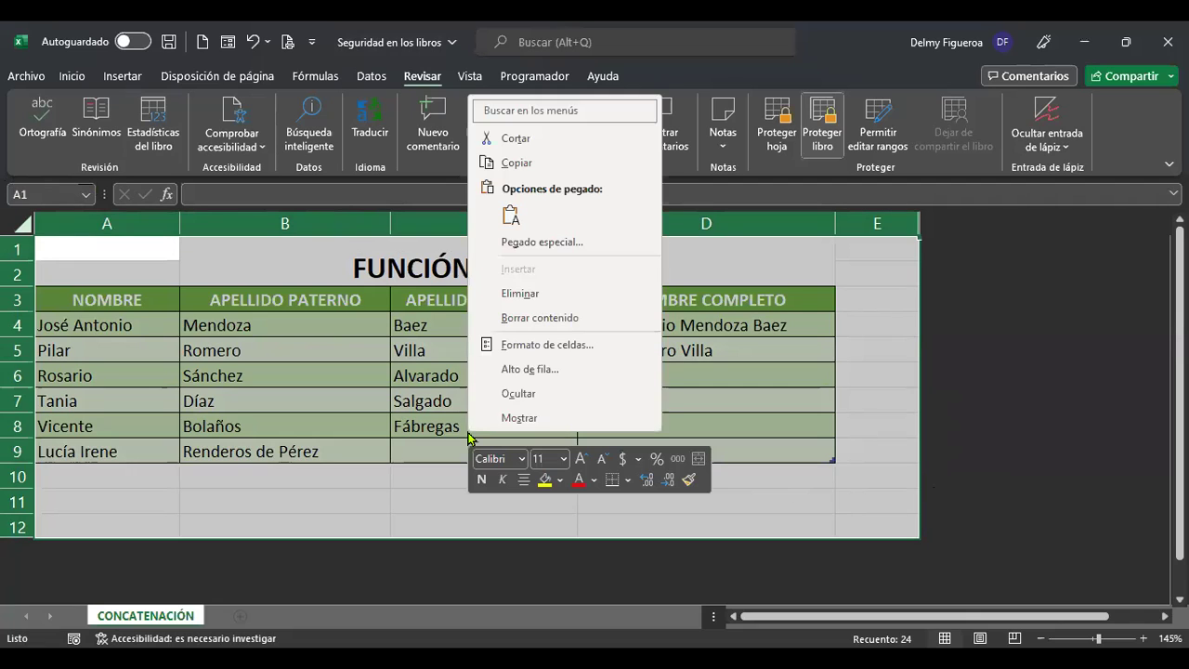
{"action": "left_click", "coordinate": [599, 353]}
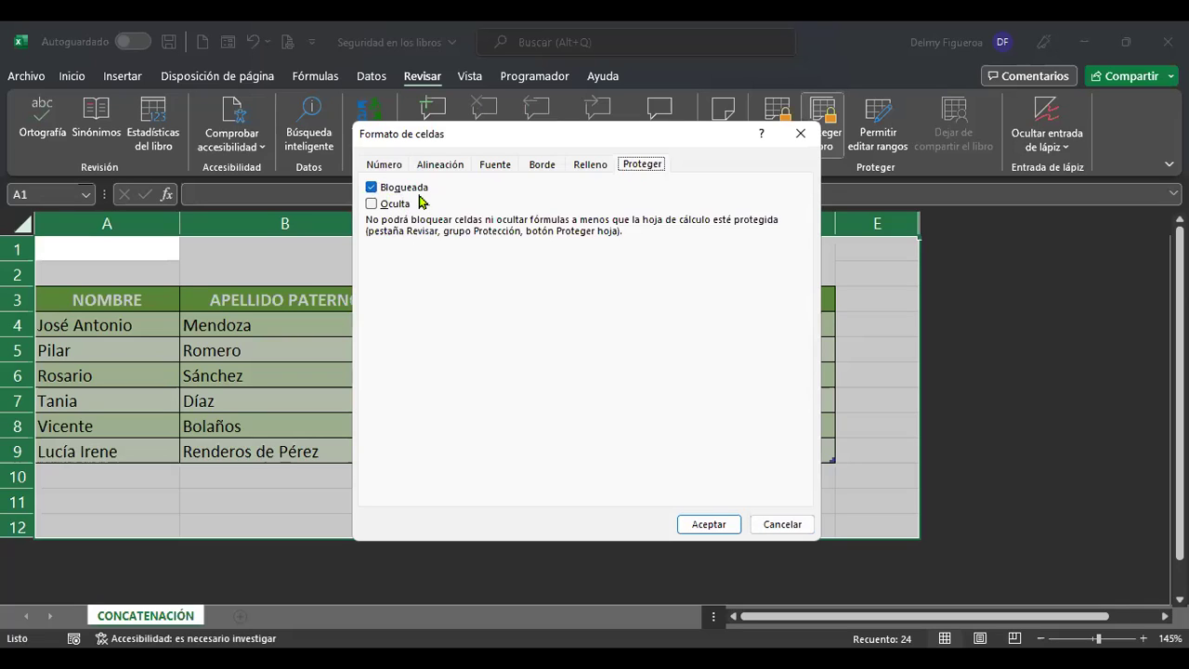
{"action": "left_click", "coordinate": [786, 526]}
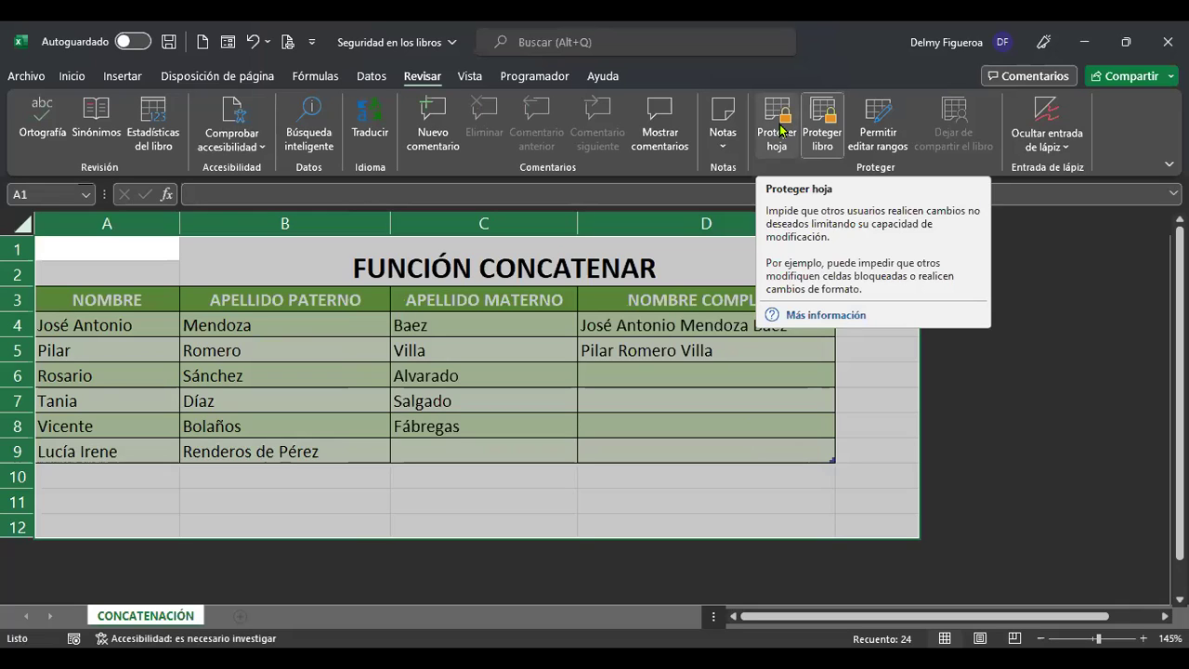
Open the Proteger hoja dialog and untick the Insertar filas permission.
{"action": "left_click", "coordinate": [781, 130]}
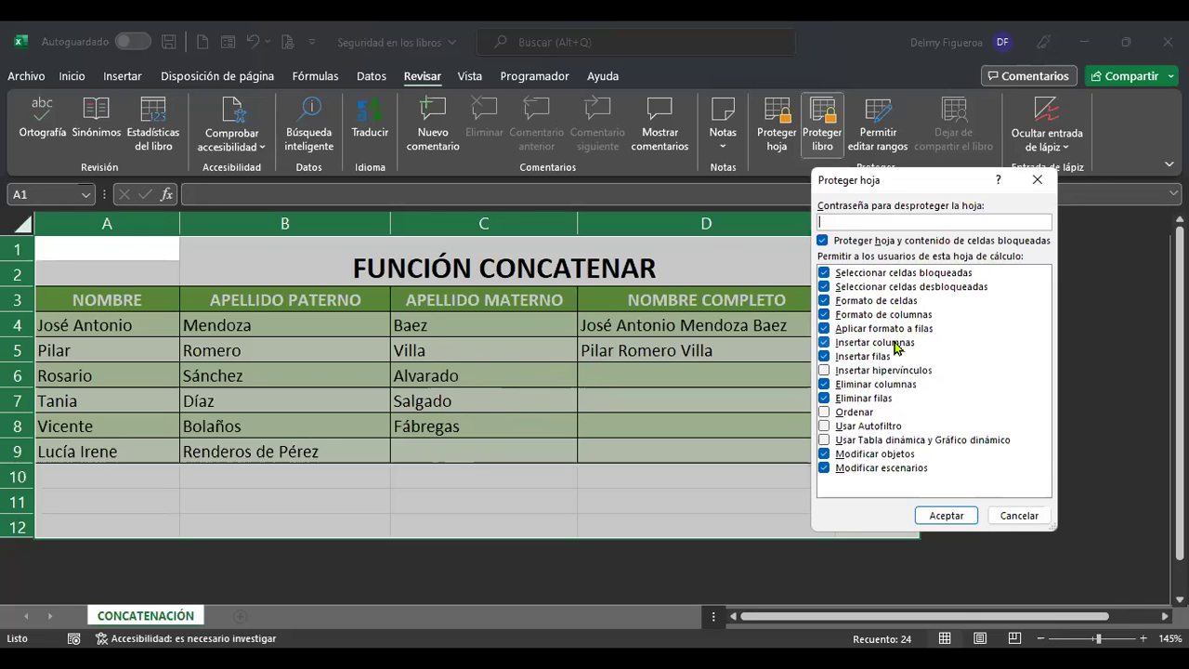
{"action": "left_click", "coordinate": [853, 354]}
Re-allow Insertar filas and protect the CONCATENACIÓN sheet without a password.
{"action": "left_click", "coordinate": [885, 351]}
{"action": "left_click", "coordinate": [945, 516]}
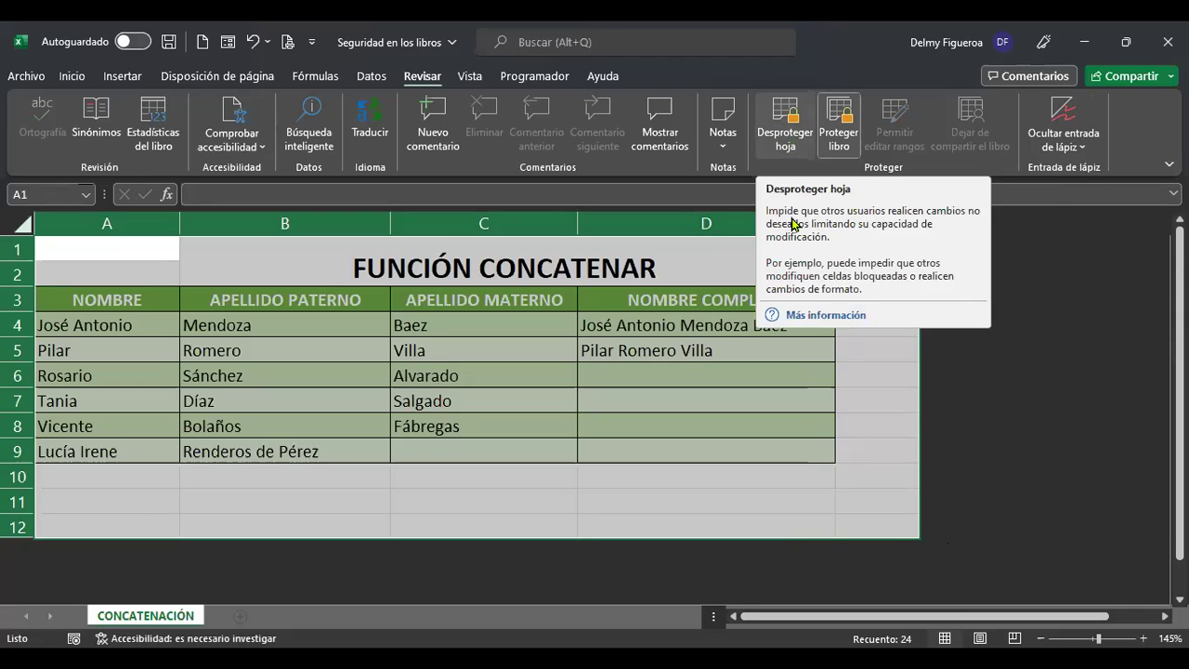
{"action": "left_click", "coordinate": [875, 423]}
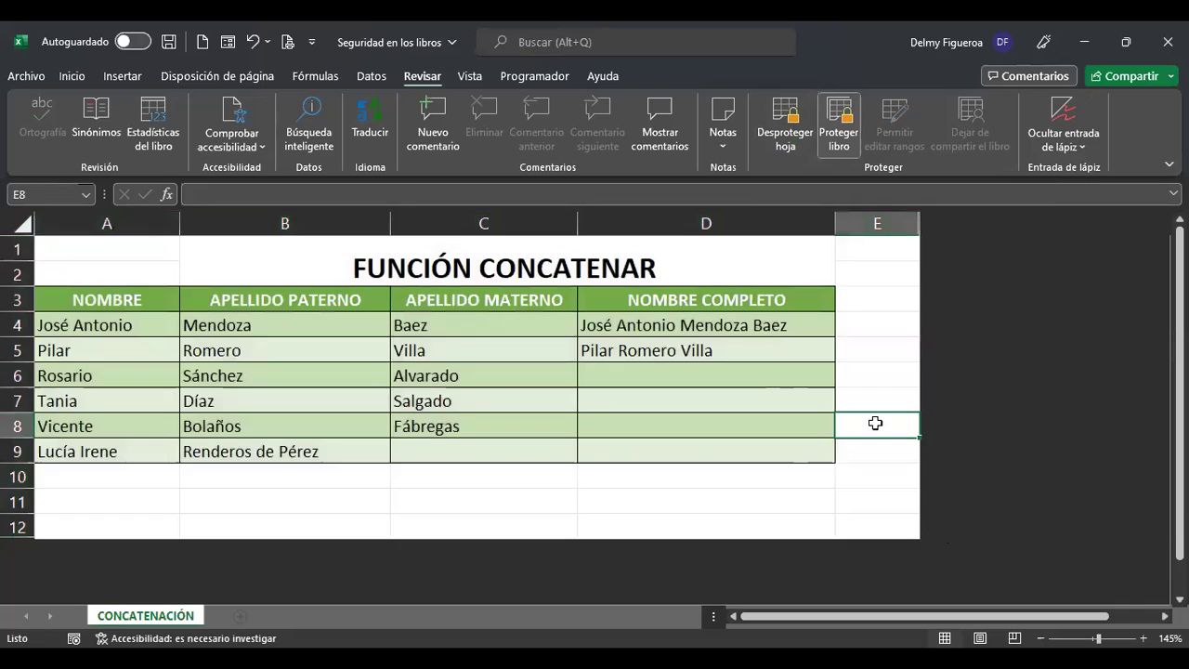
{"action": "left_click", "coordinate": [642, 376]}
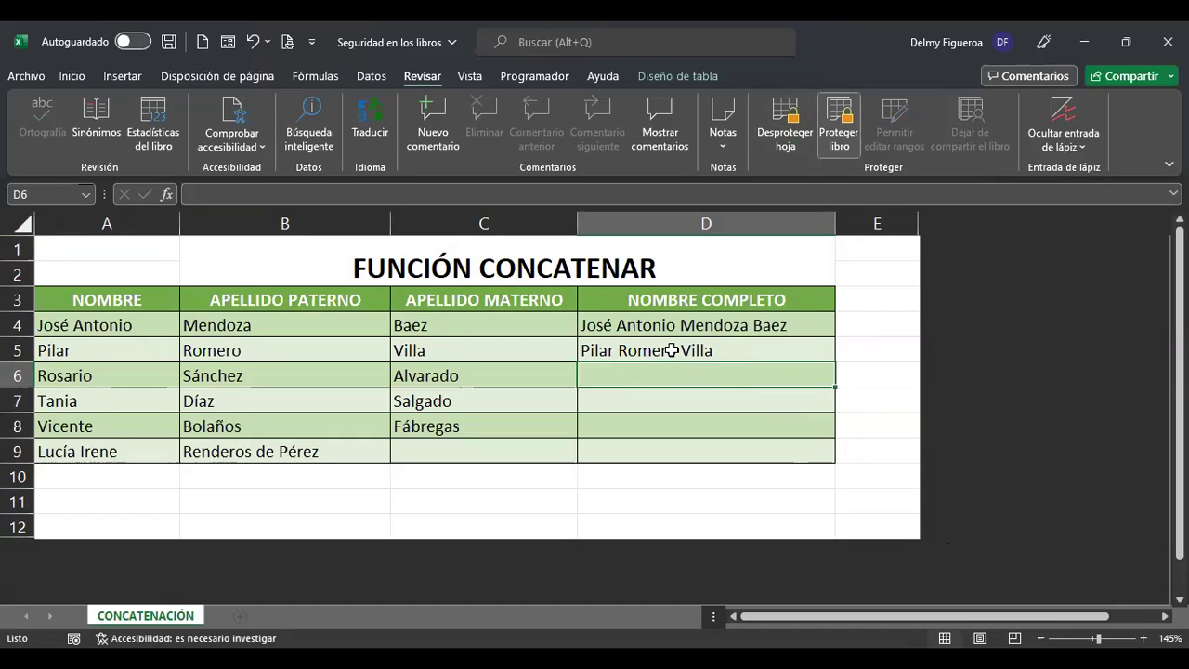
{"action": "left_click", "coordinate": [671, 351]}
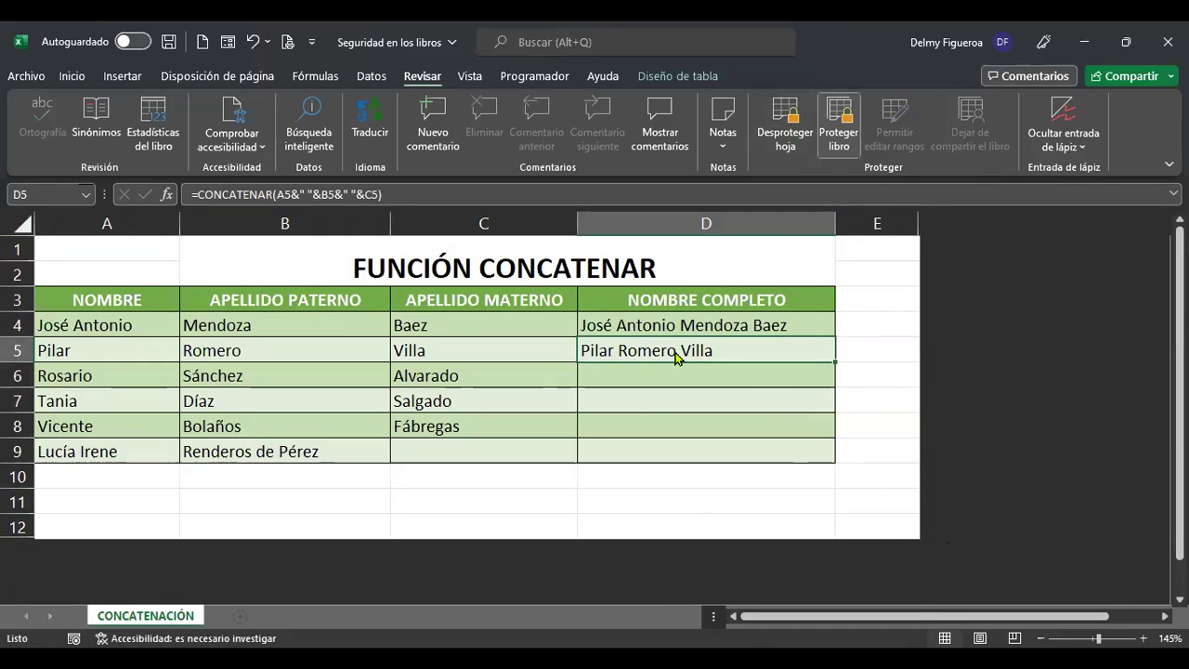
{"action": "right_click", "coordinate": [674, 351]}
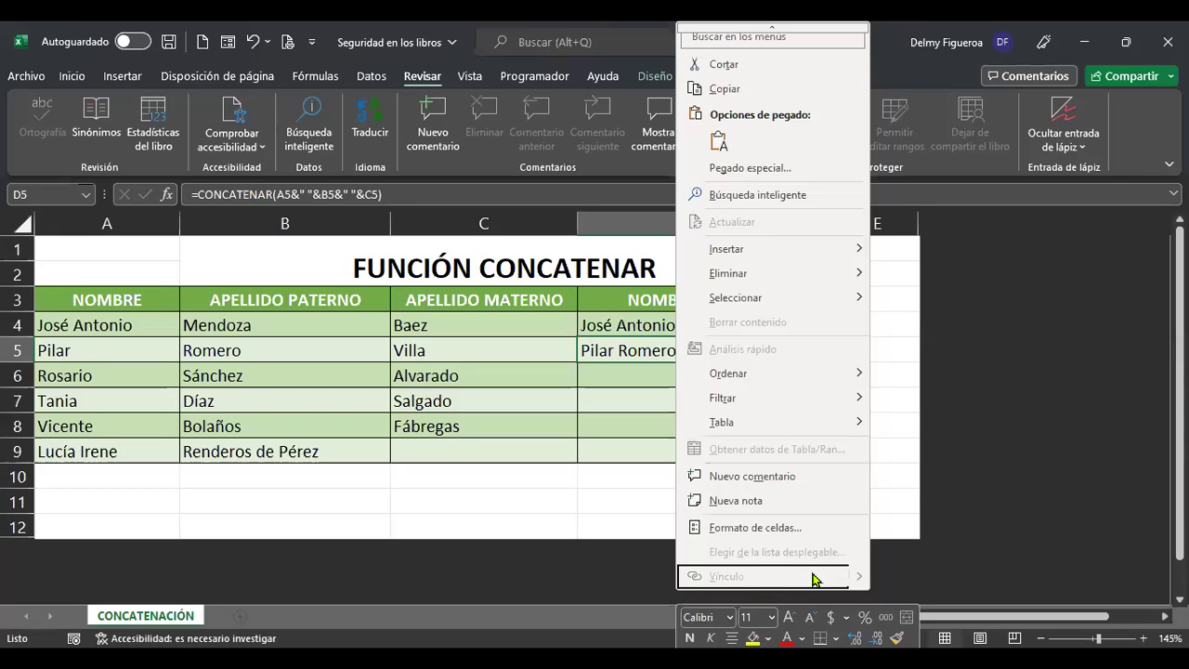
{"action": "mouse_move", "coordinate": [785, 426]}
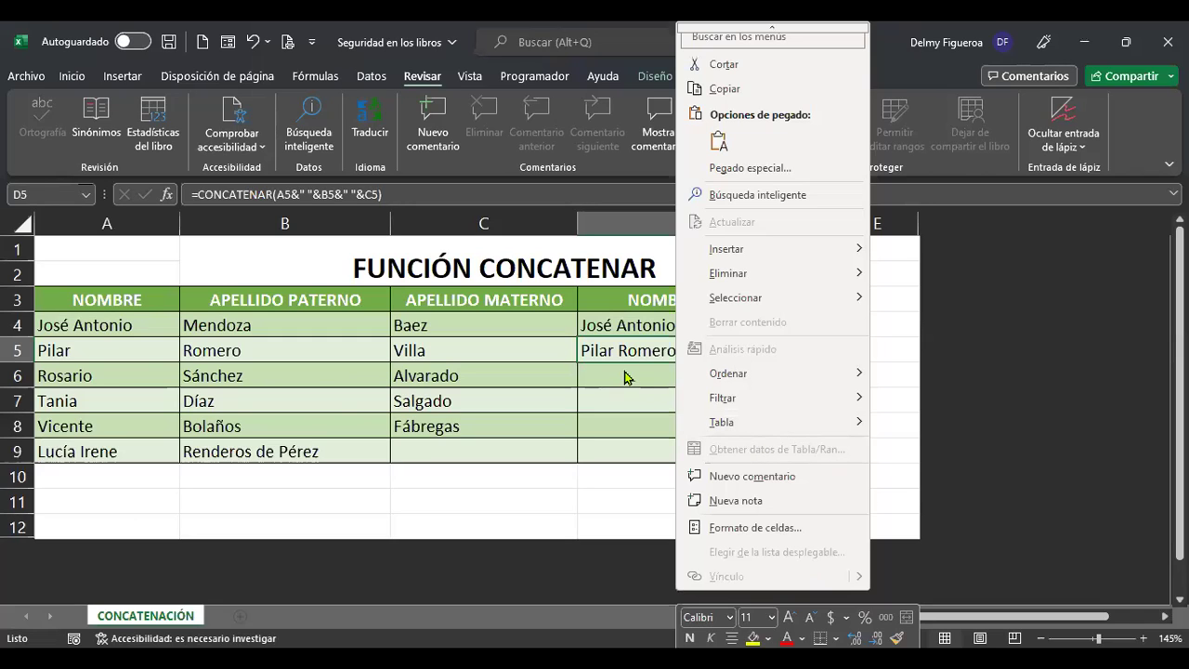
{"action": "left_click", "coordinate": [675, 387]}
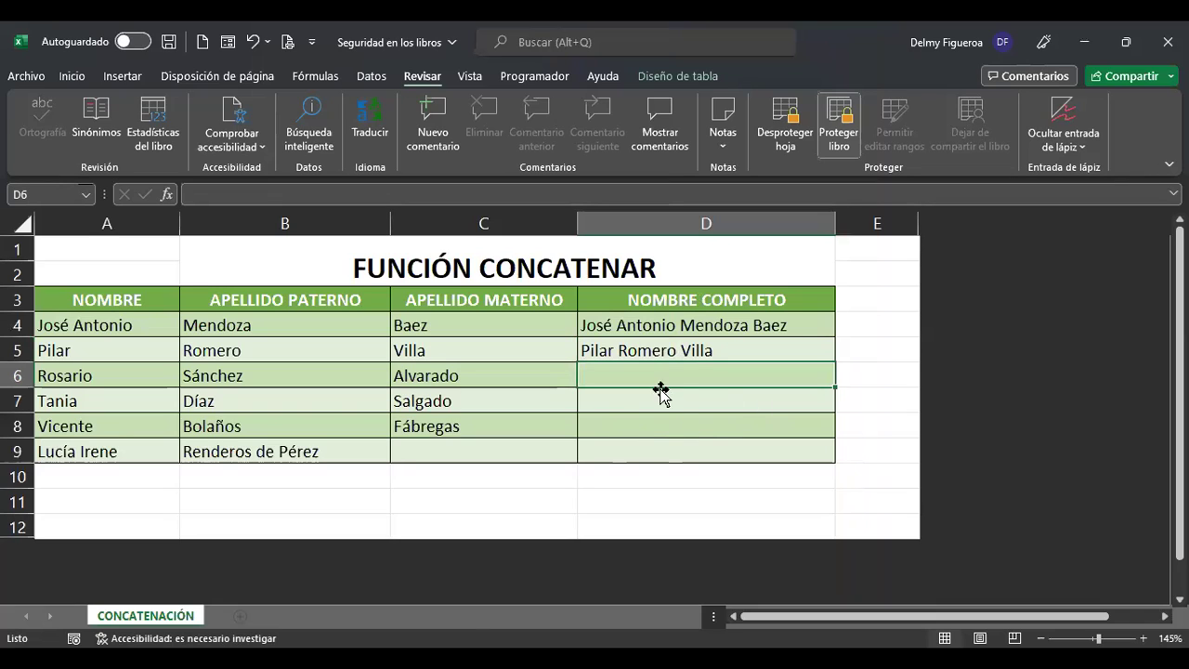
{"action": "left_click", "coordinate": [668, 346]}
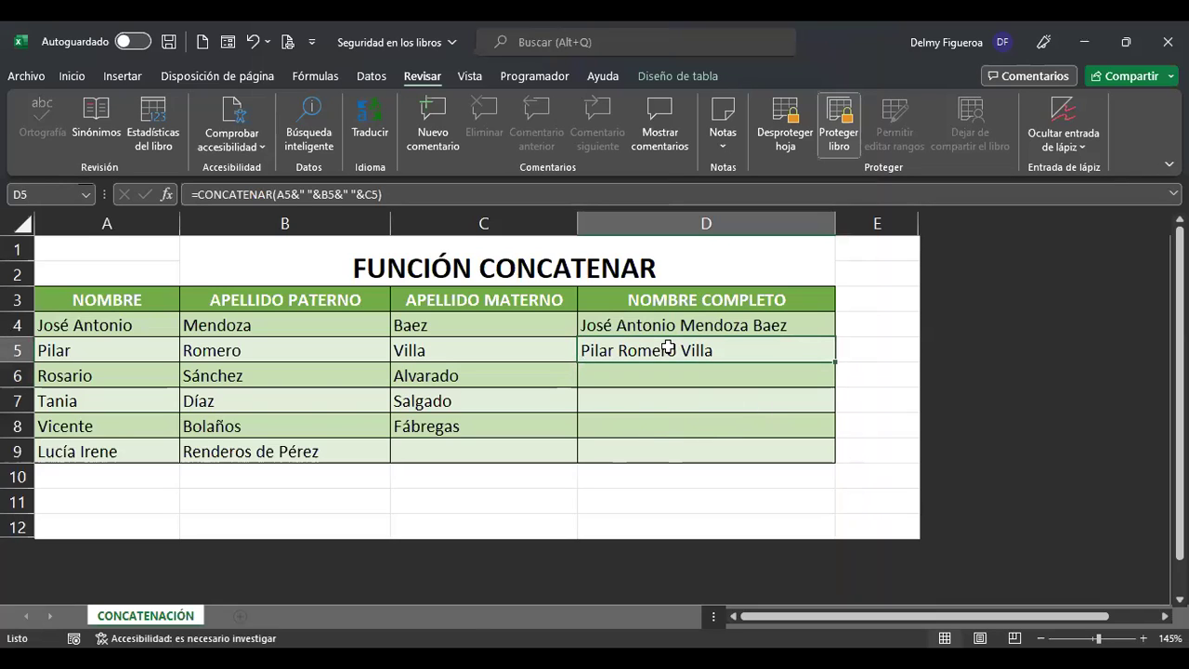
{"action": "right_click", "coordinate": [668, 347]}
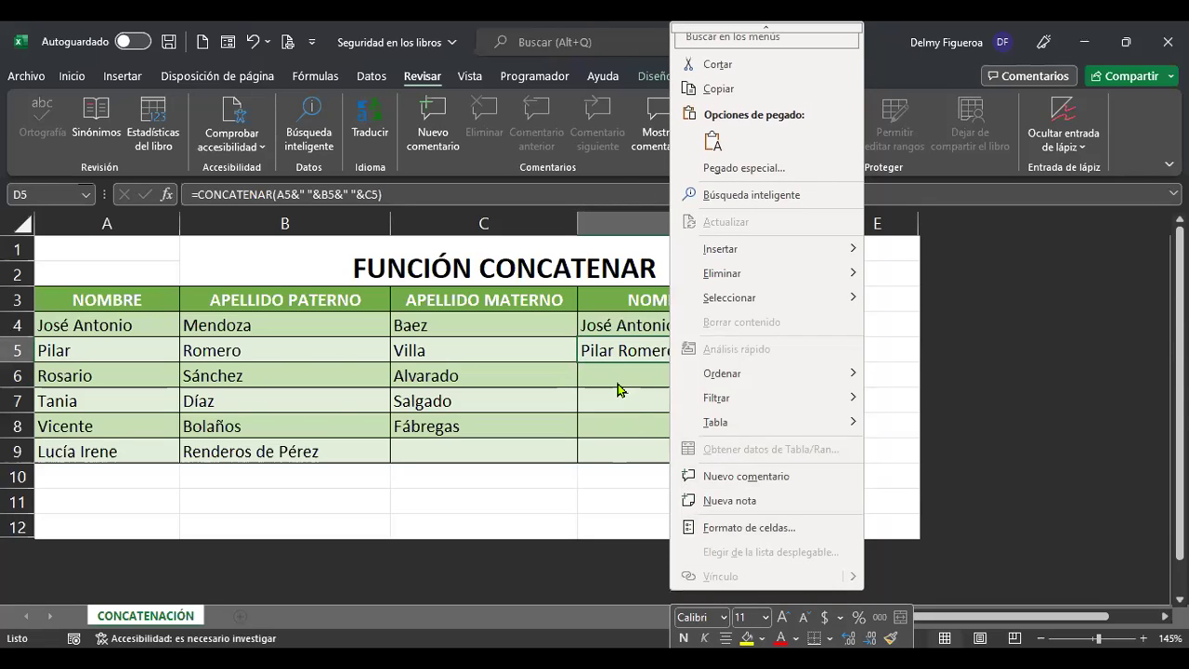
{"action": "key", "text": "Escape"}
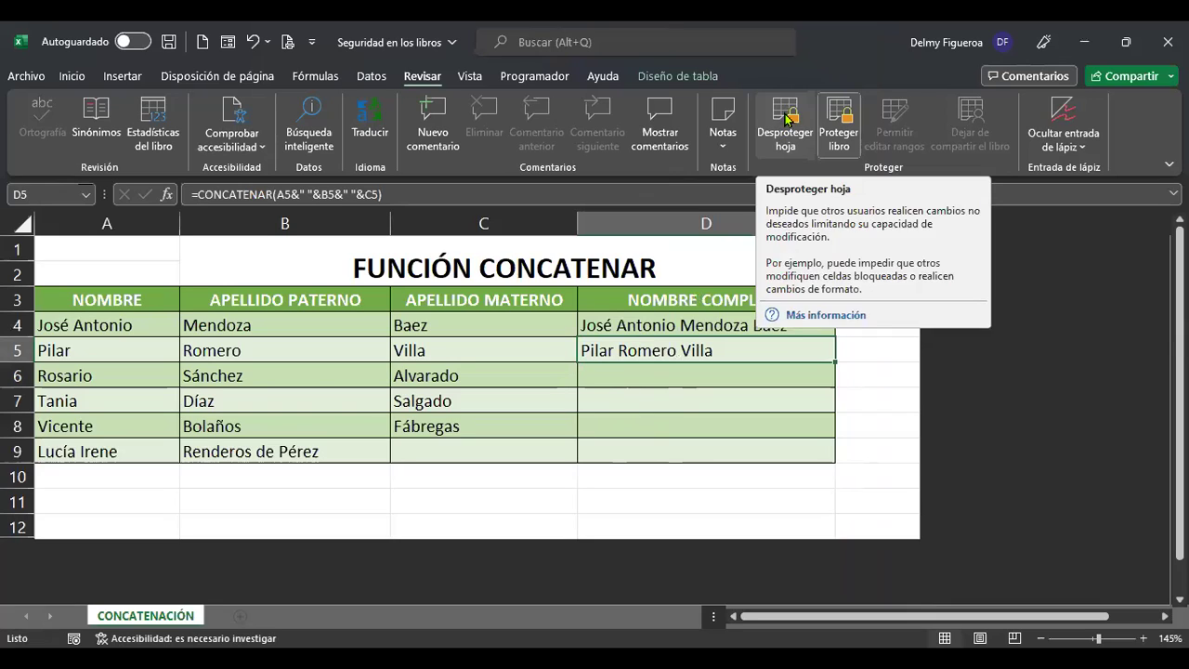
{"action": "left_click", "coordinate": [787, 118]}
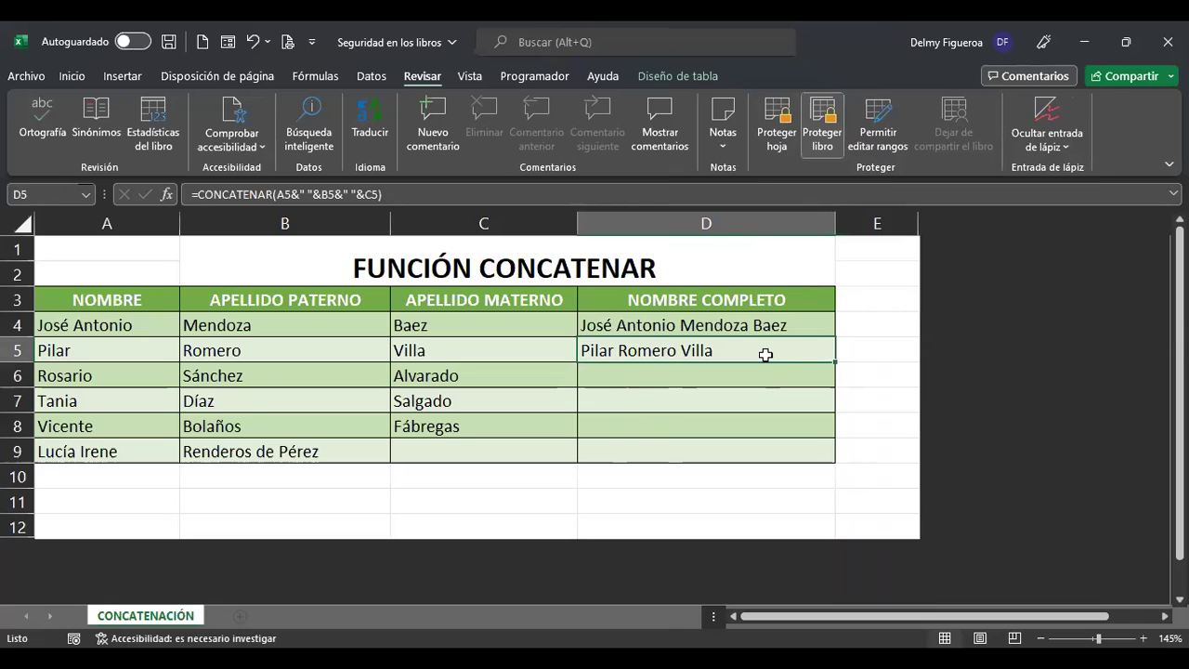
{"action": "right_click", "coordinate": [766, 355]}
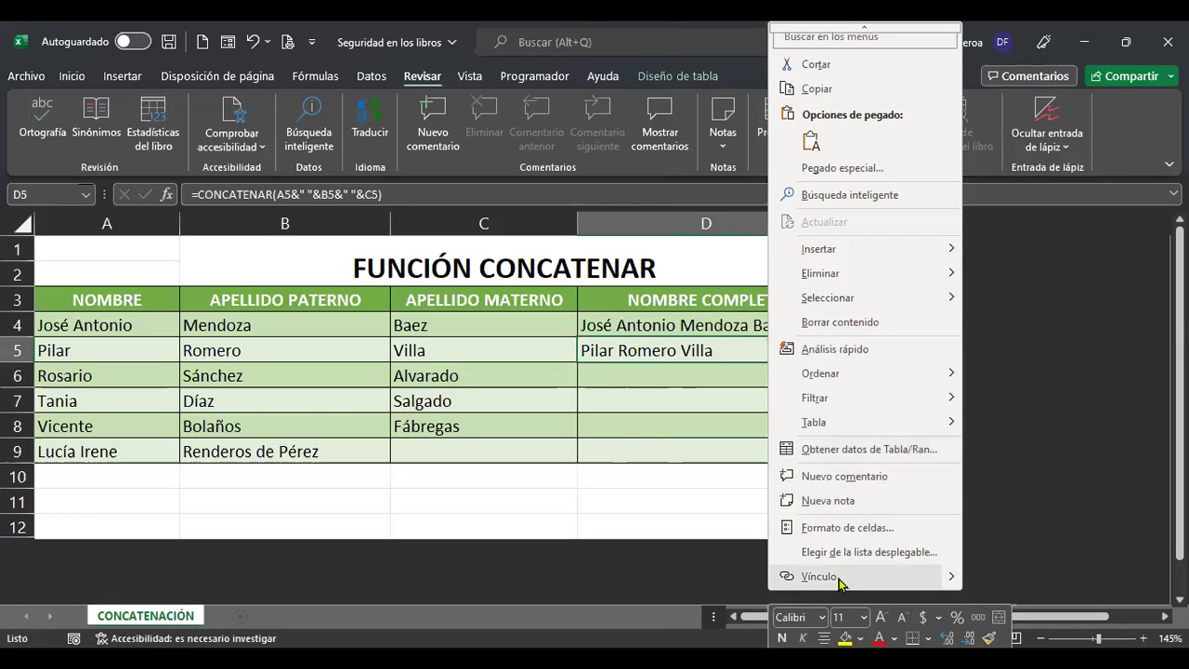
{"action": "left_click", "coordinate": [839, 583]}
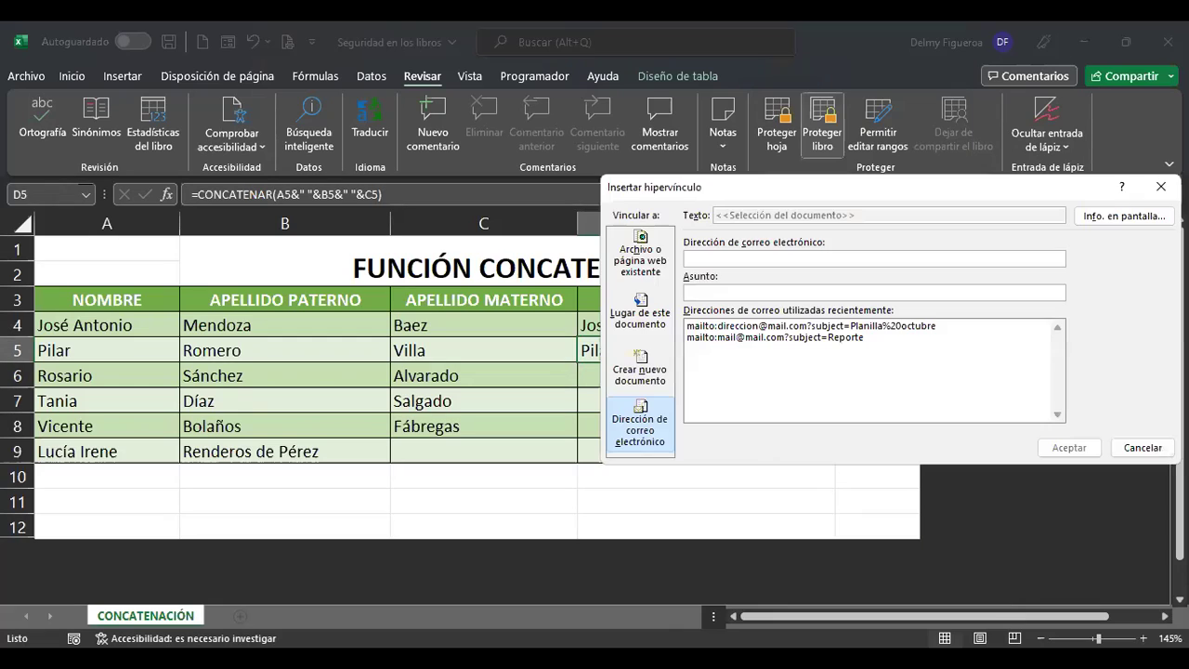
{"action": "left_click", "coordinate": [1152, 451]}
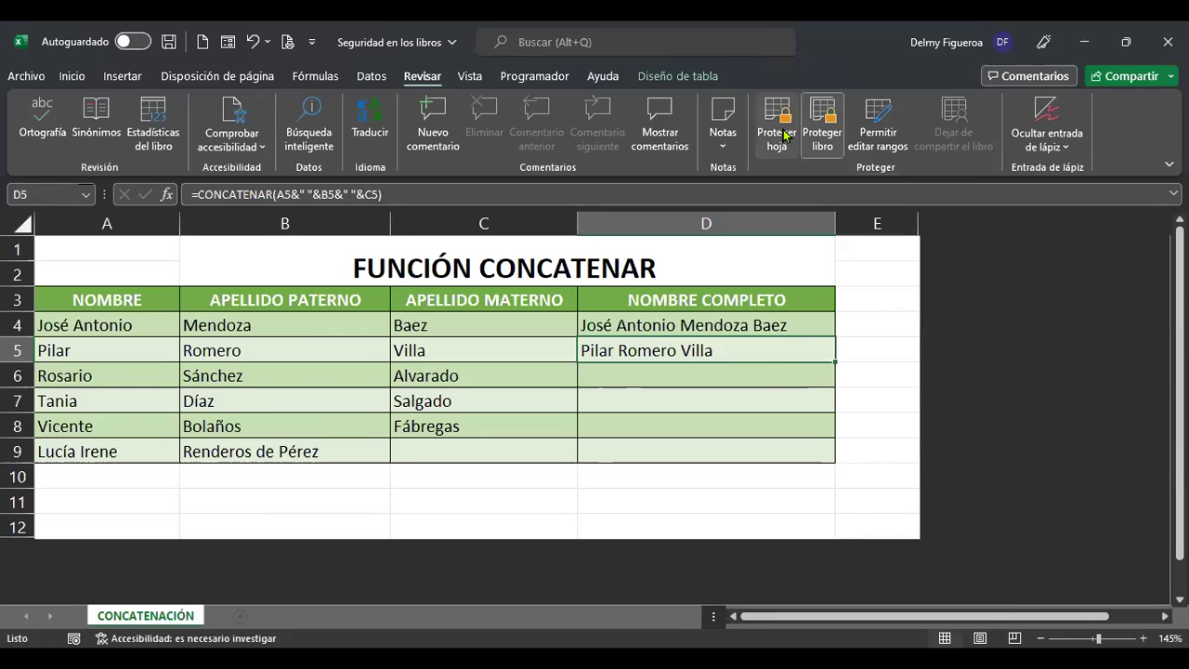
{"action": "left_click", "coordinate": [772, 374]}
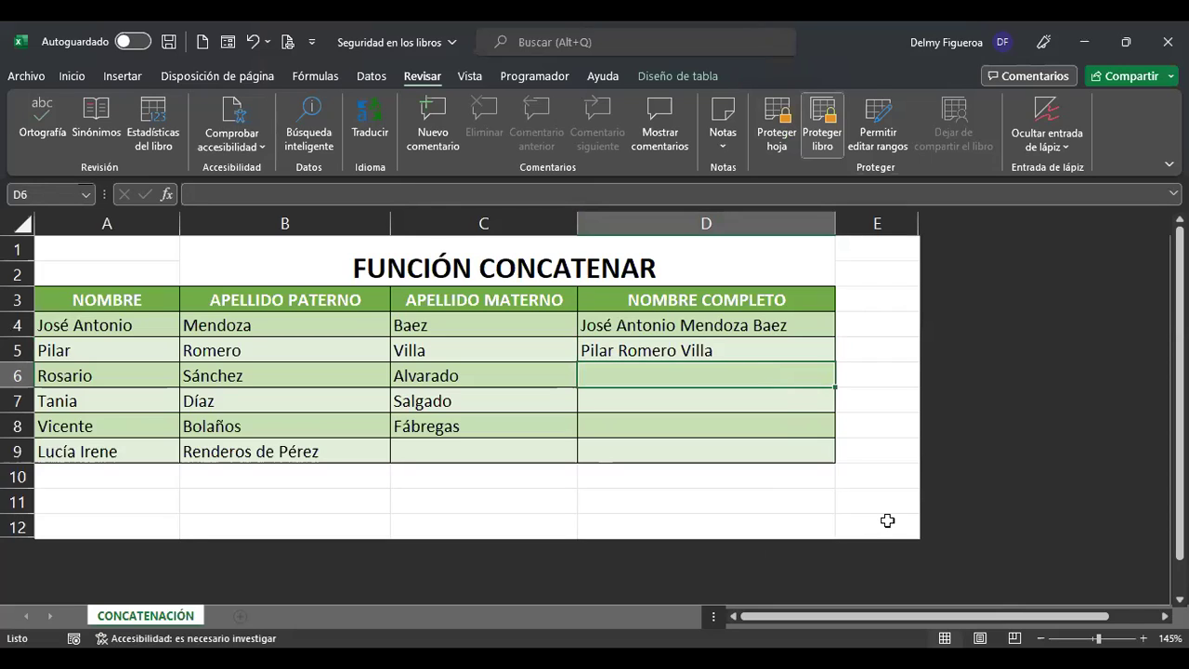
{"action": "left_click", "coordinate": [875, 478]}
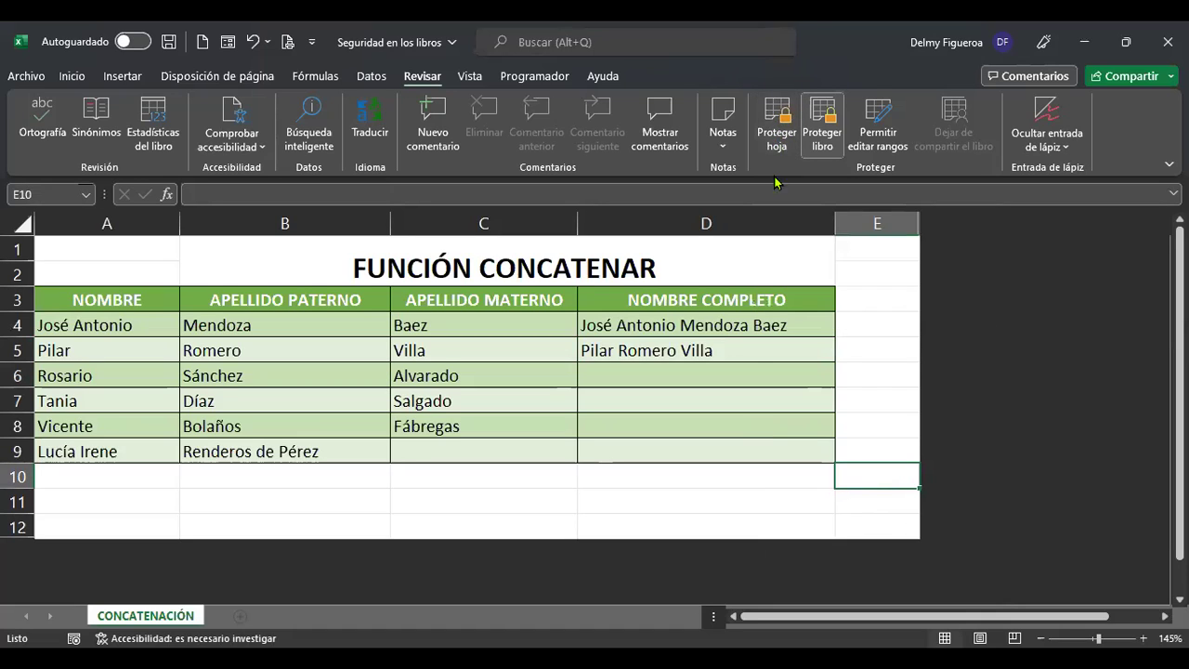
{"action": "left_click", "coordinate": [767, 373]}
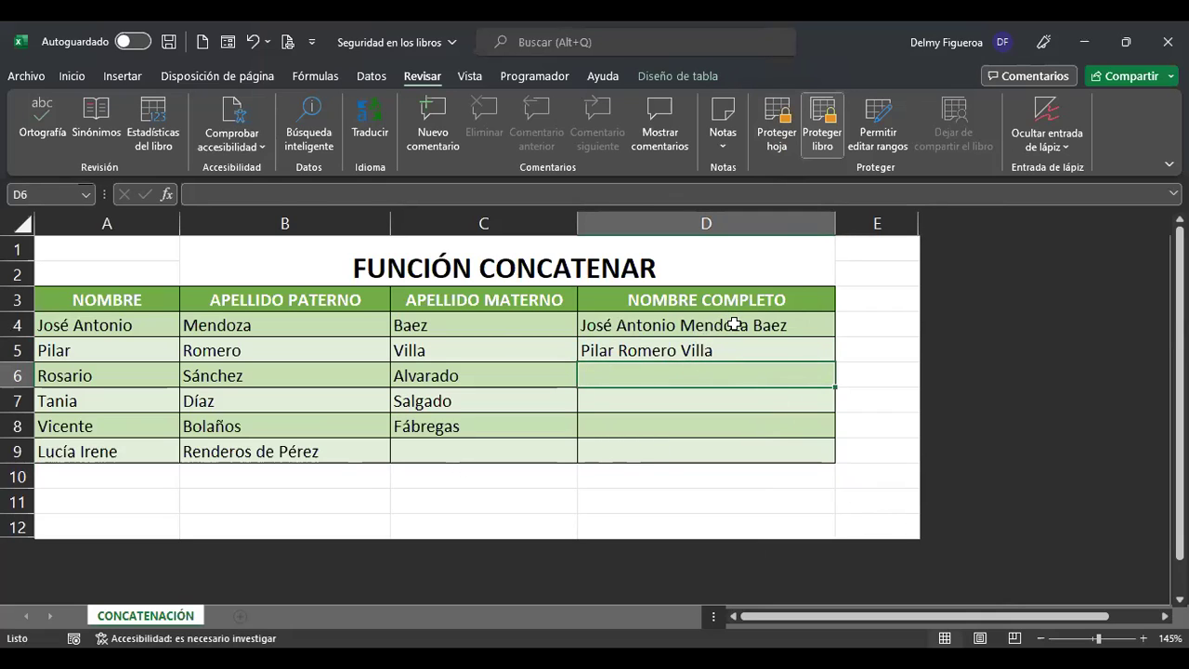
{"action": "left_click", "coordinate": [687, 325]}
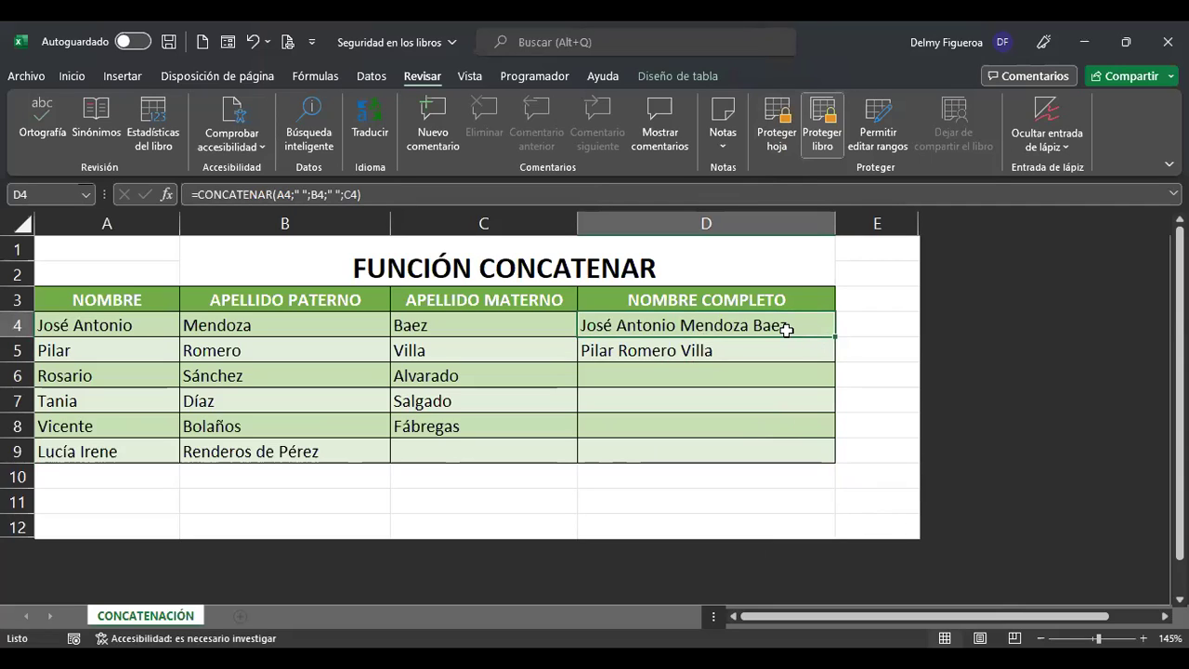
{"action": "double_click", "coordinate": [679, 325]}
{"action": "left_click", "coordinate": [700, 350]}
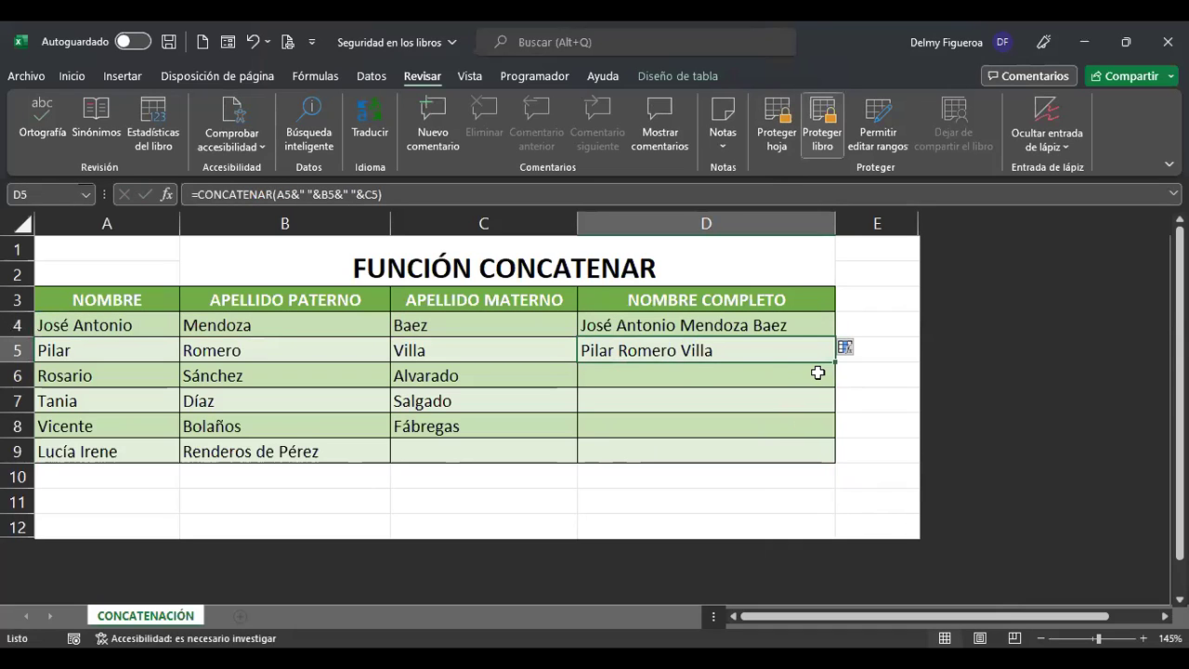
{"action": "key", "text": "F2"}
{"action": "key", "text": "Return"}
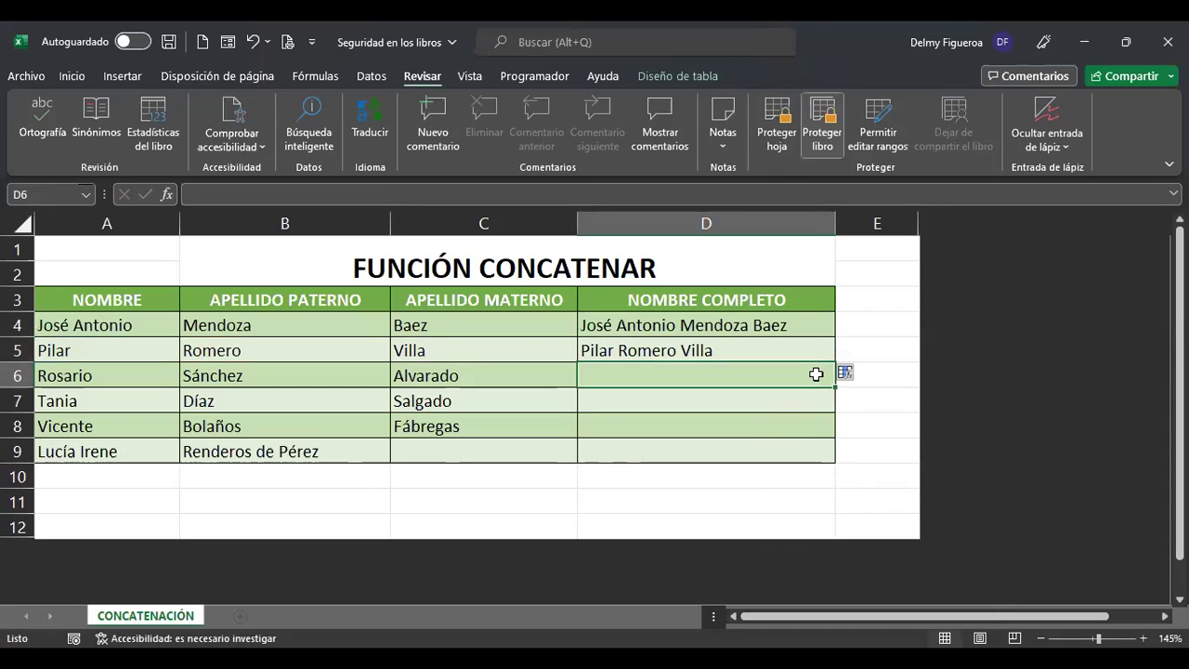
{"action": "left_click", "coordinate": [790, 327]}
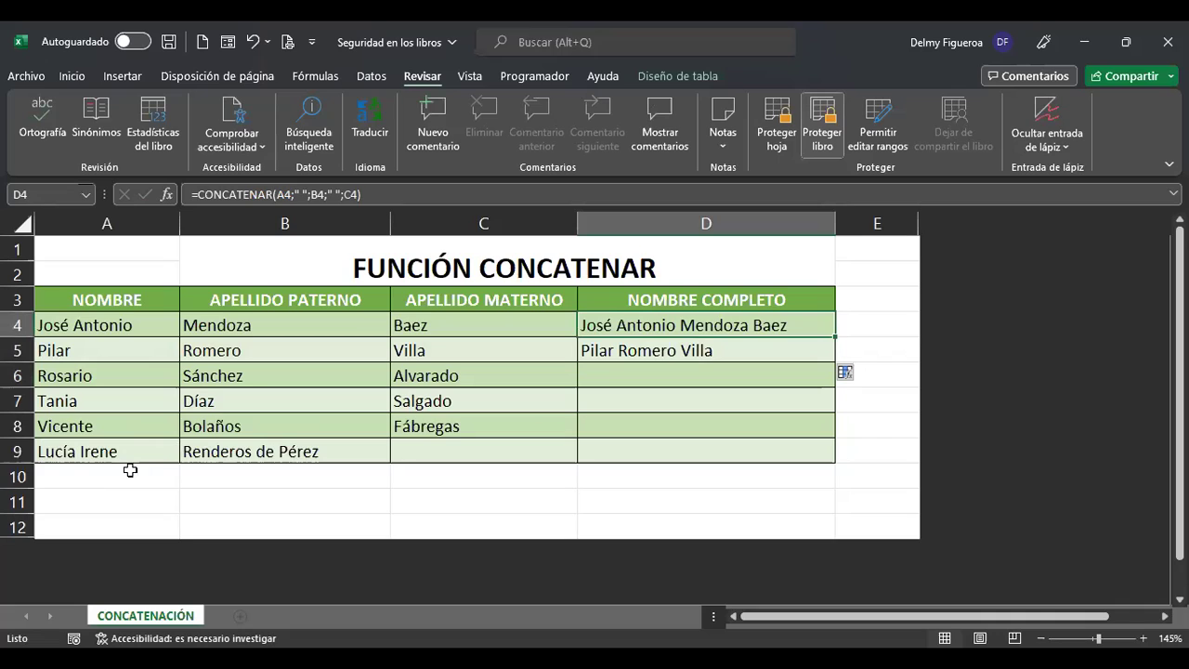
{"action": "left_click", "coordinate": [692, 420]}
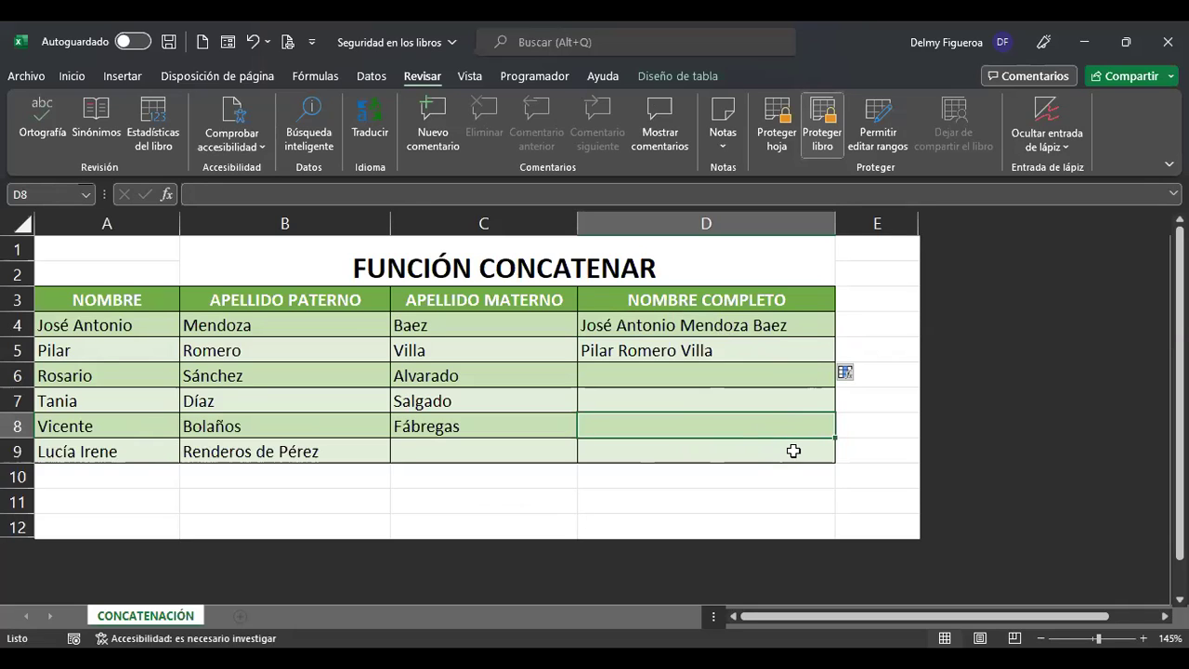
{"action": "left_click", "coordinate": [14, 223]}
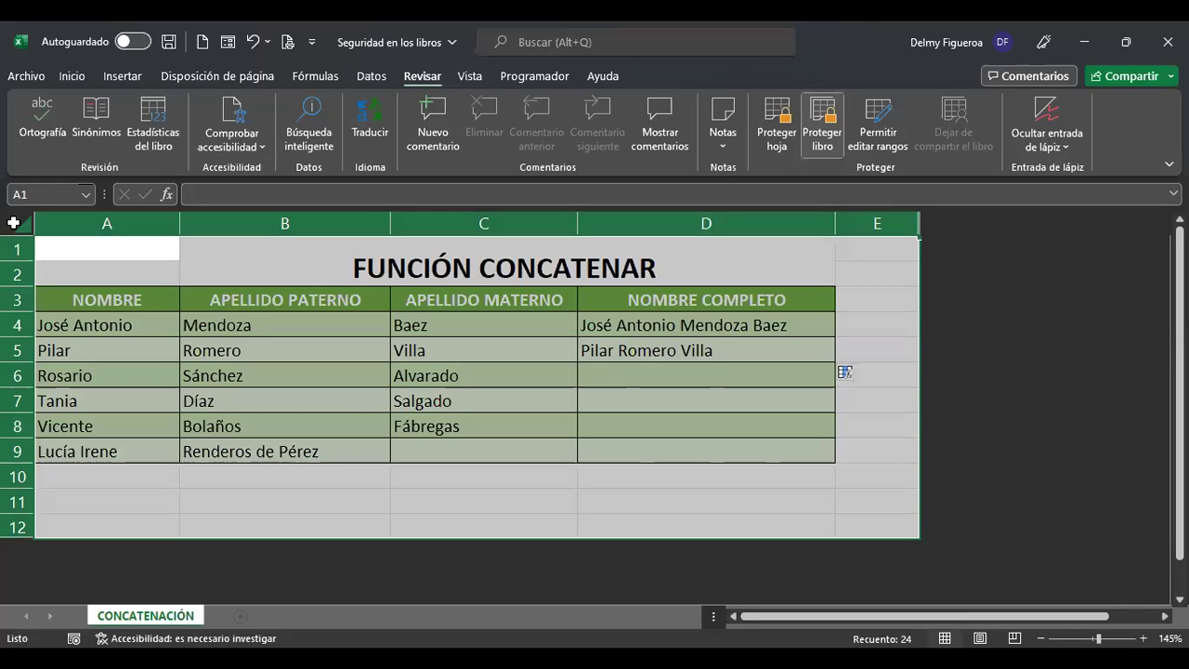
Turn off Bloqueada for every cell on the sheet through the Ctrl+1 Proteger settings.
{"action": "key", "text": "ctrl+1"}
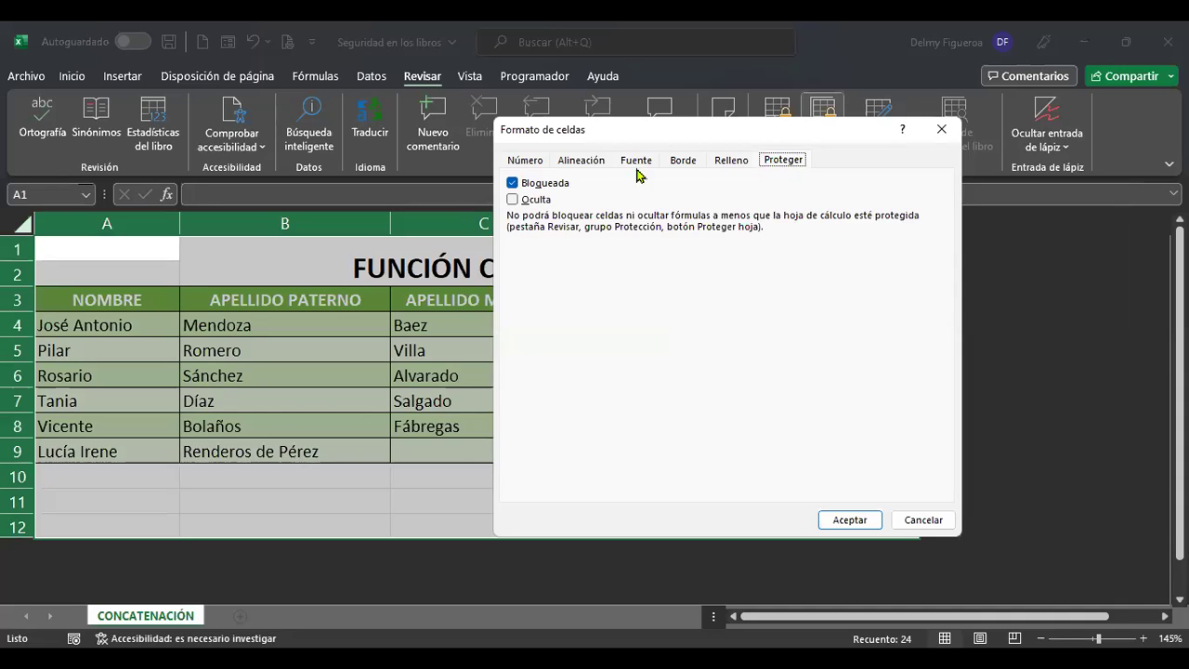
{"action": "left_click", "coordinate": [513, 184]}
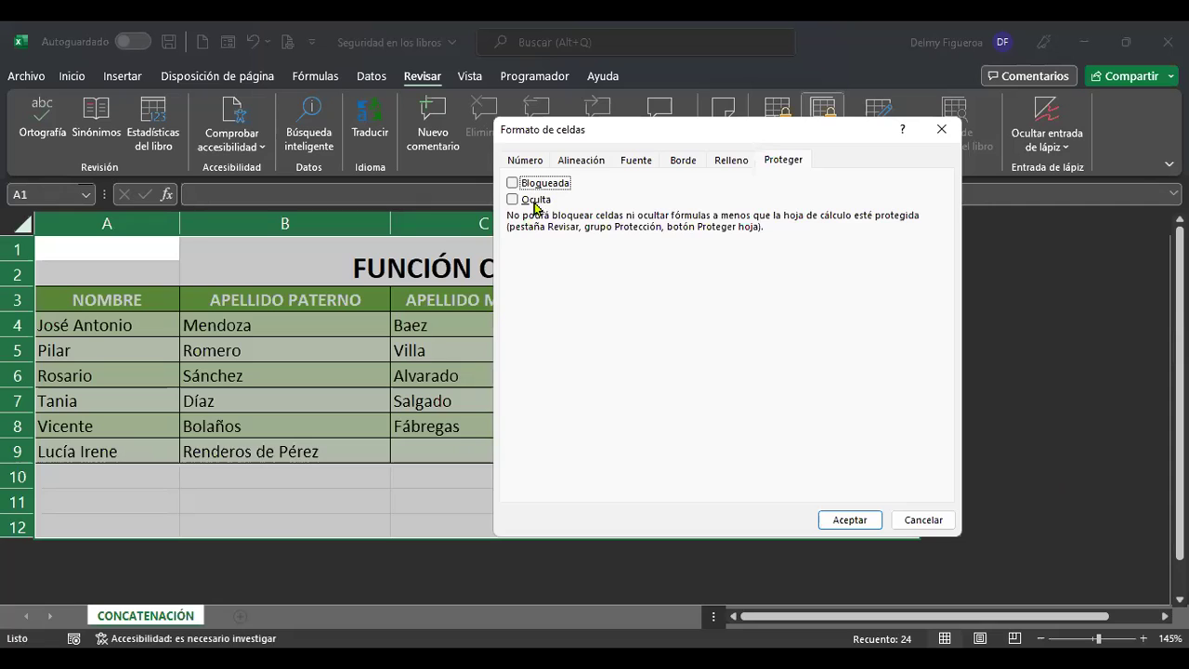
{"action": "left_click", "coordinate": [853, 523]}
{"action": "left_click", "coordinate": [771, 431]}
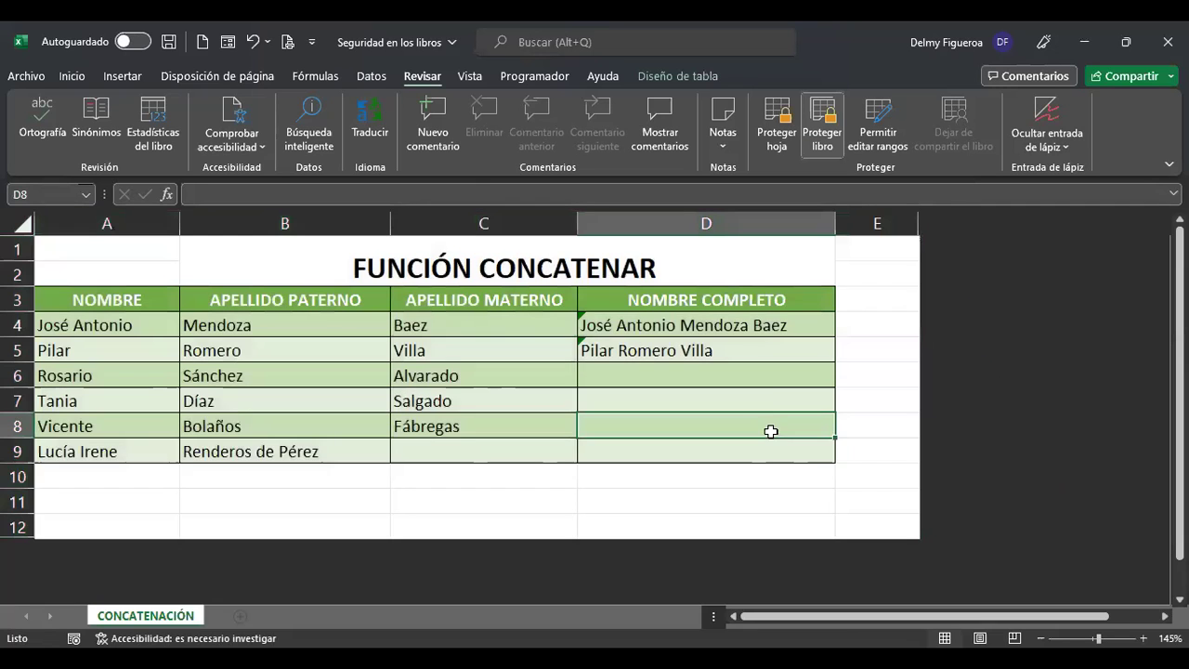
Switch Bloqueada back on for the full-name cells D4:D9.
{"action": "left_click_drag", "start_coordinate": [768, 325], "coordinate": [767, 448]}
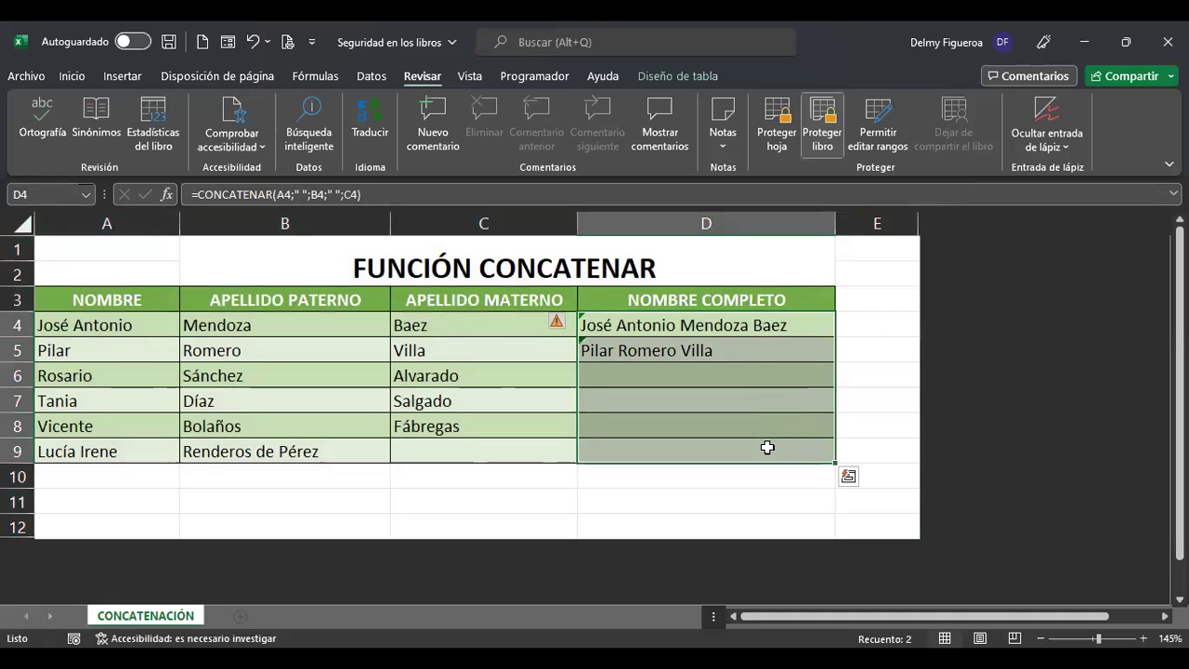
{"action": "key", "text": "ctrl+1"}
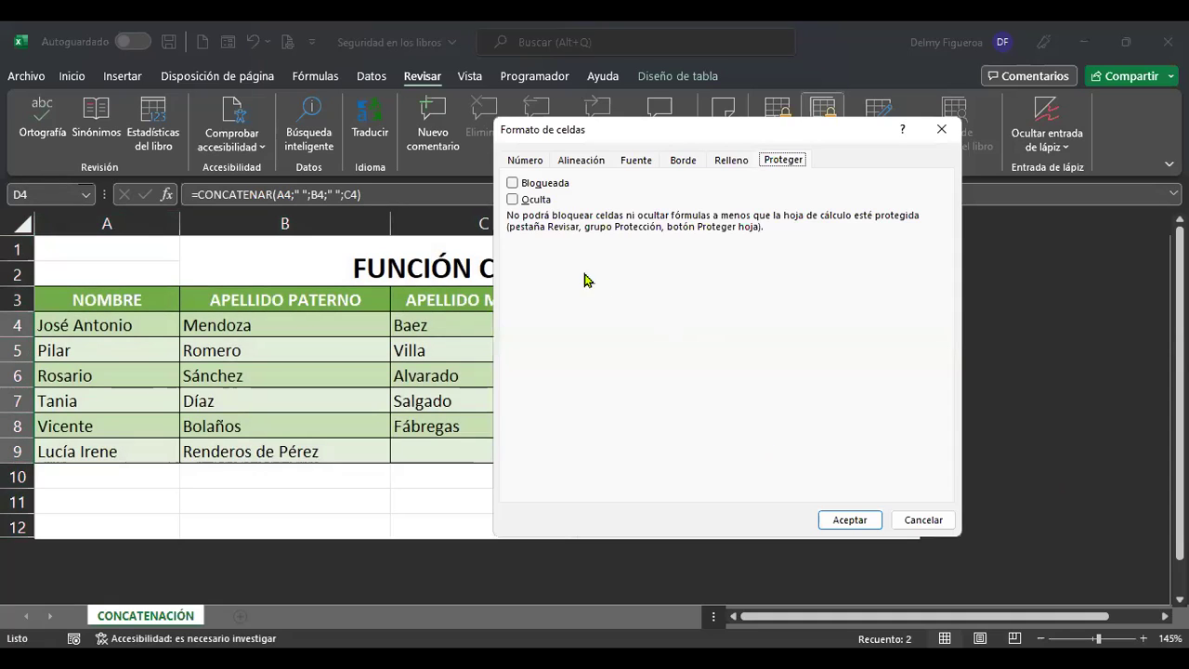
{"action": "left_click", "coordinate": [513, 185]}
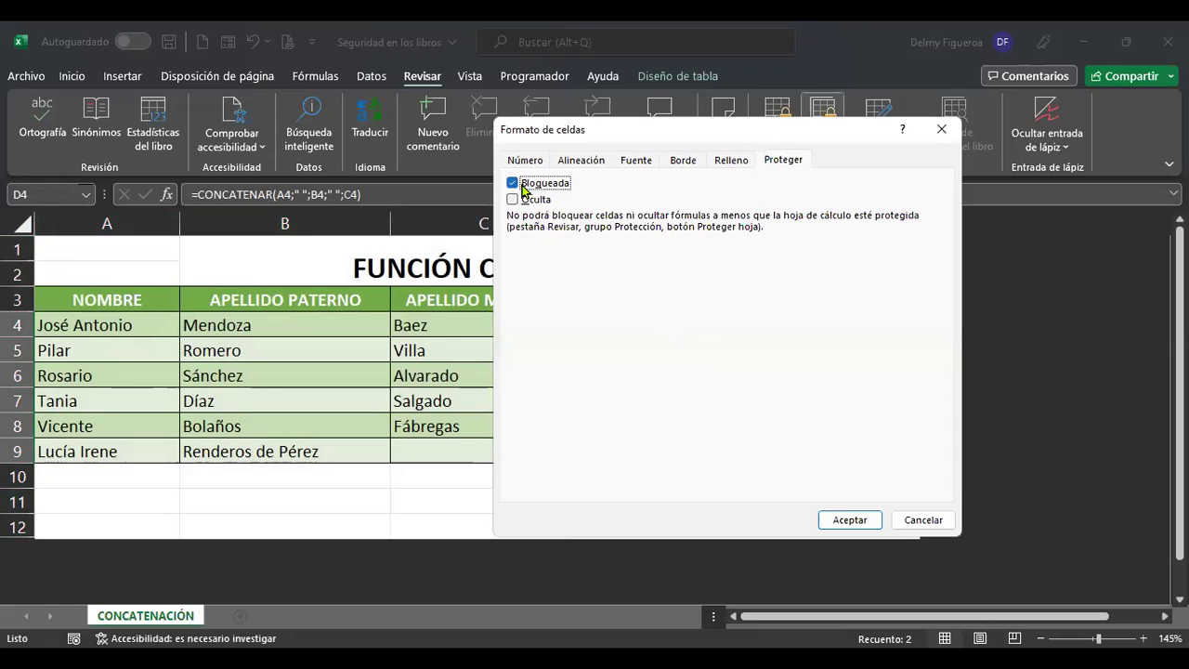
{"action": "left_click", "coordinate": [847, 520]}
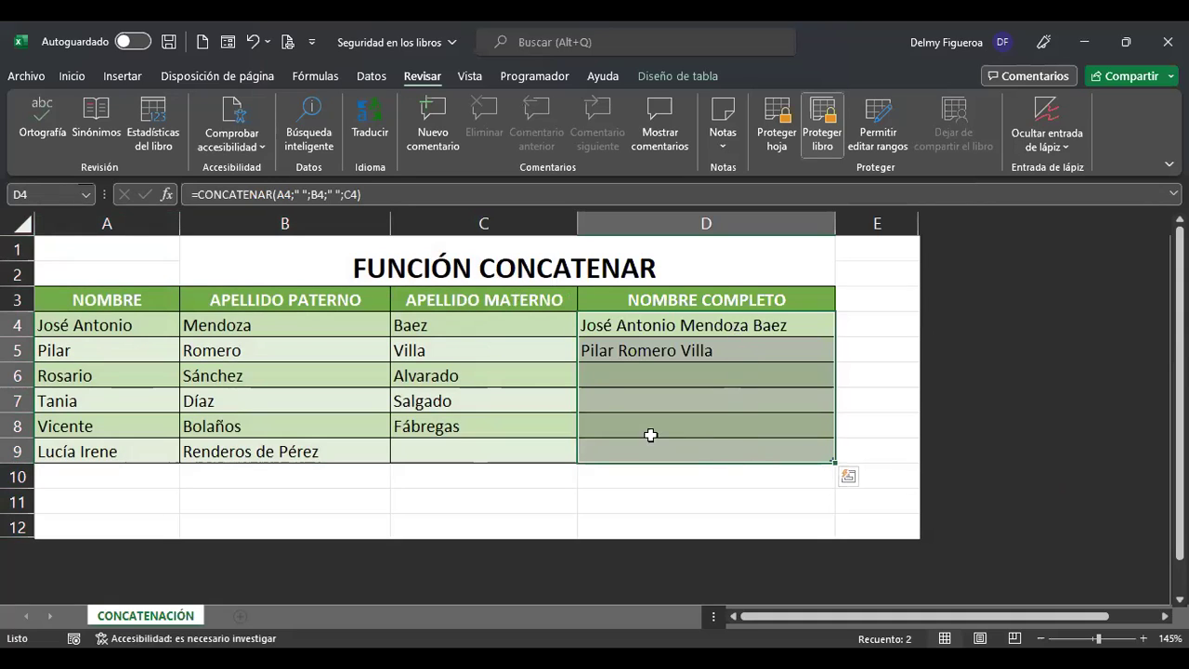
Protect the CONCATENACIÓN sheet with the default permissions and no password.
{"action": "left_click", "coordinate": [779, 140]}
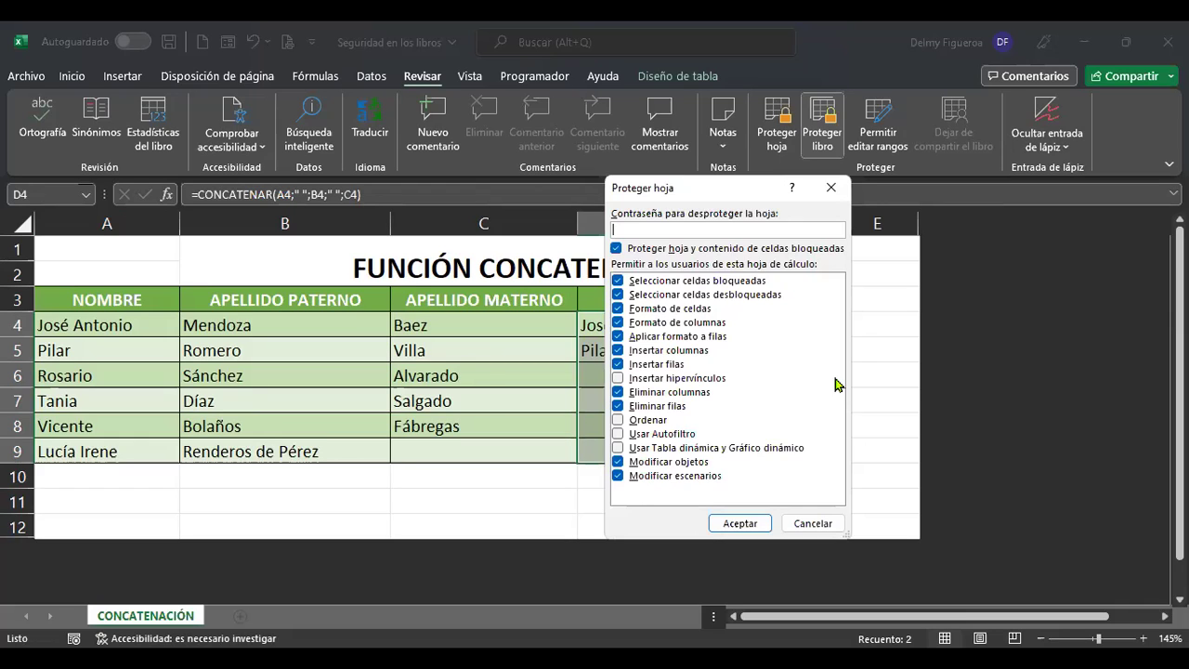
{"action": "left_click", "coordinate": [740, 523]}
{"action": "left_click", "coordinate": [755, 516]}
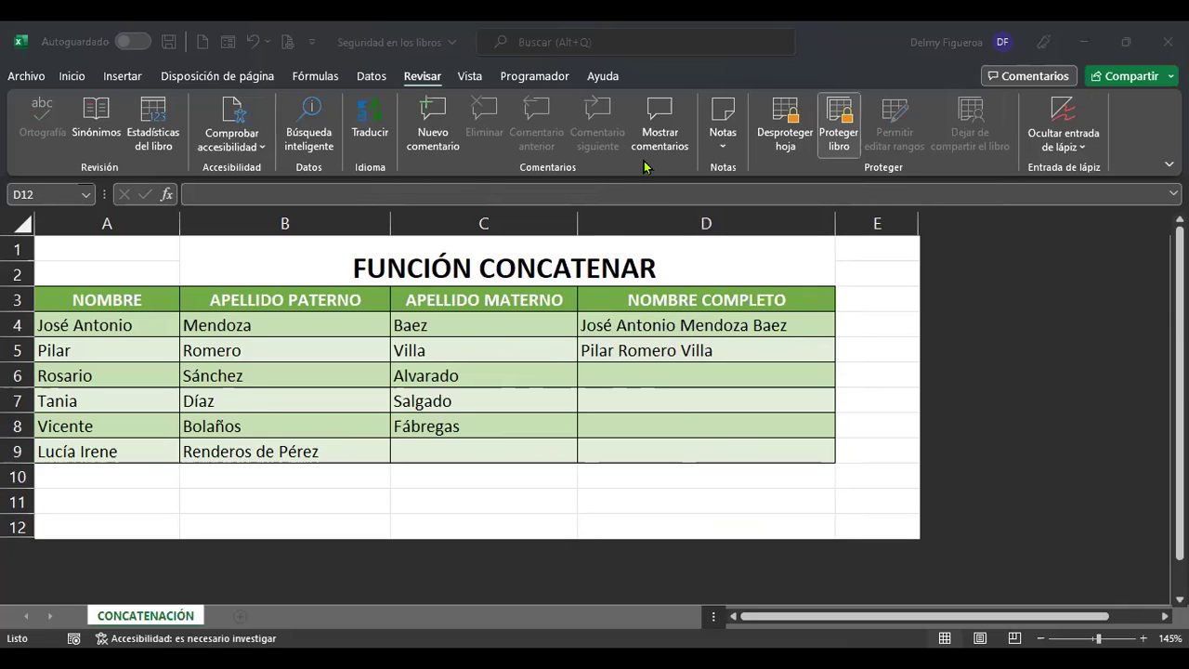
{"action": "left_click", "coordinate": [114, 489]}
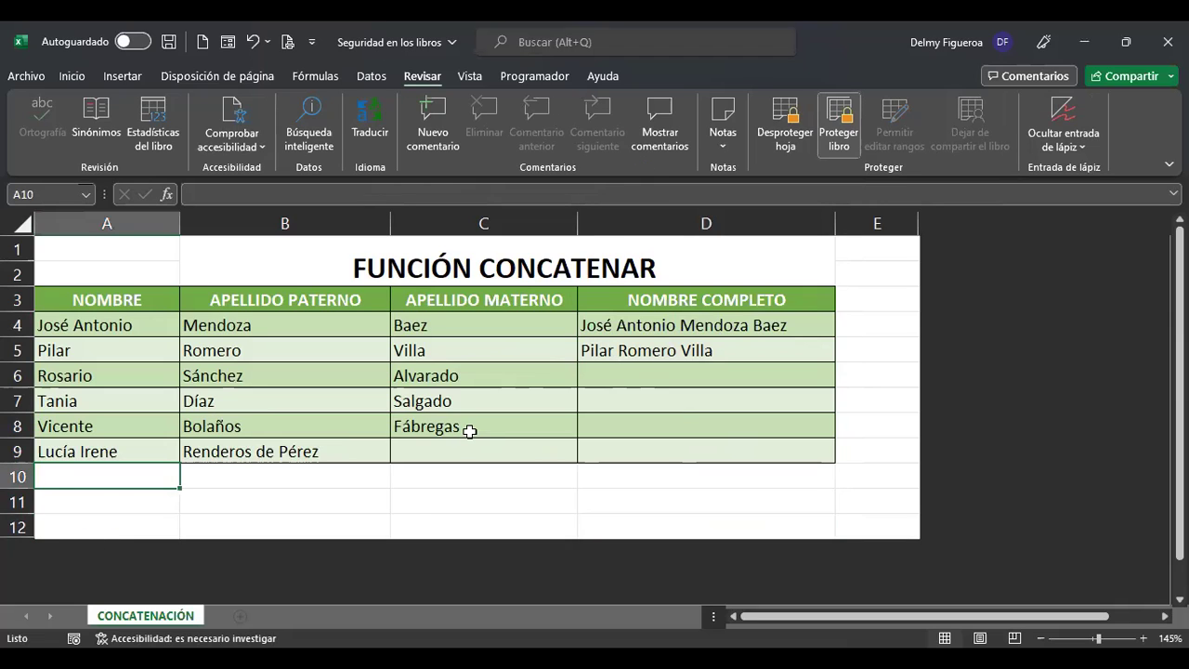
{"action": "type", "text": "Abigai"}
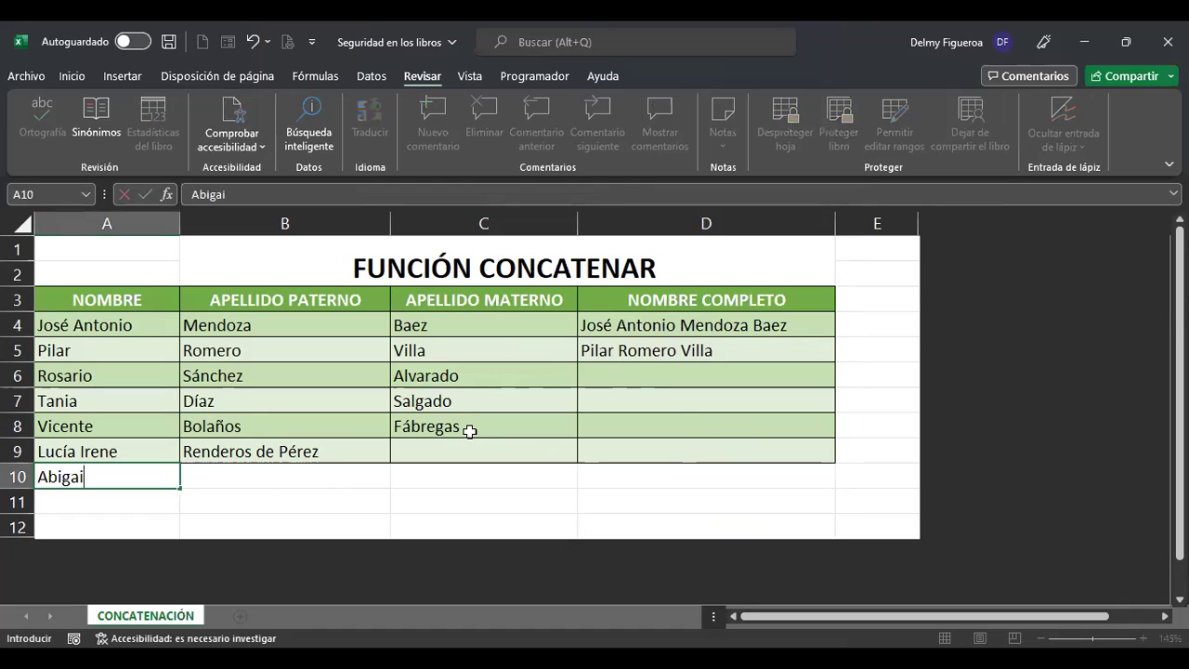
{"action": "key", "text": "Tab"}
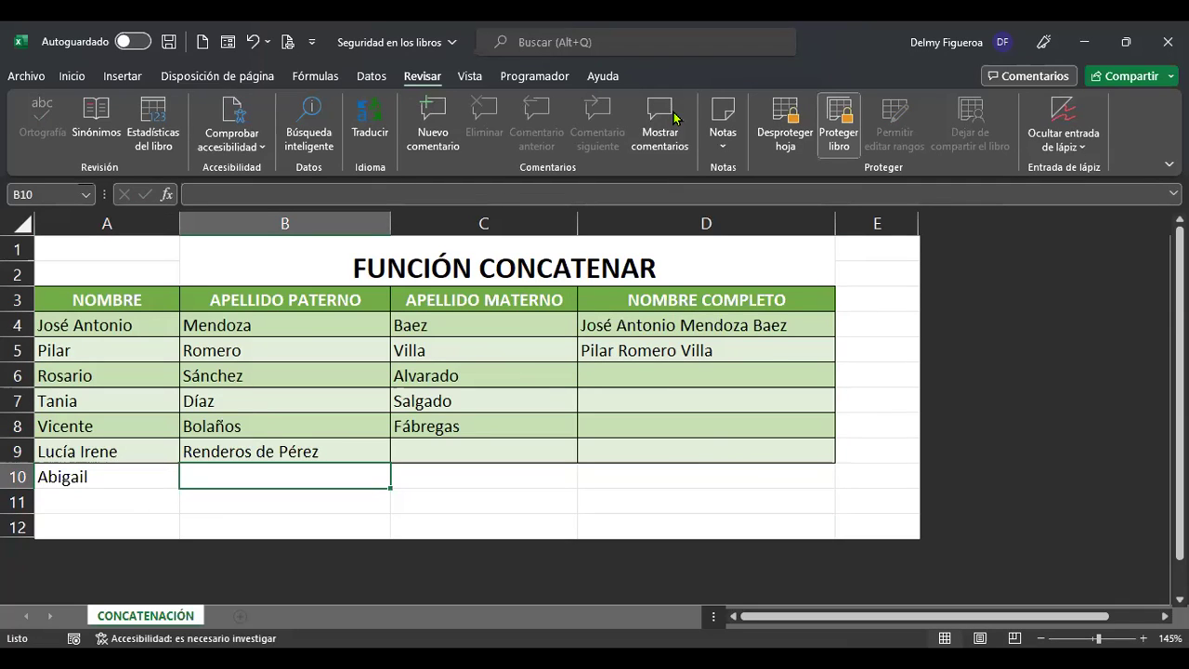
{"action": "left_click", "coordinate": [697, 327]}
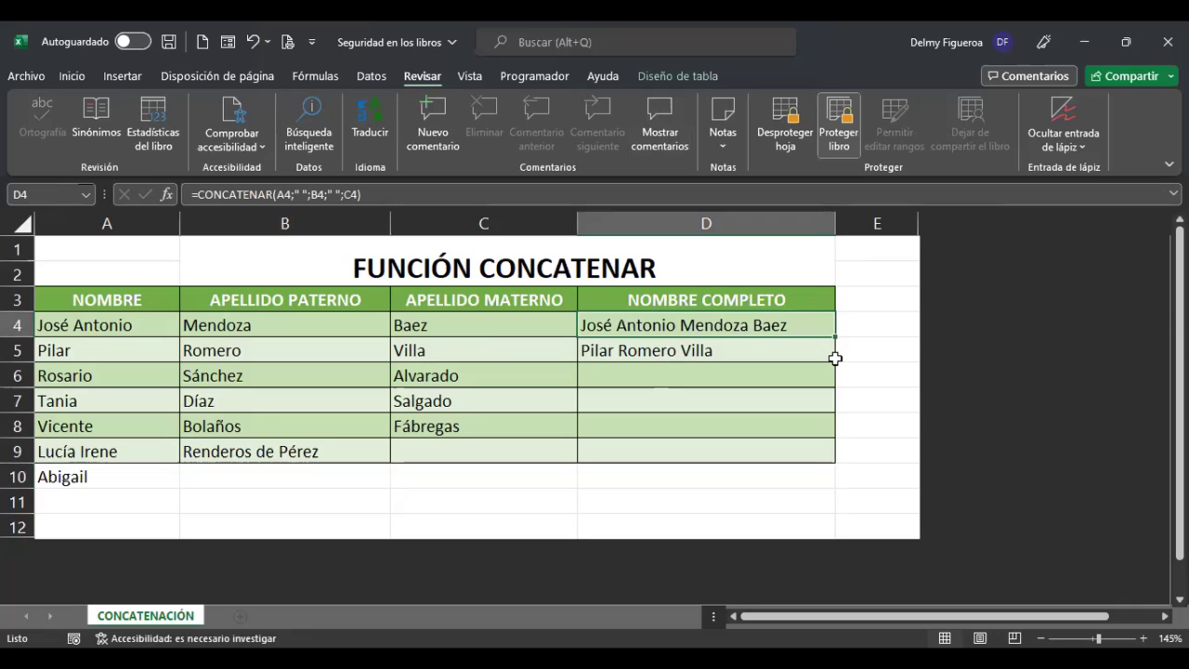
{"action": "left_click_drag", "start_coordinate": [837, 358], "coordinate": [905, 363]}
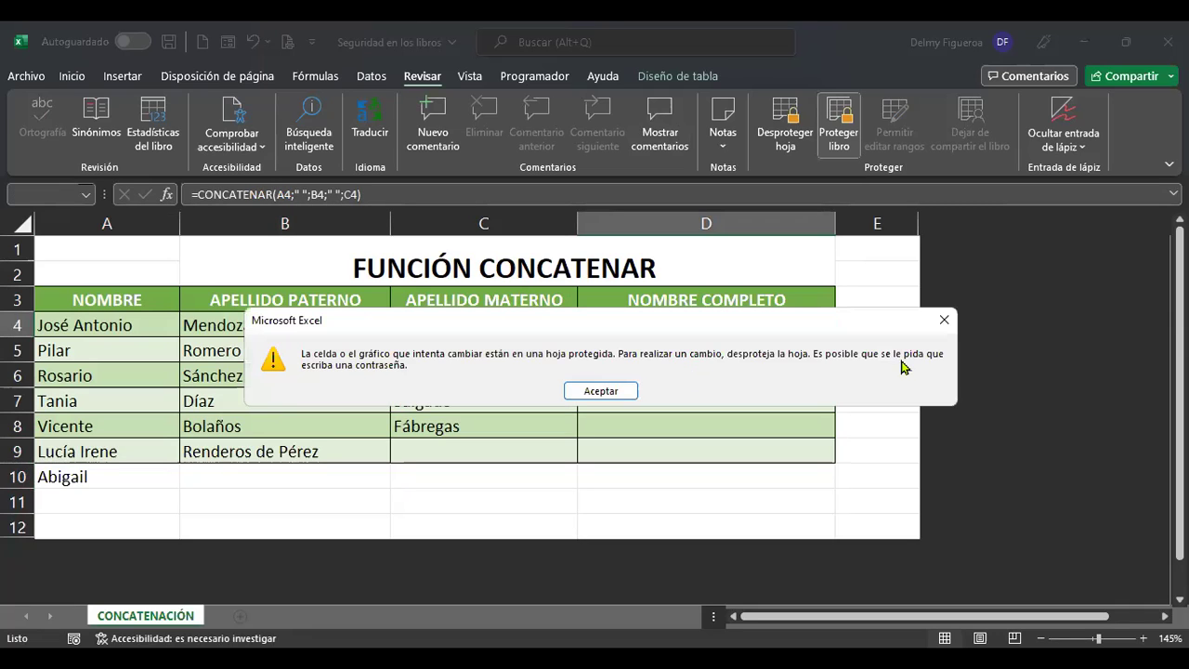
{"action": "left_click", "coordinate": [944, 321]}
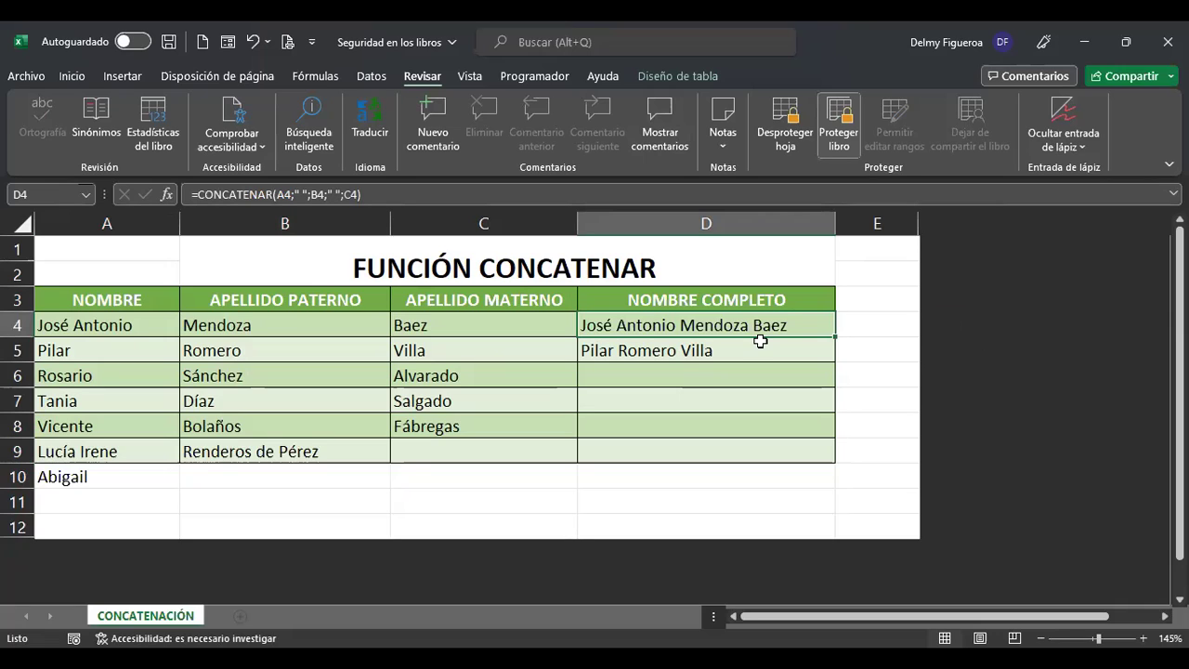
{"action": "left_click", "coordinate": [227, 479]}
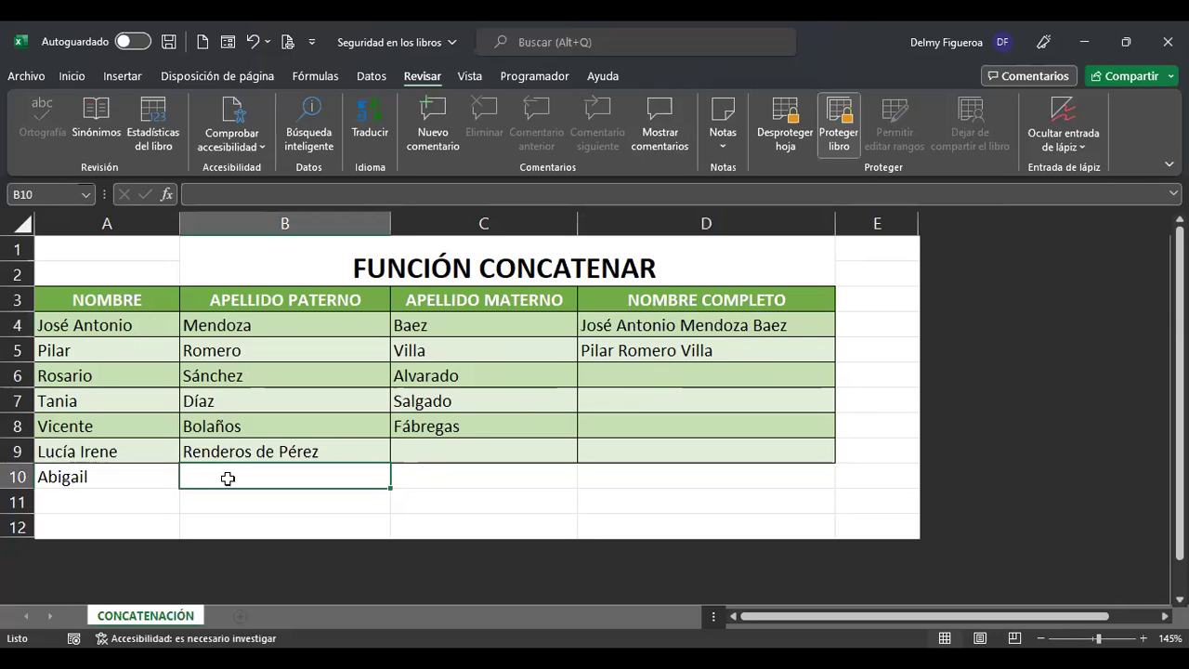
{"action": "left_click", "coordinate": [488, 470]}
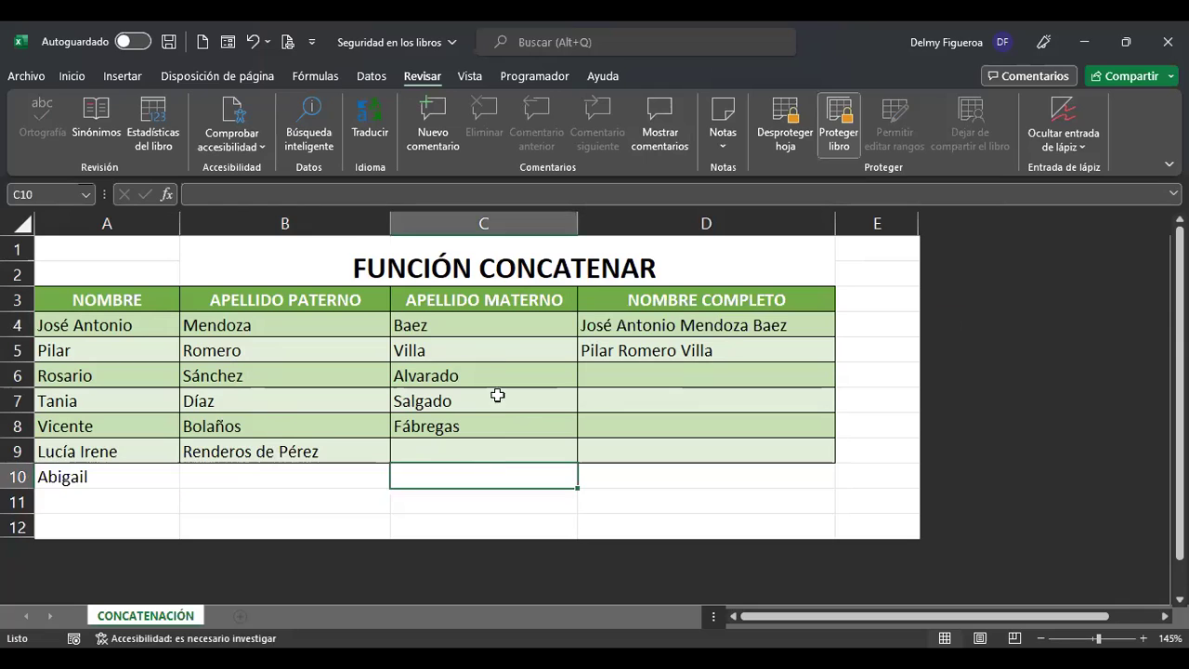
{"action": "left_click", "coordinate": [503, 347]}
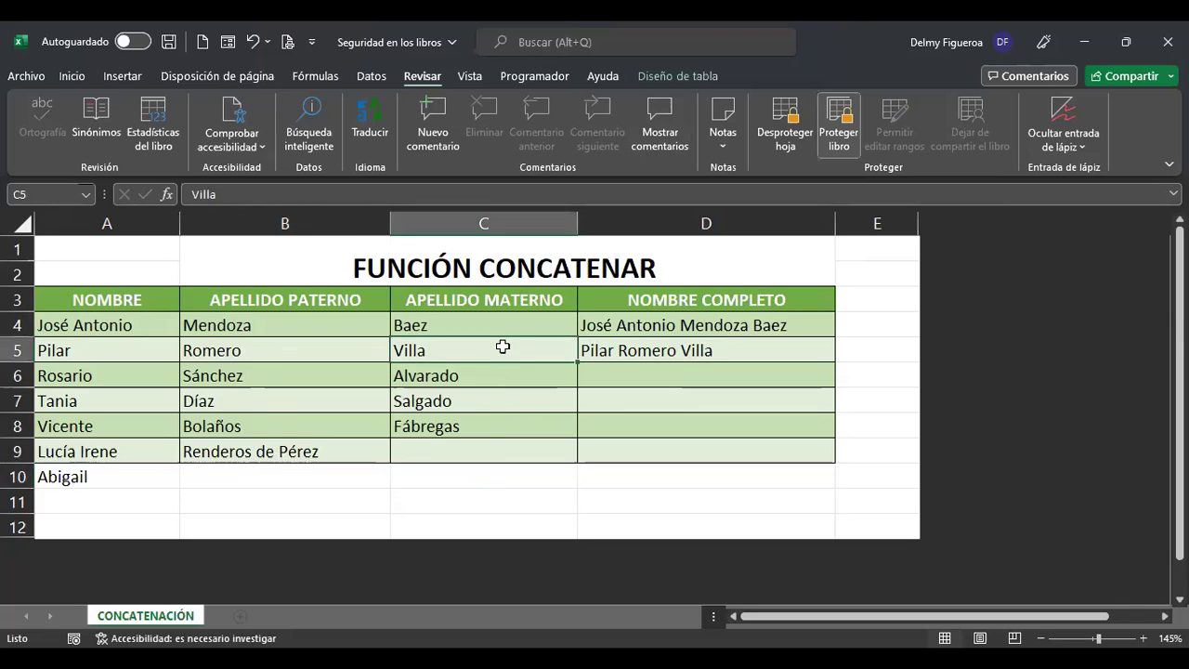
{"action": "left_click", "coordinate": [484, 450]}
{"action": "left_click", "coordinate": [319, 444]}
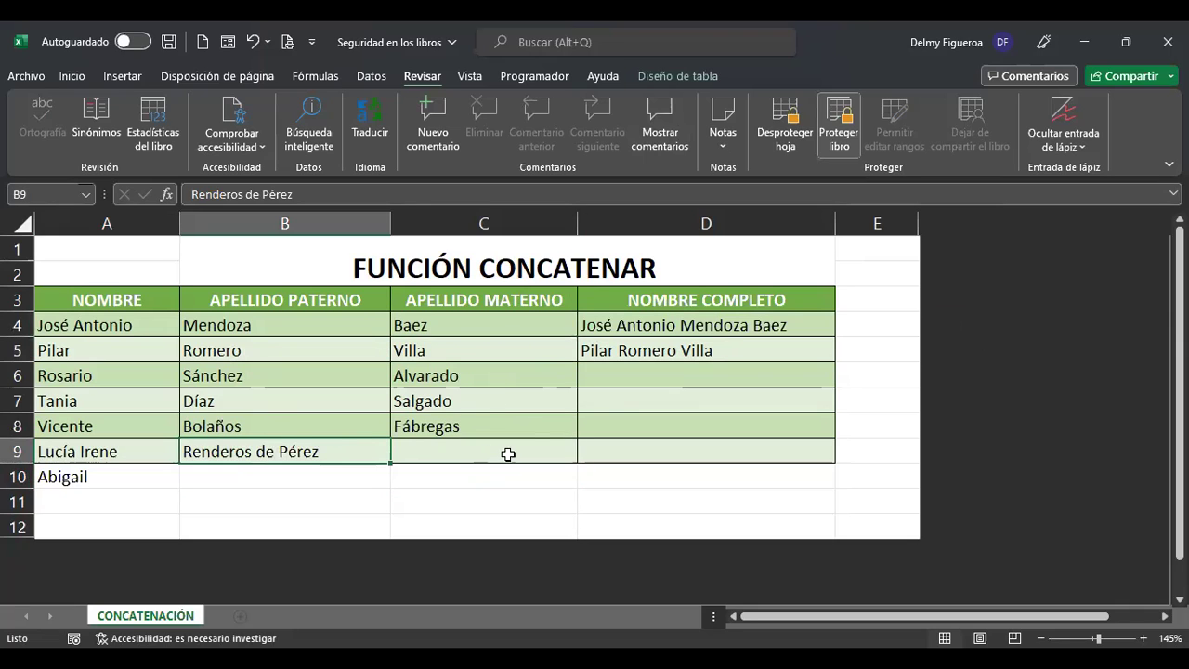
{"action": "left_click", "coordinate": [741, 328]}
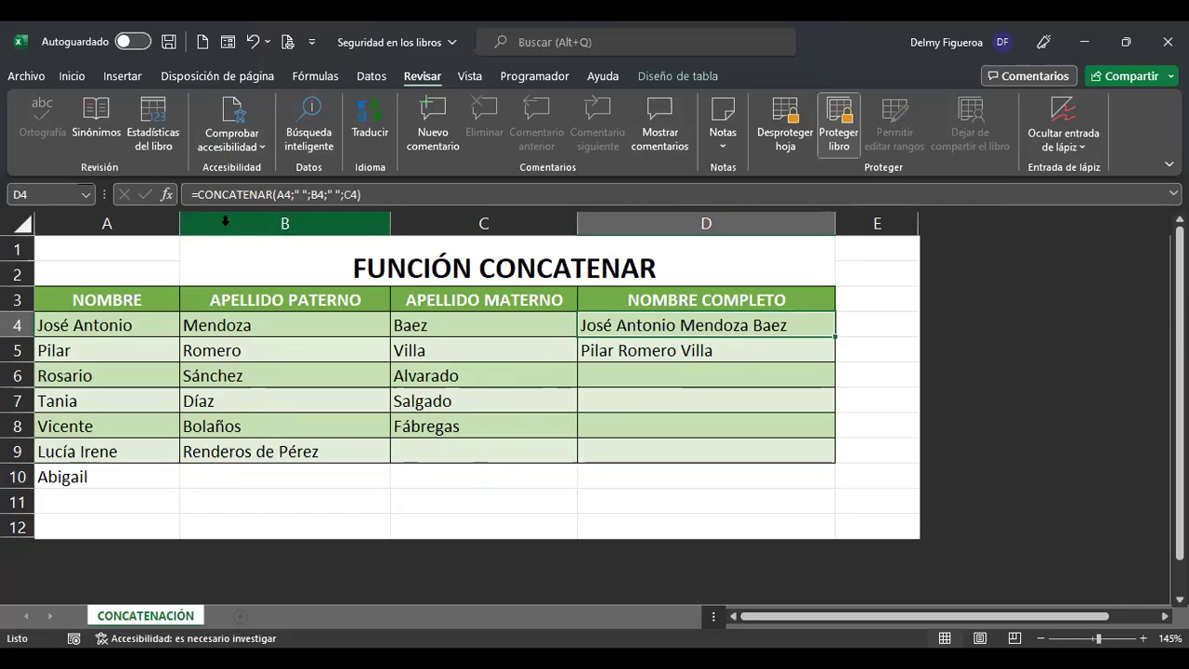
{"action": "left_click", "coordinate": [303, 197]}
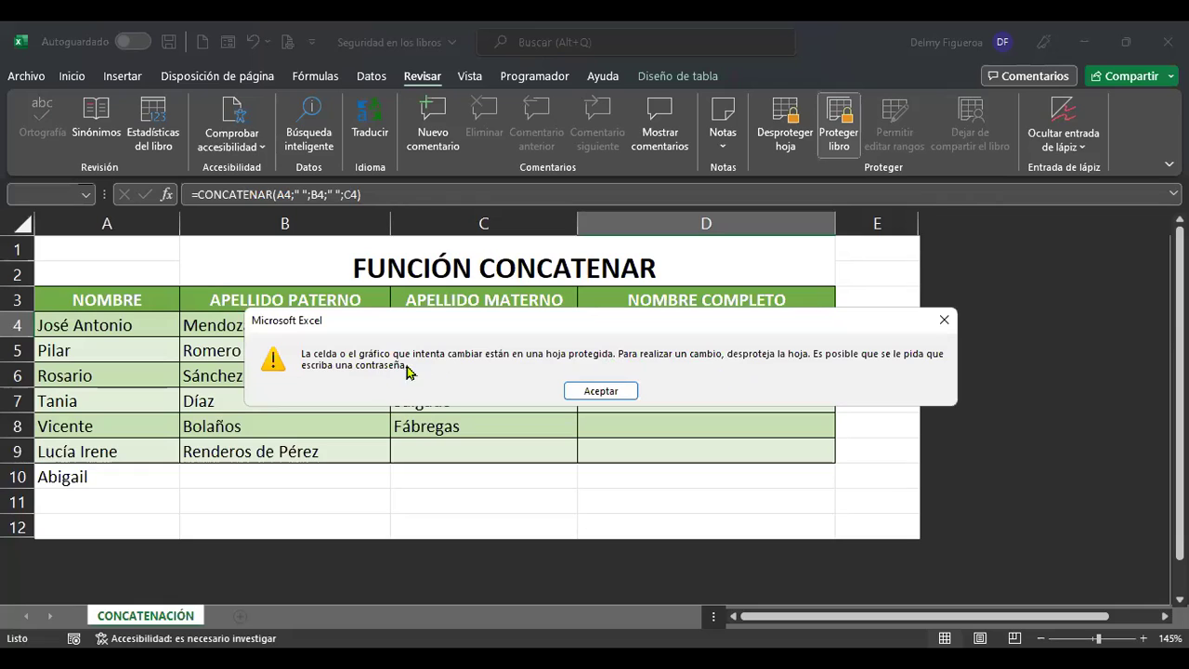
{"action": "left_click", "coordinate": [601, 391]}
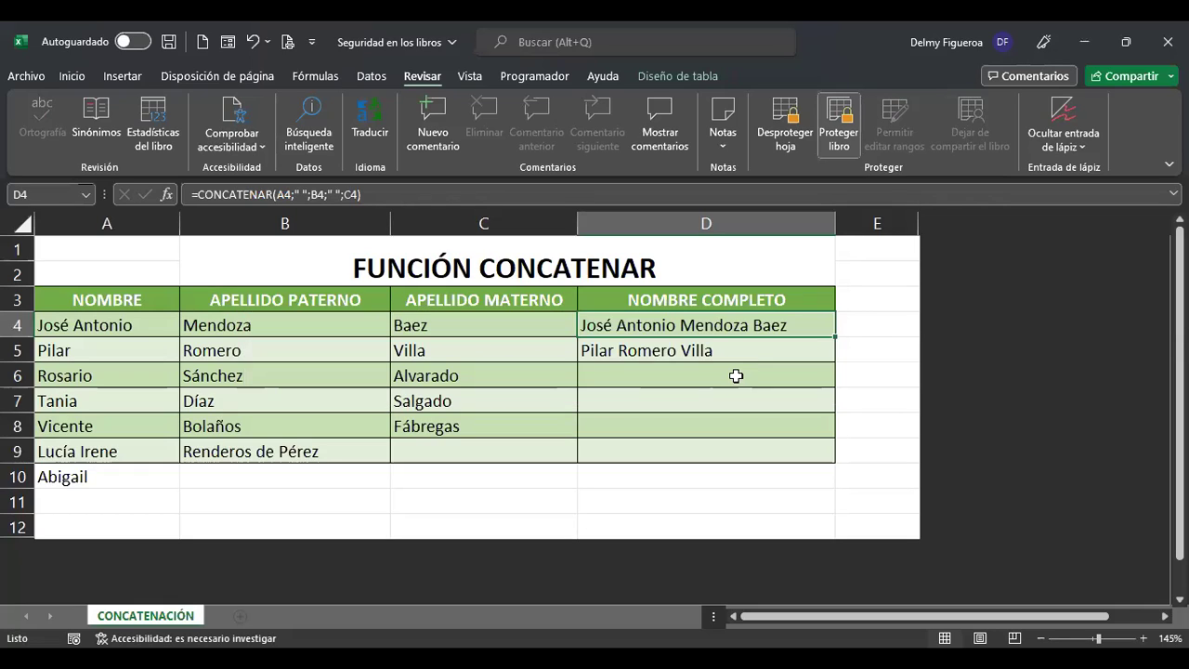
{"action": "left_click_drag", "start_coordinate": [106, 297], "coordinate": [482, 472]}
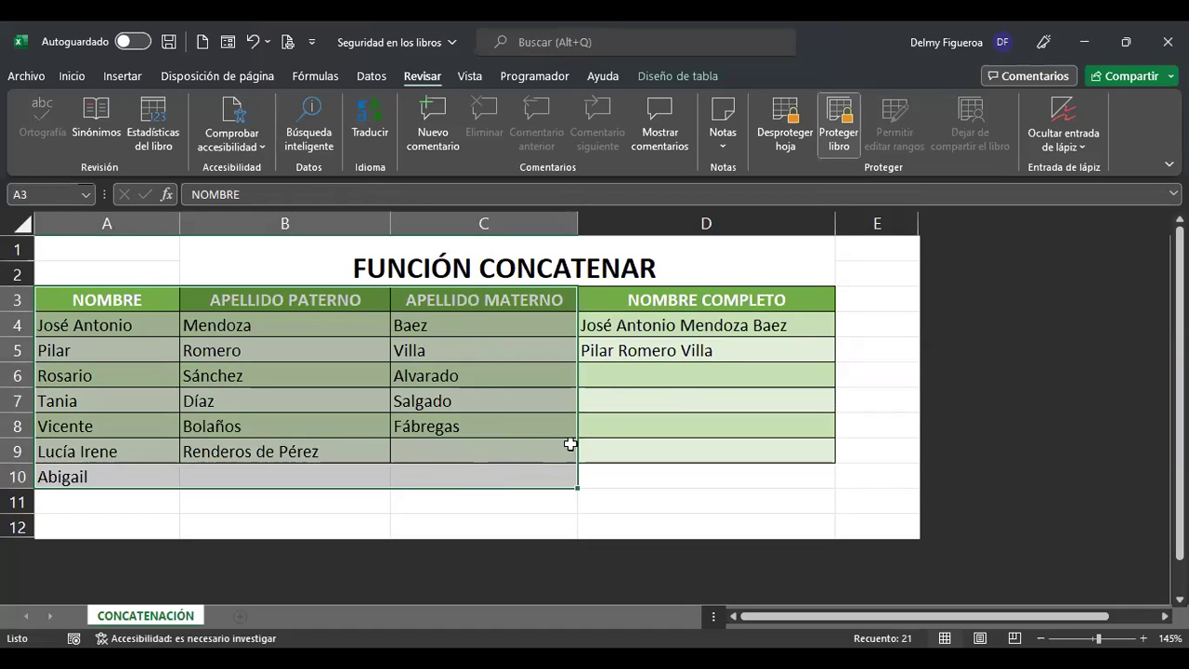
{"action": "left_click", "coordinate": [751, 330]}
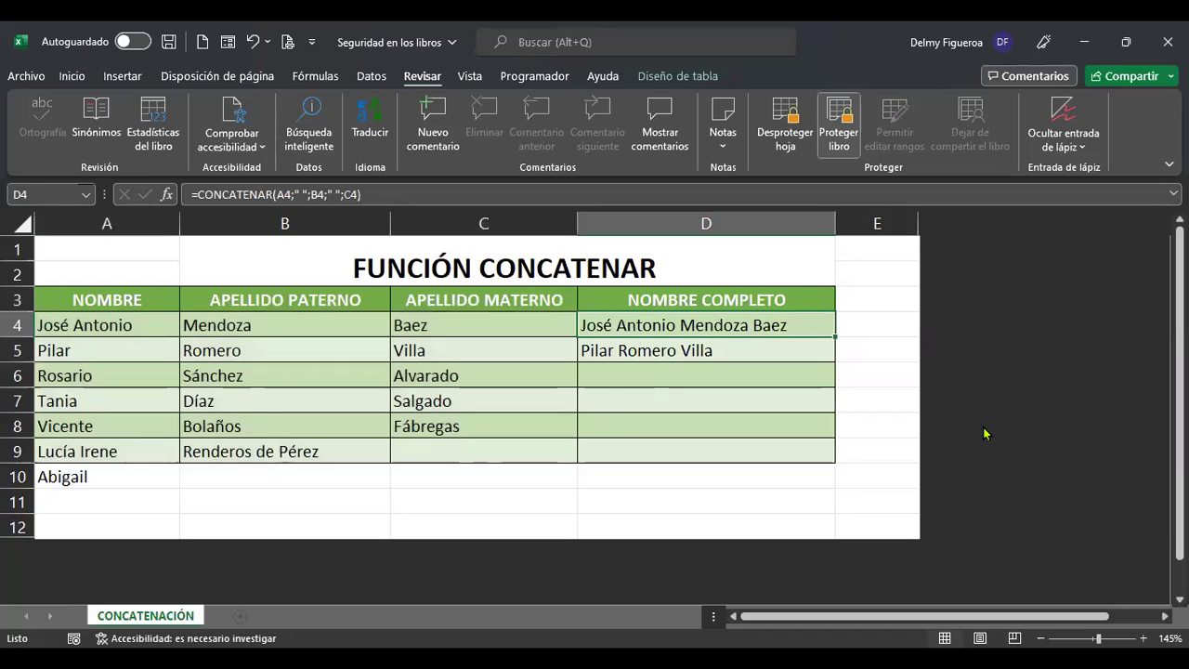
{"action": "key", "text": "Delete"}
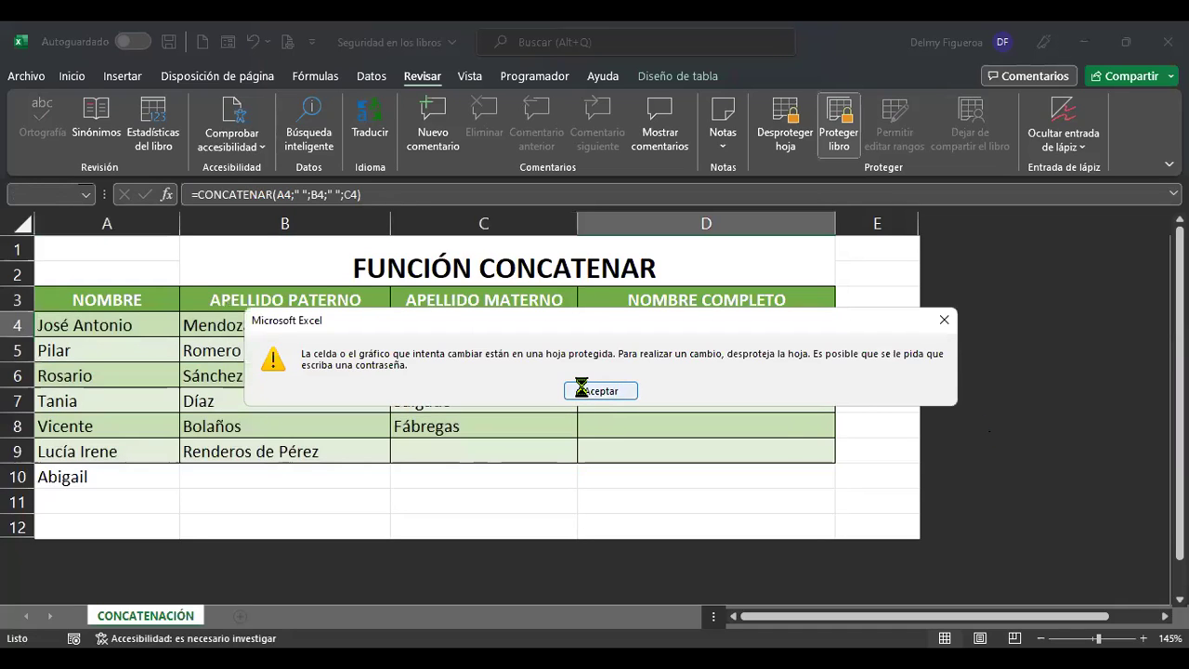
{"action": "left_click", "coordinate": [587, 390]}
{"action": "mouse_move", "coordinate": [720, 327]}
{"action": "left_mouse_down"}
{"action": "mouse_move", "coordinate": [722, 443]}
{"action": "mouse_move", "coordinate": [735, 450]}
{"action": "left_mouse_up"}
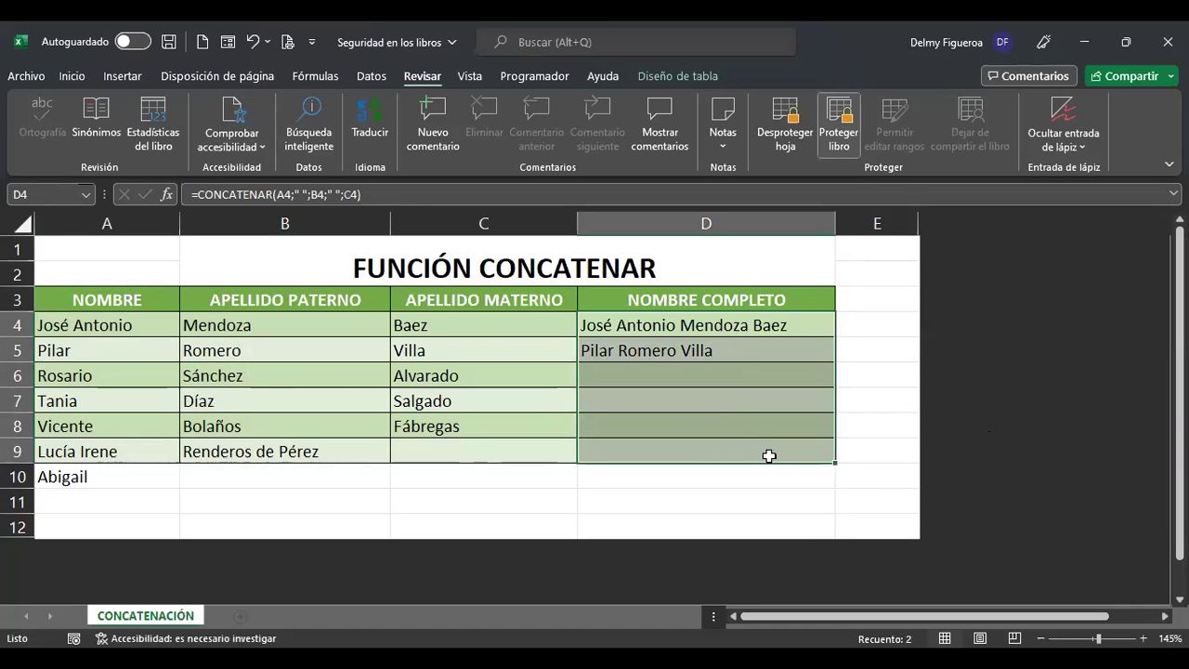
{"action": "left_click", "coordinate": [217, 478]}
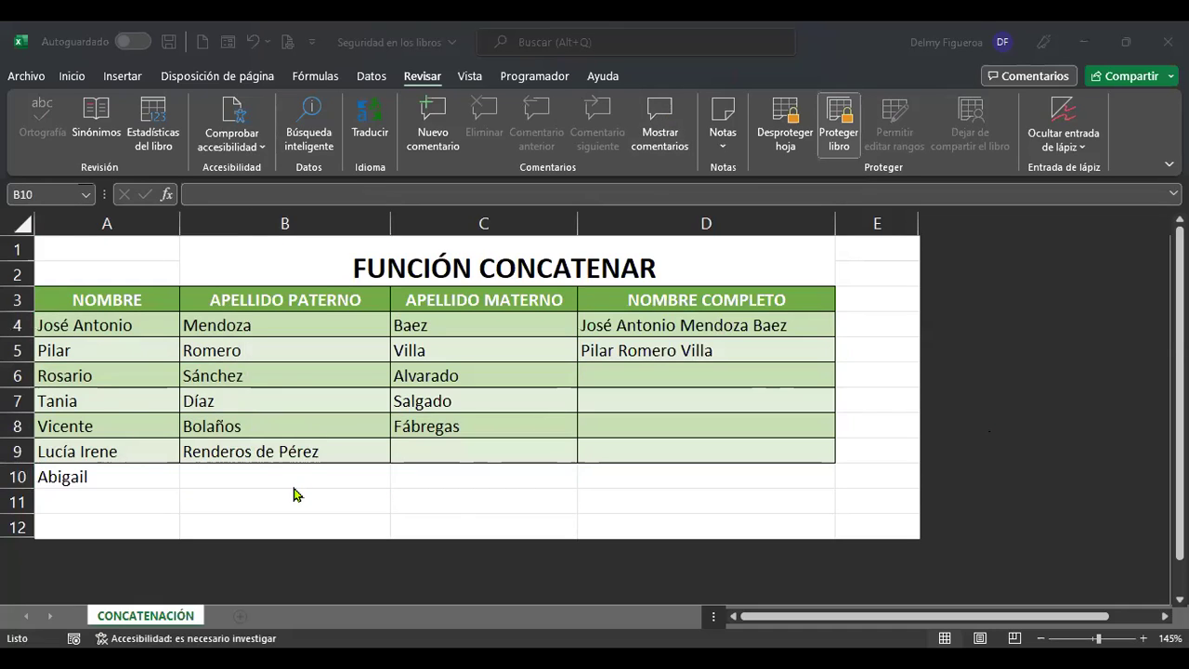
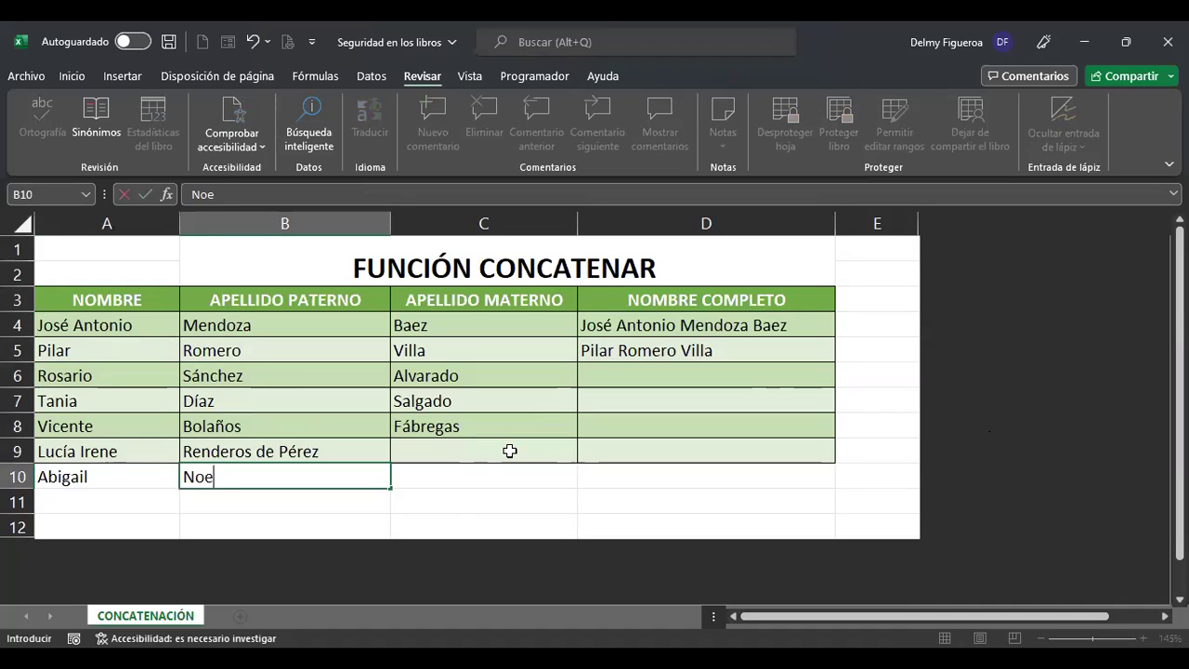
Enter row 10's paternal surname in B10 and maternal surname in C10, correcting B10 once.
{"action": "key", "text": "Return"}
{"action": "key", "text": "Up"}
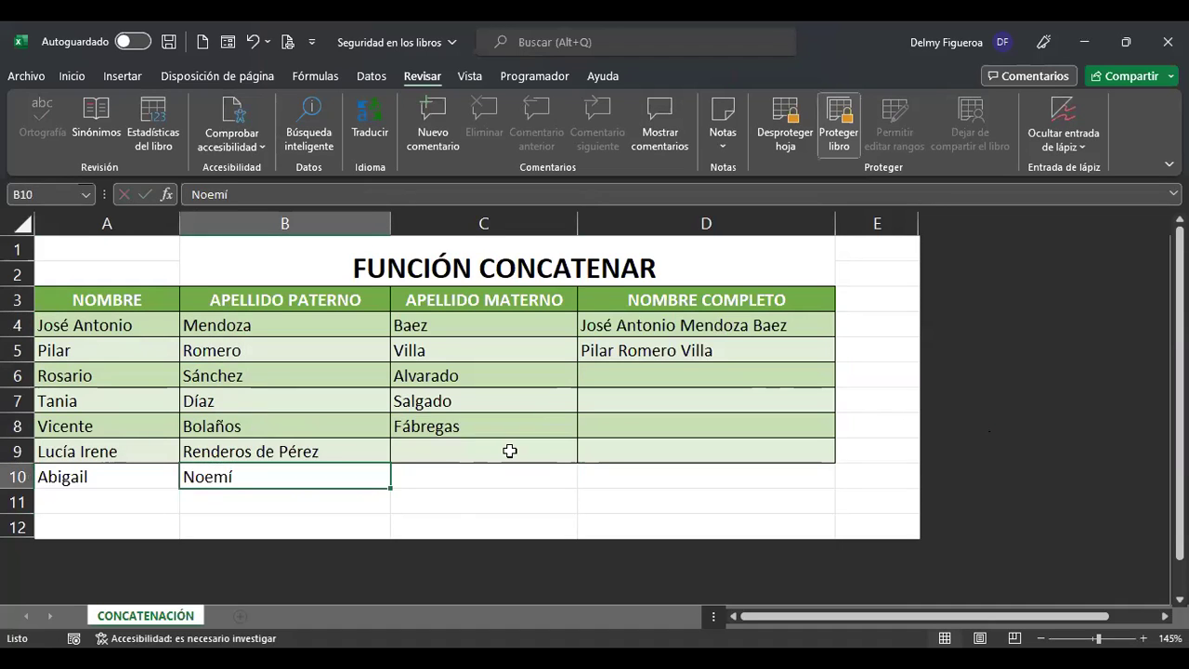
{"action": "key", "text": "Right"}
{"action": "key", "text": "Left"}
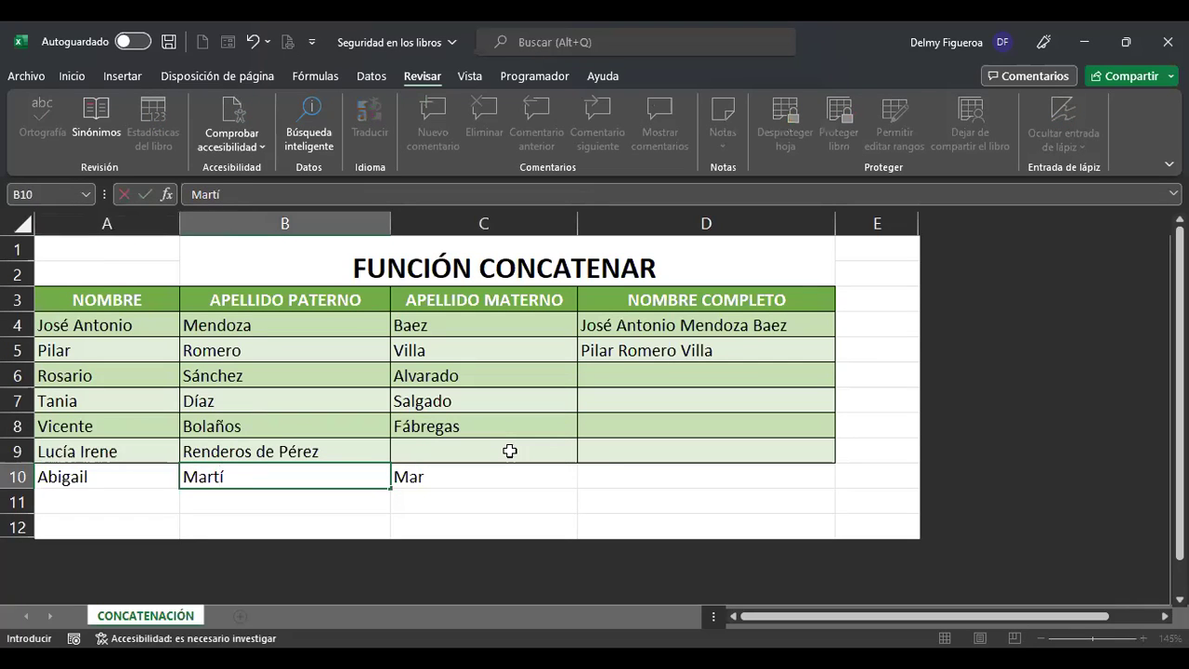
{"action": "key", "text": "Return"}
{"action": "key", "text": "Up"}
{"action": "key", "text": "Right"}
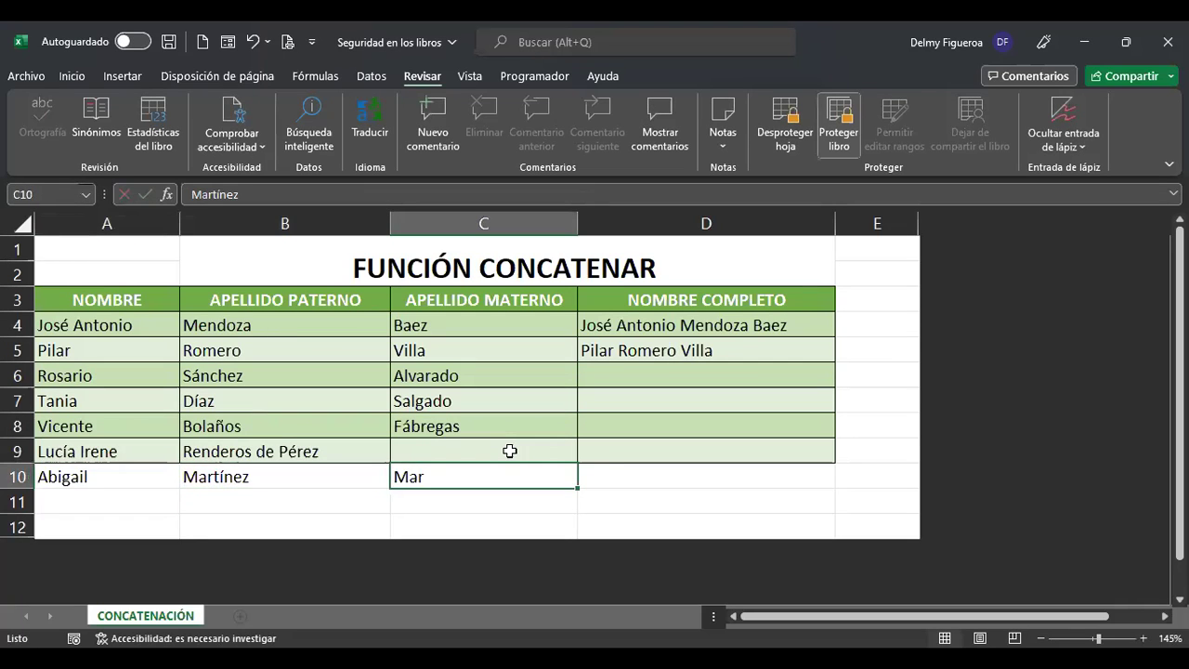
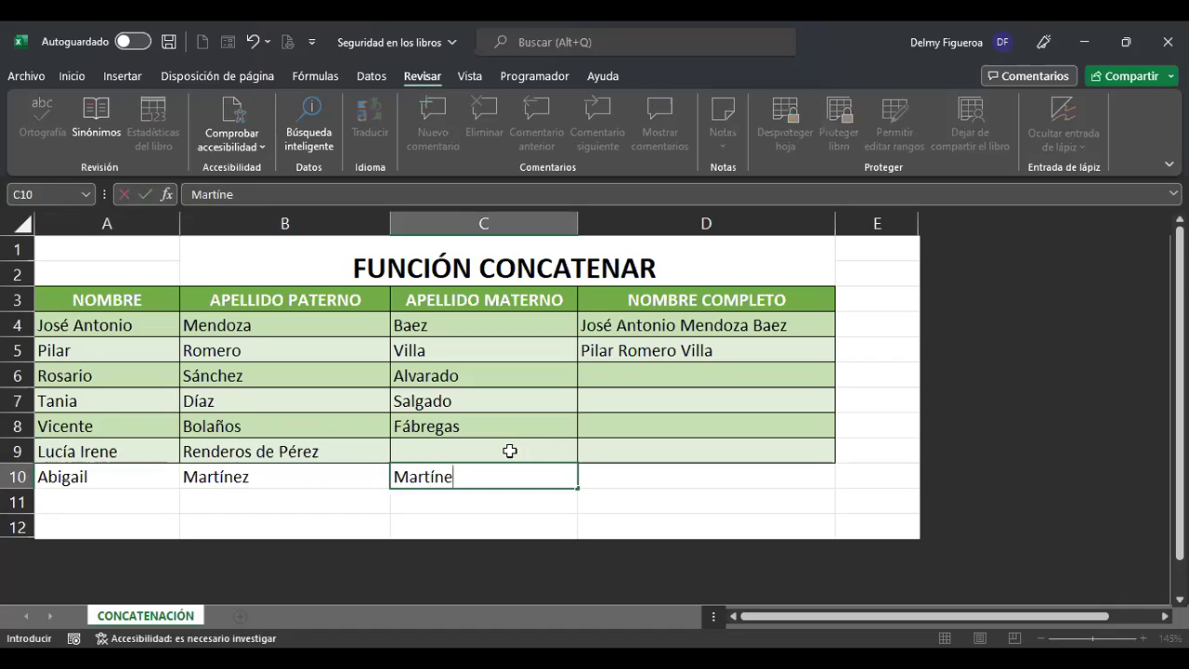
{"action": "key", "text": "Return"}
{"action": "key", "text": "Up"}
{"action": "key", "text": "Right"}
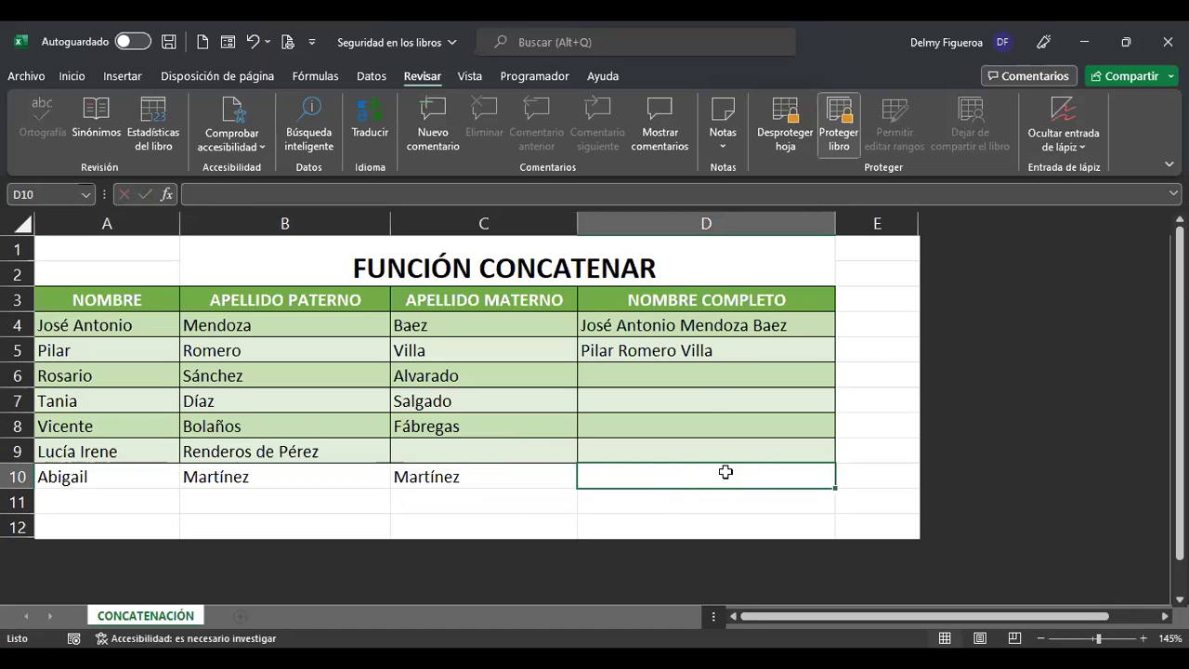
Select the locked full-name cells D4:D9 and try editing D4 to test the protection.
{"action": "left_click", "coordinate": [718, 327]}
{"action": "left_click_drag", "start_coordinate": [717, 327], "coordinate": [716, 443]}
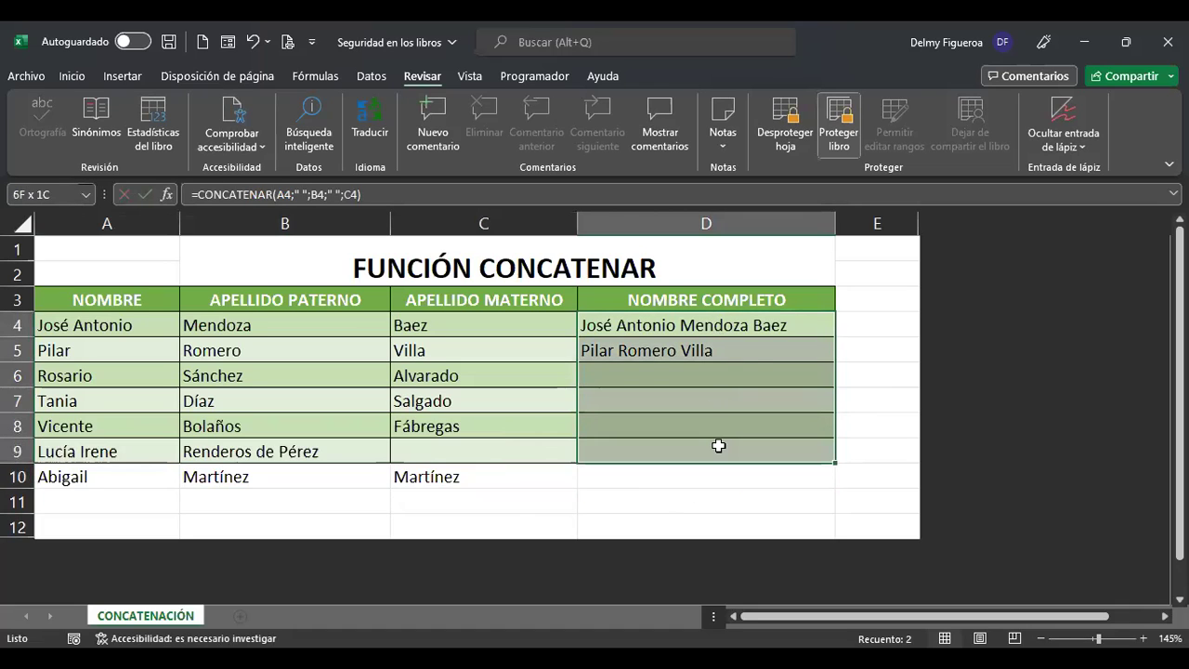
{"action": "left_click", "coordinate": [751, 323]}
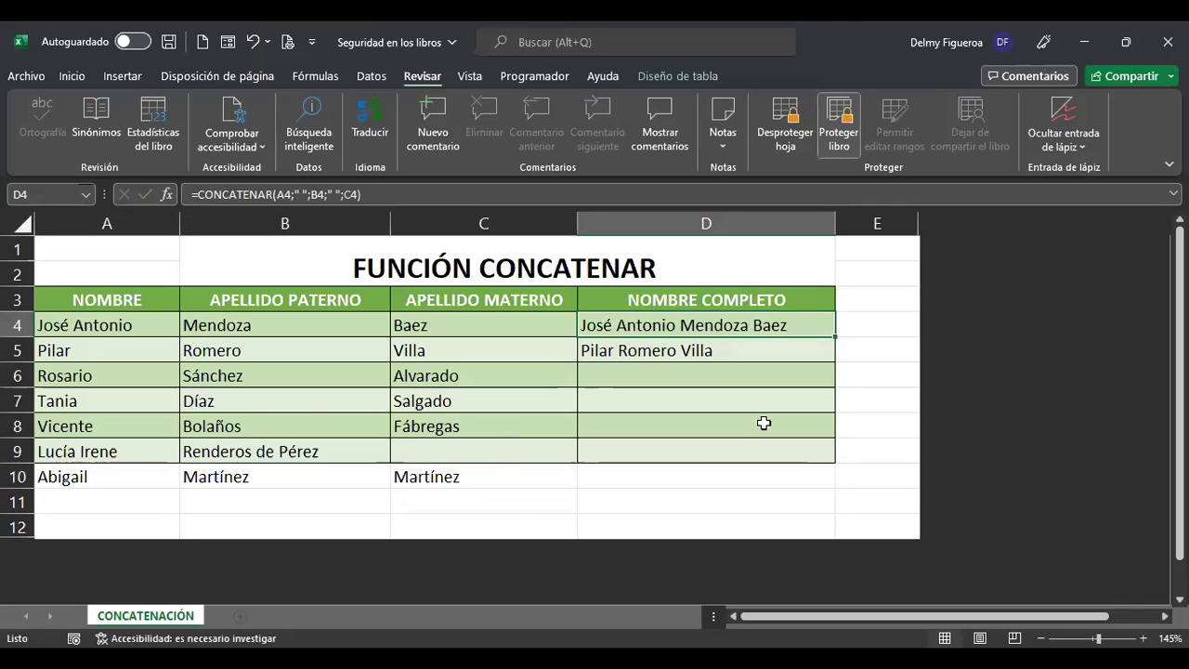
{"action": "key", "text": "Return"}
{"action": "left_click", "coordinate": [764, 423]}
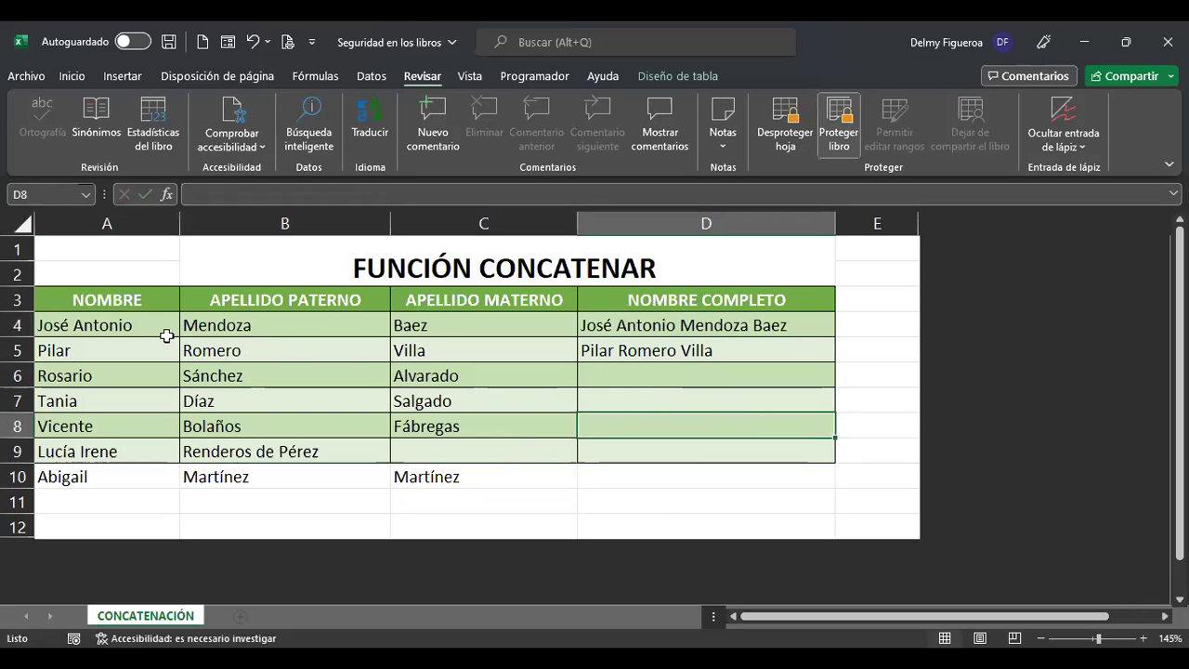
{"action": "left_click_drag", "start_coordinate": [114, 296], "coordinate": [483, 480]}
{"action": "left_click_drag", "start_coordinate": [772, 326], "coordinate": [772, 440]}
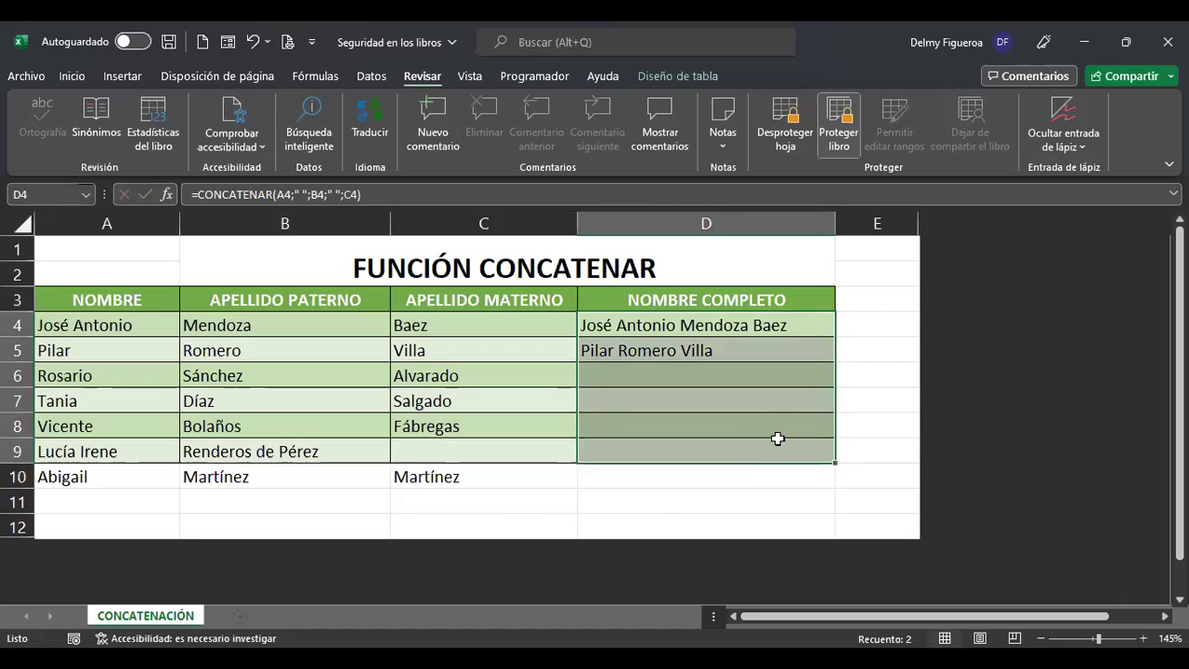
{"action": "left_click", "coordinate": [786, 330]}
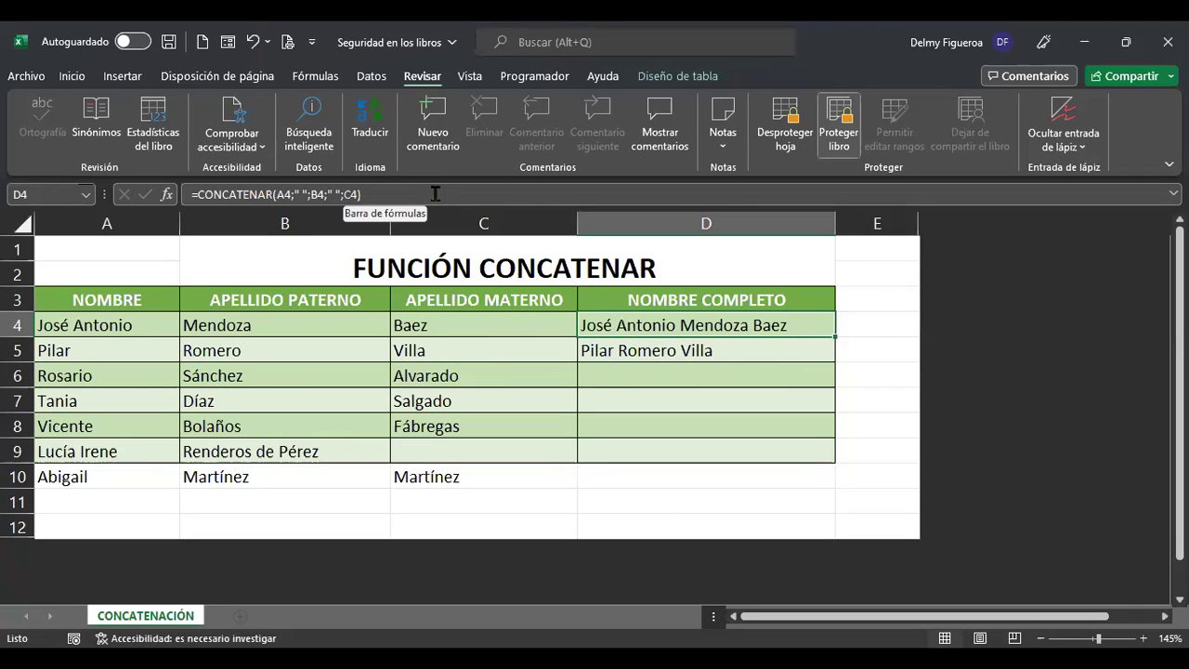
{"action": "left_click_drag", "start_coordinate": [720, 323], "coordinate": [721, 446]}
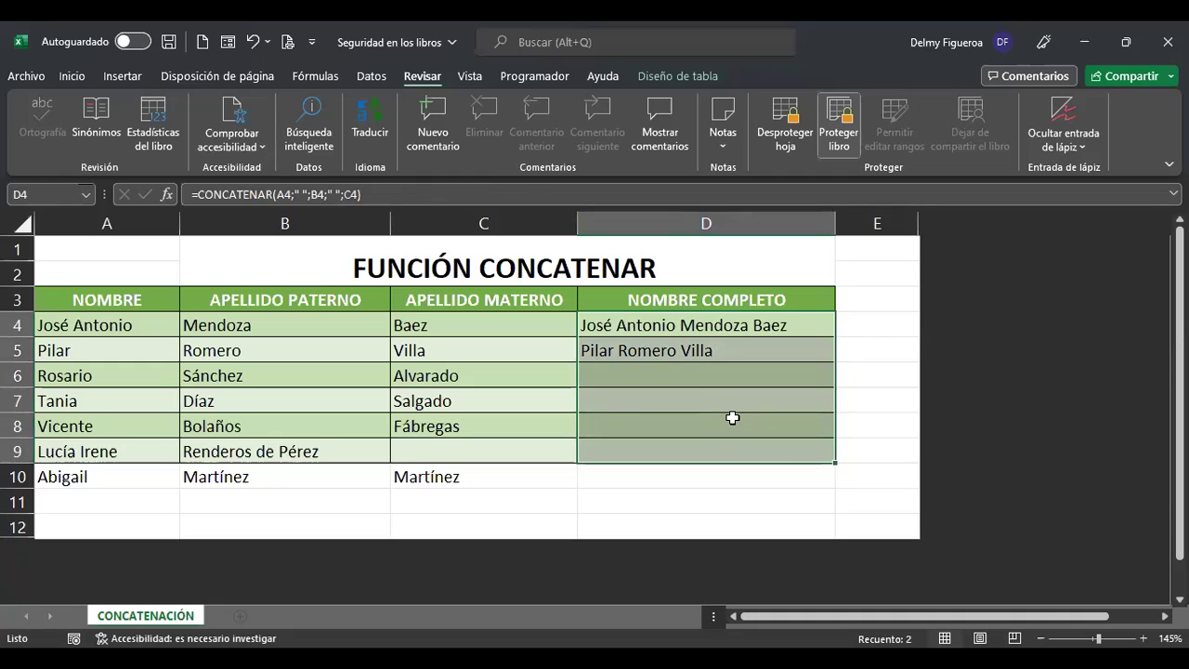
{"action": "left_click_drag", "start_coordinate": [762, 326], "coordinate": [758, 469]}
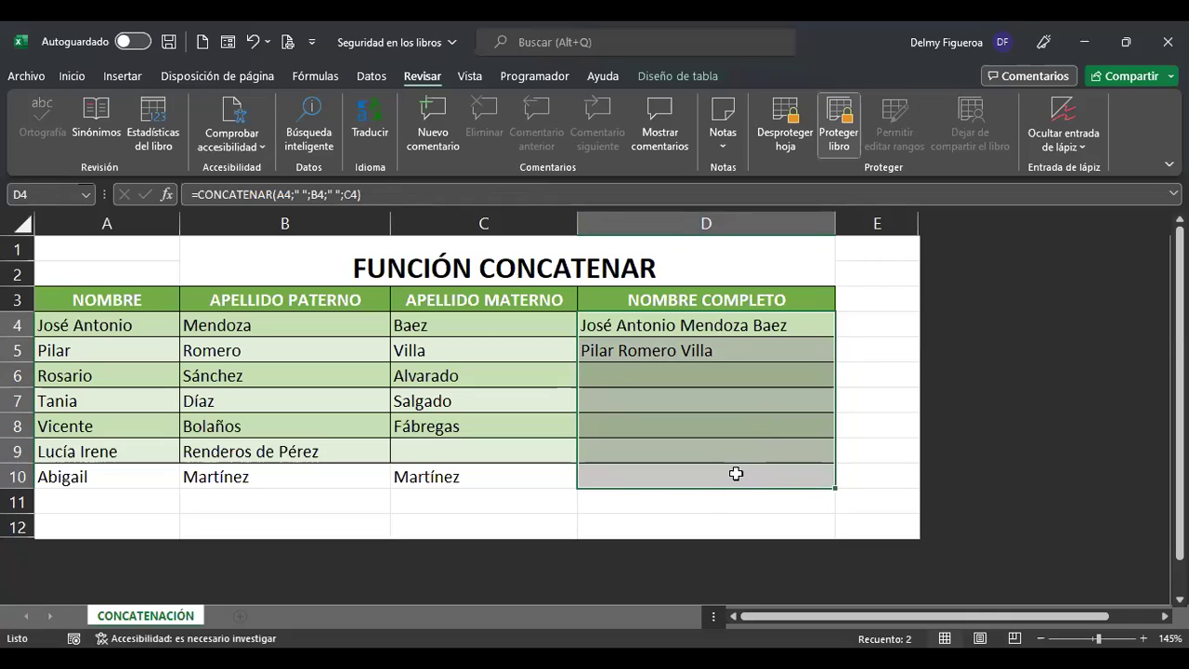
Check Formato de celdas for D4:D10 without changing anything, then unprotect the CONCATENACIÓN sheet.
{"action": "right_click", "coordinate": [737, 473]}
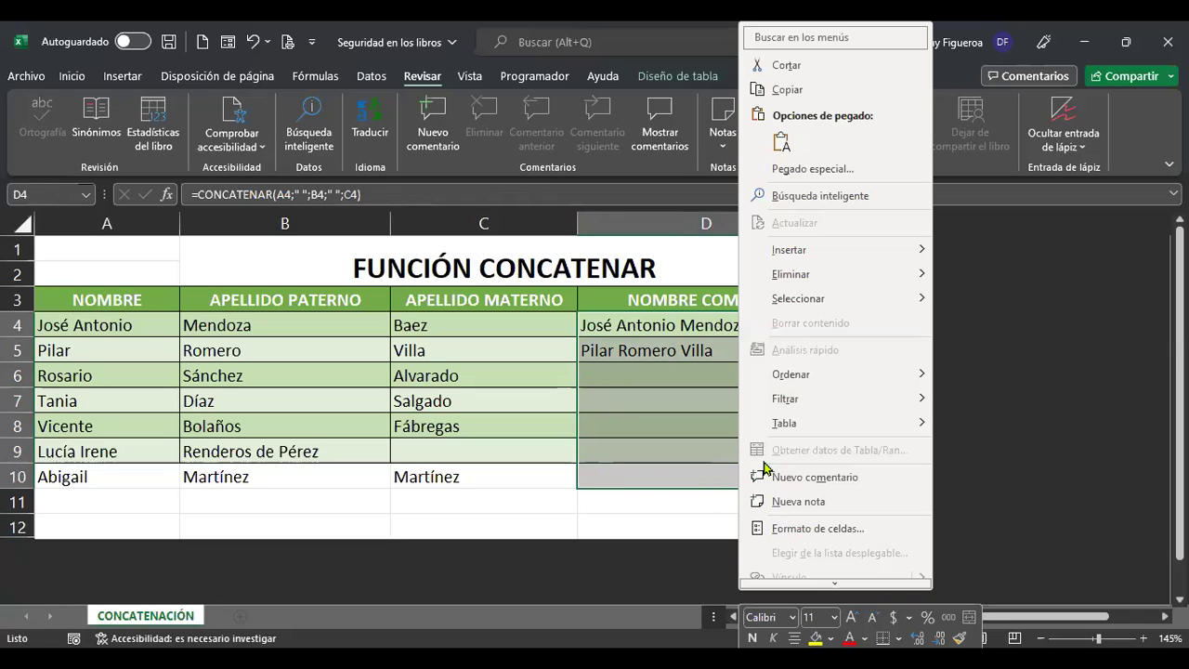
{"action": "left_click", "coordinate": [818, 529]}
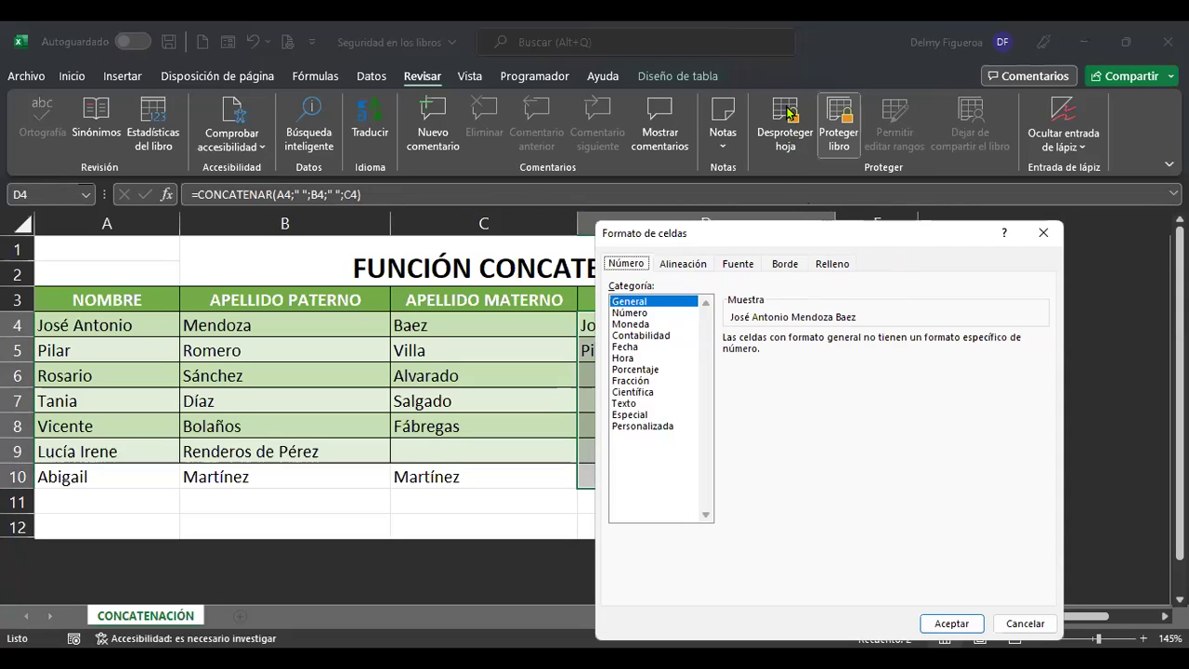
{"action": "left_click", "coordinate": [1022, 624]}
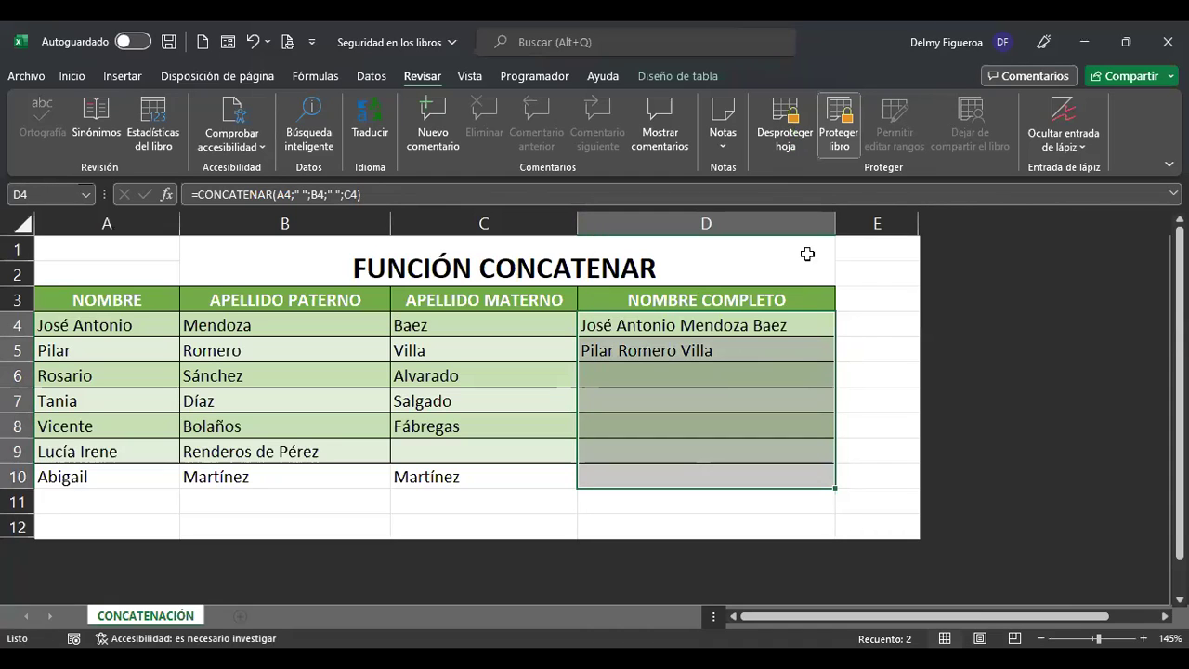
{"action": "left_click", "coordinate": [785, 135]}
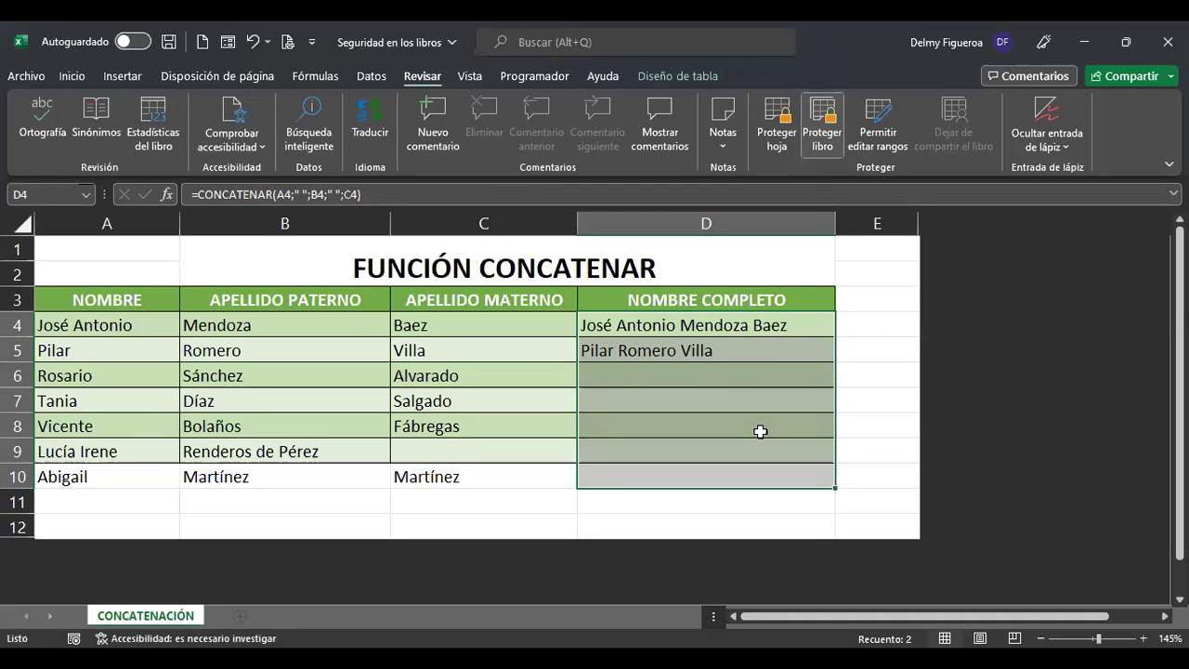
Turn on Oculta on the Proteger tab for the full-name cells D4:D10.
{"action": "right_click", "coordinate": [769, 433]}
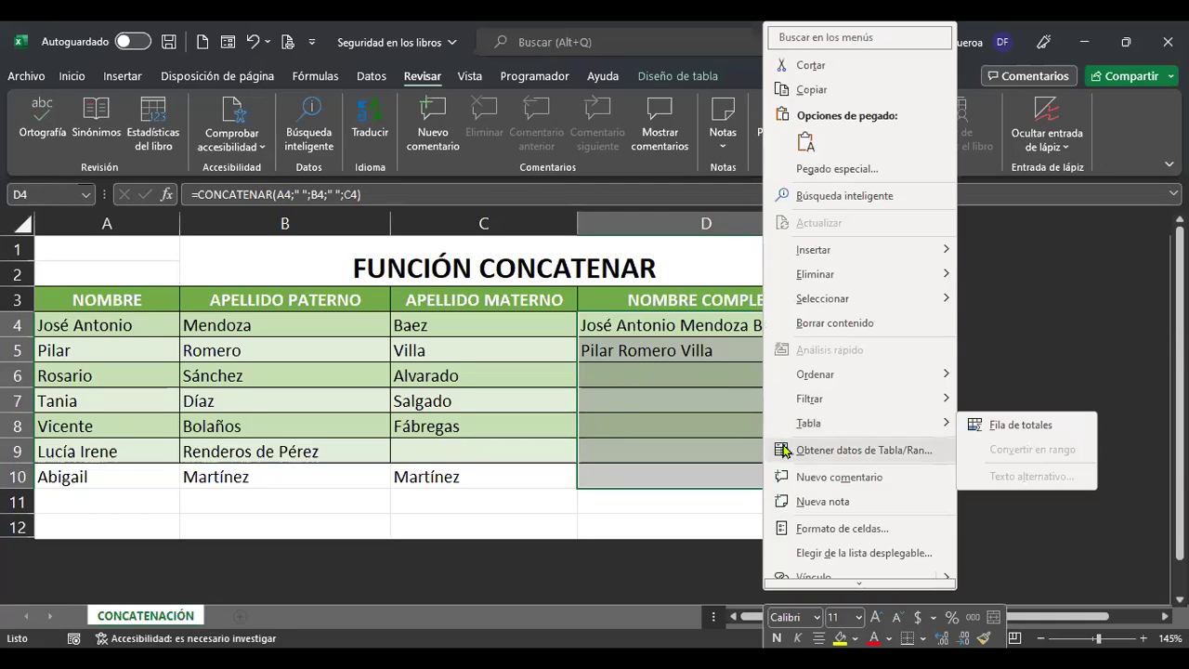
{"action": "left_click", "coordinate": [856, 529]}
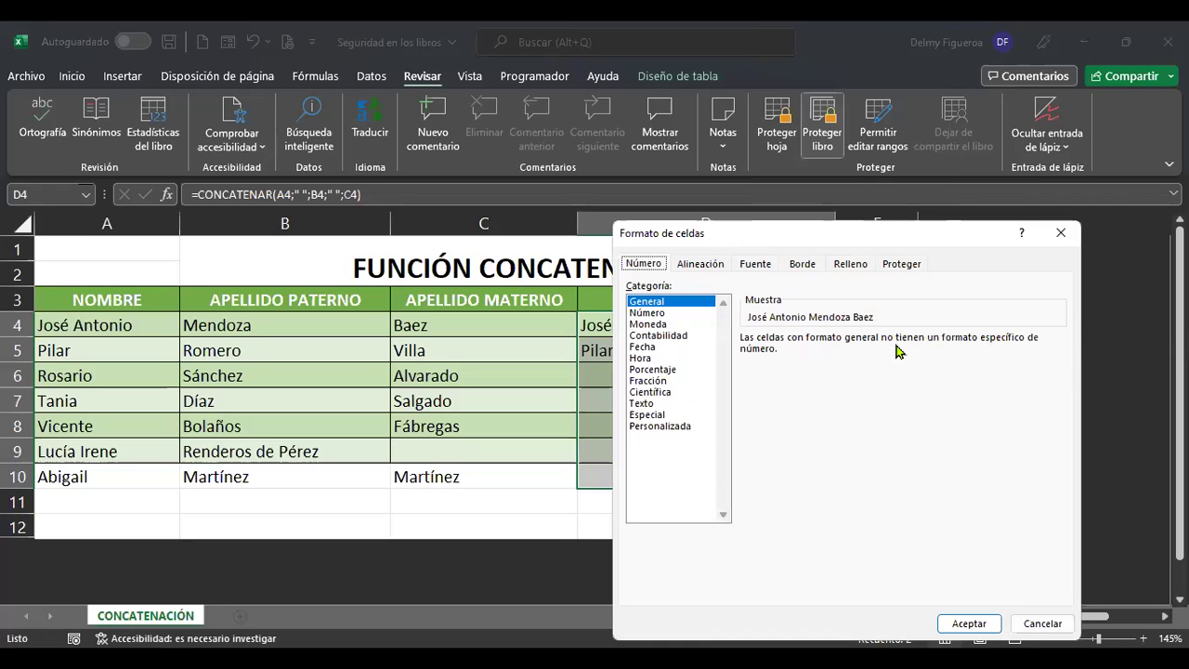
{"action": "left_click", "coordinate": [903, 266]}
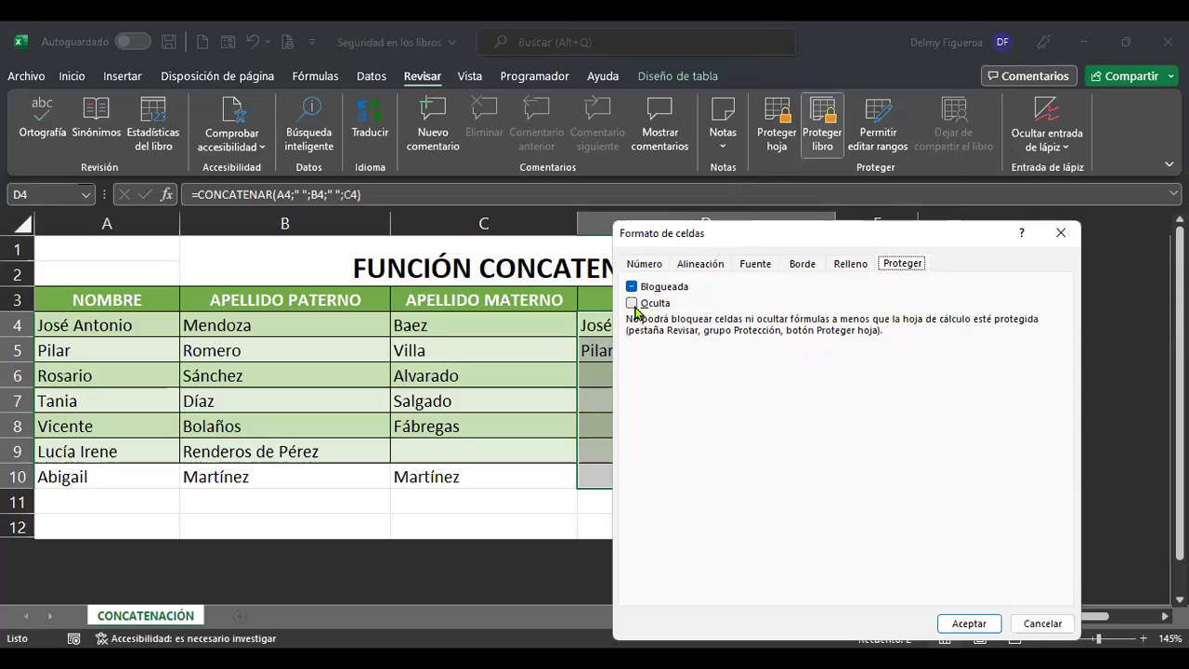
{"action": "left_click", "coordinate": [633, 304]}
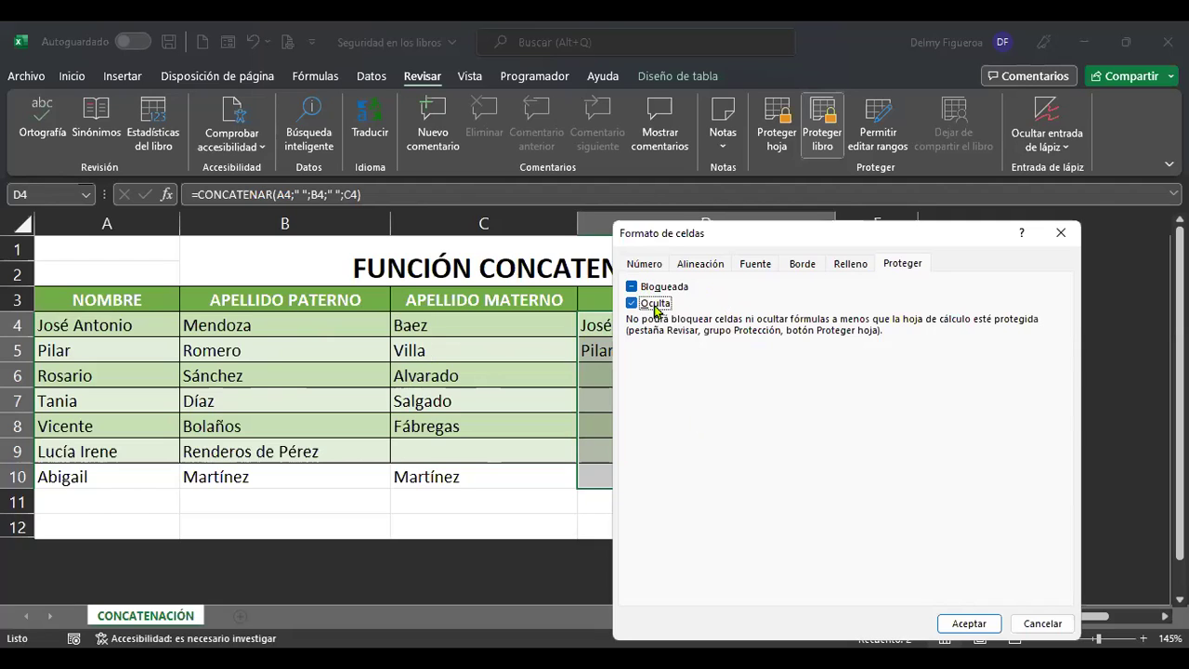
{"action": "left_click", "coordinate": [987, 629]}
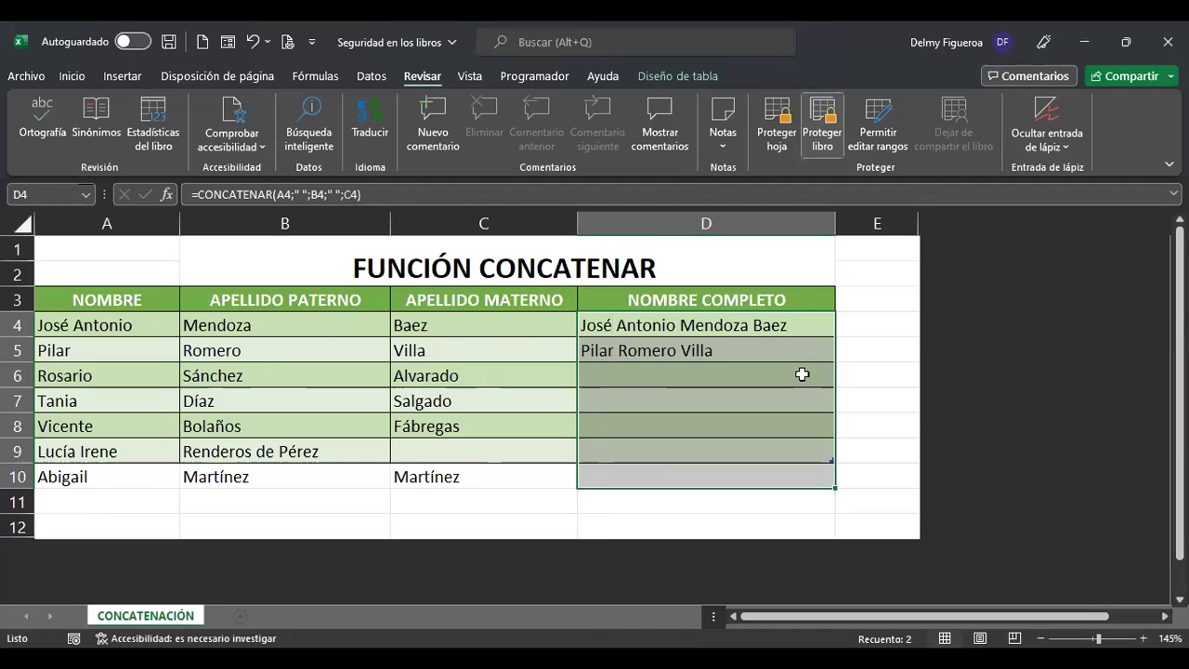
Protect the sheet with a confirmed password, then select D4 to verify its formula is hidden.
{"action": "left_click", "coordinate": [778, 137]}
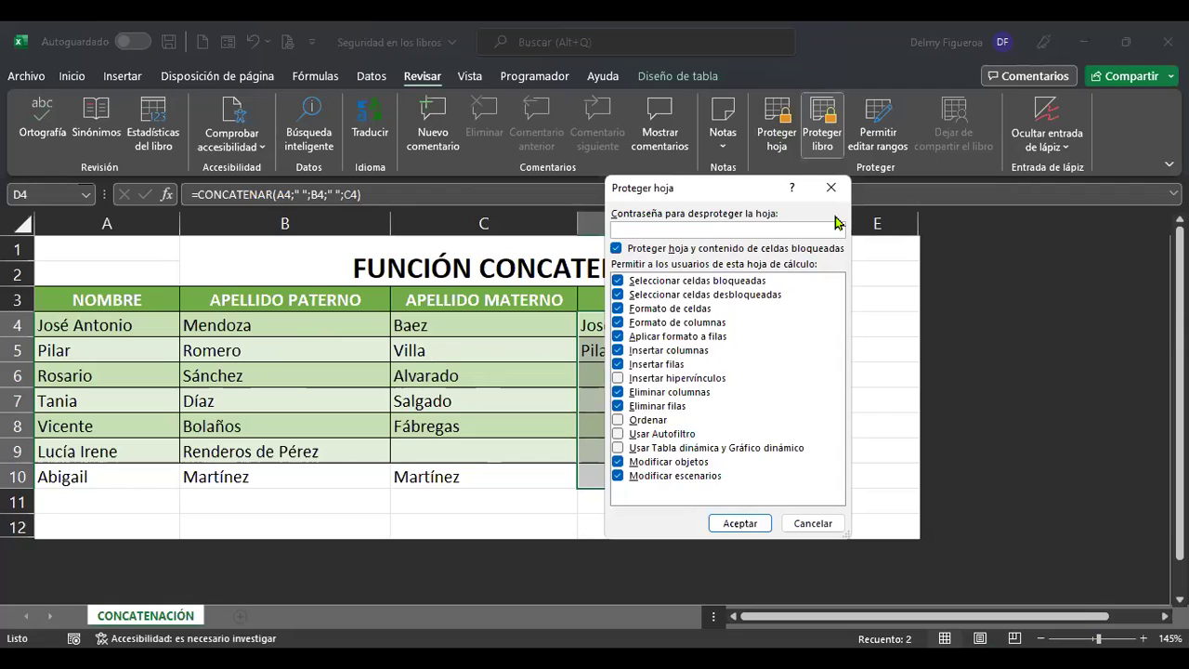
{"action": "type", "text": "123"}
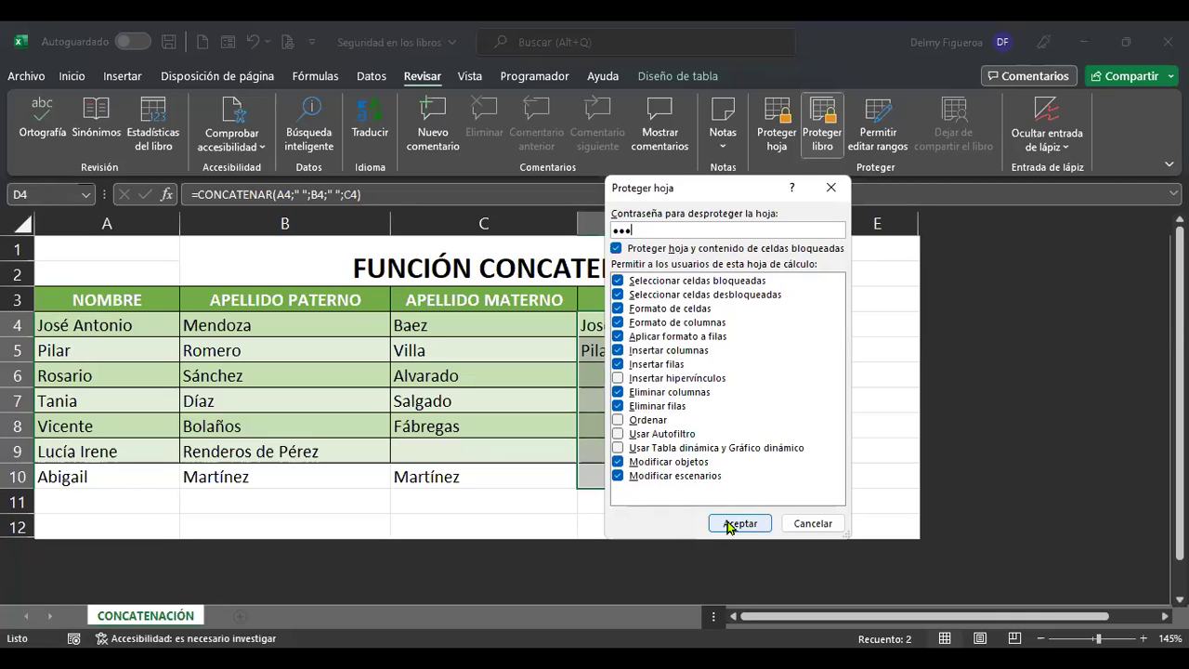
{"action": "left_click", "coordinate": [728, 526]}
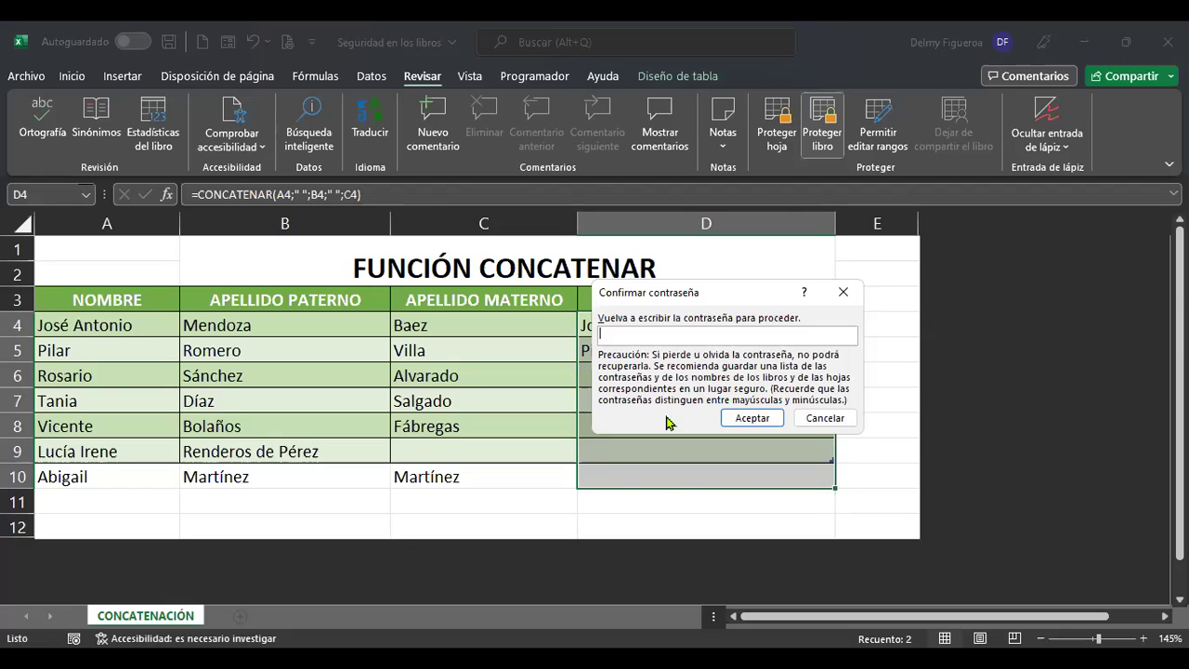
{"action": "type", "text": "123"}
{"action": "left_click", "coordinate": [755, 417]}
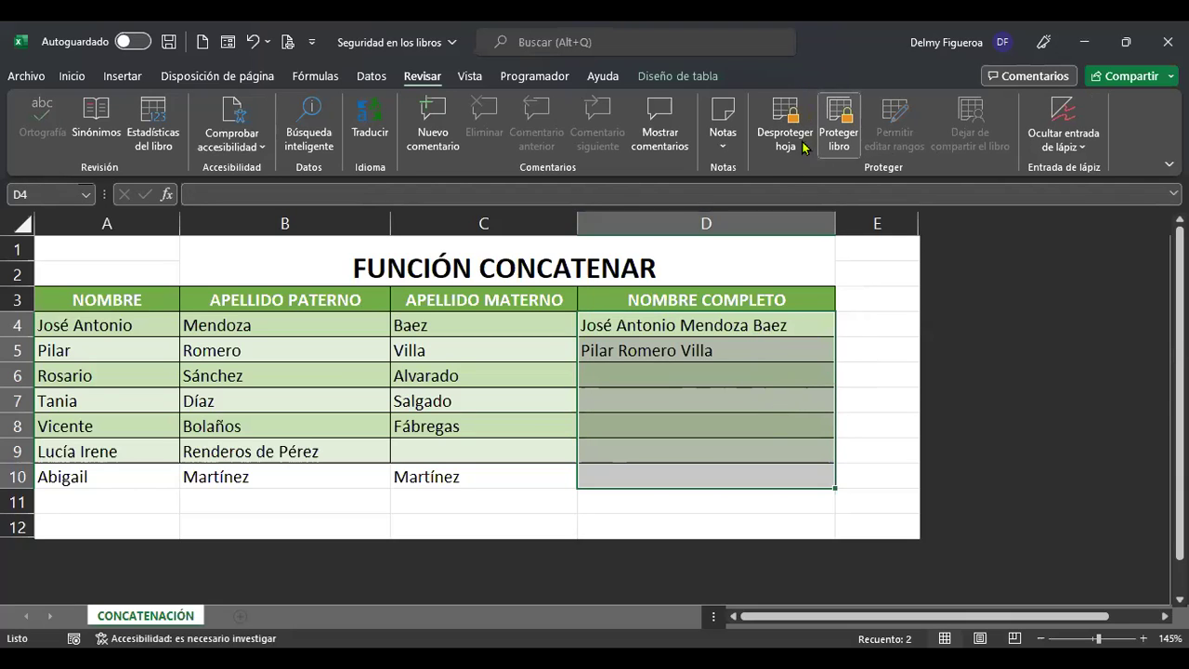
{"action": "left_click", "coordinate": [705, 322]}
{"action": "left_click", "coordinate": [704, 347]}
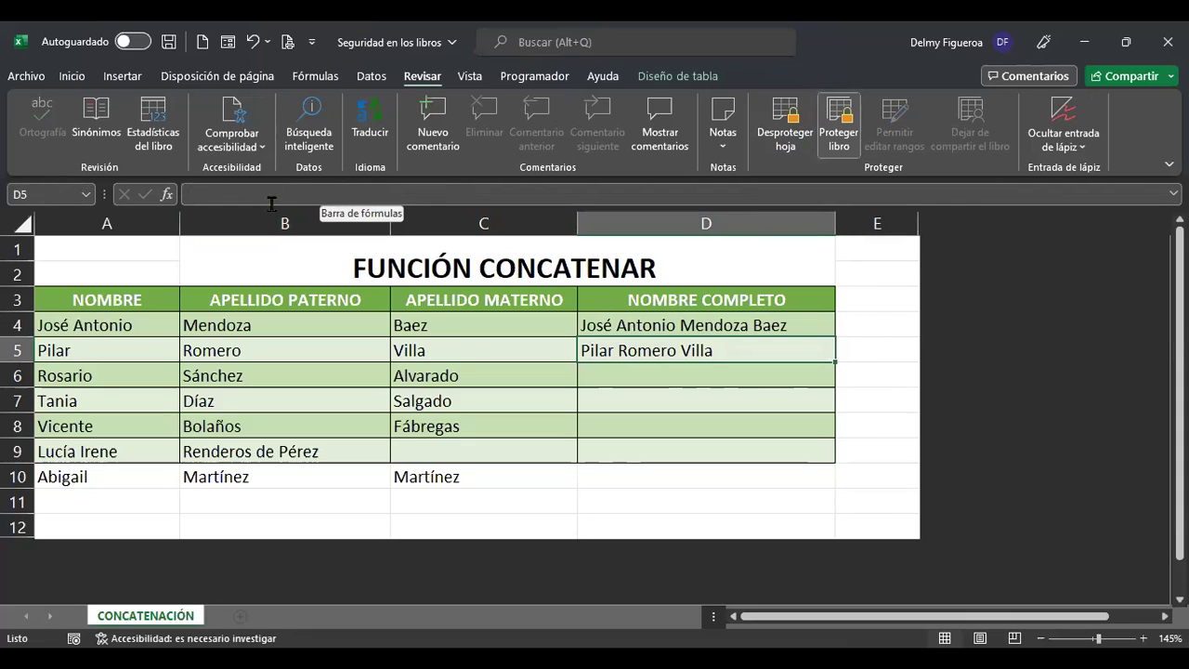
{"action": "left_click", "coordinate": [730, 326]}
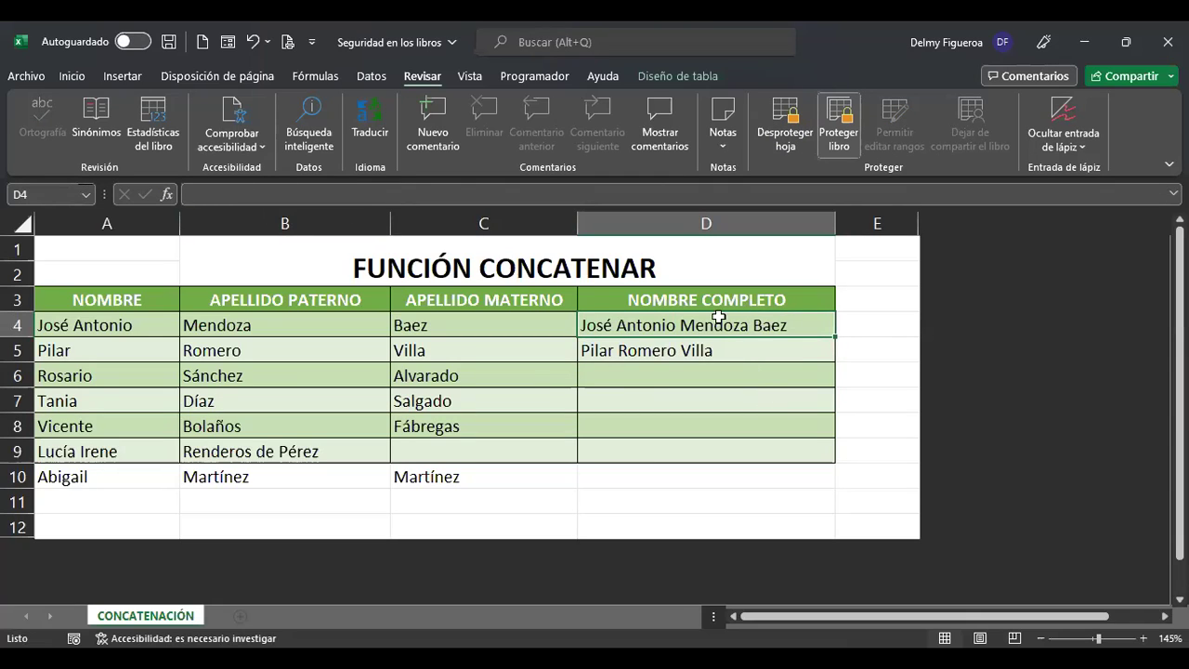
{"action": "left_click", "coordinate": [722, 359]}
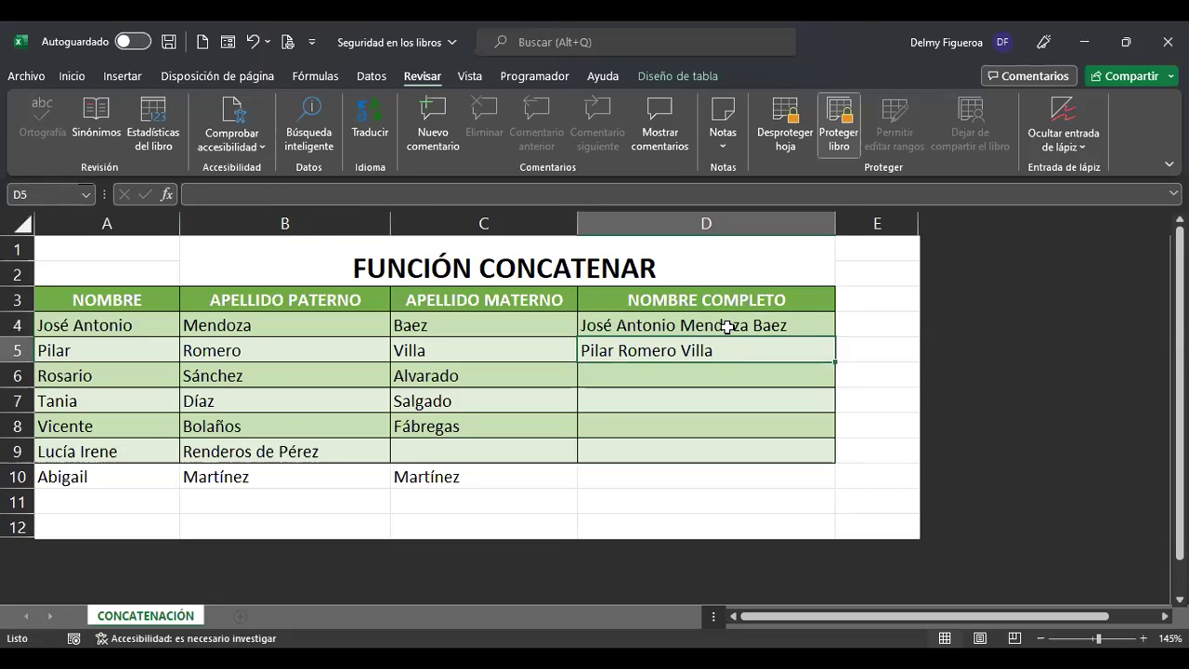
{"action": "left_click_drag", "start_coordinate": [727, 327], "coordinate": [720, 467]}
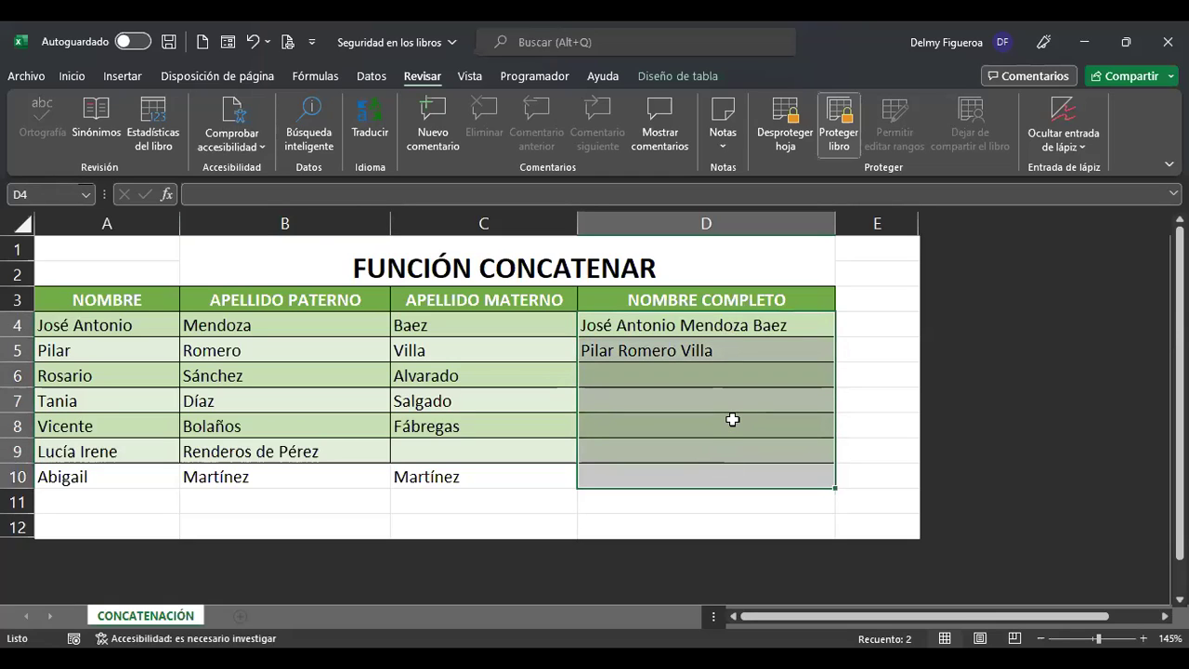
{"action": "right_click", "coordinate": [733, 420]}
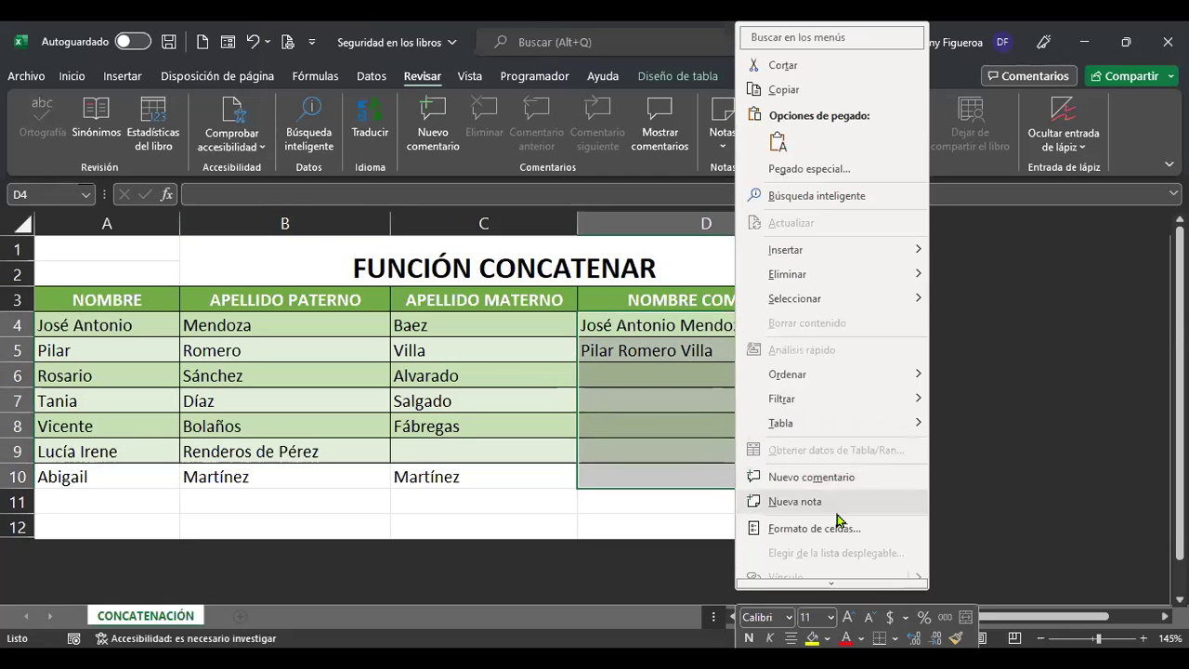
{"action": "left_click", "coordinate": [851, 530]}
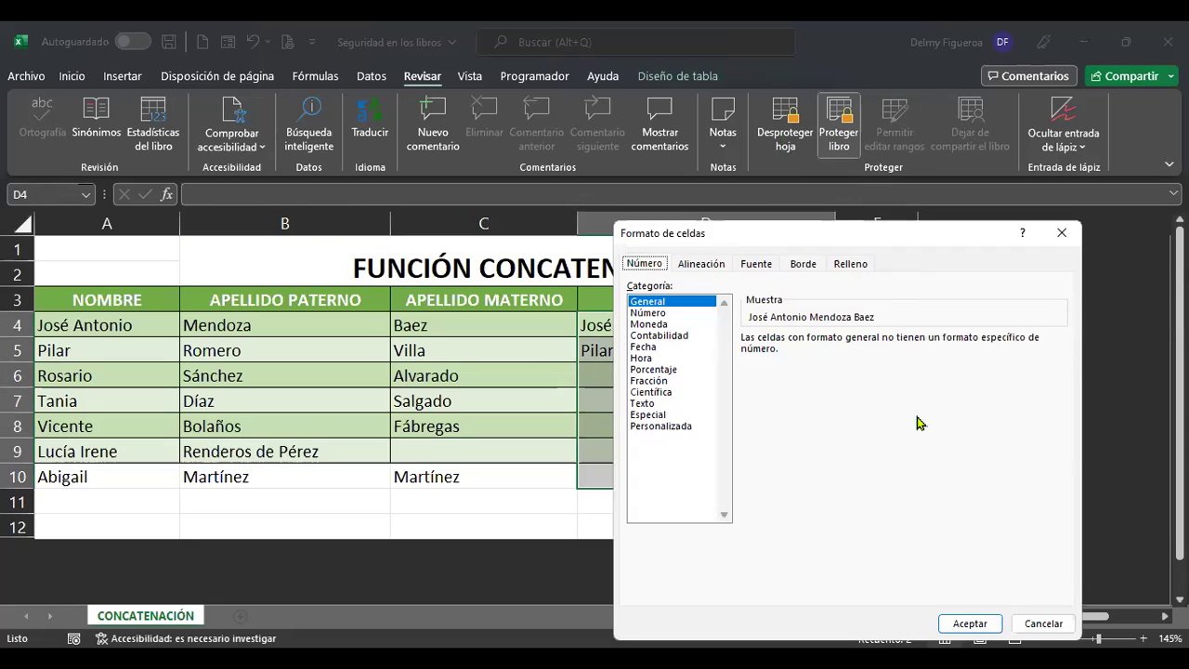
{"action": "left_click", "coordinate": [1041, 626]}
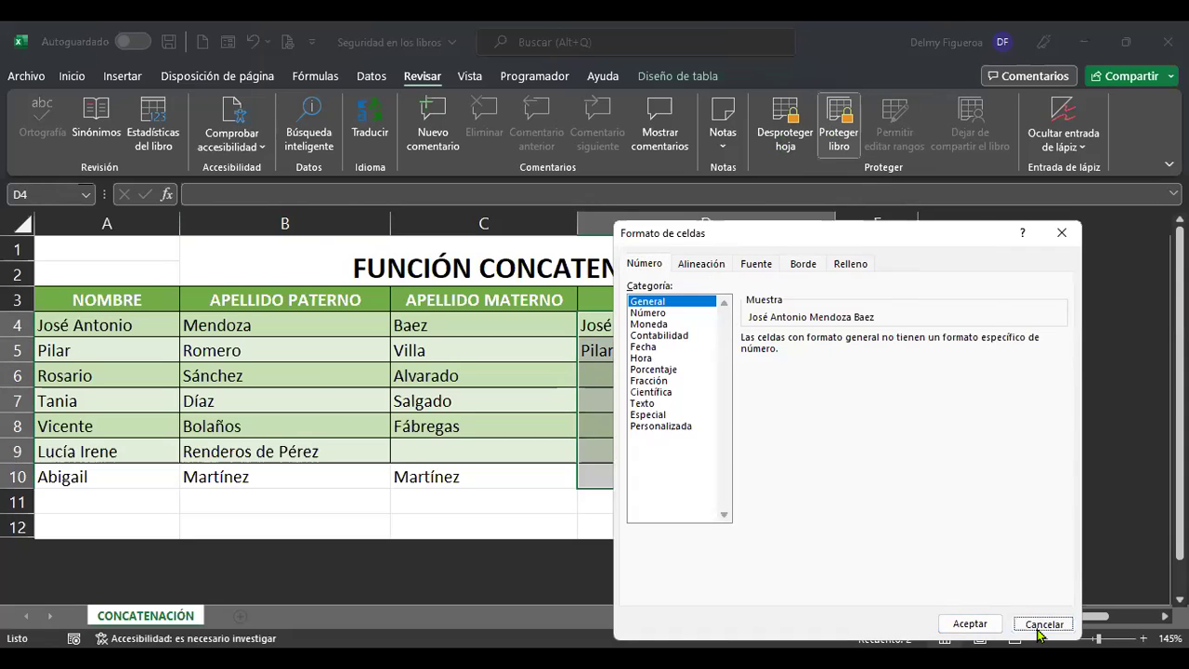
Unprotect the sheet with its password and confirm D5's formula is visible again.
{"action": "left_click", "coordinate": [787, 140]}
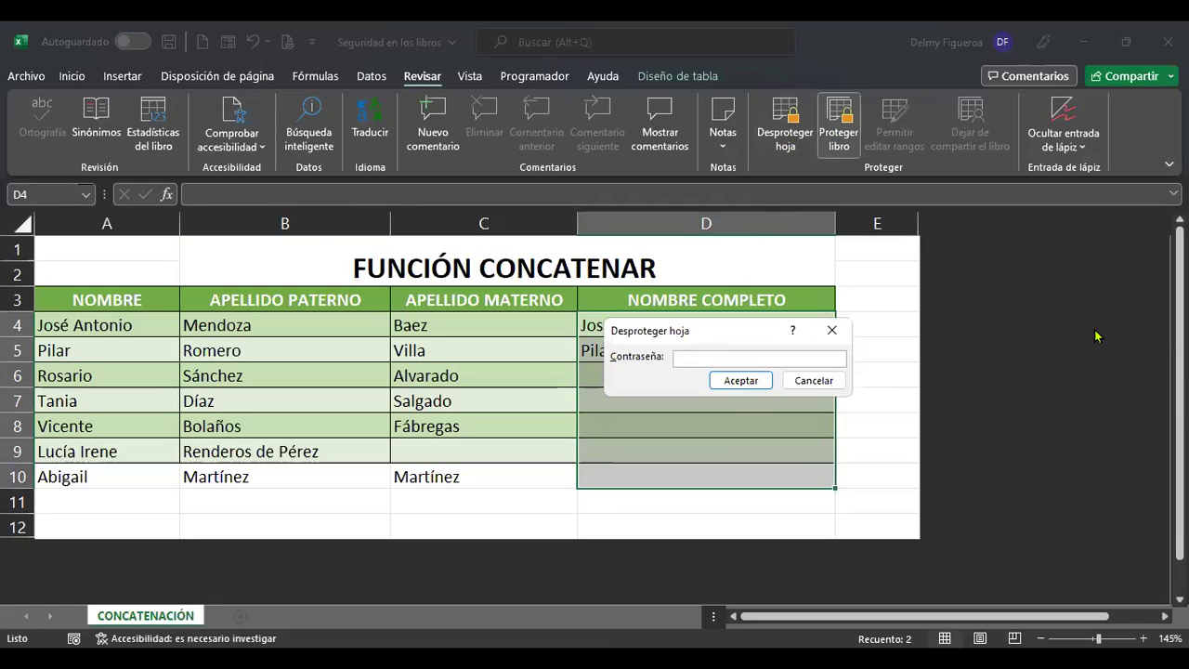
{"action": "type", "text": "123"}
{"action": "left_click", "coordinate": [749, 383]}
{"action": "left_click", "coordinate": [745, 349]}
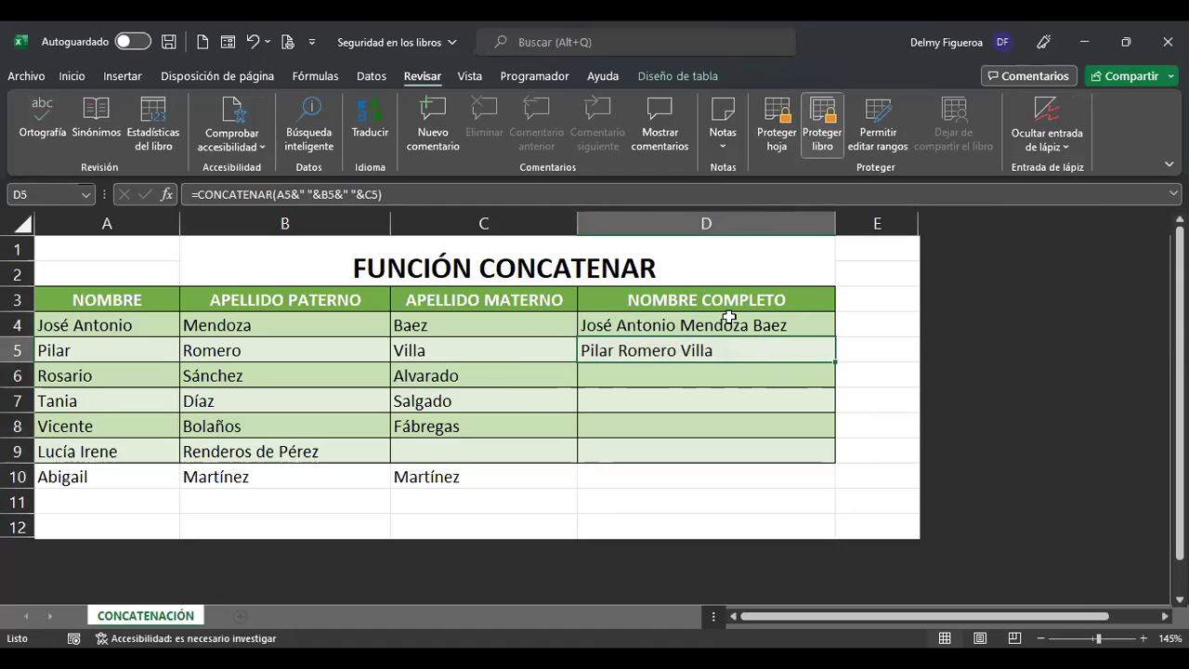
Review the Locked and Hidden protection settings of D4:D10 and close without changes.
{"action": "left_click_drag", "start_coordinate": [725, 324], "coordinate": [732, 475]}
{"action": "right_click", "coordinate": [731, 475]}
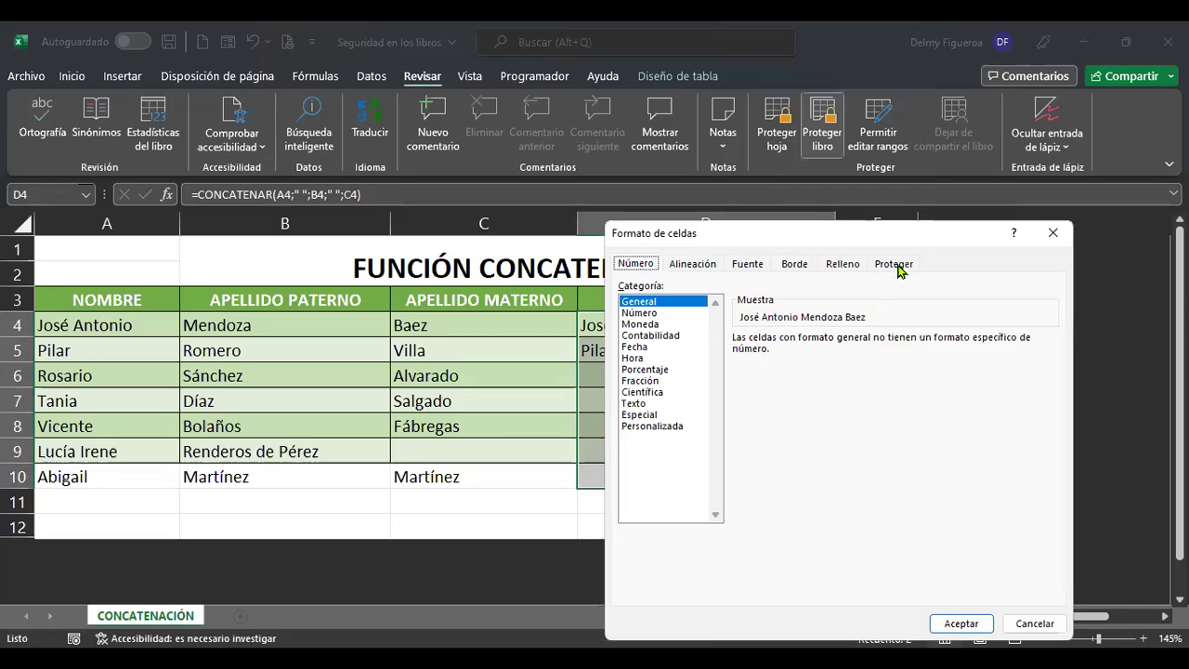
{"action": "left_click", "coordinate": [894, 265]}
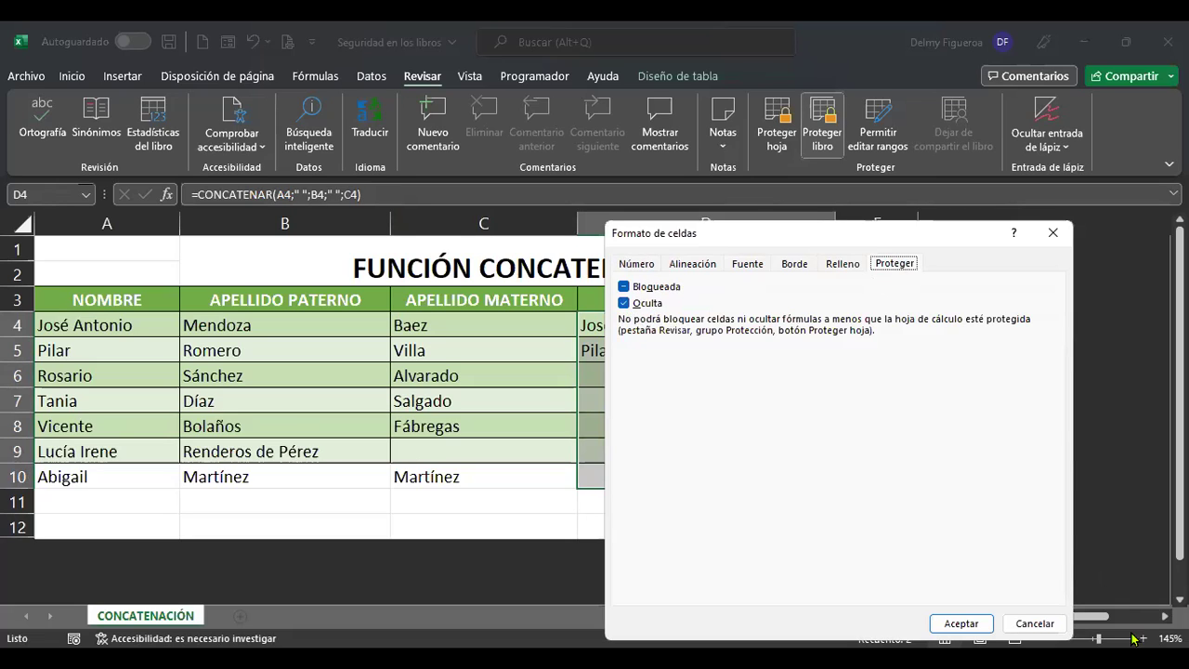
{"action": "left_click", "coordinate": [1034, 626]}
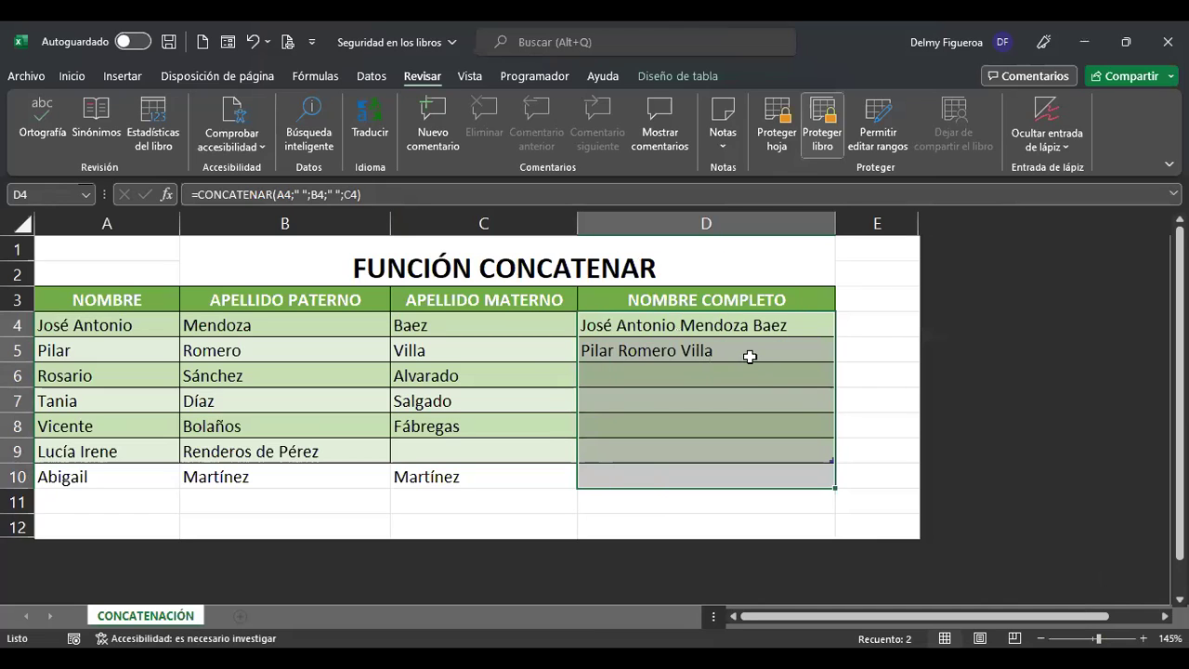
{"action": "left_click", "coordinate": [756, 371]}
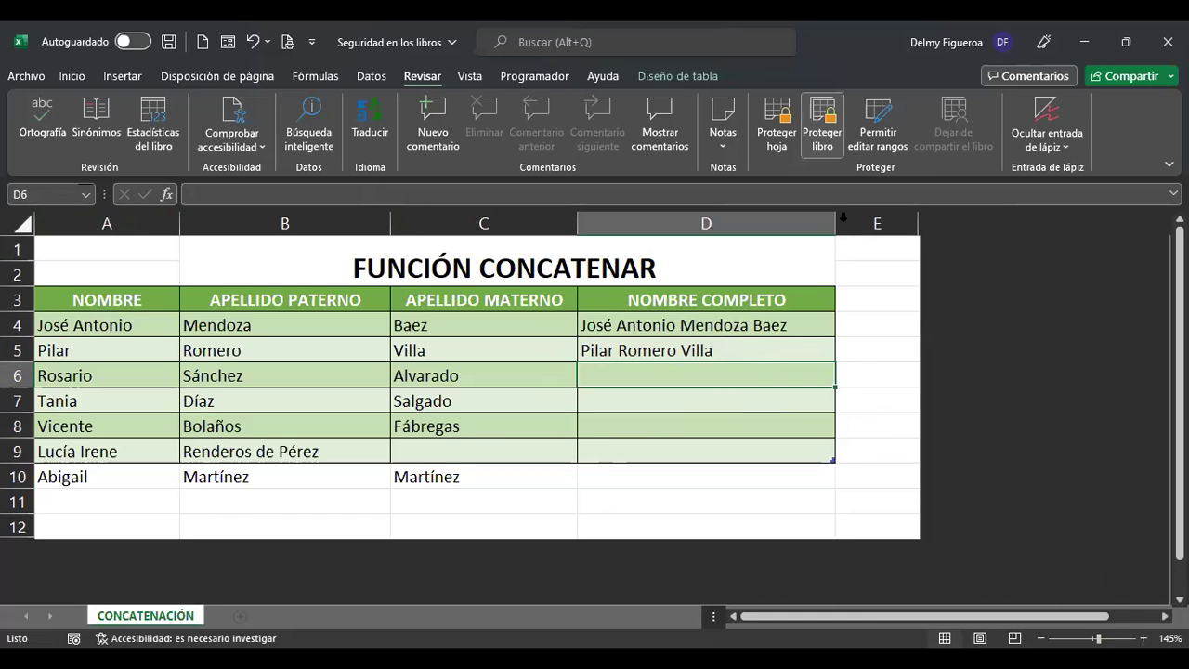
Unhide the hidden columns beside column E.
{"action": "left_click", "coordinate": [892, 215]}
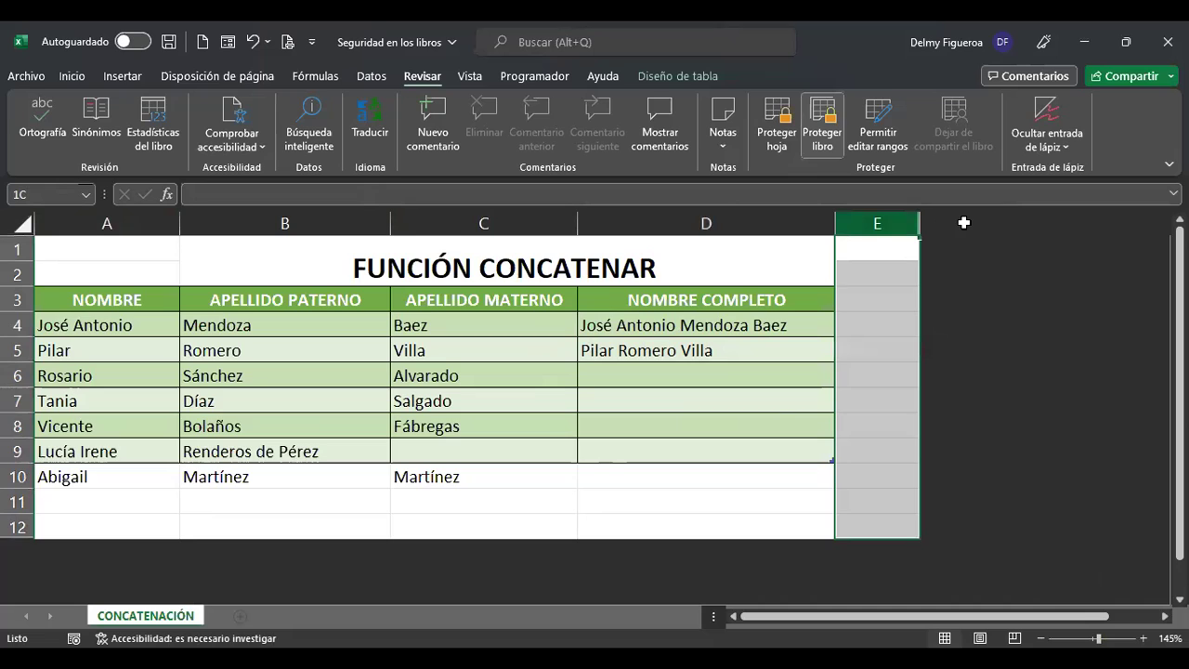
{"action": "right_click", "coordinate": [898, 232]}
{"action": "left_click", "coordinate": [964, 548]}
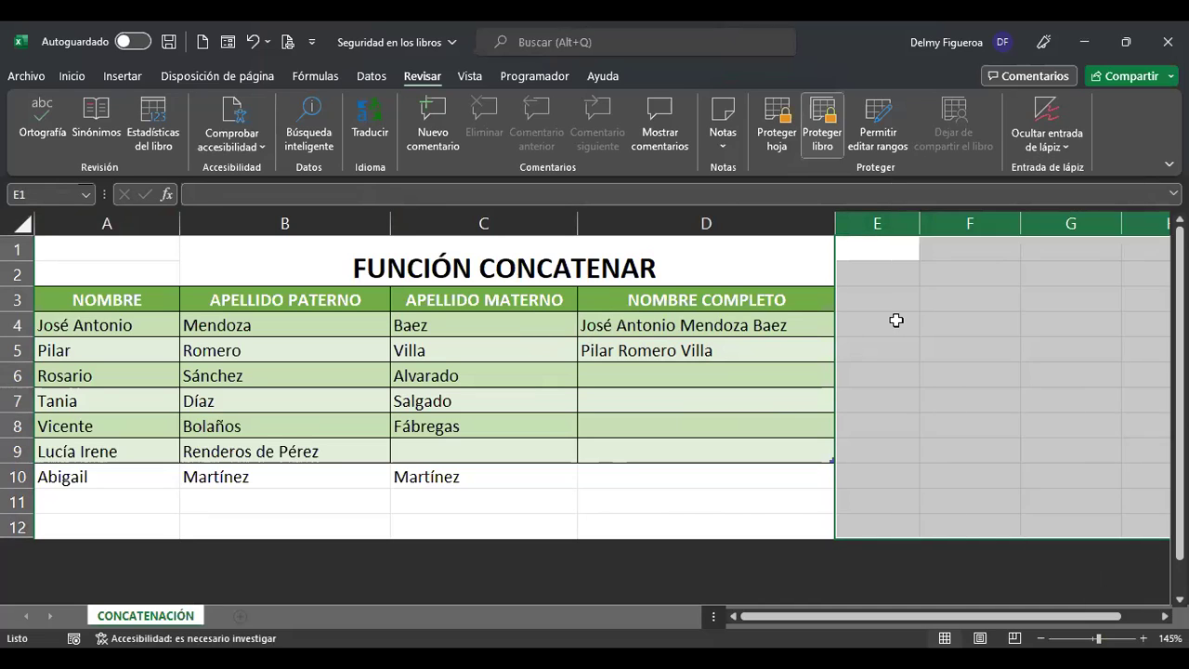
Add a 'DUI' header in E3 and extend the table down to row 10.
{"action": "left_click", "coordinate": [897, 319]}
{"action": "left_click", "coordinate": [895, 300]}
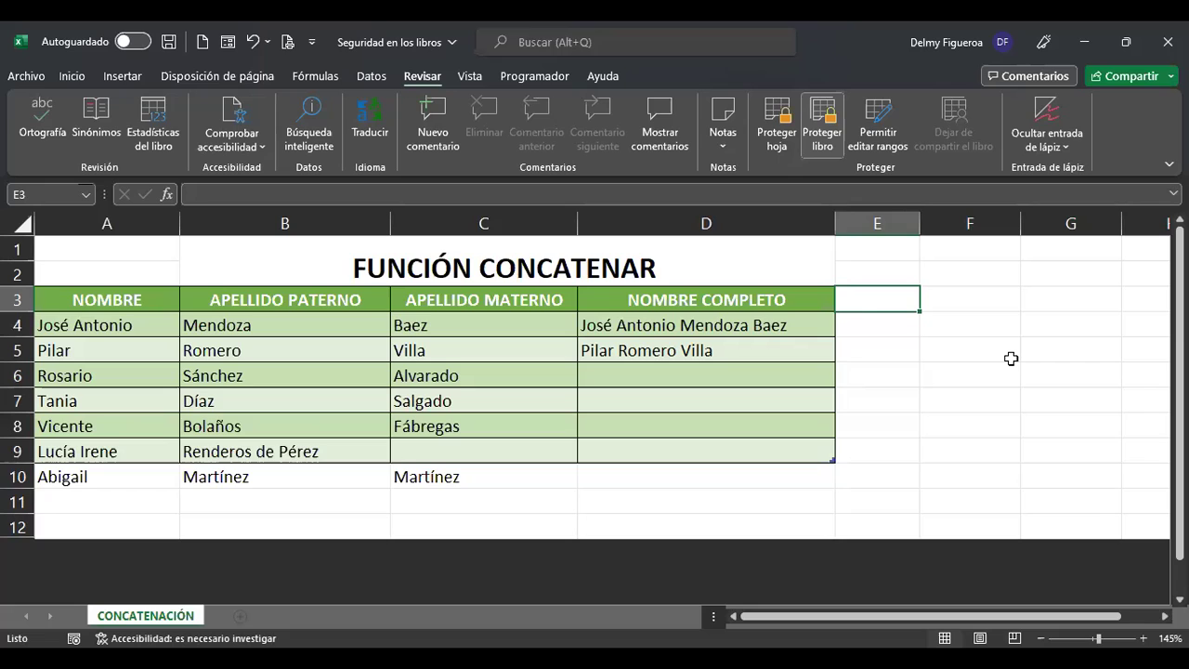
{"action": "type", "text": "DUI"}
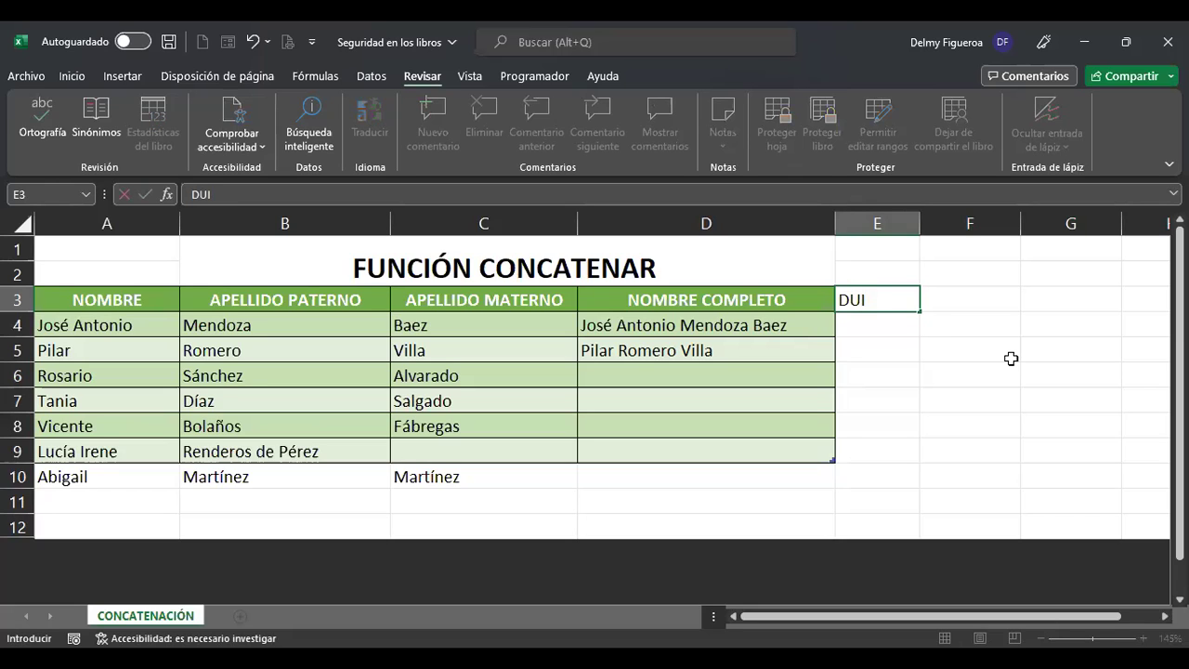
{"action": "key", "text": "Return"}
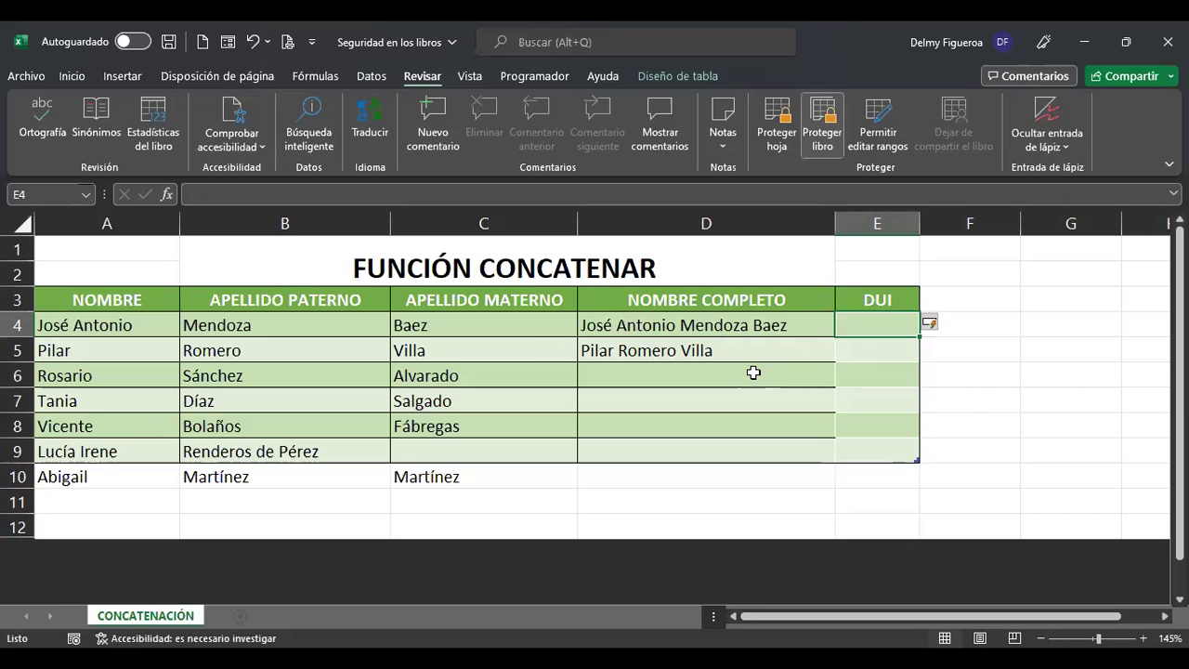
{"action": "left_click_drag", "start_coordinate": [877, 323], "coordinate": [920, 479]}
{"action": "left_click", "coordinate": [737, 432]}
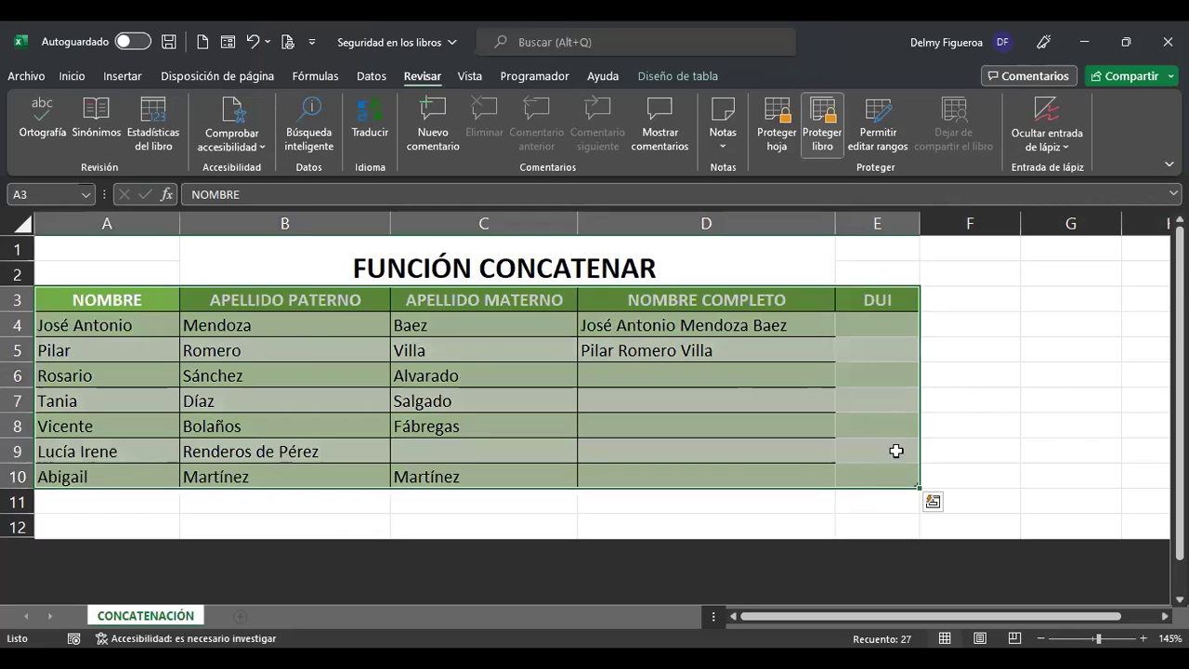
{"action": "left_click_drag", "start_coordinate": [892, 324], "coordinate": [882, 473]}
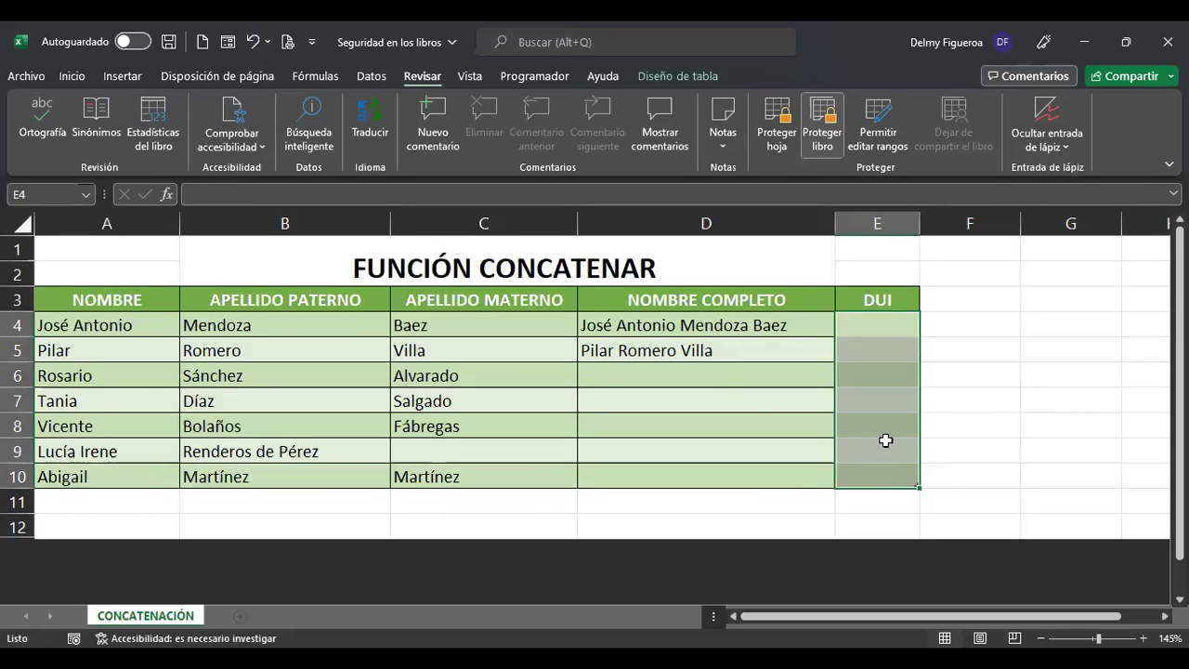
{"action": "left_click", "coordinate": [720, 379]}
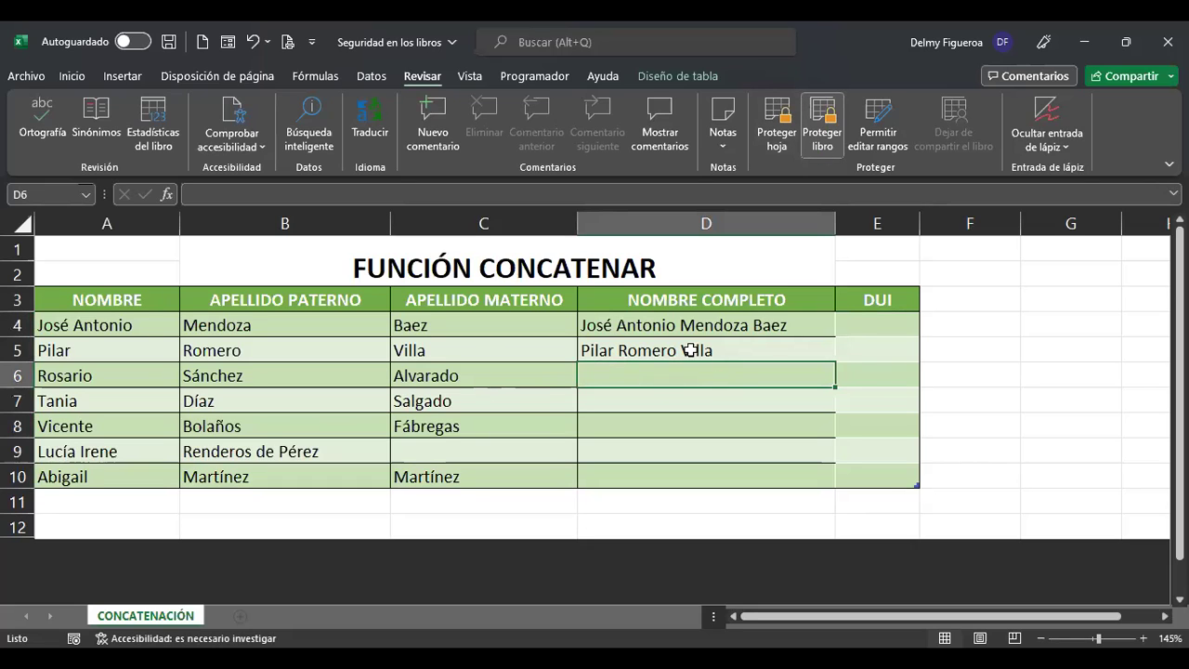
{"action": "left_click", "coordinate": [822, 331]}
{"action": "double_click", "coordinate": [830, 331]}
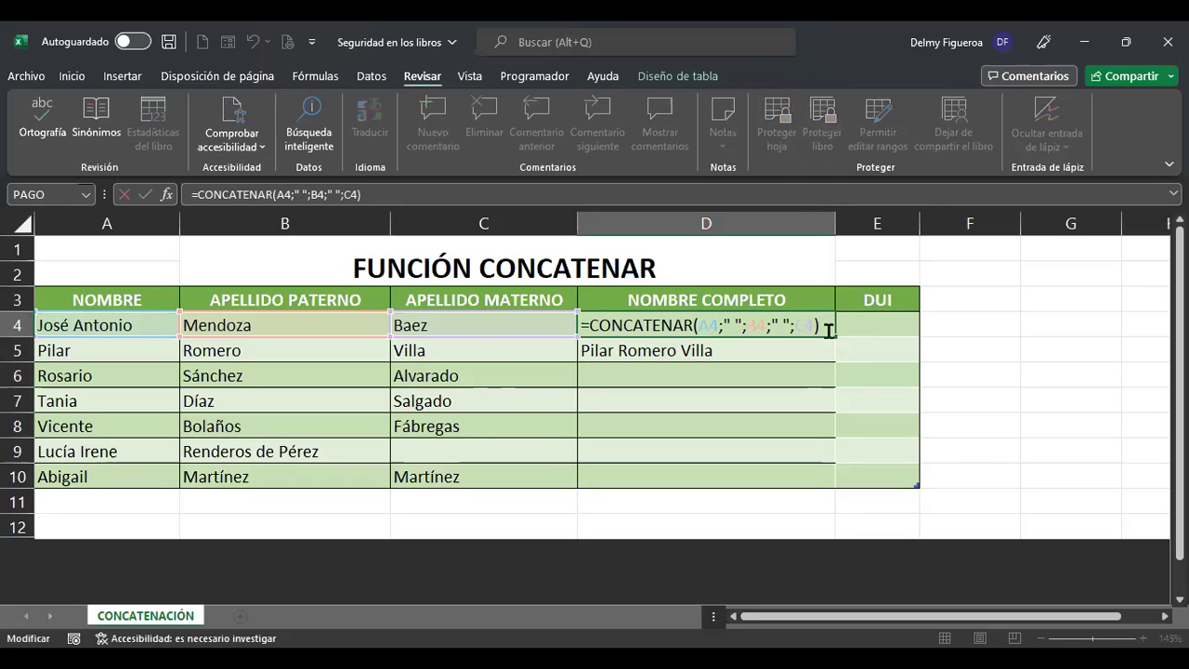
{"action": "key", "text": "Return"}
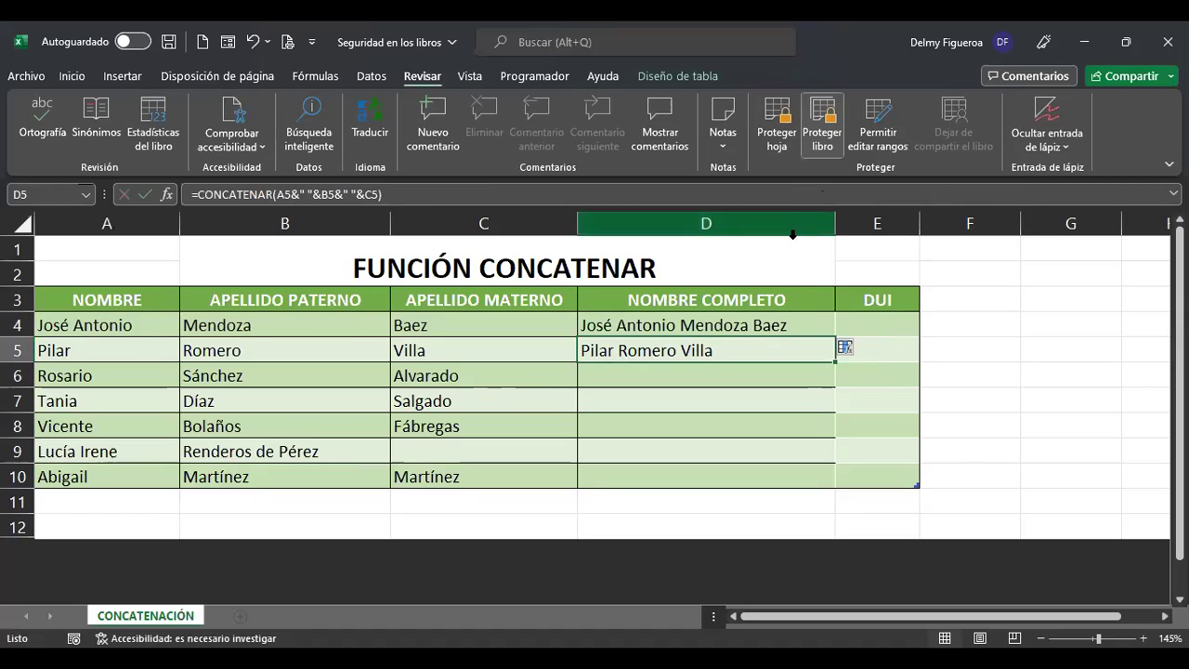
{"action": "left_click_drag", "start_coordinate": [746, 325], "coordinate": [736, 469]}
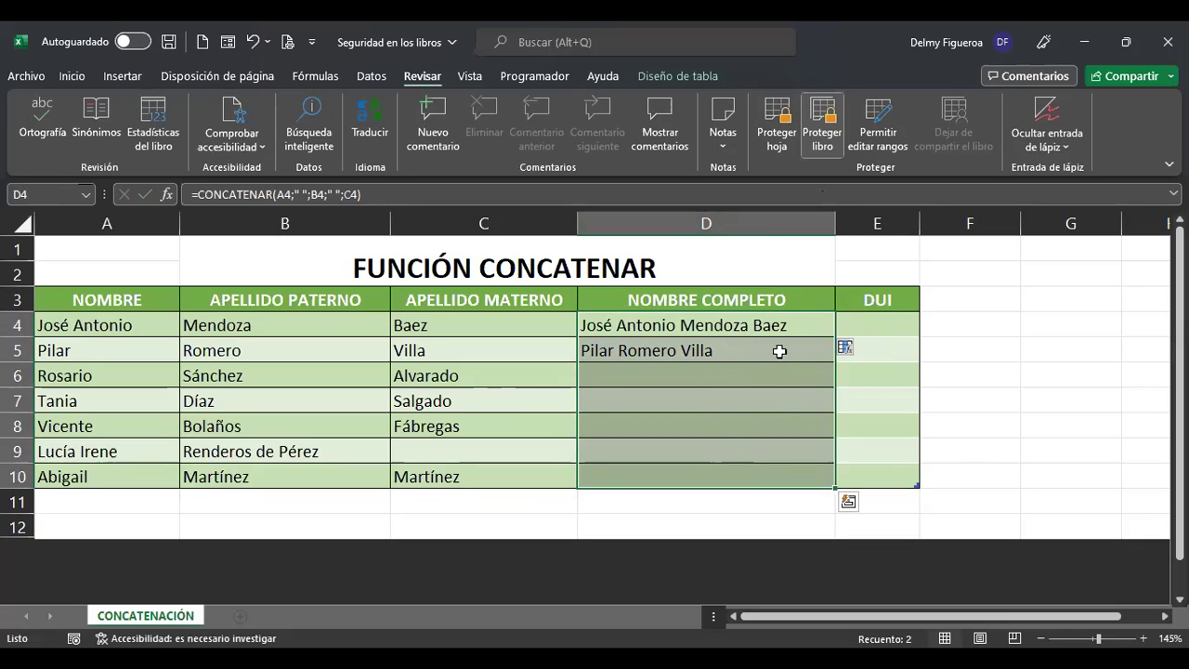
{"action": "left_click", "coordinate": [863, 327]}
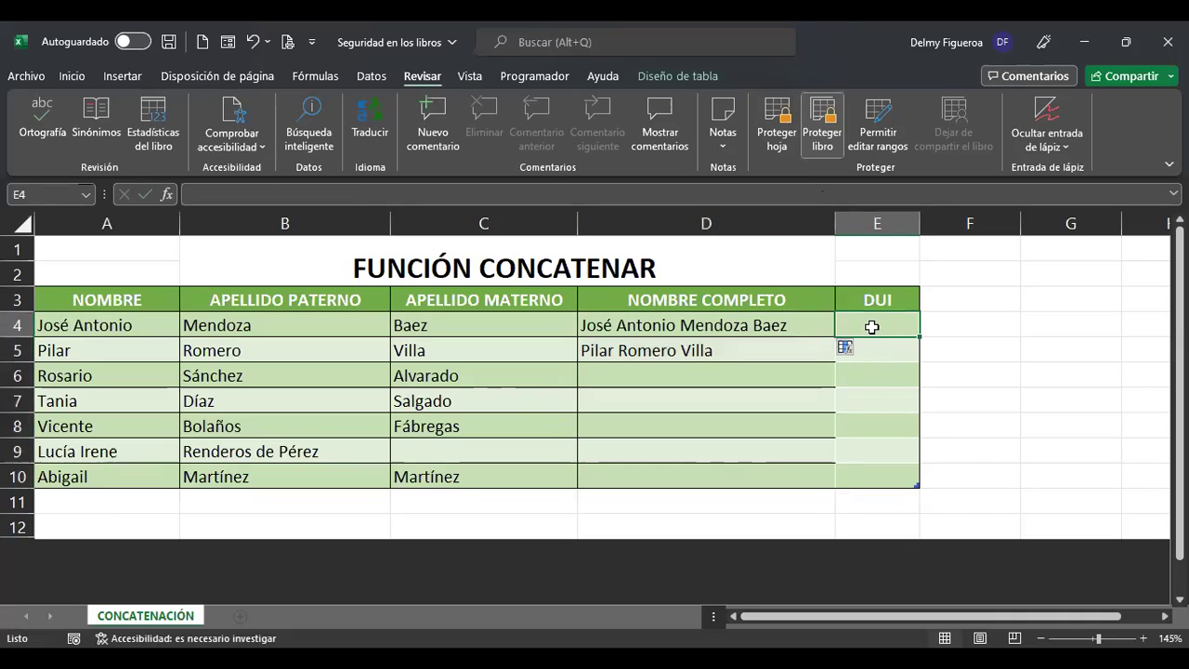
{"action": "left_click", "coordinate": [20, 224]}
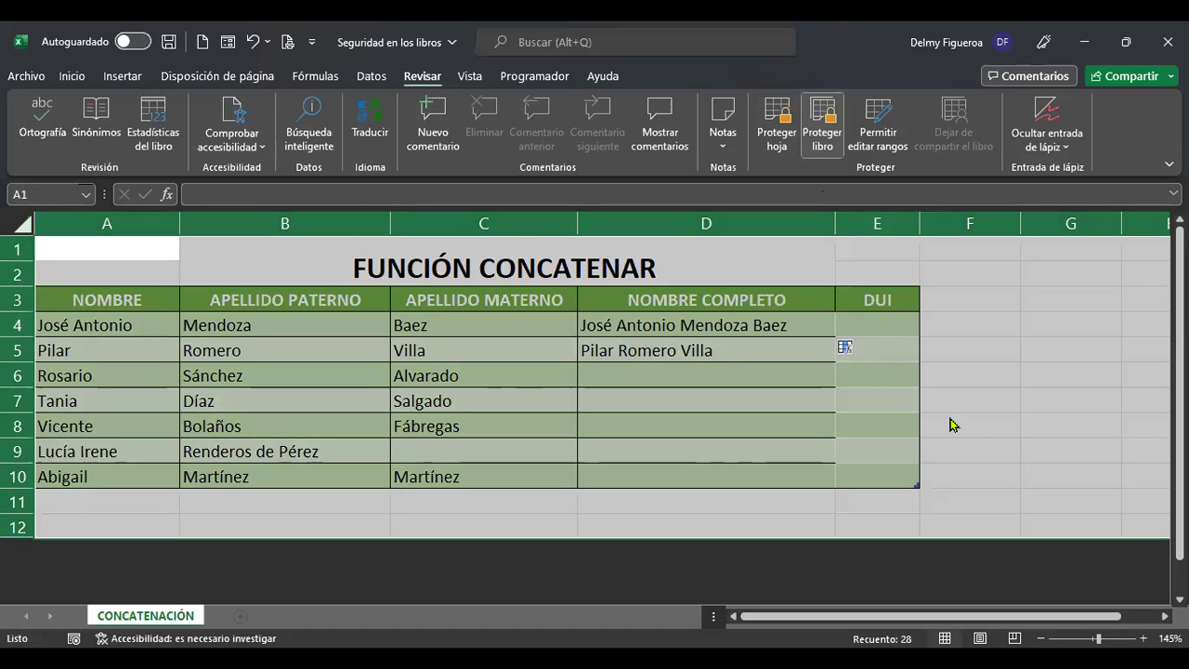
Switch off Bloqueada and Oculta for all sheet cells via Ctrl+1, then select E4.
{"action": "key", "text": "ctrl+1"}
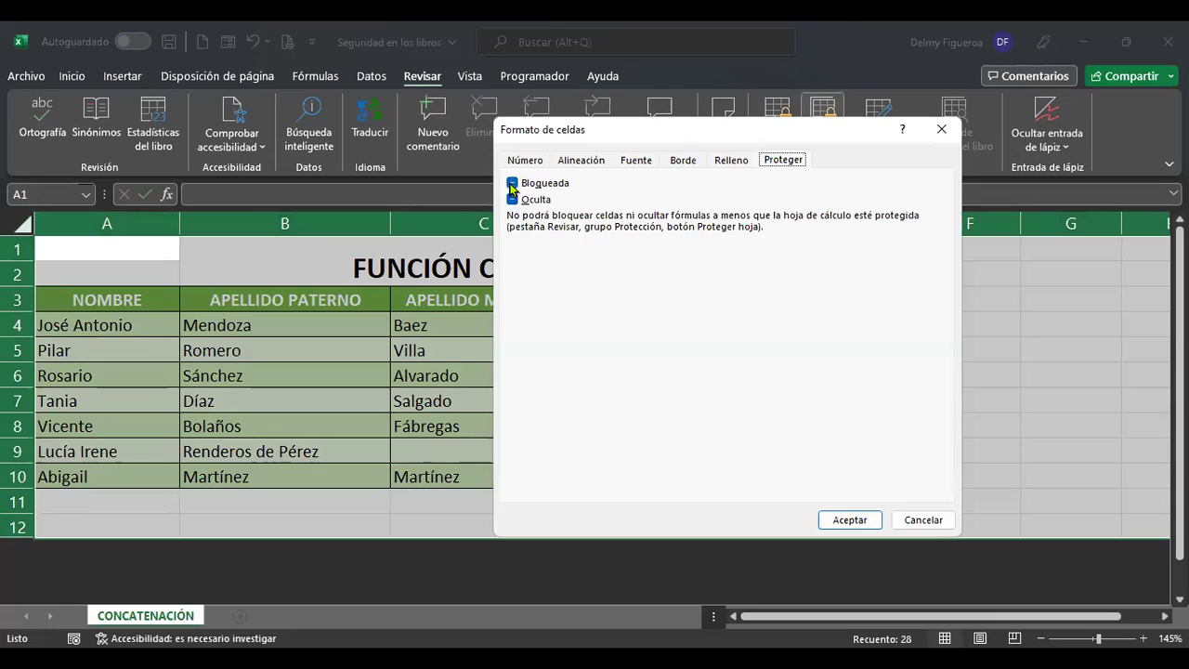
{"action": "left_click", "coordinate": [512, 184]}
{"action": "left_click", "coordinate": [513, 200]}
{"action": "left_click", "coordinate": [513, 200]}
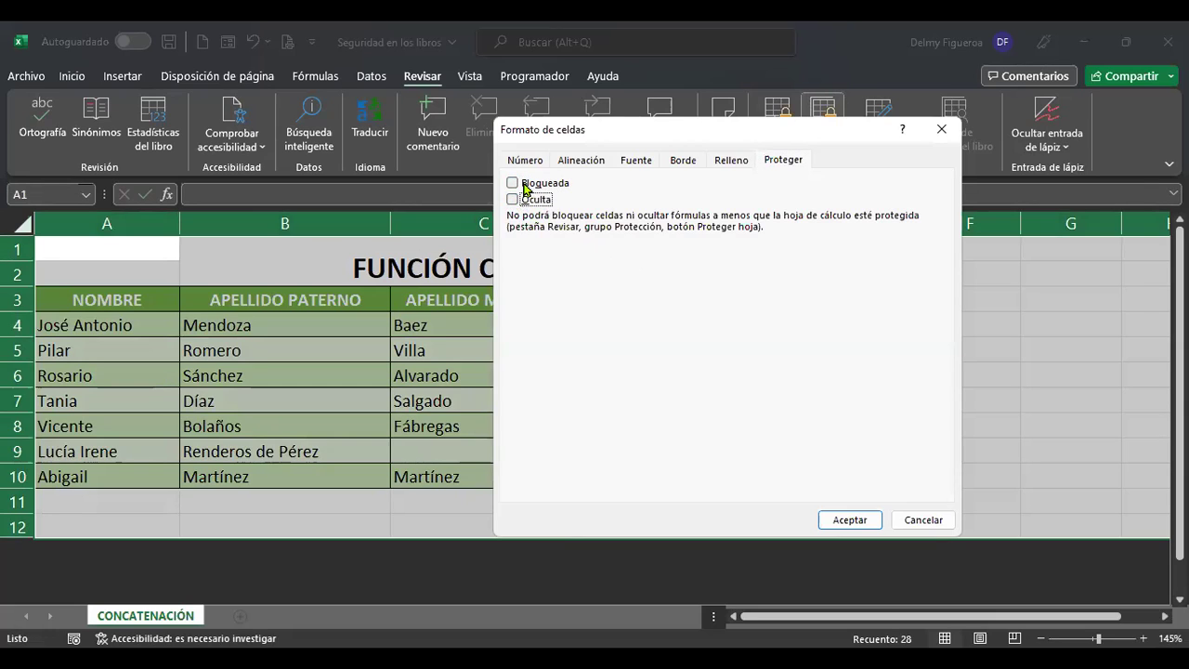
{"action": "left_click", "coordinate": [540, 186]}
{"action": "left_click", "coordinate": [554, 190]}
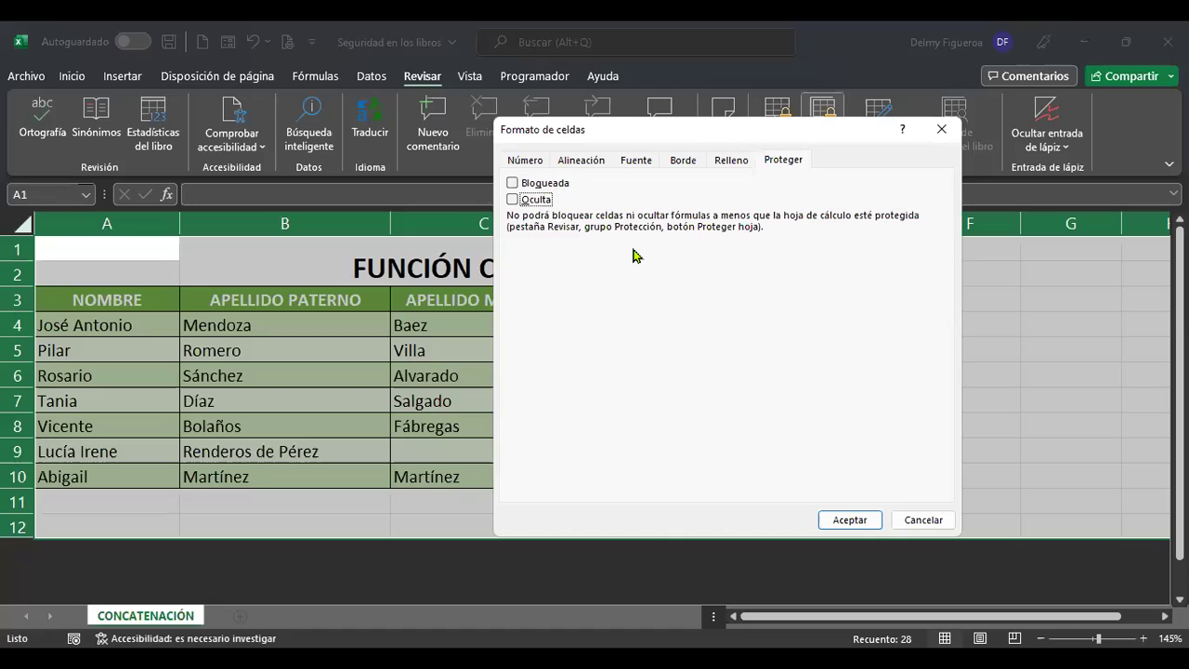
{"action": "left_click", "coordinate": [855, 518]}
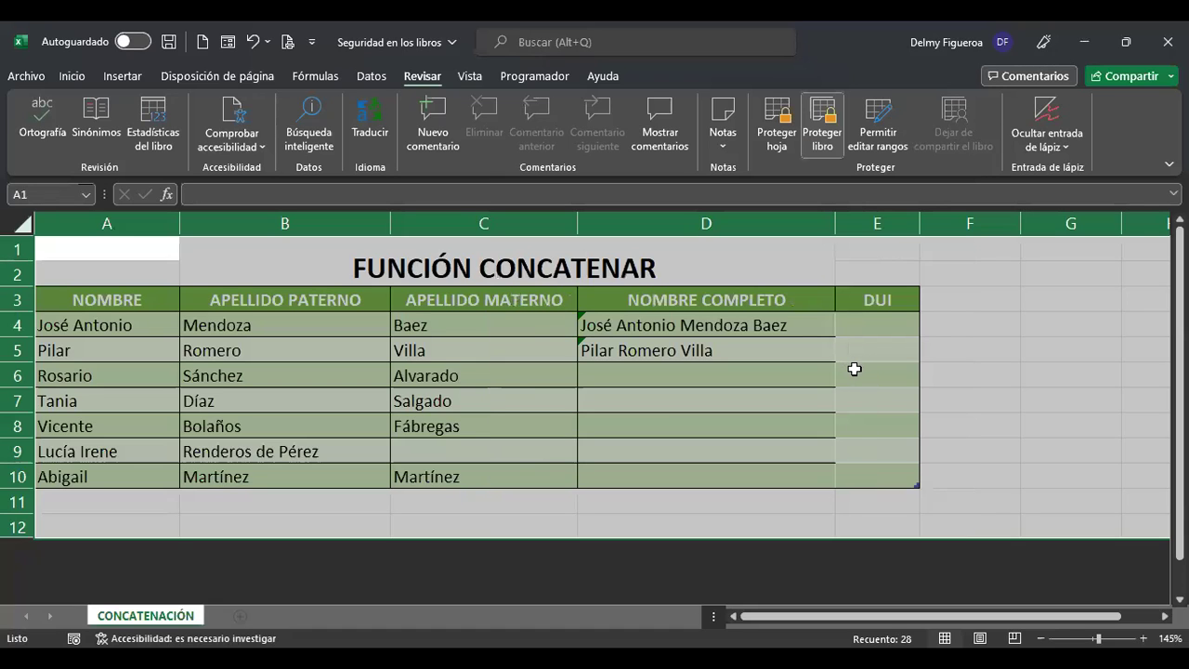
{"action": "left_click", "coordinate": [890, 329]}
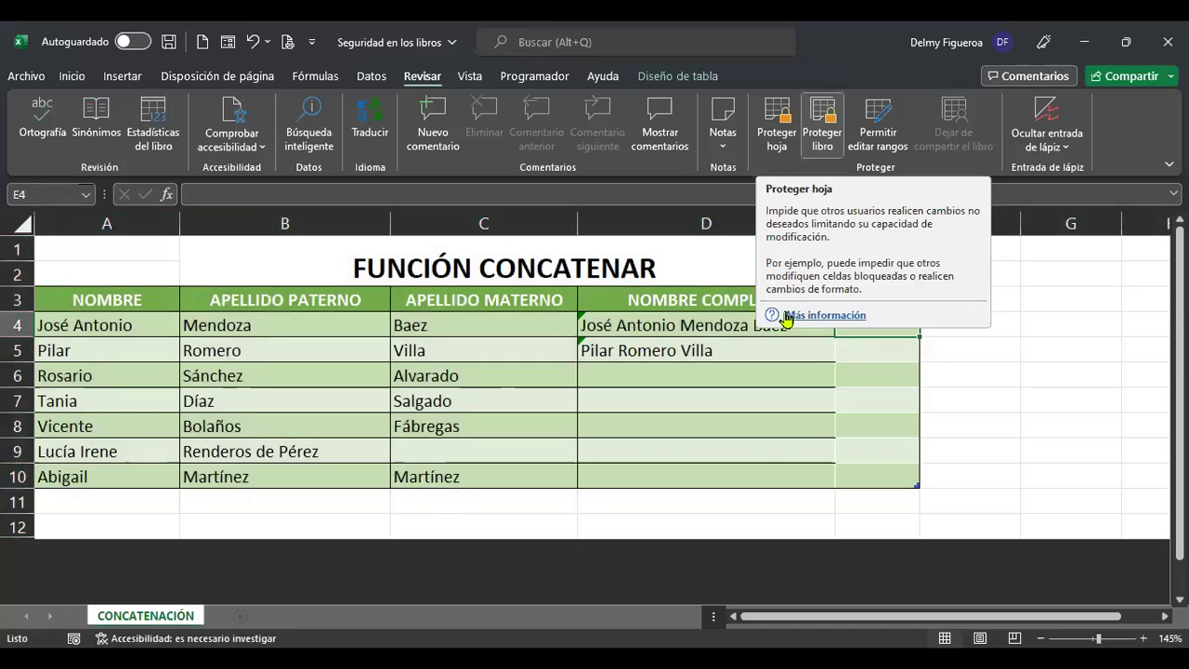
Protect the sheet with default permissions and test typing in D9, cancelling with Esc.
{"action": "left_click", "coordinate": [781, 144]}
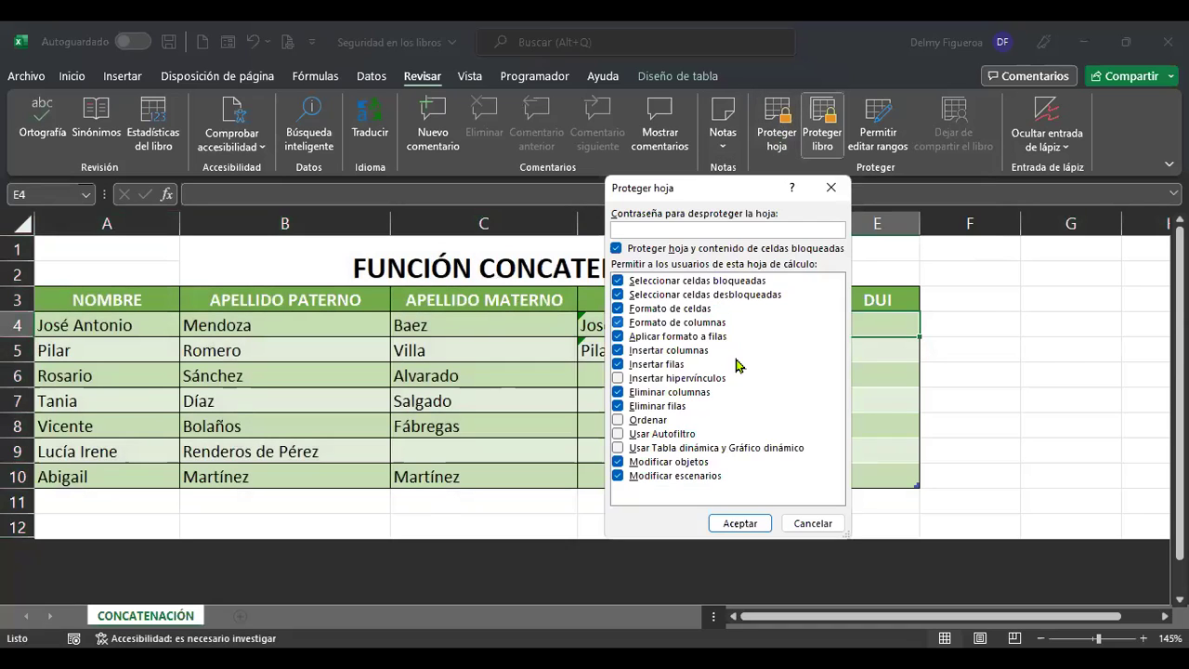
{"action": "left_click", "coordinate": [753, 524]}
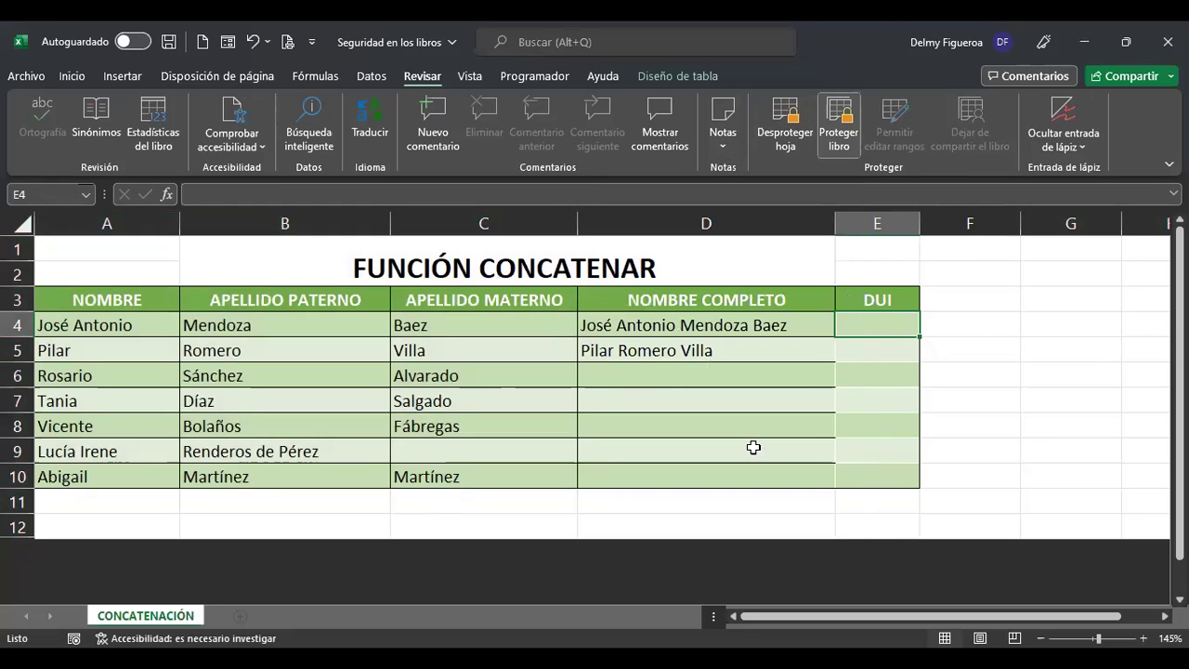
{"action": "left_click", "coordinate": [753, 448]}
{"action": "type", "text": "h"}
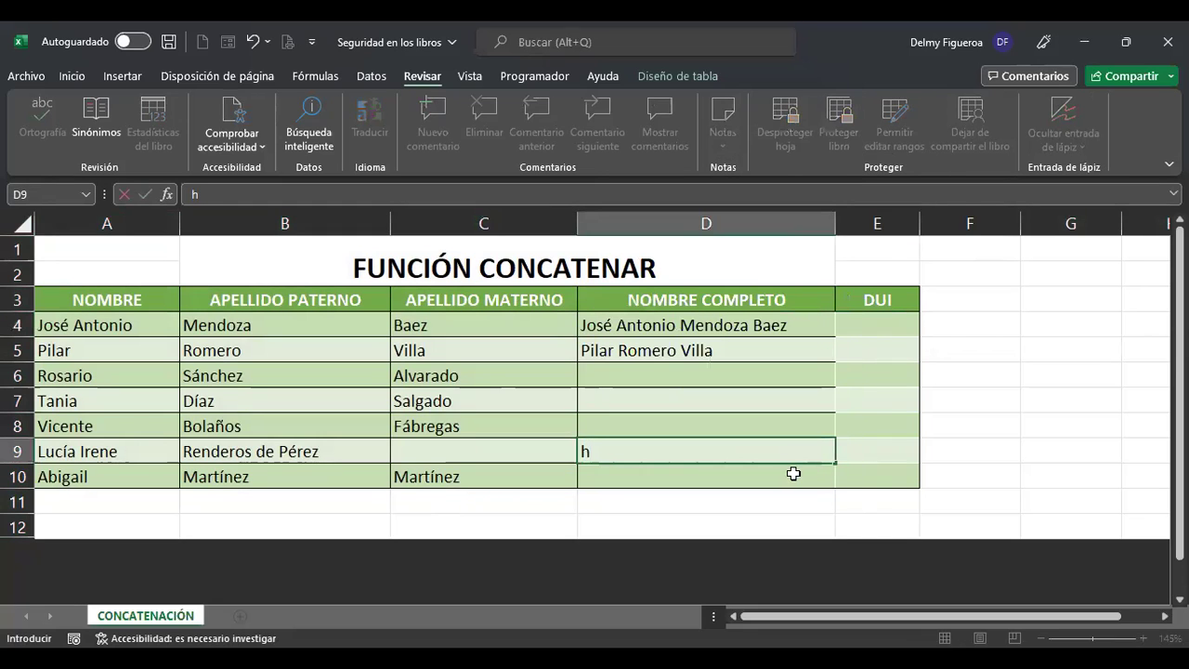
{"action": "key", "text": "Escape"}
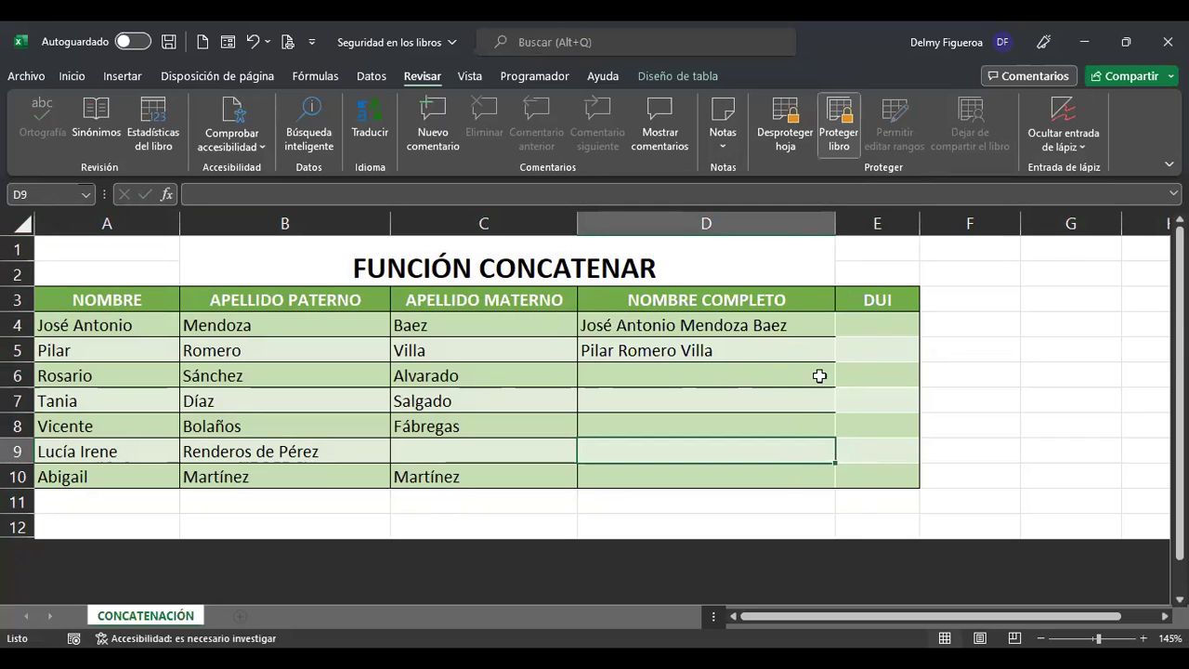
Test that E7 and C7 accept typing, cancelling each entry with Esc.
{"action": "left_click", "coordinate": [974, 372]}
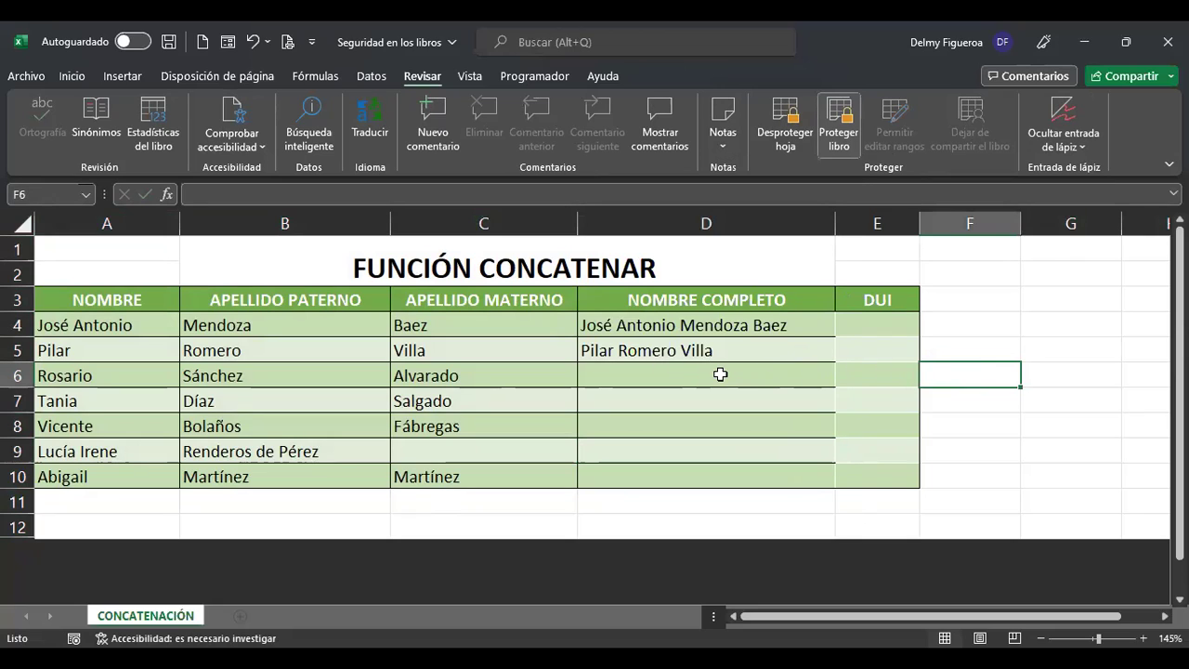
{"action": "left_click", "coordinate": [719, 368]}
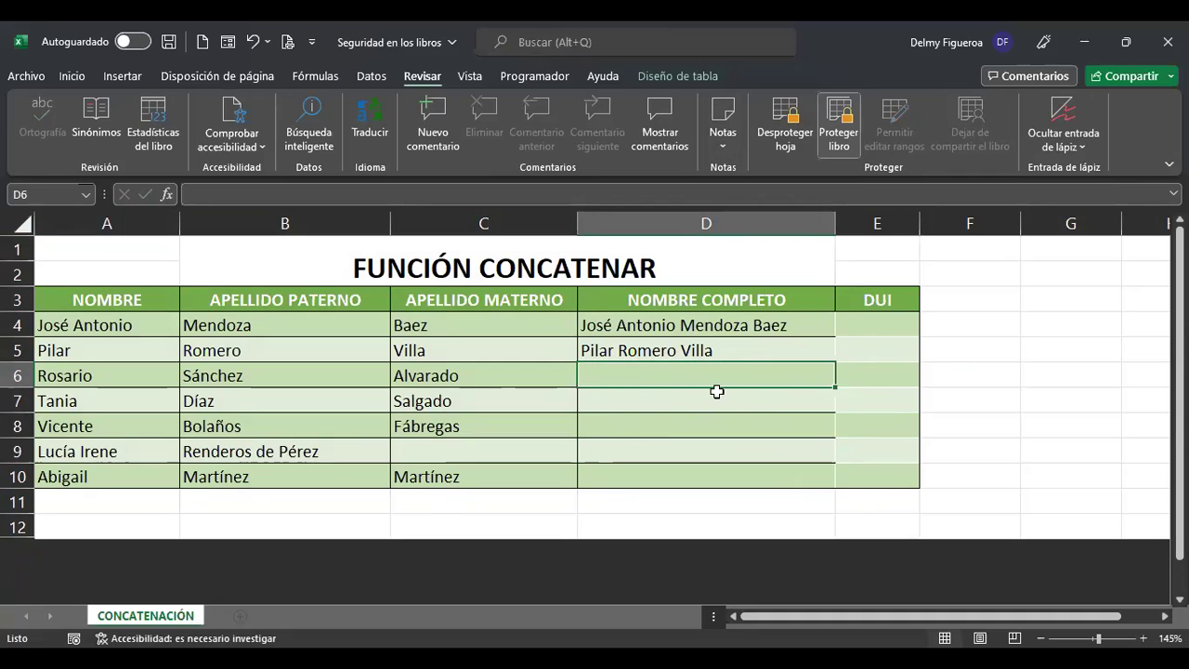
{"action": "left_click", "coordinate": [884, 406]}
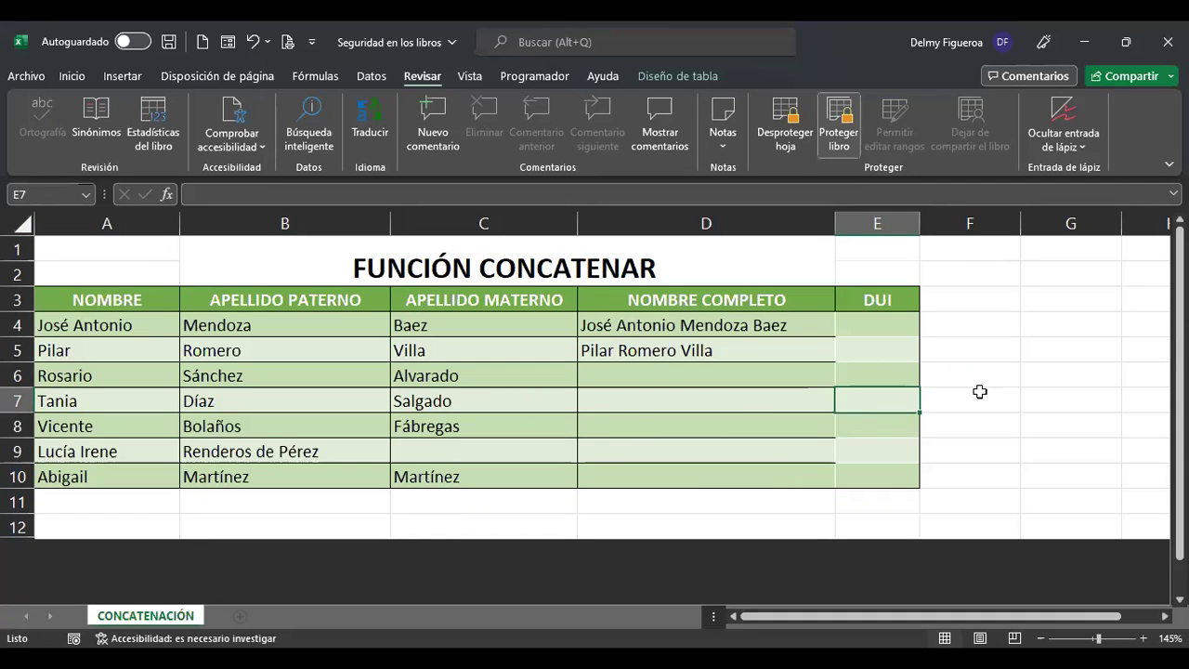
{"action": "type", "text": "v"}
{"action": "key", "text": "Escape"}
{"action": "left_click", "coordinate": [473, 410]}
{"action": "type", "text": "e"}
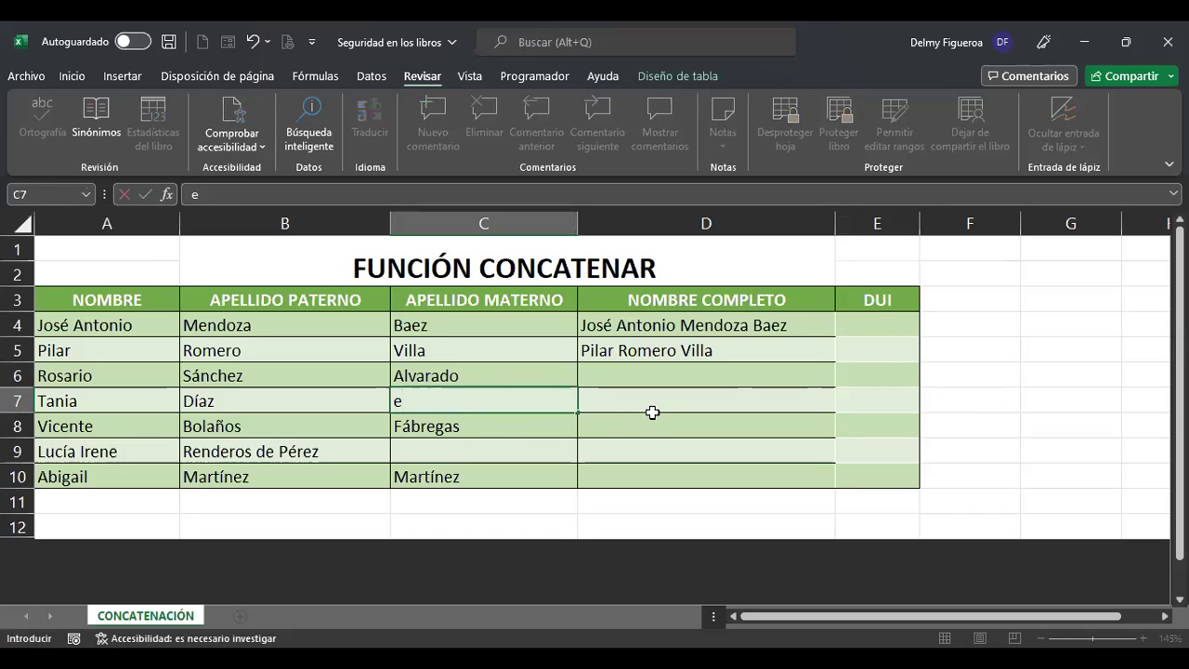
{"action": "key", "text": "Escape"}
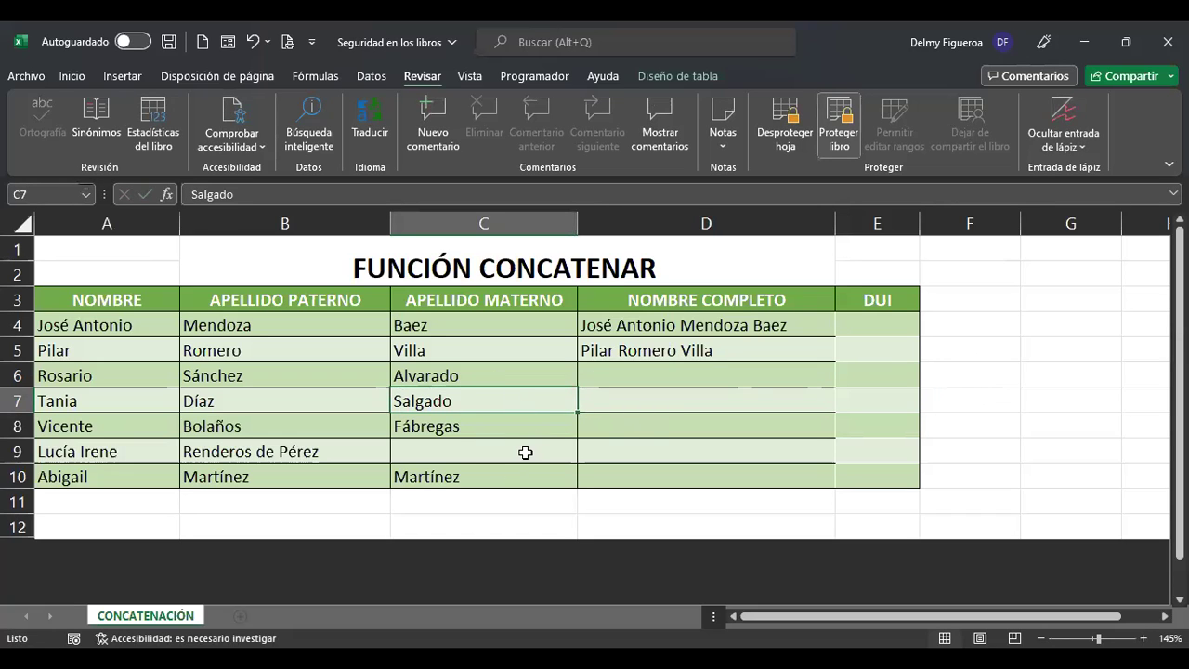
{"action": "left_click", "coordinate": [158, 469]}
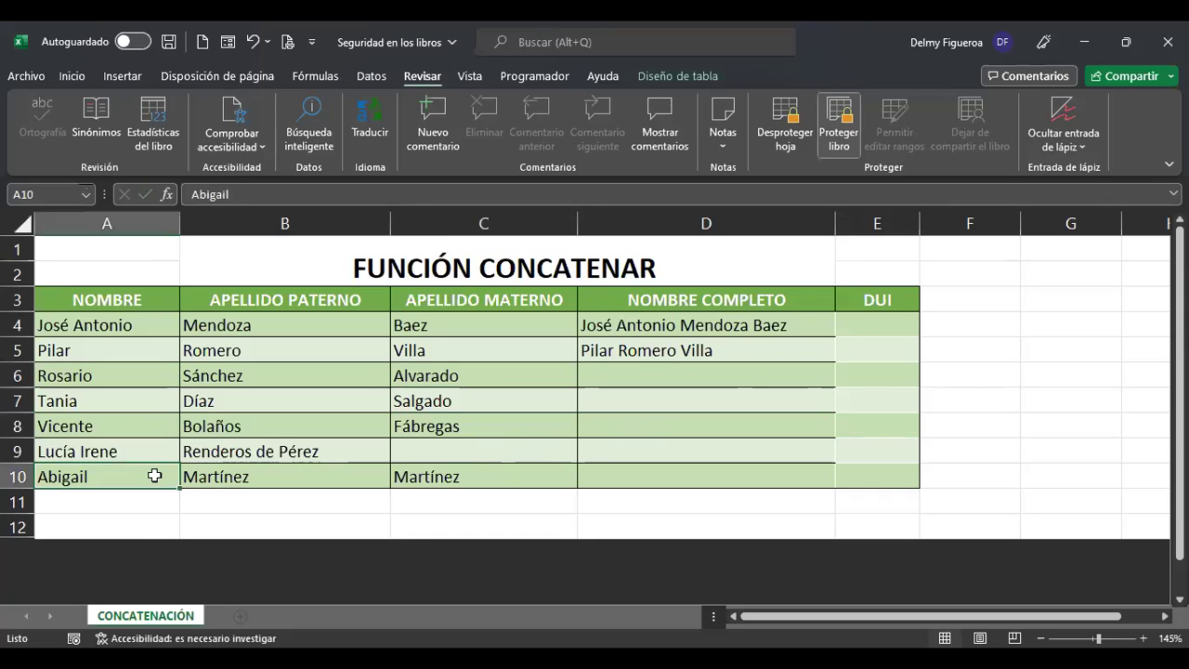
{"action": "left_click", "coordinate": [498, 188]}
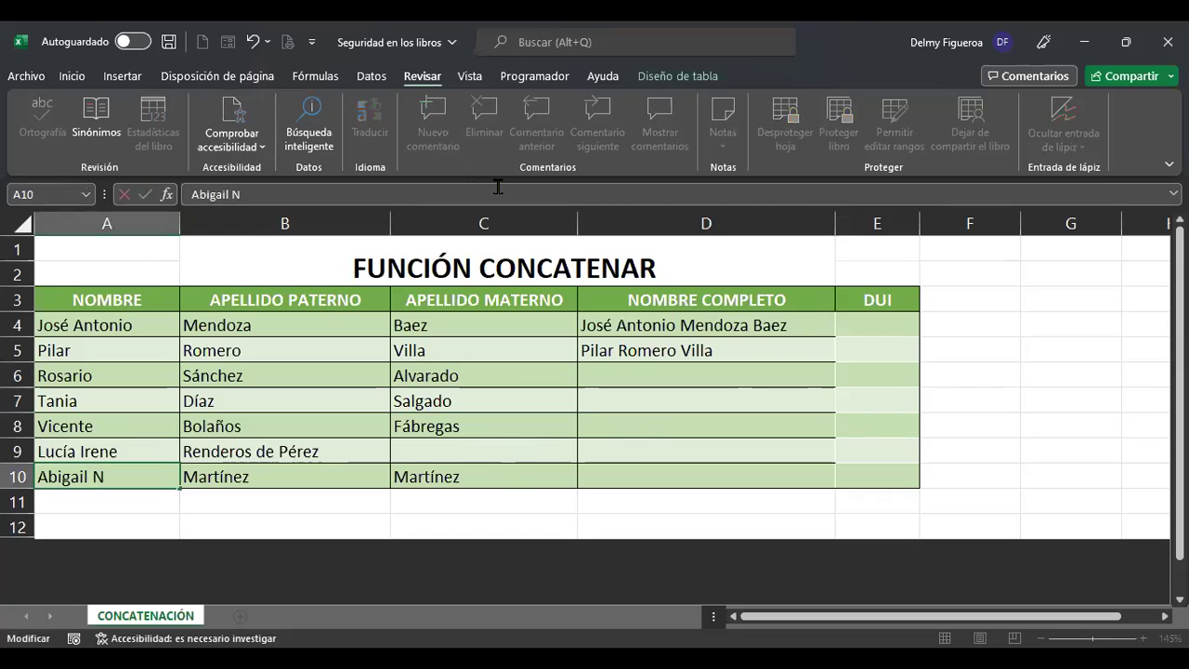
{"action": "type", "text": "N"}
{"action": "key", "text": "ctrl+Return"}
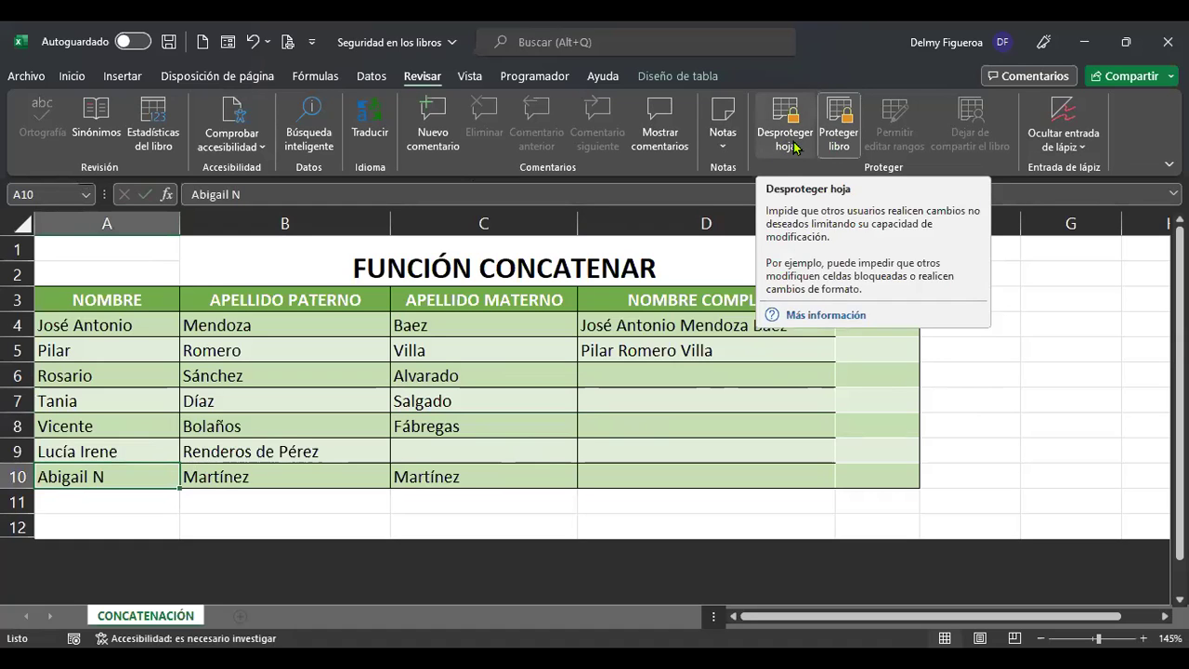
Select the entire sheet and unprotect it, leaving formatting and protection unchanged.
{"action": "left_click", "coordinate": [23, 224]}
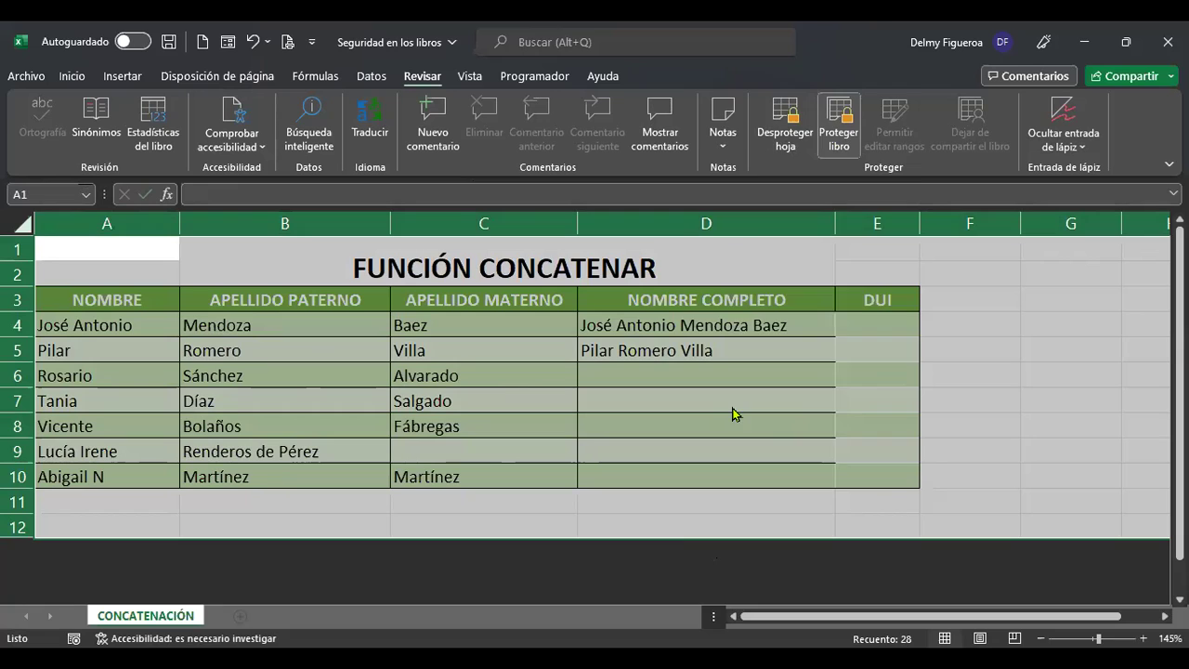
{"action": "right_click", "coordinate": [733, 413]}
{"action": "left_click", "coordinate": [841, 323]}
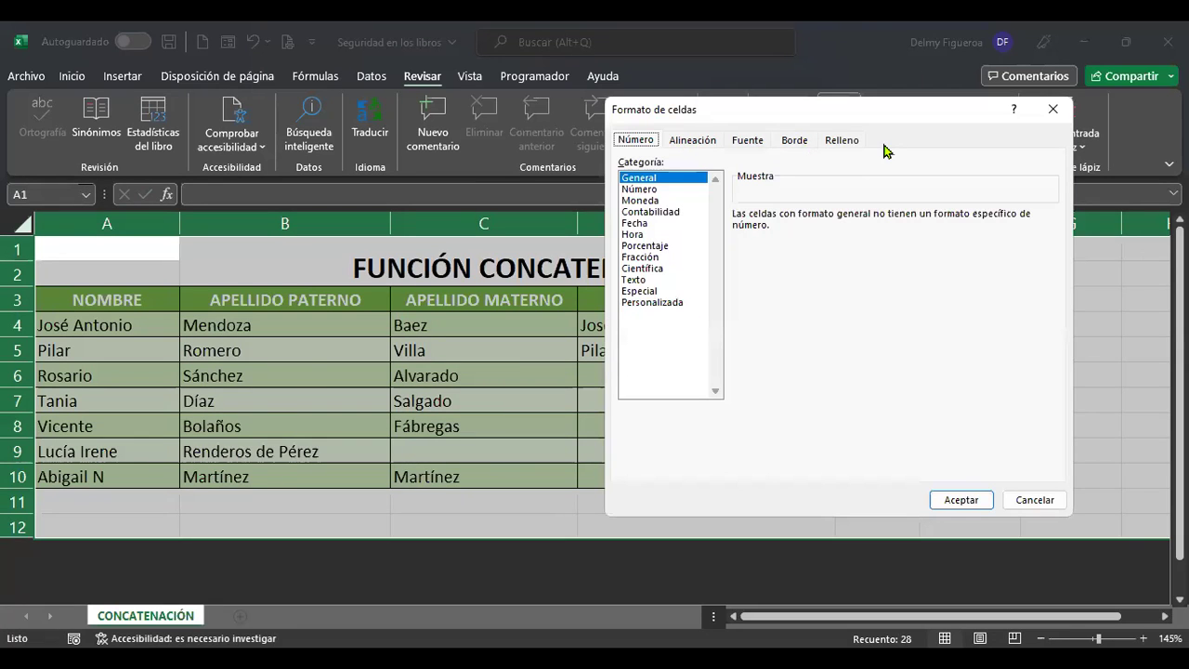
{"action": "left_click", "coordinate": [1034, 502]}
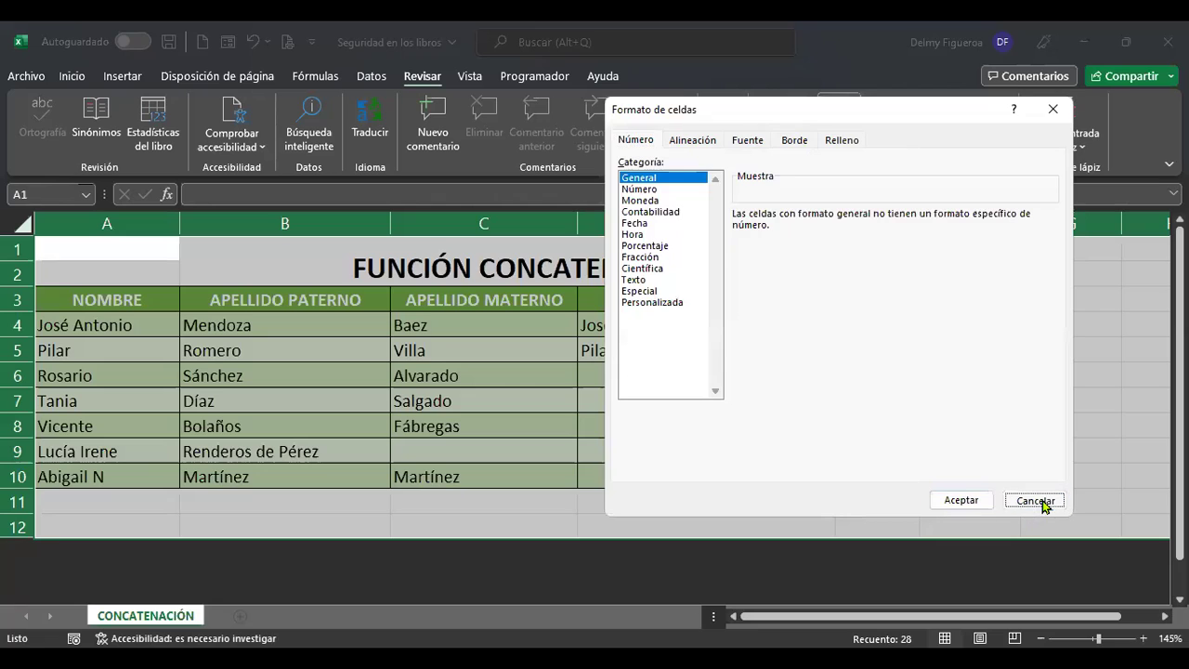
{"action": "left_click", "coordinate": [786, 132]}
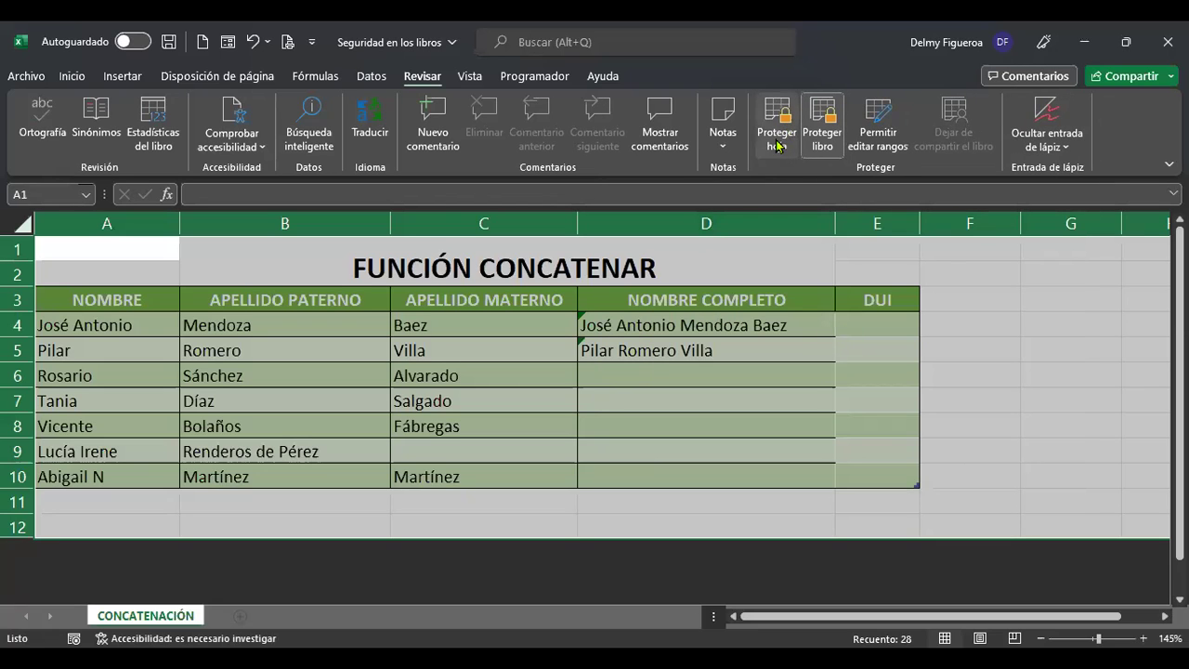
{"action": "left_click", "coordinate": [776, 145]}
{"action": "left_click", "coordinate": [814, 523]}
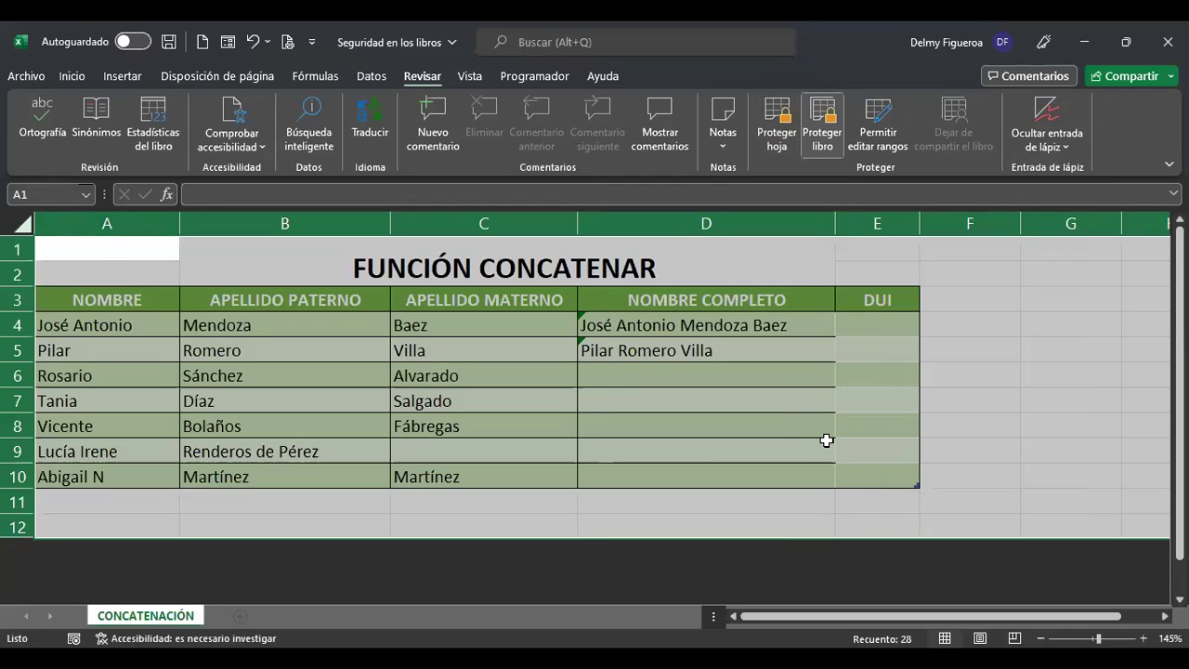
Turn Bloqueada back on for every cell on the sheet.
{"action": "key", "text": "ctrl+1"}
{"action": "left_click", "coordinate": [784, 160]}
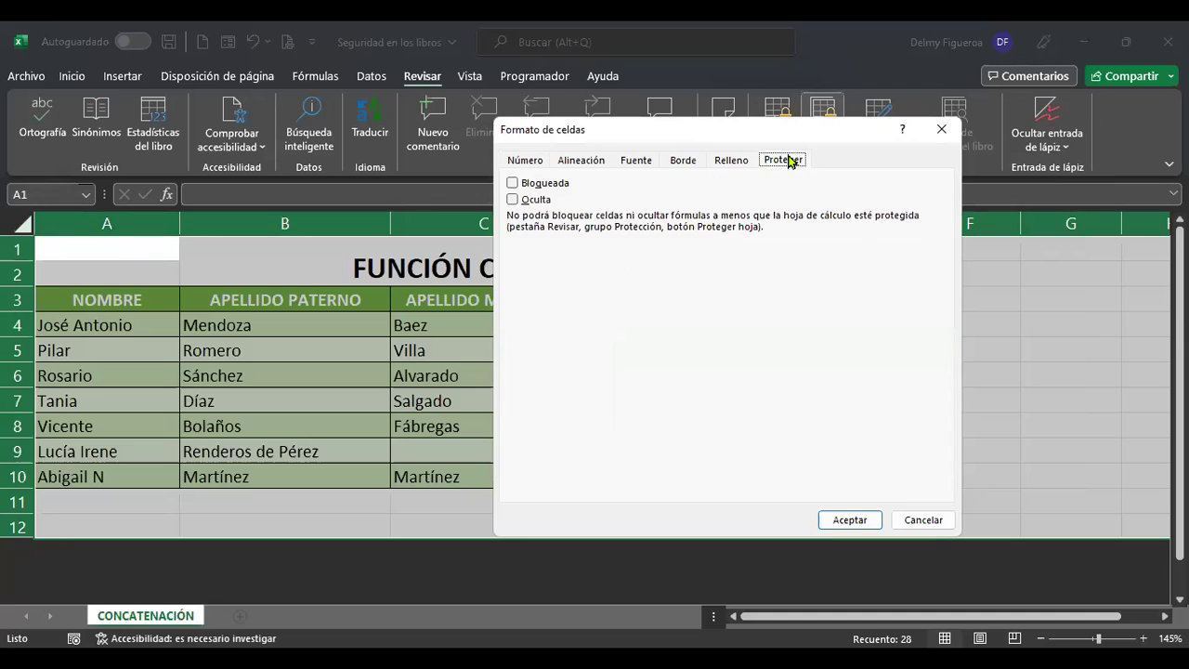
{"action": "left_click", "coordinate": [514, 184]}
{"action": "left_click", "coordinate": [513, 184]}
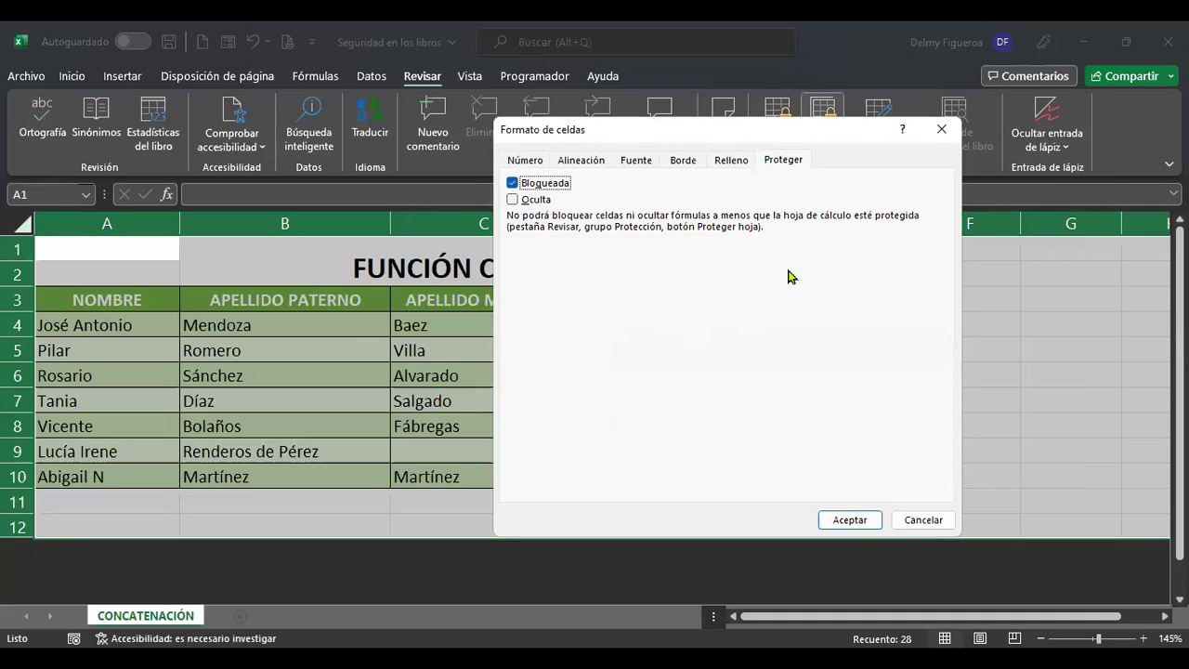
{"action": "left_click", "coordinate": [849, 520]}
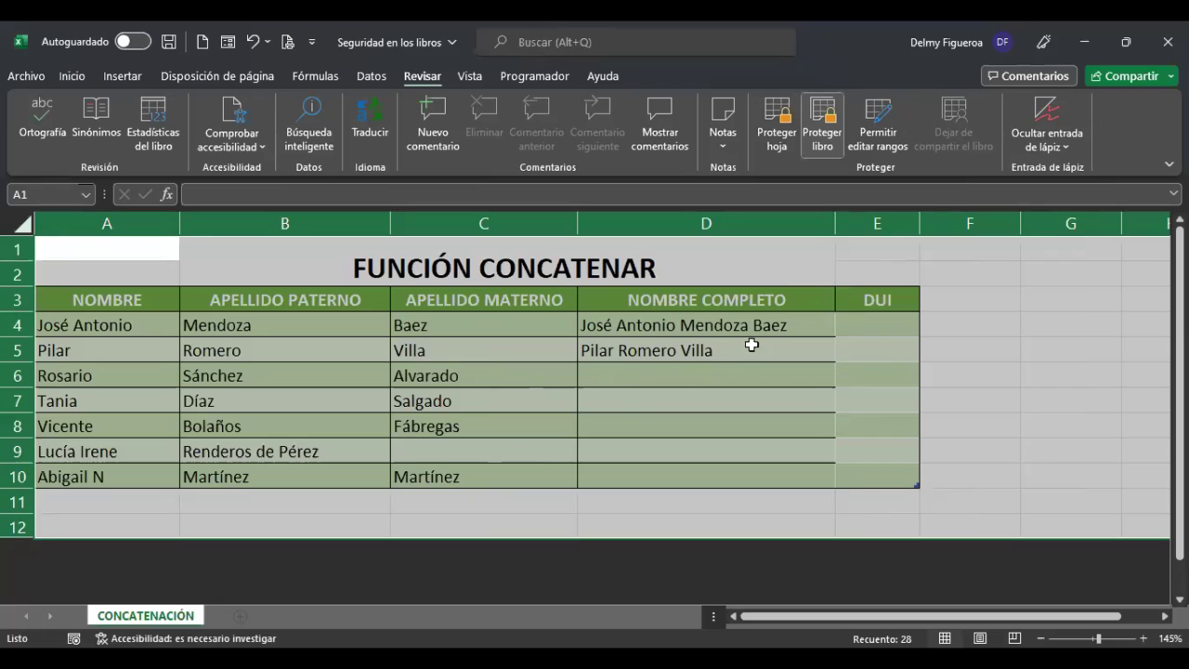
Protect the sheet again with default permissions.
{"action": "left_click", "coordinate": [728, 375]}
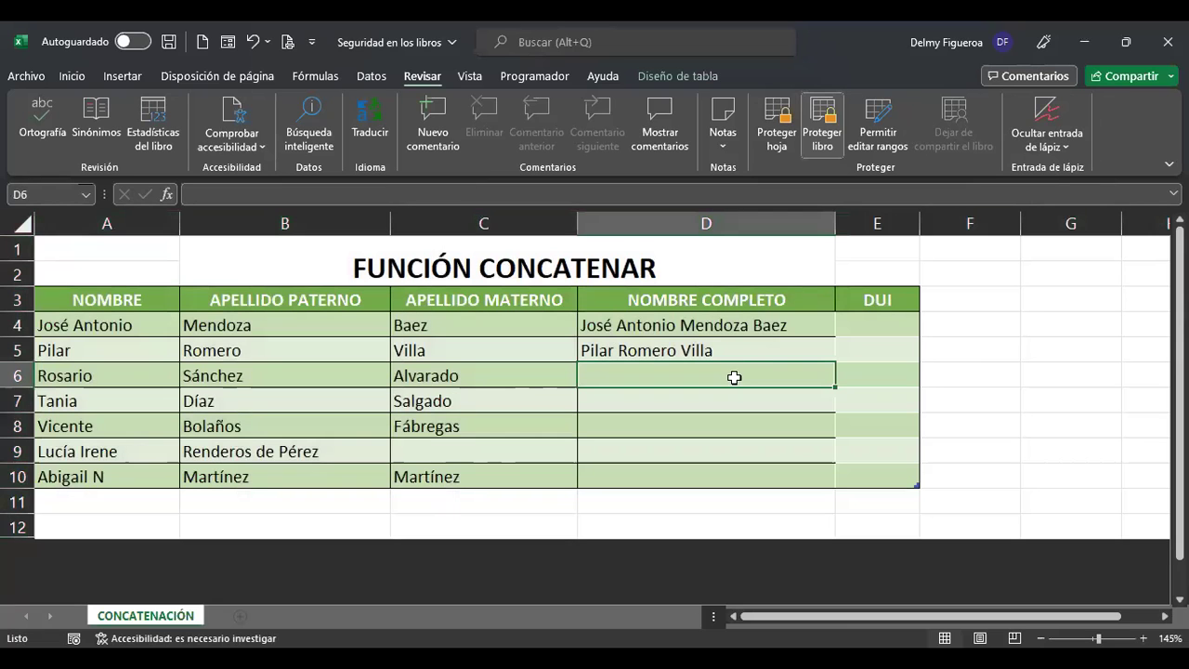
{"action": "left_click", "coordinate": [777, 138]}
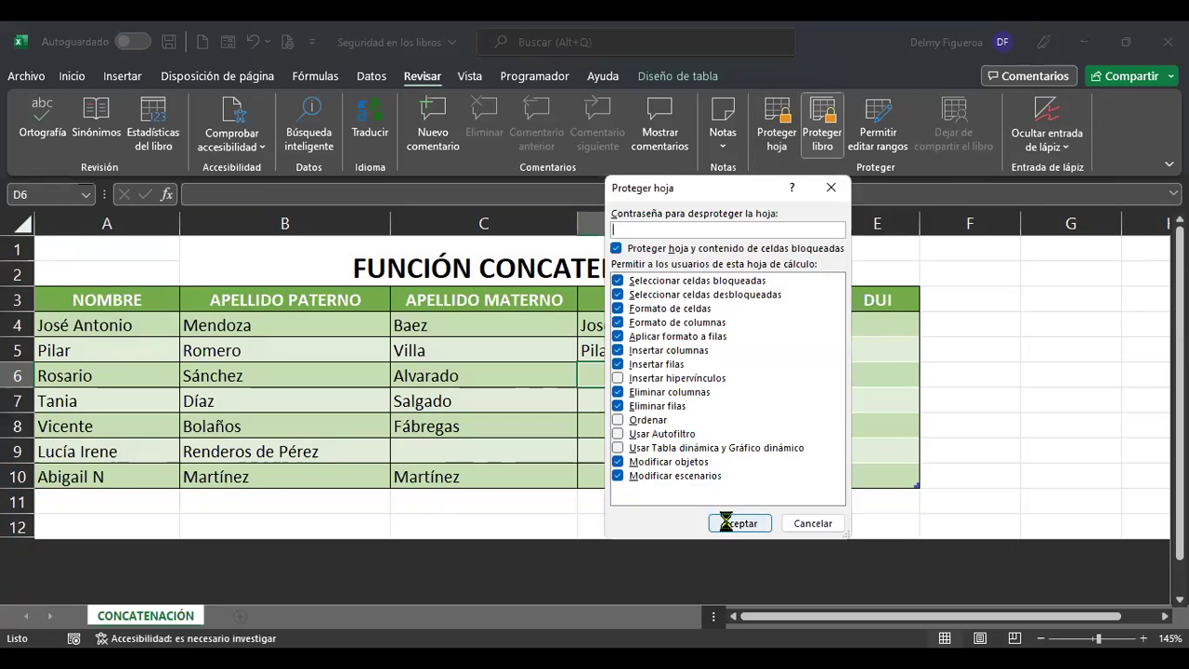
{"action": "left_click", "coordinate": [727, 523]}
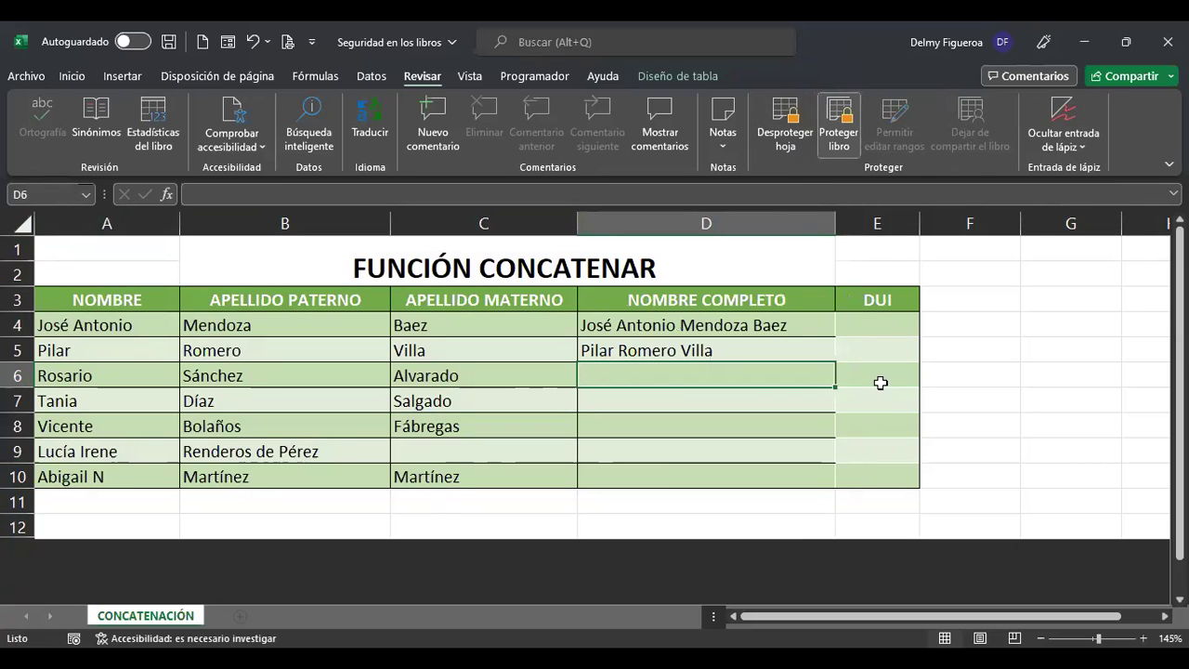
Try editing D4 and A10, dismissing each protected-sheet warning.
{"action": "left_click", "coordinate": [746, 321]}
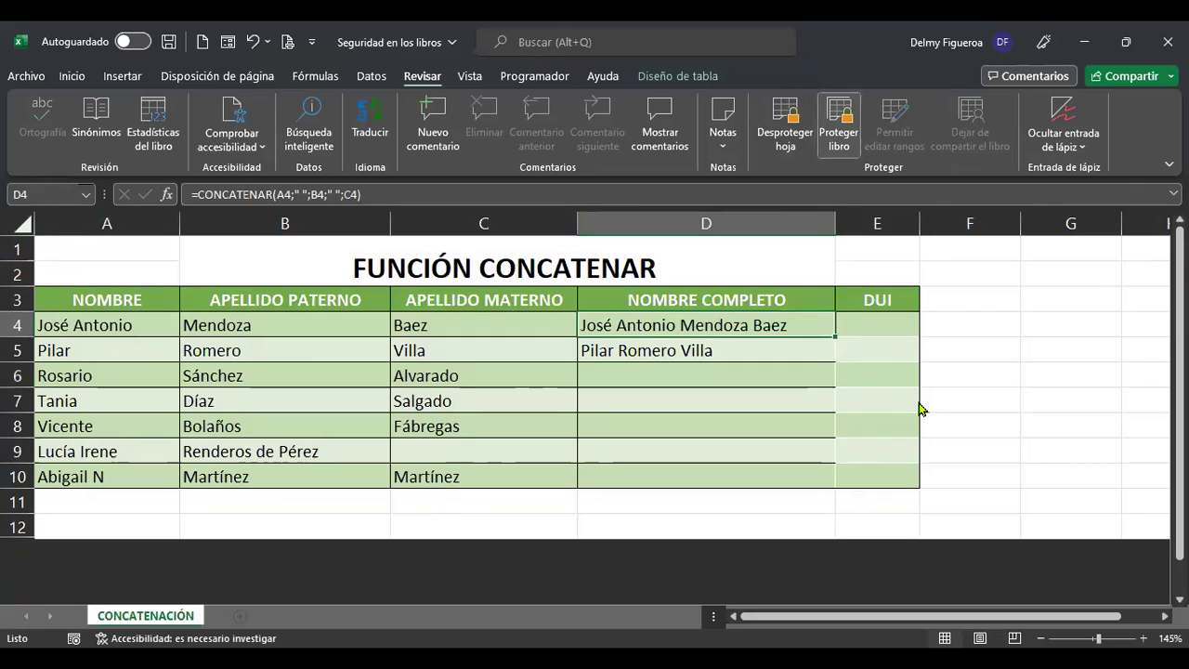
{"action": "double_click", "coordinate": [920, 409]}
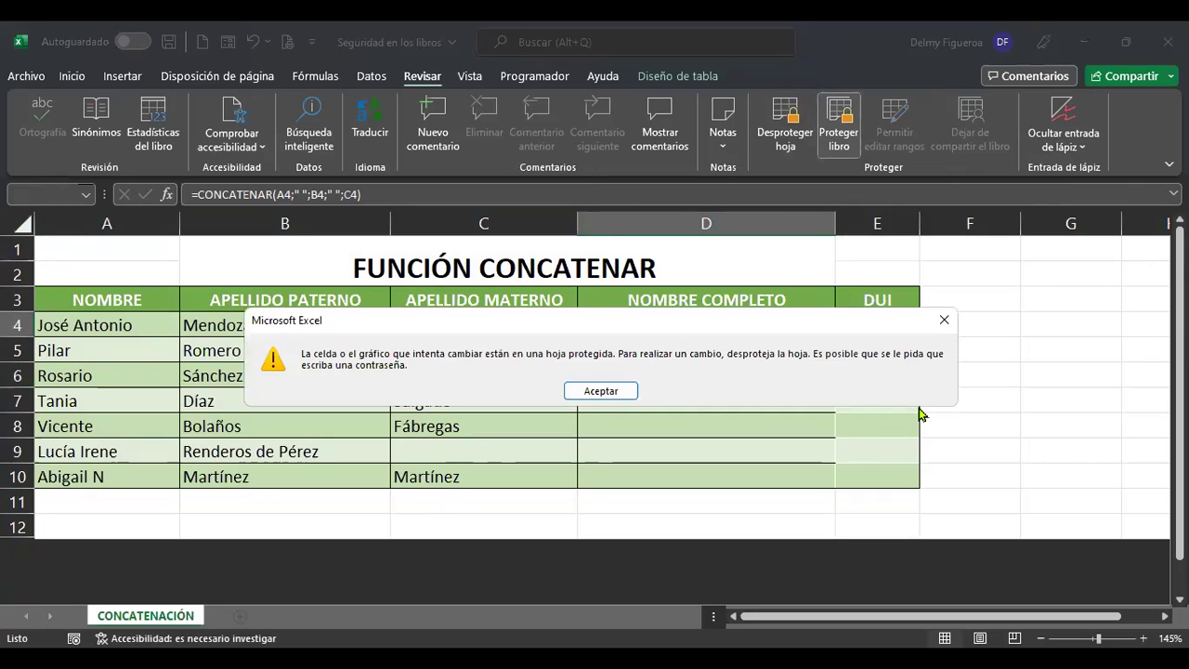
{"action": "key", "text": "Return"}
{"action": "left_click", "coordinate": [775, 376]}
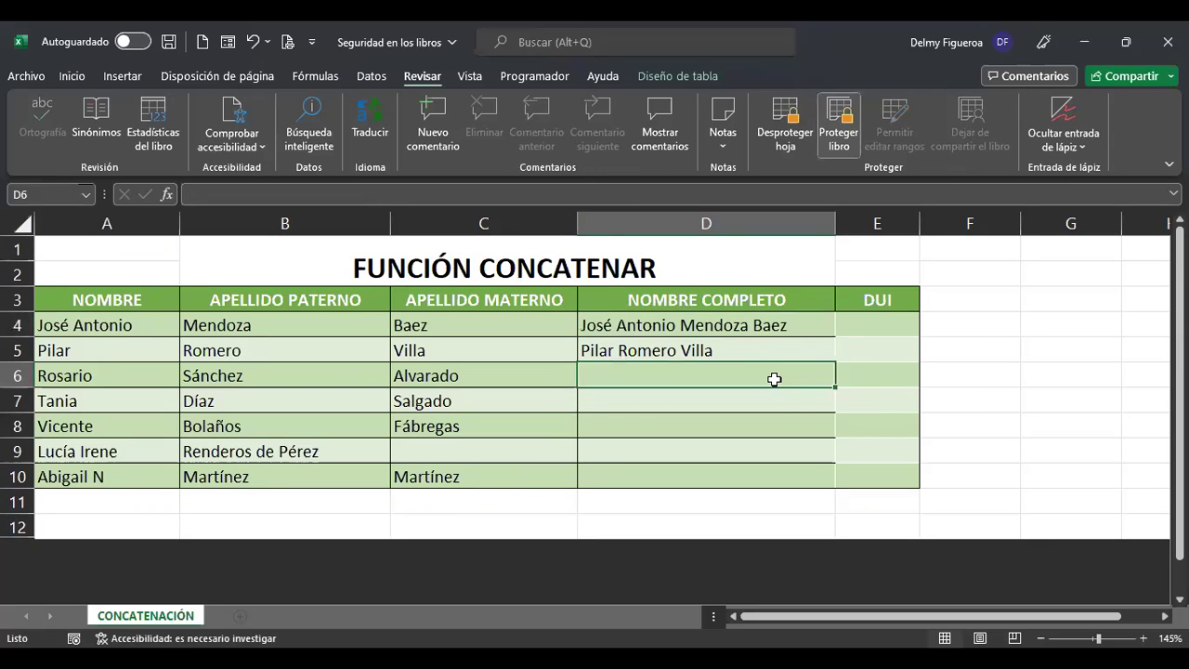
{"action": "left_click", "coordinate": [525, 375]}
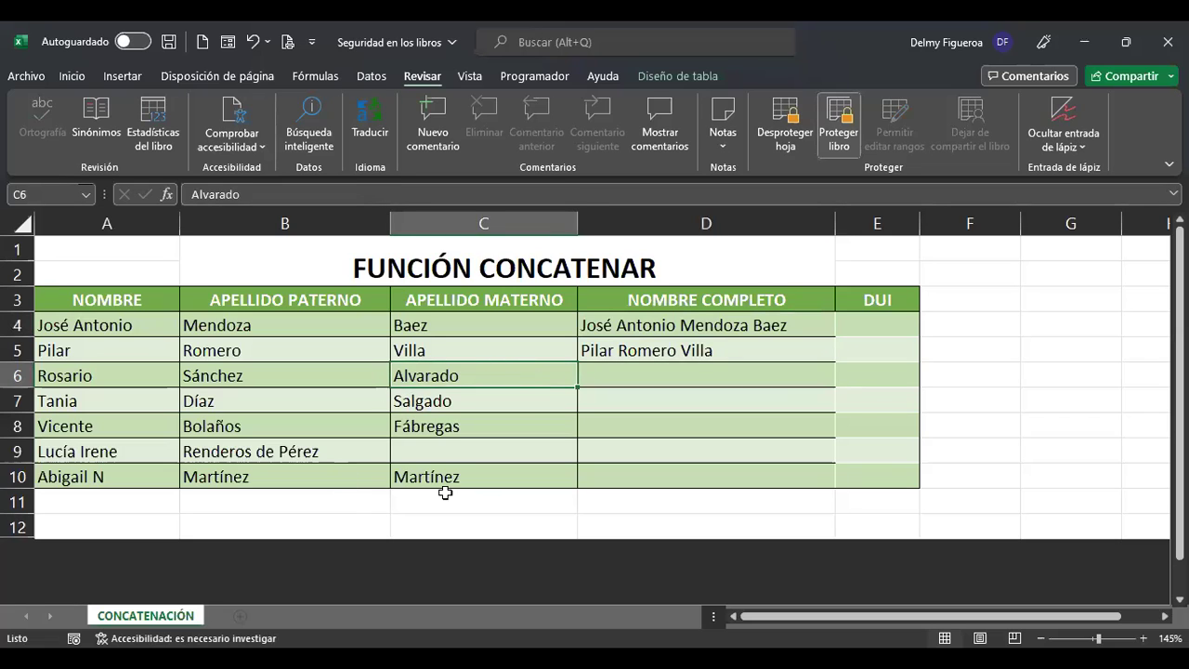
{"action": "left_click", "coordinate": [111, 480]}
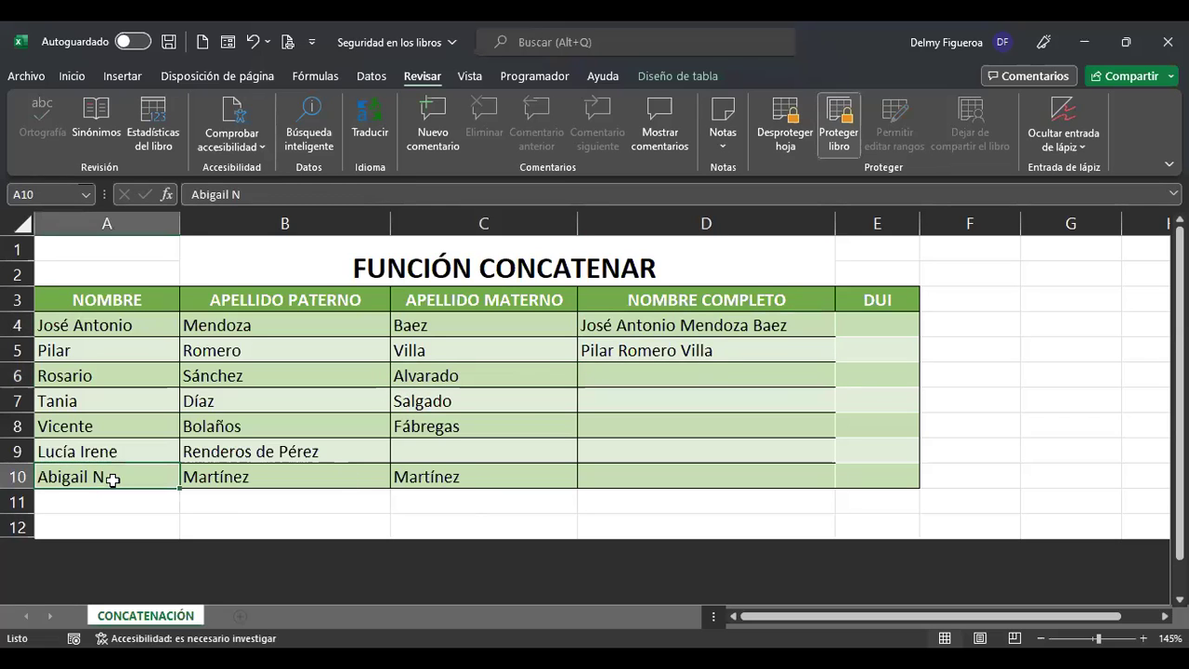
{"action": "left_click", "coordinate": [313, 212]}
{"action": "left_click", "coordinate": [602, 390]}
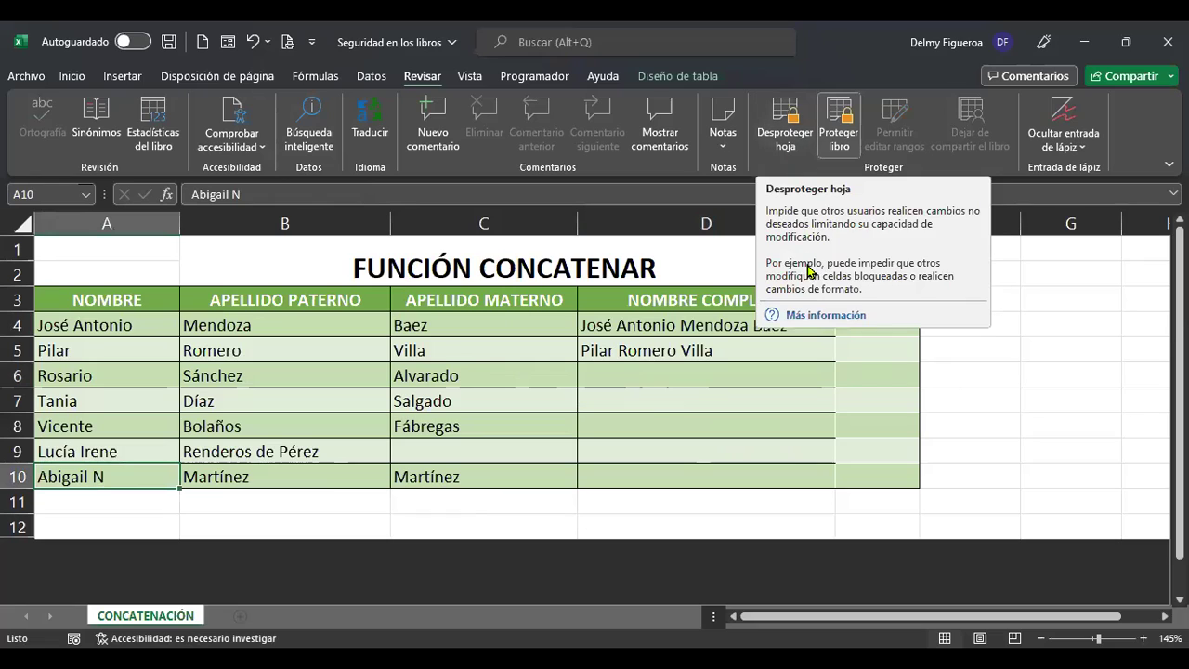
Try editing DUI cell E5, dismiss the protected-sheet warning, and unprotect the sheet.
{"action": "left_click", "coordinate": [783, 394]}
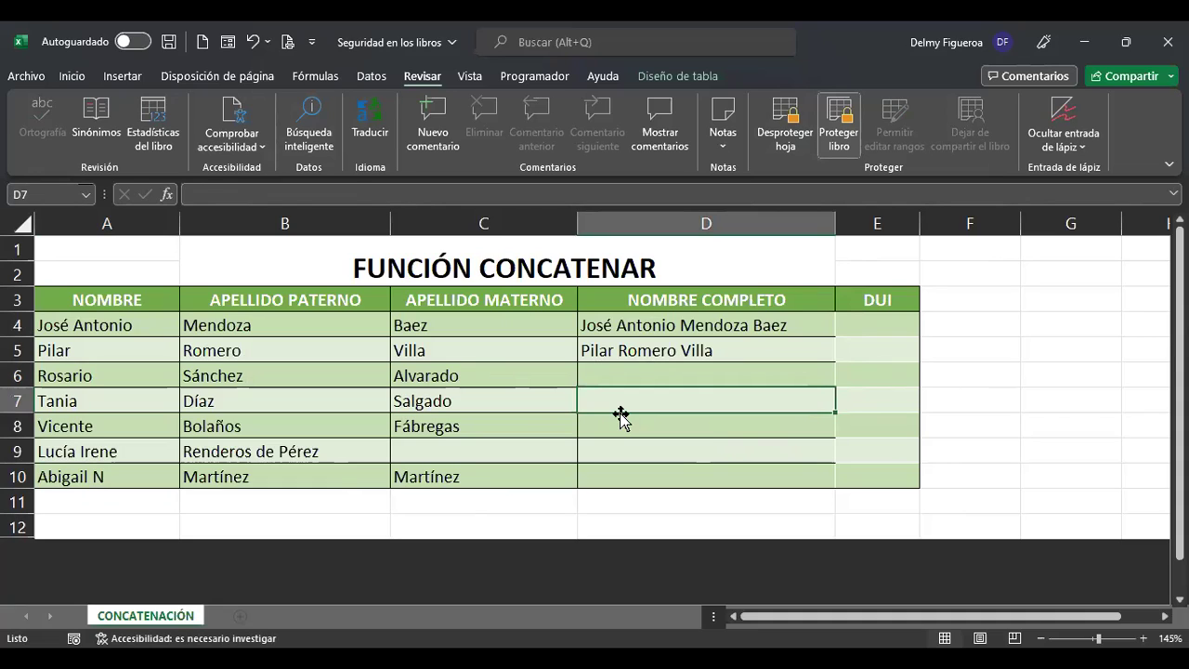
{"action": "left_click_drag", "start_coordinate": [641, 327], "coordinate": [658, 474]}
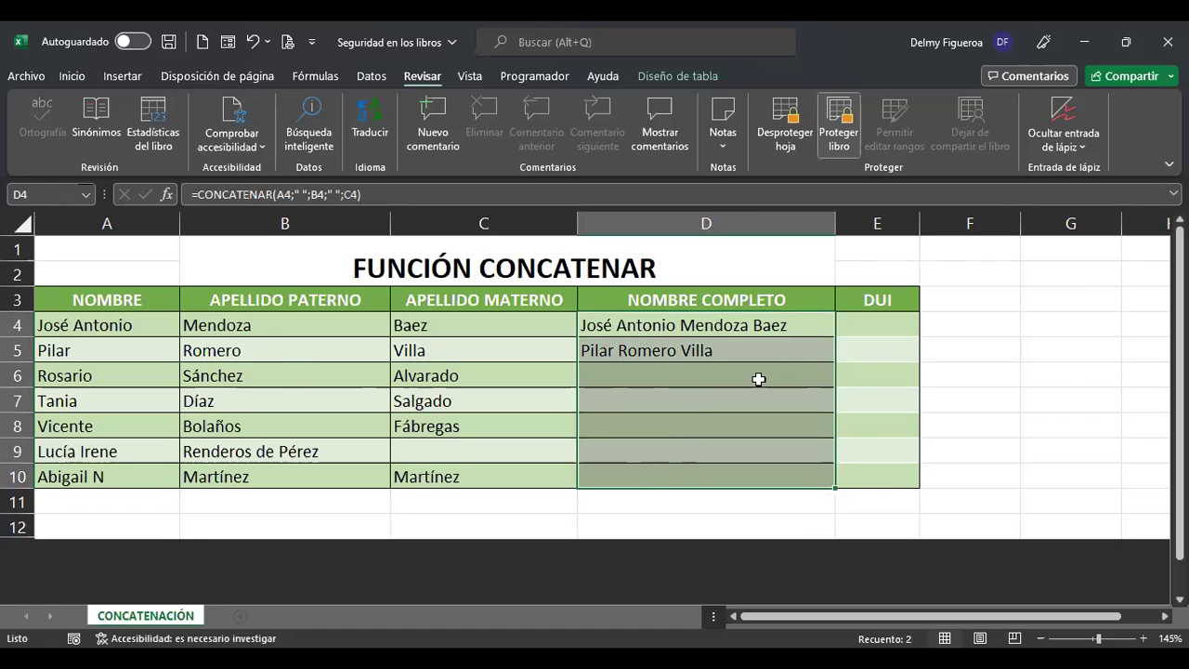
{"action": "left_click", "coordinate": [879, 355]}
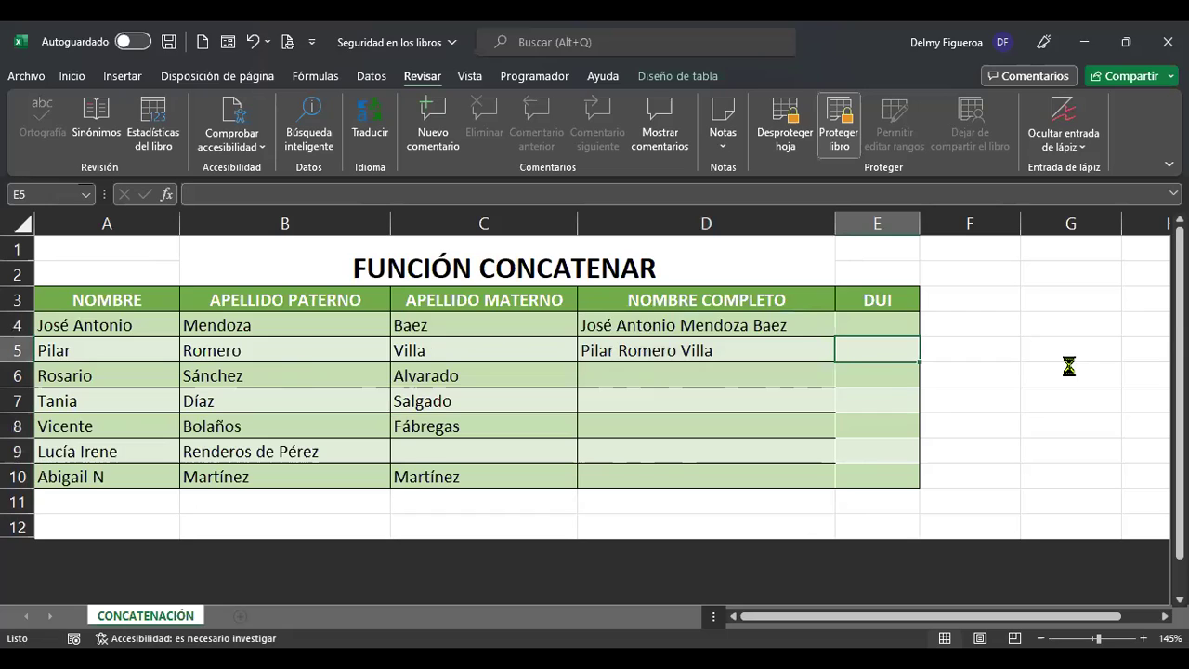
{"action": "key", "text": "Return"}
{"action": "left_click", "coordinate": [799, 138]}
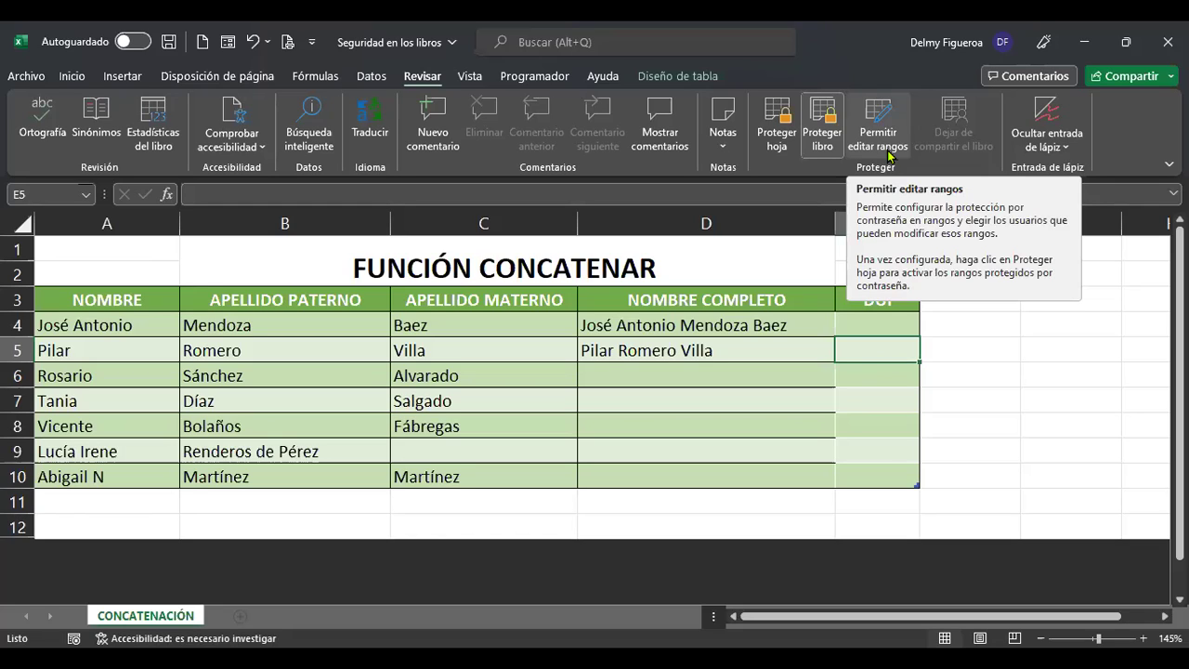
Dismiss Permitir editar rangos without changes and select the DUI cells E4:E10.
{"action": "left_click", "coordinate": [883, 147]}
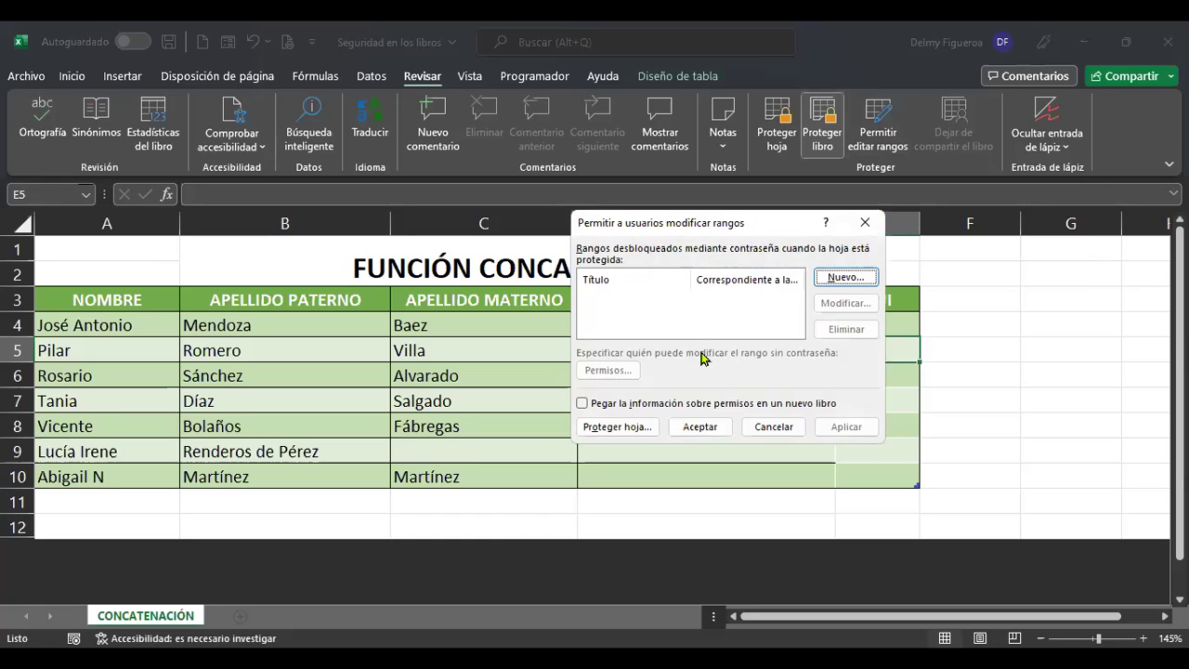
{"action": "left_click", "coordinate": [774, 428]}
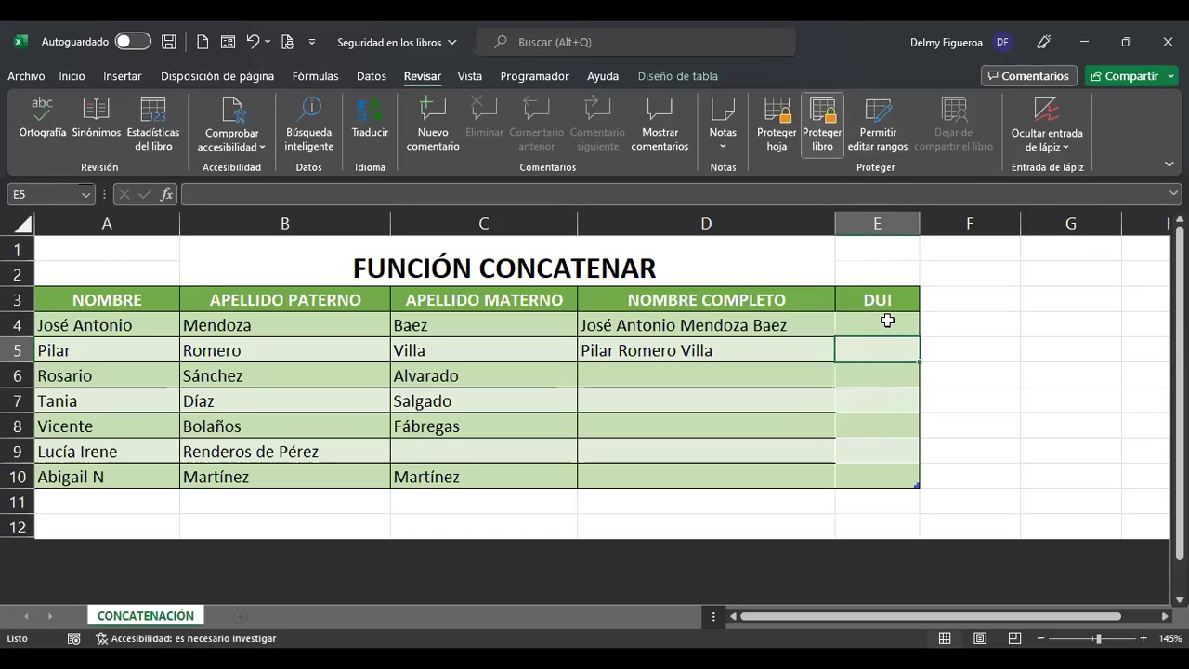
{"action": "left_click_drag", "start_coordinate": [887, 321], "coordinate": [886, 472]}
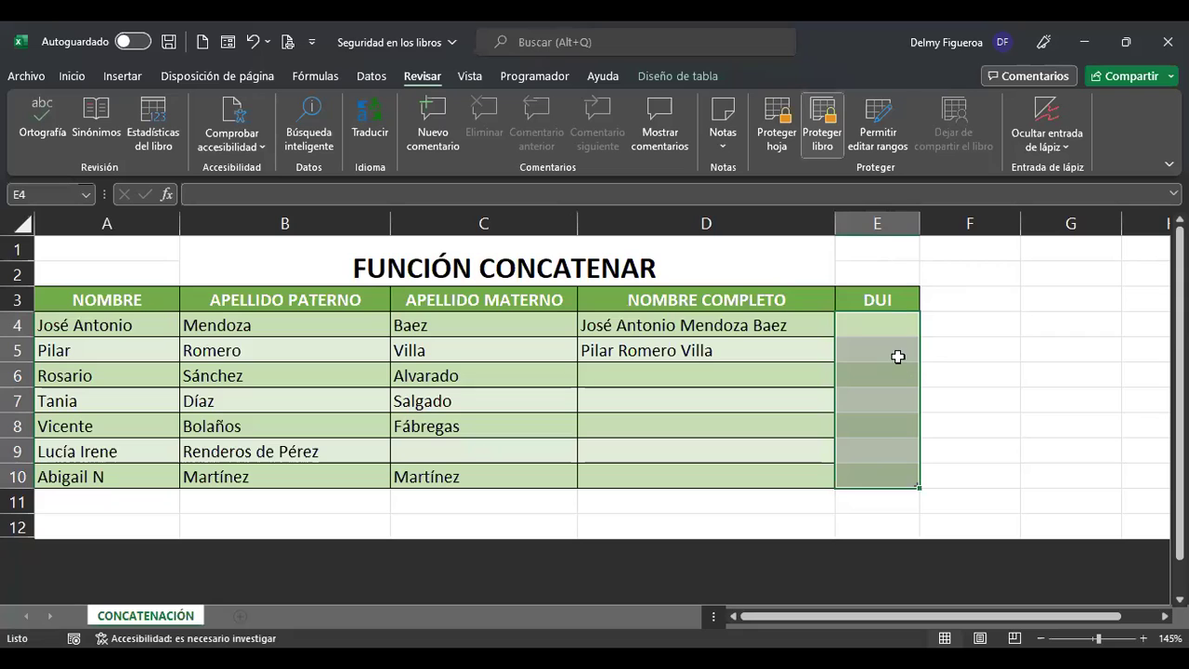
Add a new editable range titled 'DUI' for $E$4:$E$10 with a confirmed range password, applied.
{"action": "left_click", "coordinate": [881, 139]}
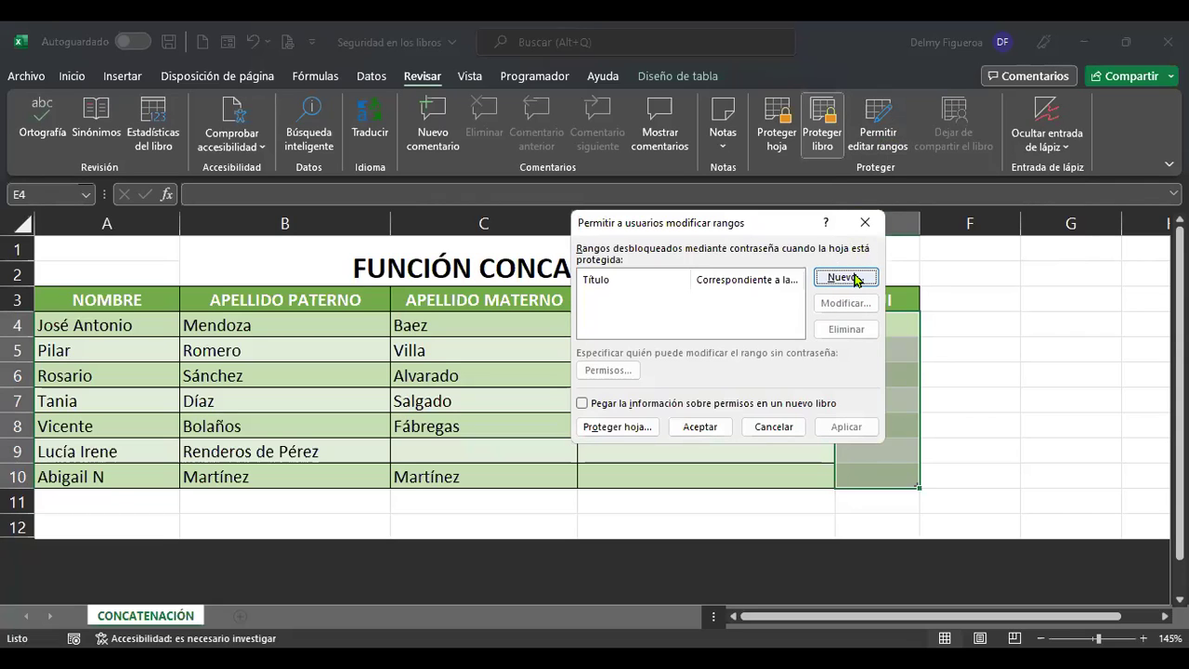
{"action": "left_click", "coordinate": [844, 278]}
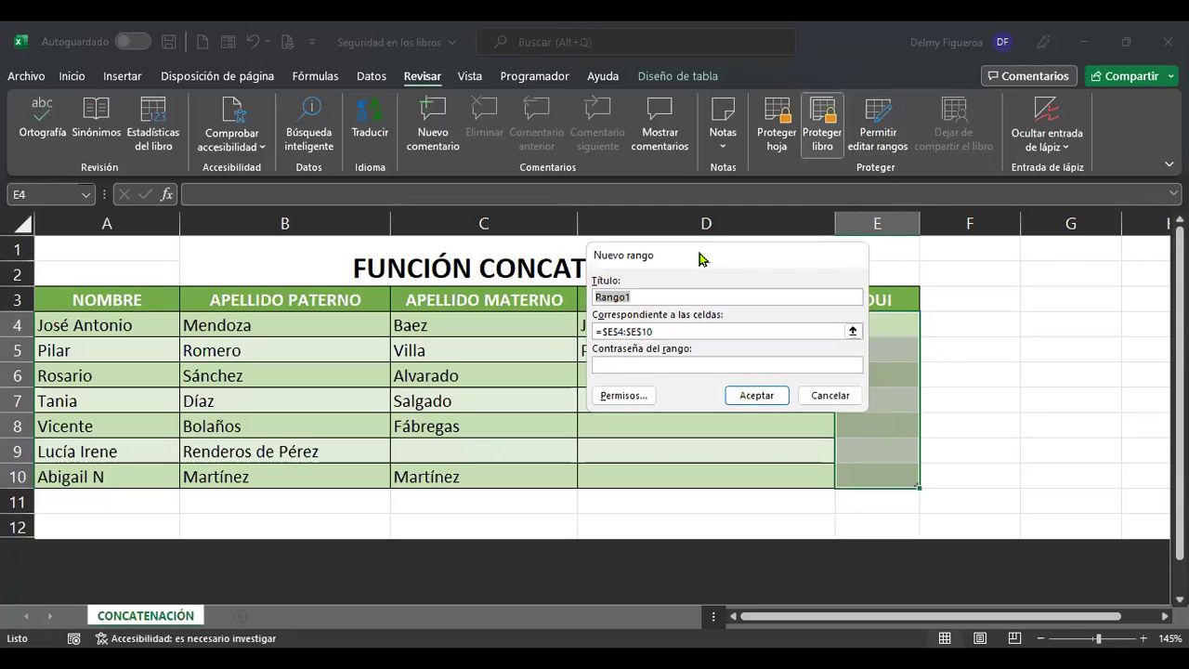
{"action": "left_click_drag", "start_coordinate": [603, 258], "coordinate": [508, 254]}
{"action": "left_click", "coordinate": [567, 294]}
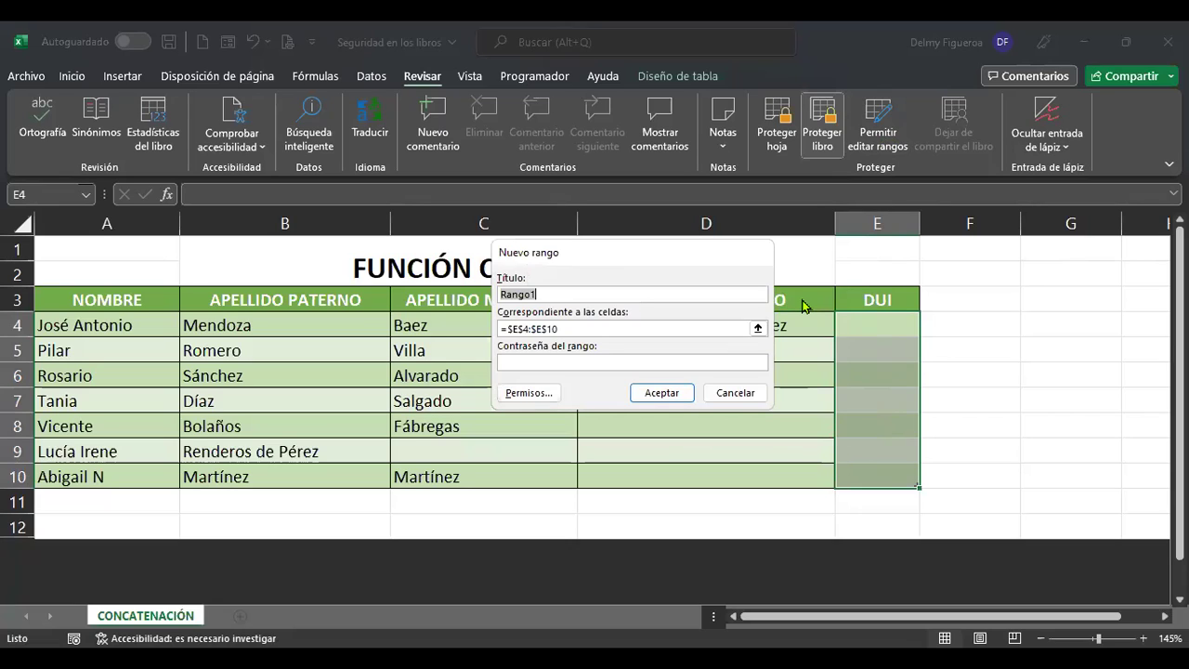
{"action": "key", "text": "ctrl+a"}
{"action": "type", "text": "DU"}
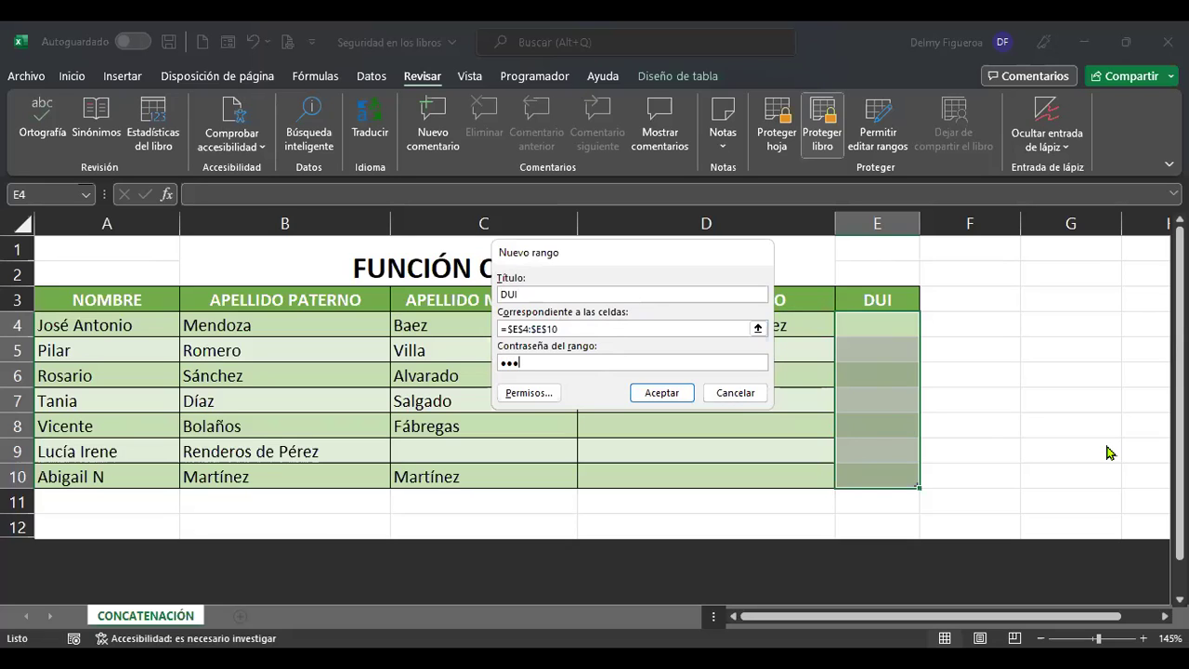
{"action": "left_click", "coordinate": [686, 394]}
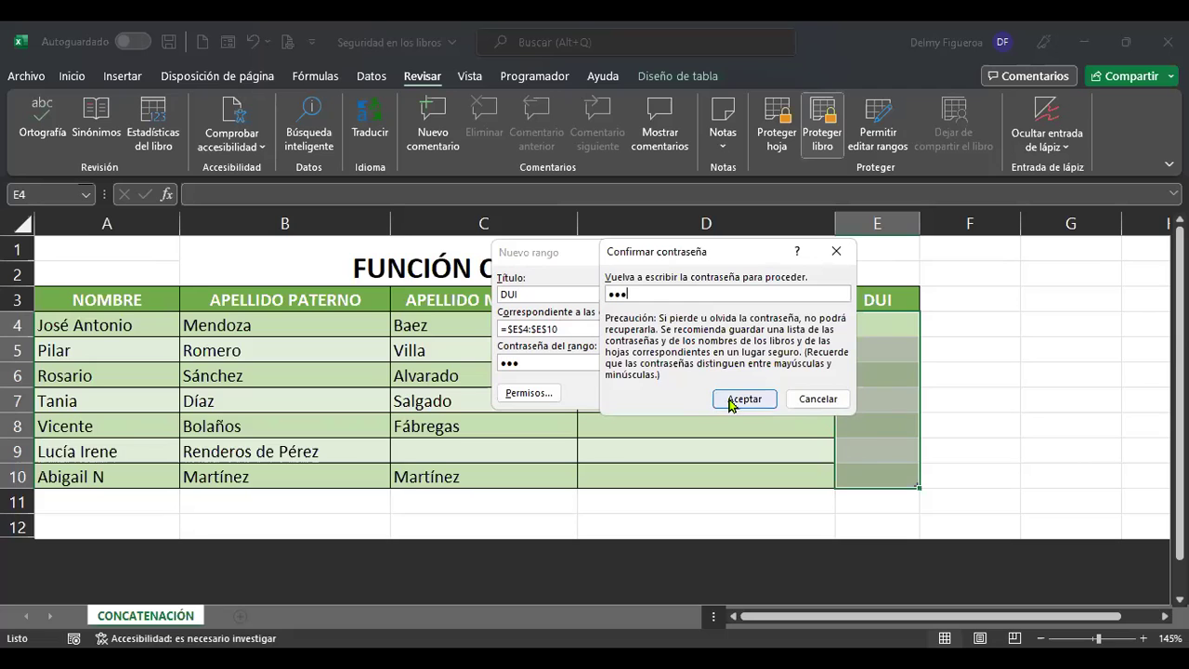
{"action": "left_click", "coordinate": [731, 401]}
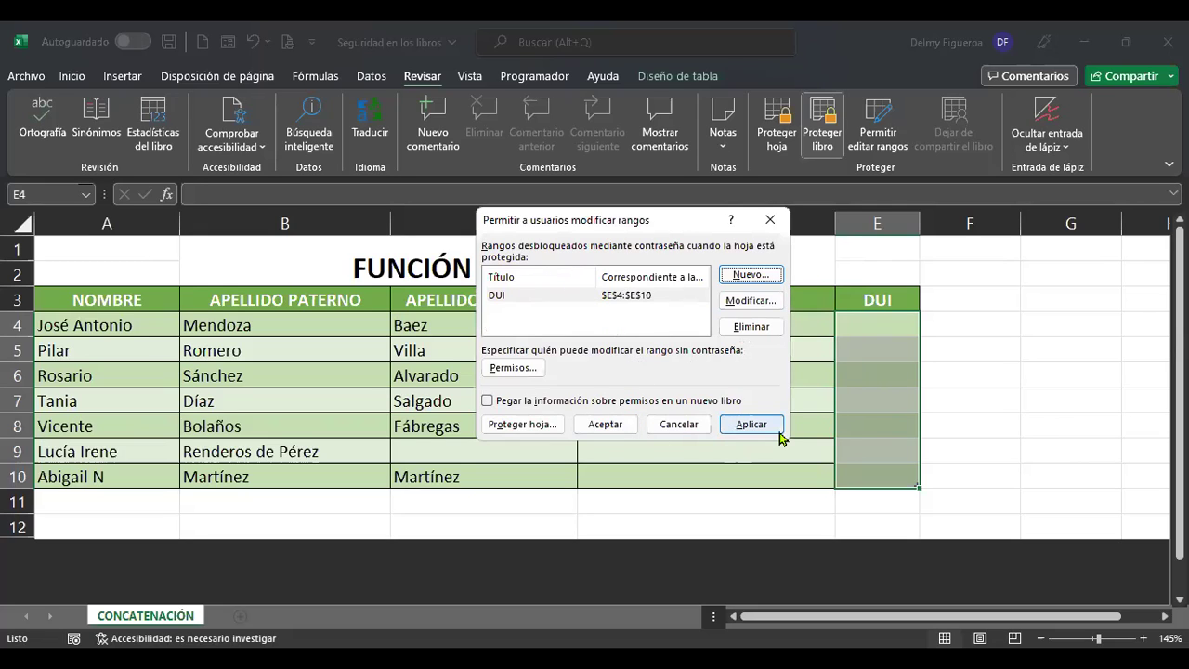
{"action": "left_click", "coordinate": [751, 425]}
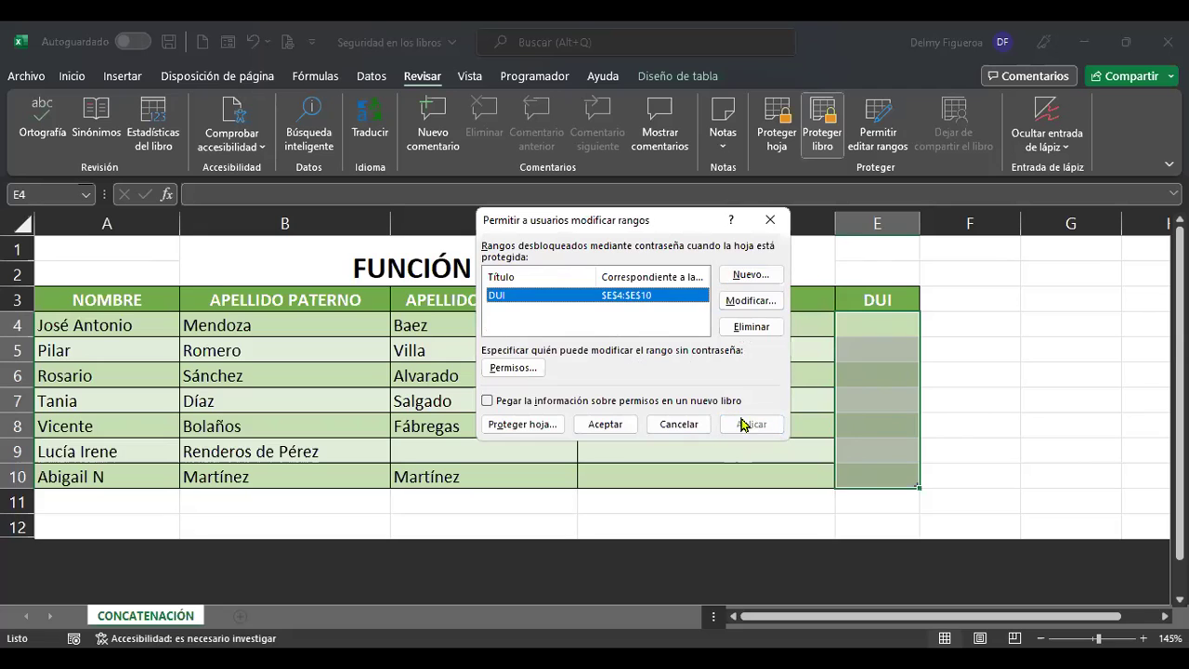
{"action": "left_click", "coordinate": [605, 425]}
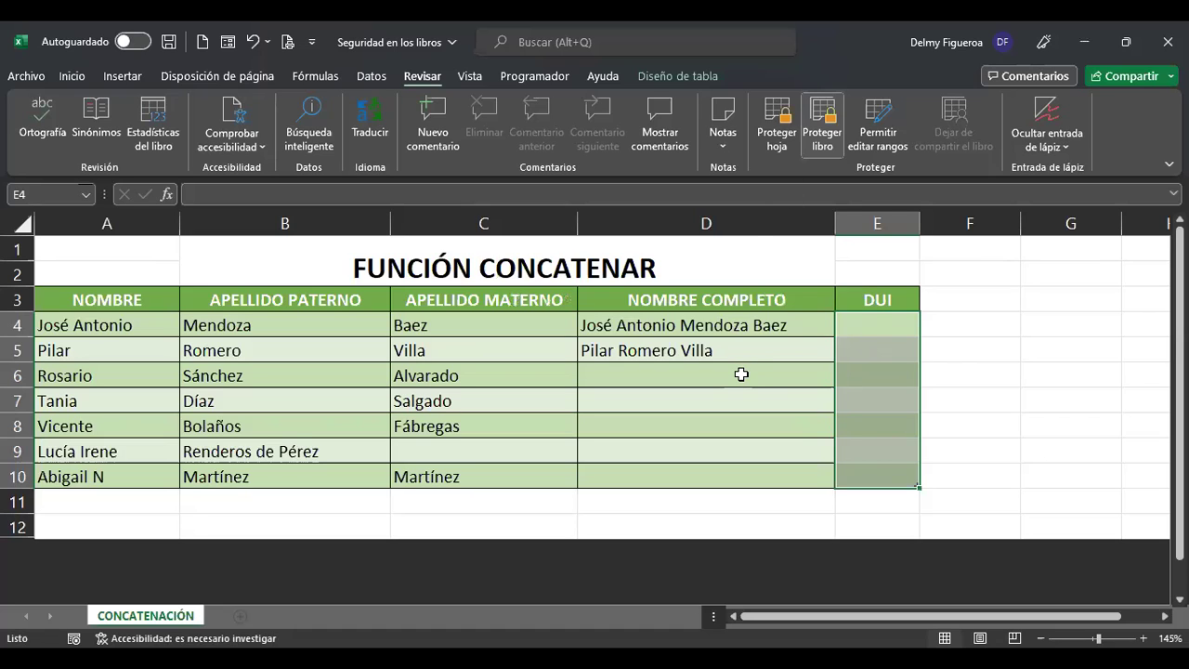
Cancel the stray entry in D6 and re-protect the sheet with no password and default permissions.
{"action": "left_click", "coordinate": [799, 382]}
{"action": "type", "text": "g"}
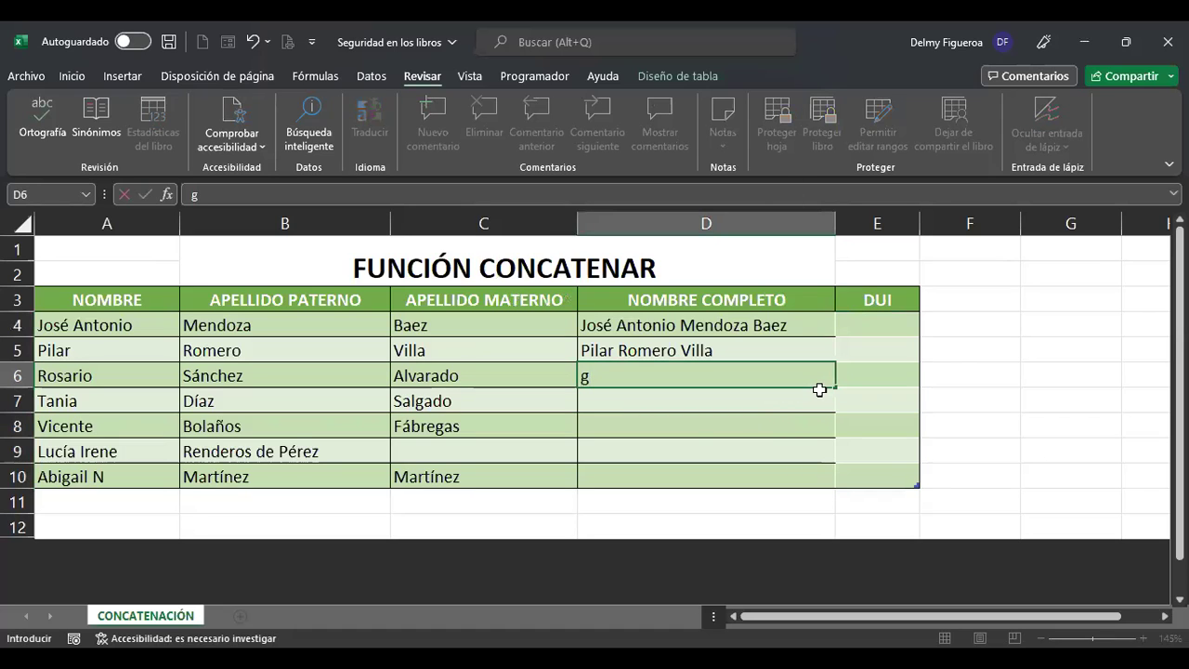
{"action": "key", "text": "Escape"}
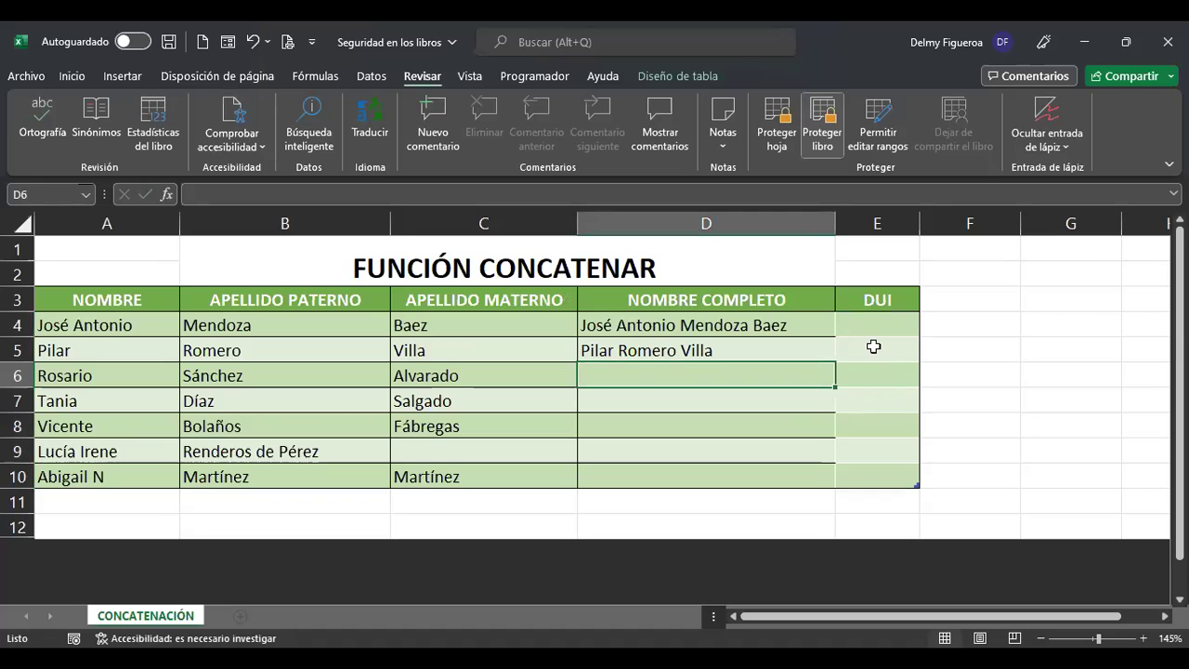
{"action": "left_click", "coordinate": [776, 139]}
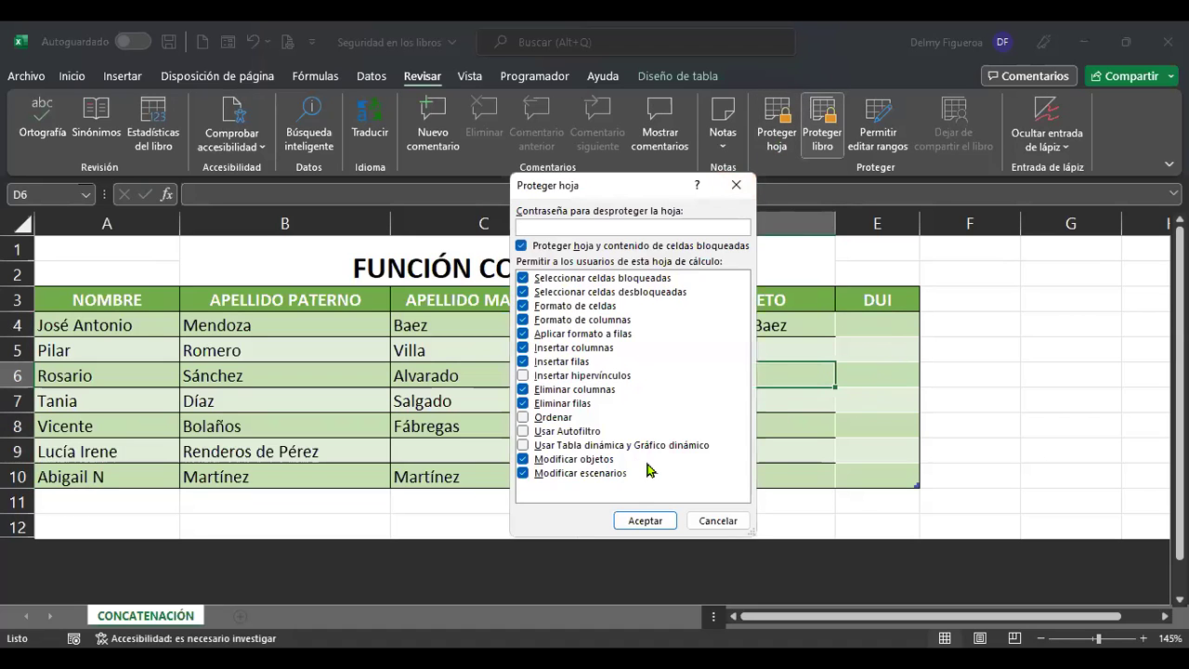
{"action": "left_click", "coordinate": [646, 520]}
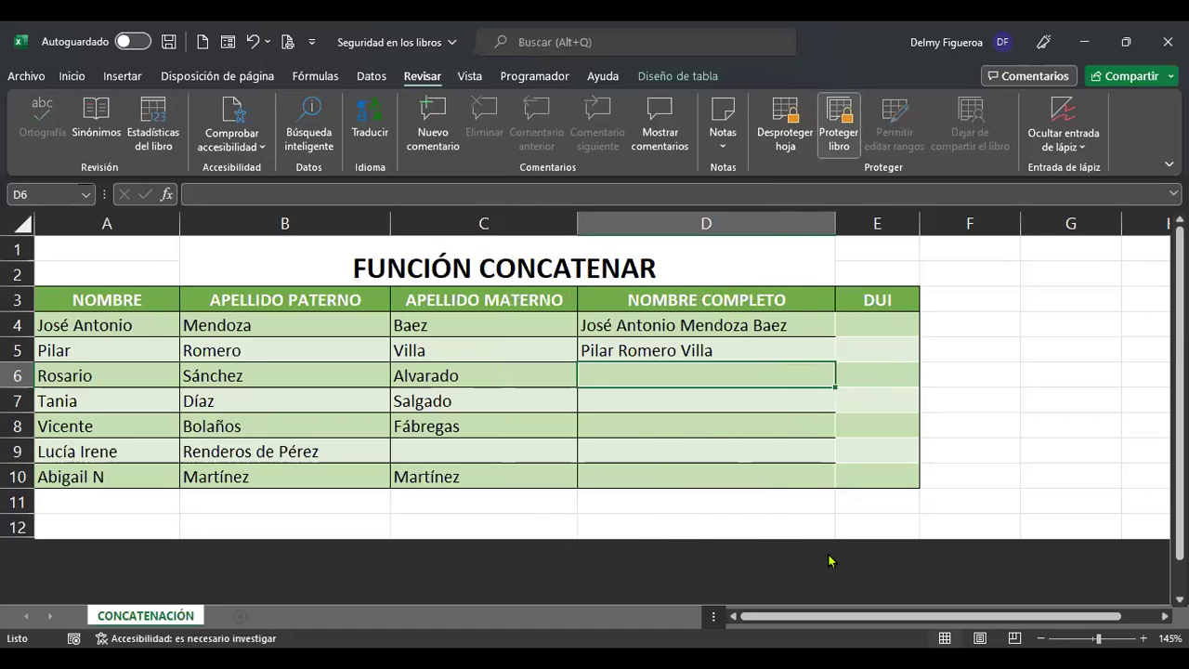
{"action": "left_click", "coordinate": [734, 420]}
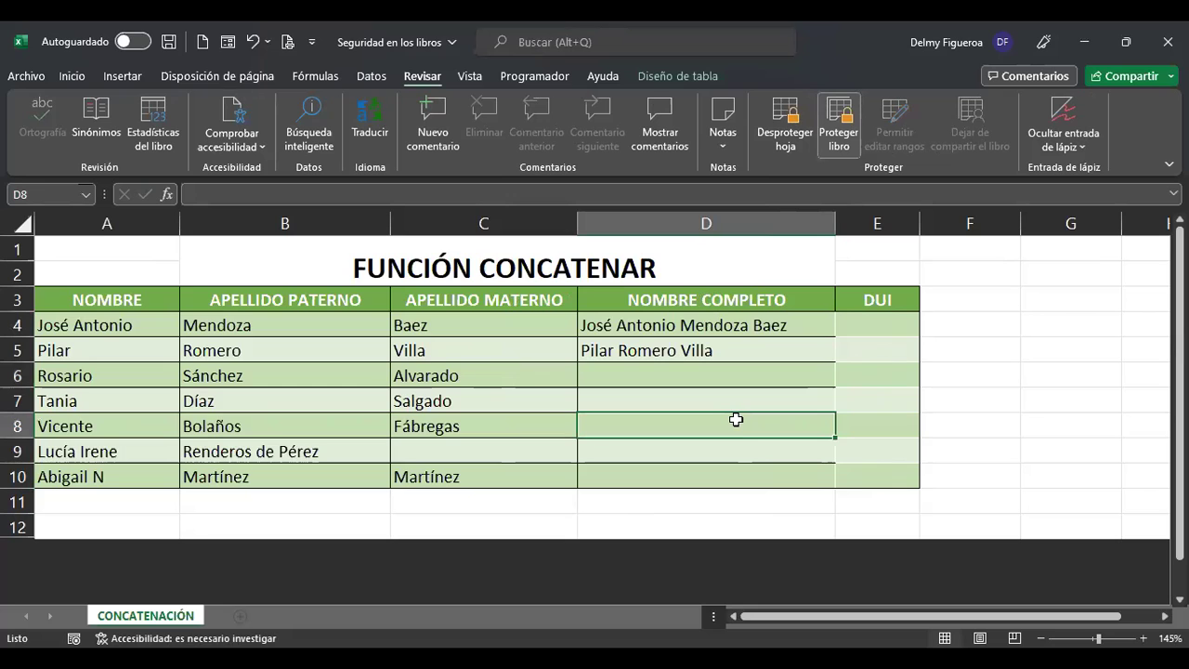
{"action": "double_click", "coordinate": [737, 428]}
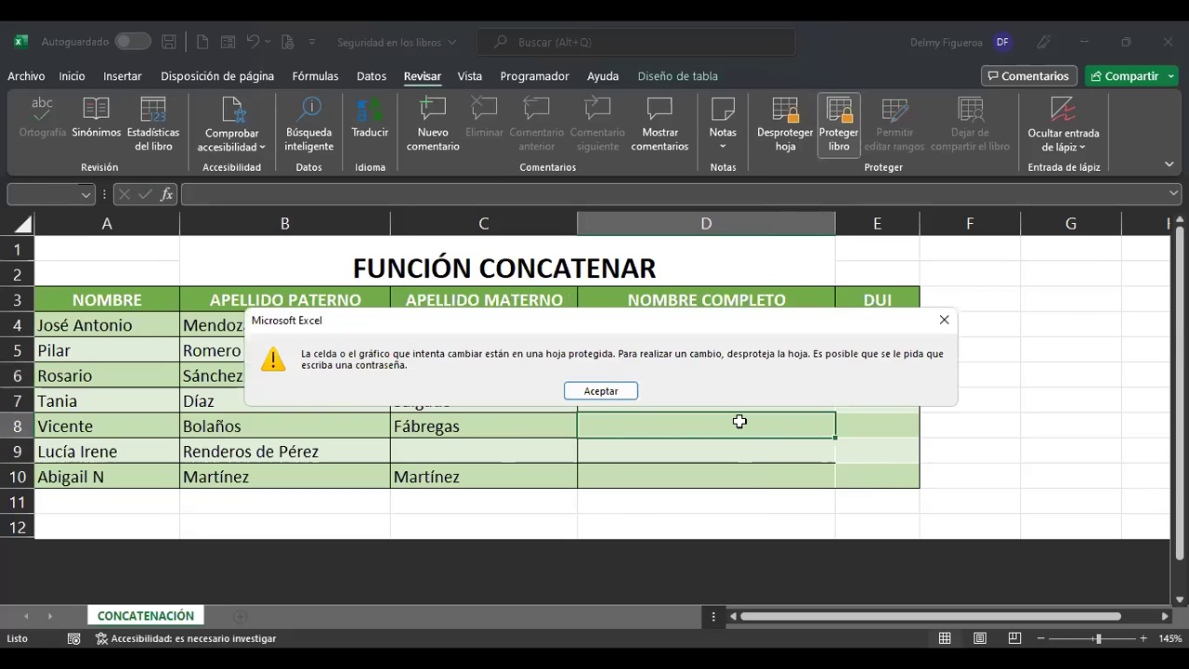
{"action": "key", "text": "Return"}
{"action": "left_click", "coordinate": [463, 451]}
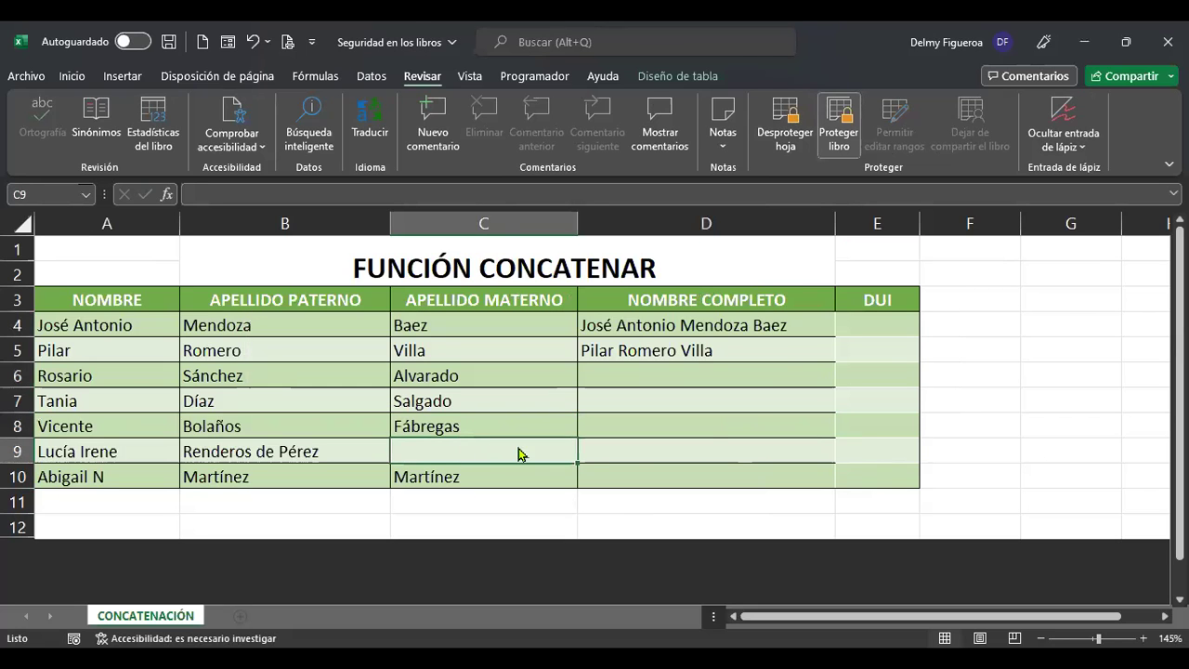
{"action": "double_click", "coordinate": [717, 449]}
{"action": "key", "text": "Return"}
{"action": "left_click", "coordinate": [880, 324]}
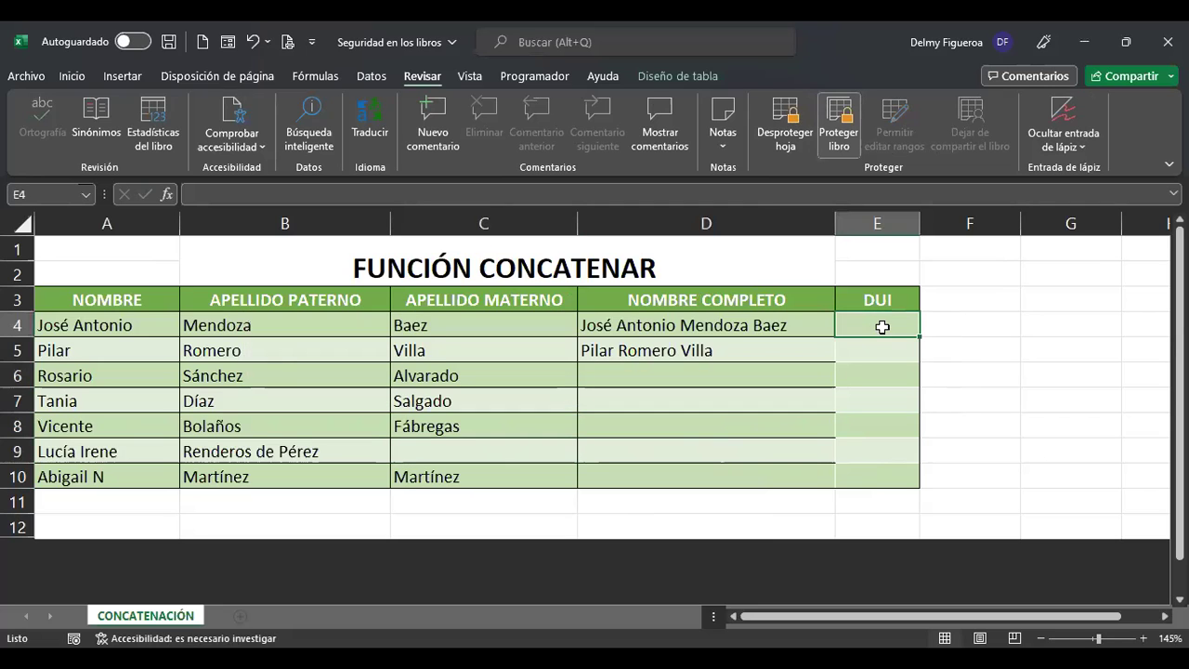
{"action": "key", "text": "F2"}
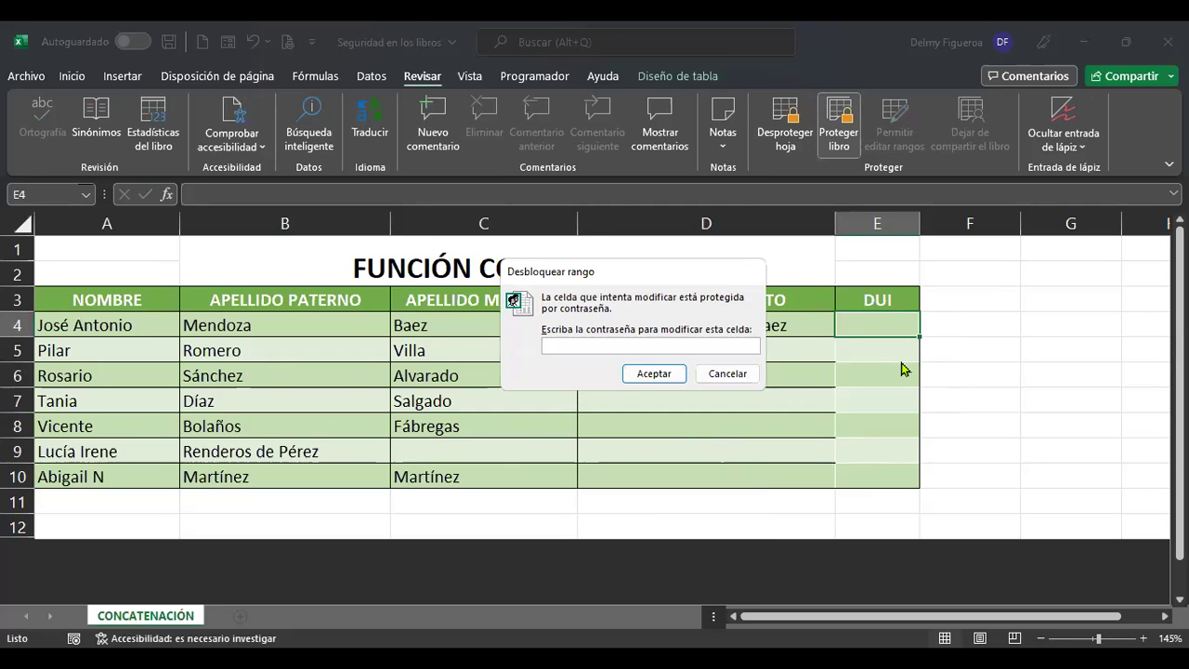
{"action": "key", "text": "Escape"}
{"action": "left_click_drag", "start_coordinate": [147, 302], "coordinate": [706, 478]}
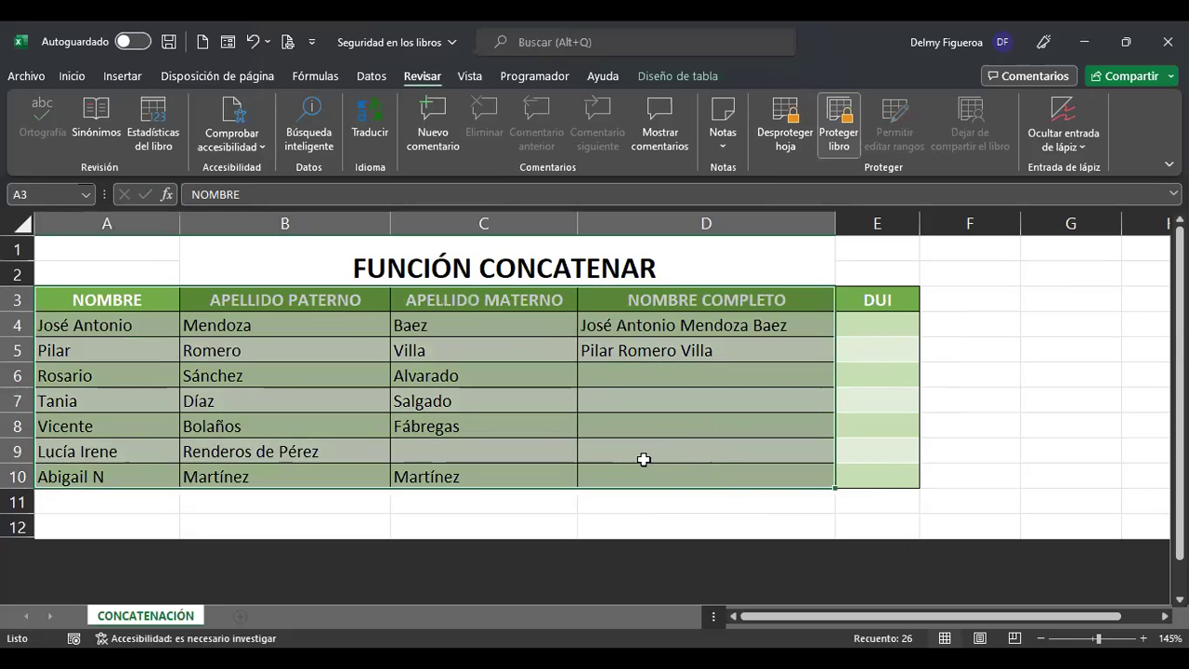
{"action": "left_click", "coordinate": [873, 319]}
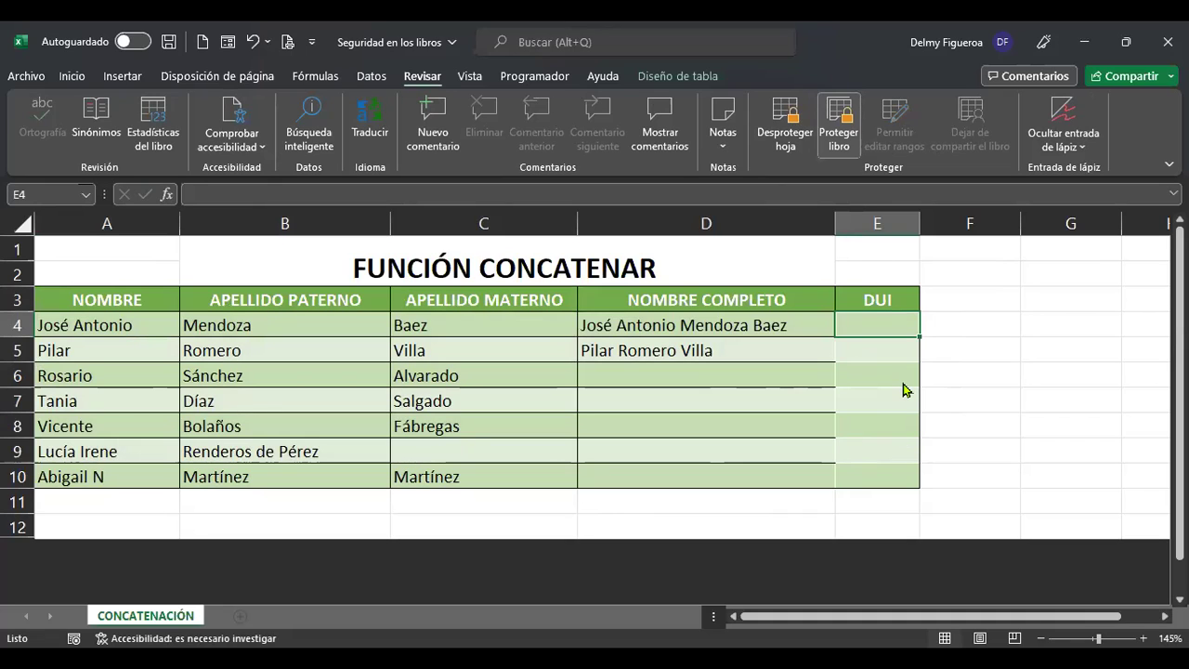
Unlock the DUI range with its password and enter 1 in cell E4.
{"action": "key", "text": "F2"}
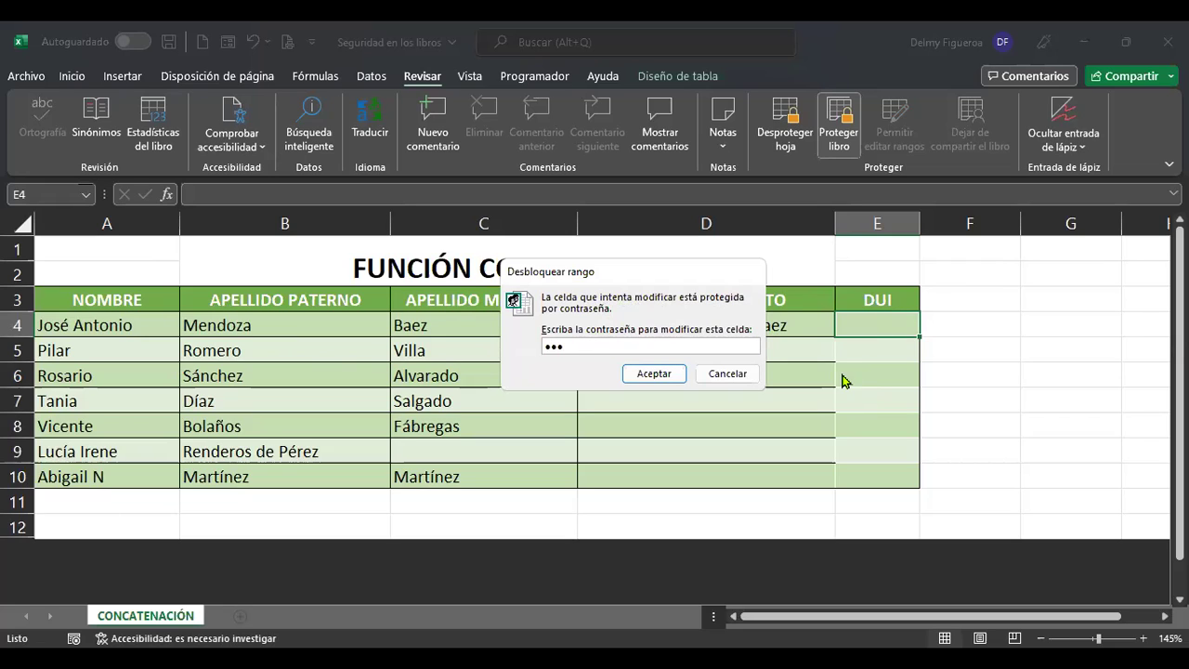
{"action": "left_click", "coordinate": [654, 375]}
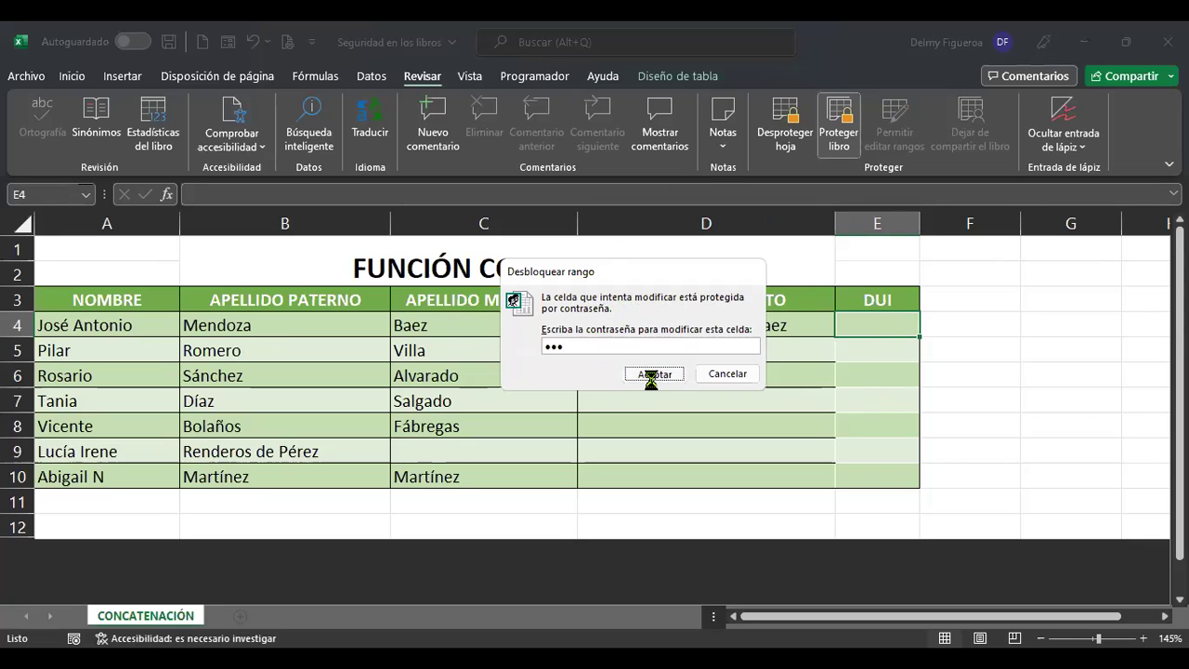
{"action": "type", "text": "1"}
{"action": "key", "text": "Return"}
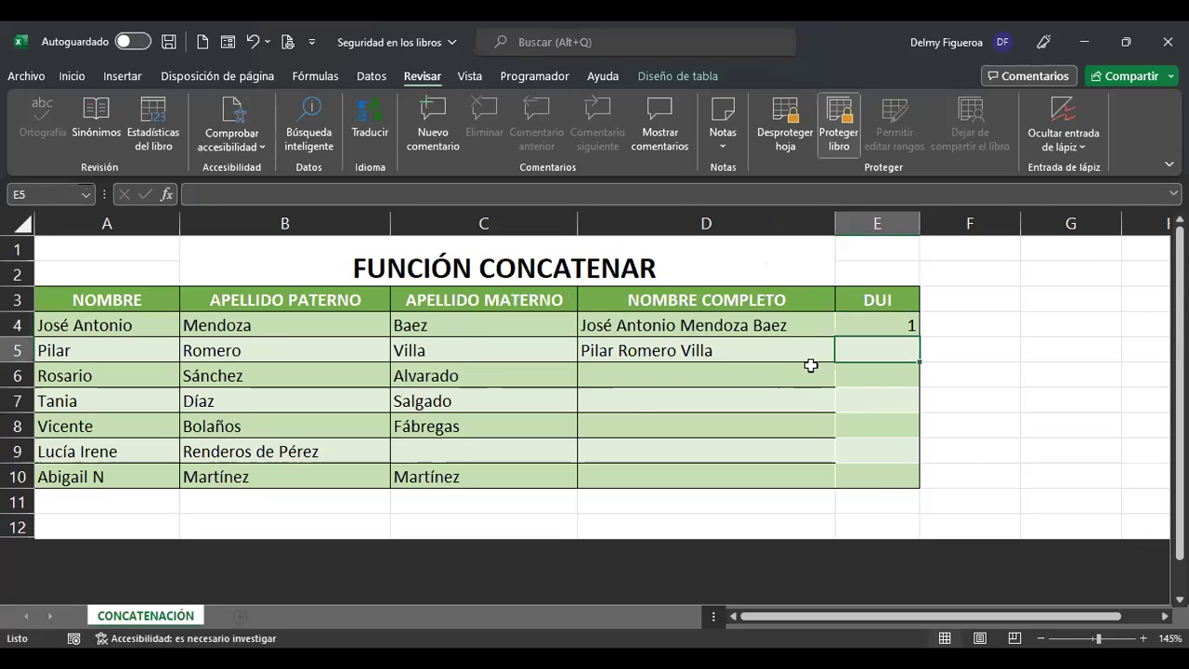
Confirm that locked cells D6 and C9 refuse edits, dismissing the protected-sheet warnings.
{"action": "left_click", "coordinate": [762, 375]}
{"action": "double_click", "coordinate": [764, 382]}
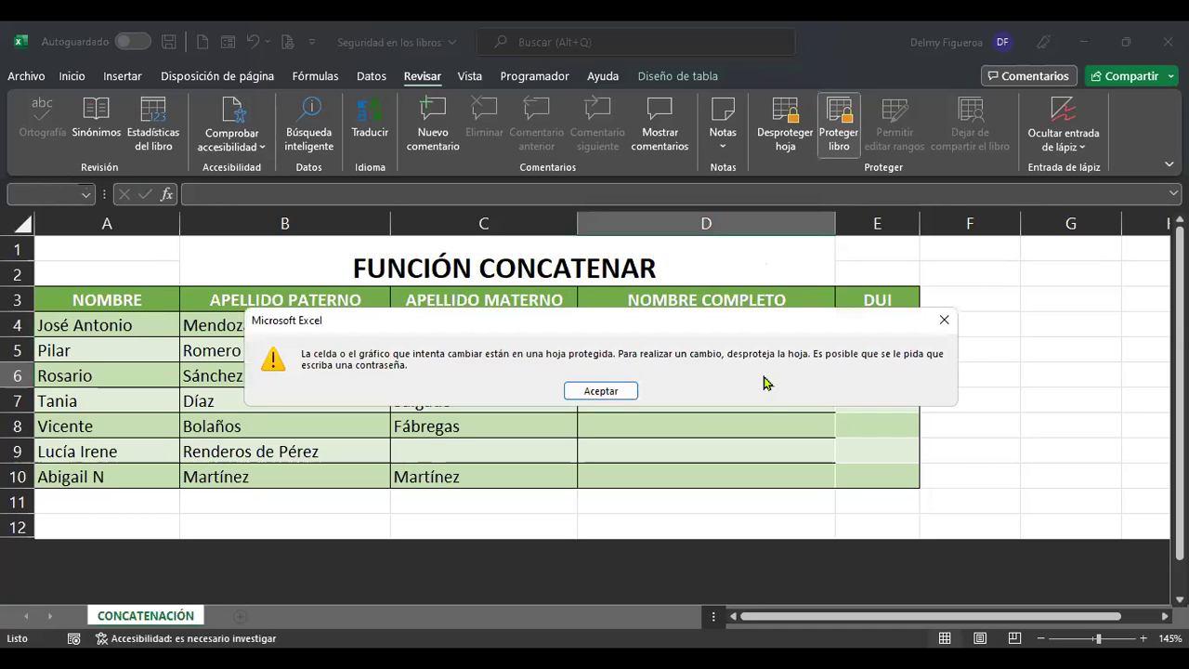
{"action": "key", "text": "Return"}
{"action": "left_click", "coordinate": [493, 451]}
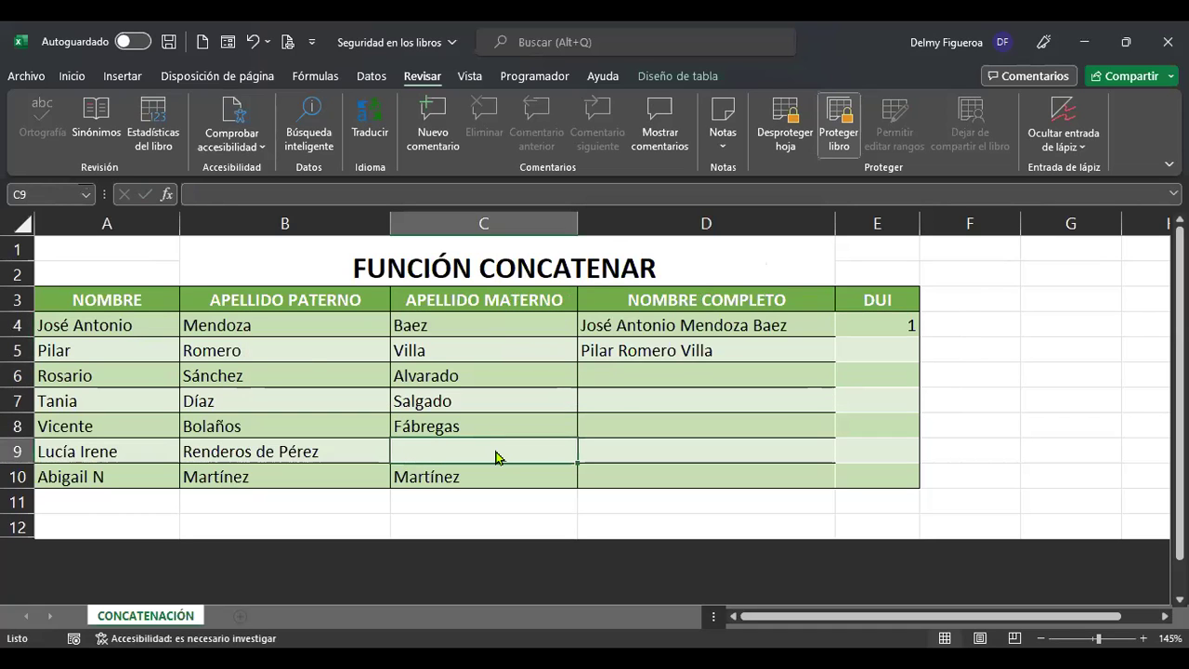
{"action": "double_click", "coordinate": [495, 453]}
{"action": "key", "text": "Return"}
{"action": "left_click_drag", "start_coordinate": [130, 299], "coordinate": [721, 466]}
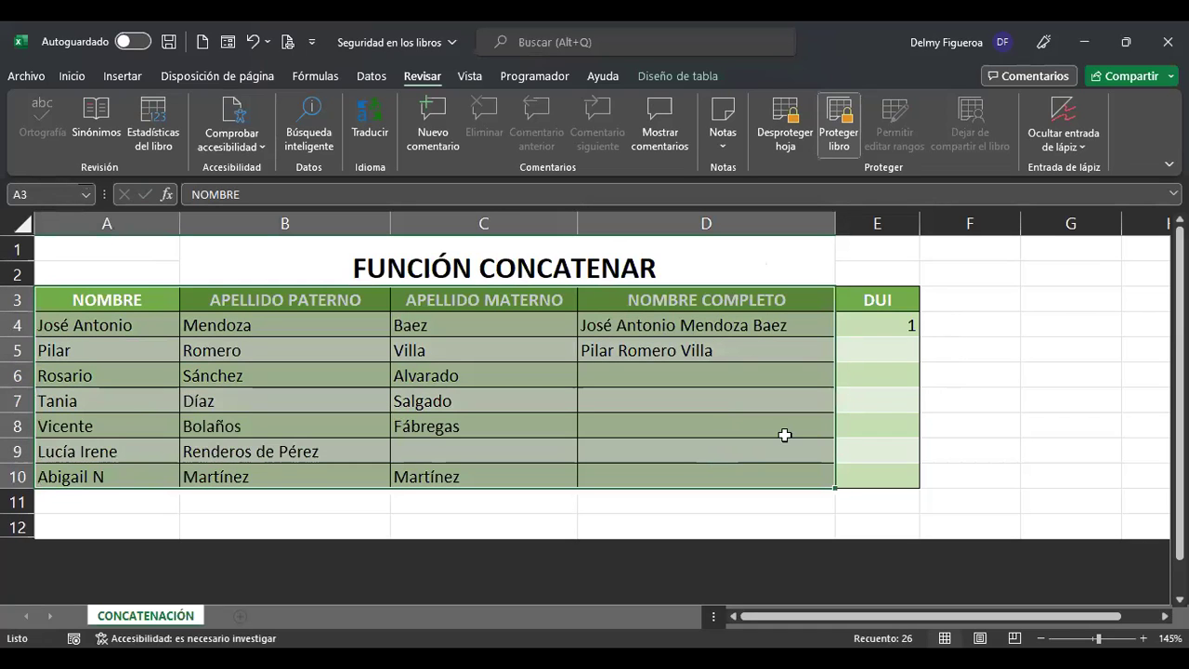
Enter a sample DUI number in cell E5.
{"action": "left_click", "coordinate": [874, 342]}
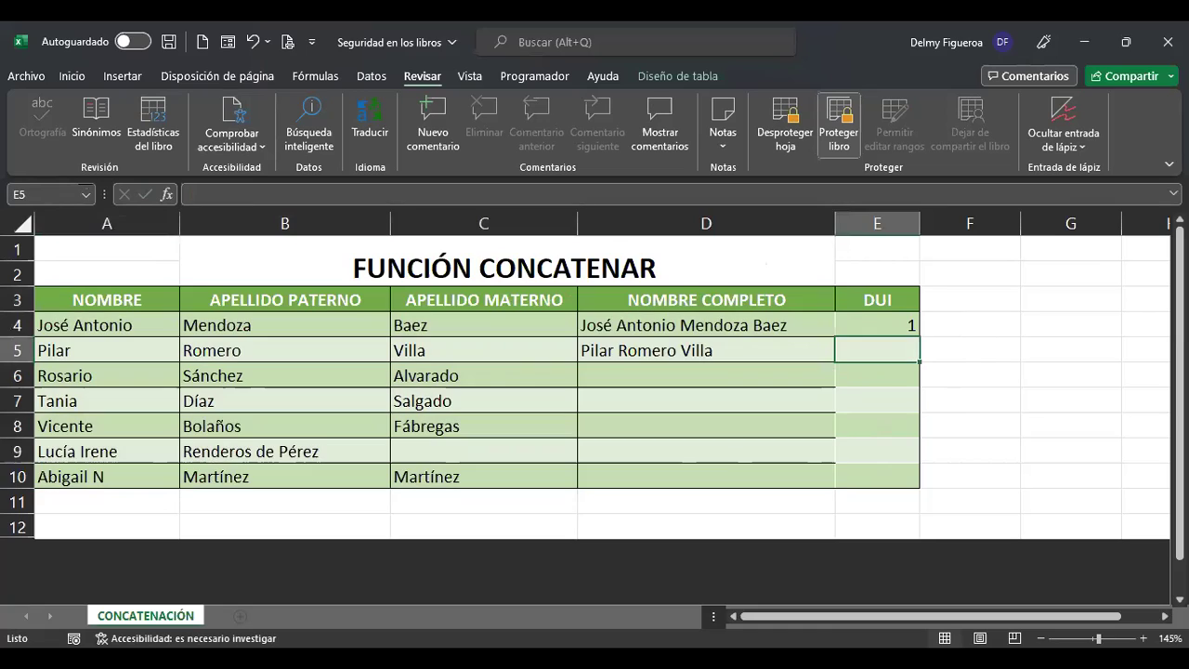
{"action": "type", "text": "123"}
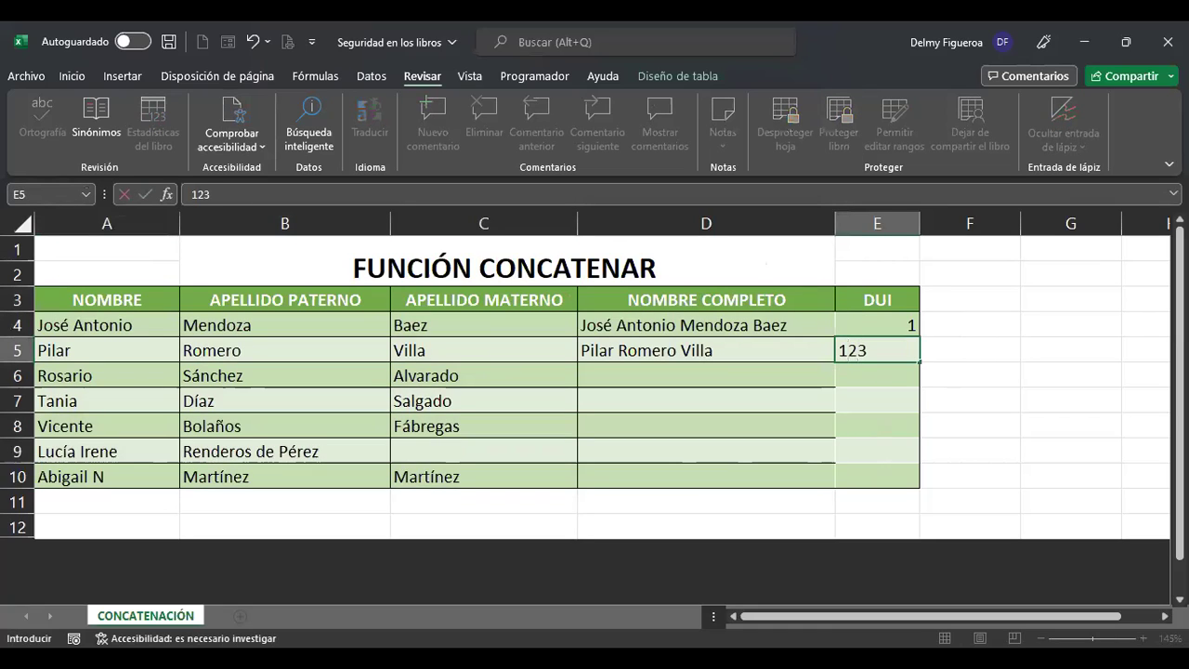
{"action": "type", "text": "45678-9"}
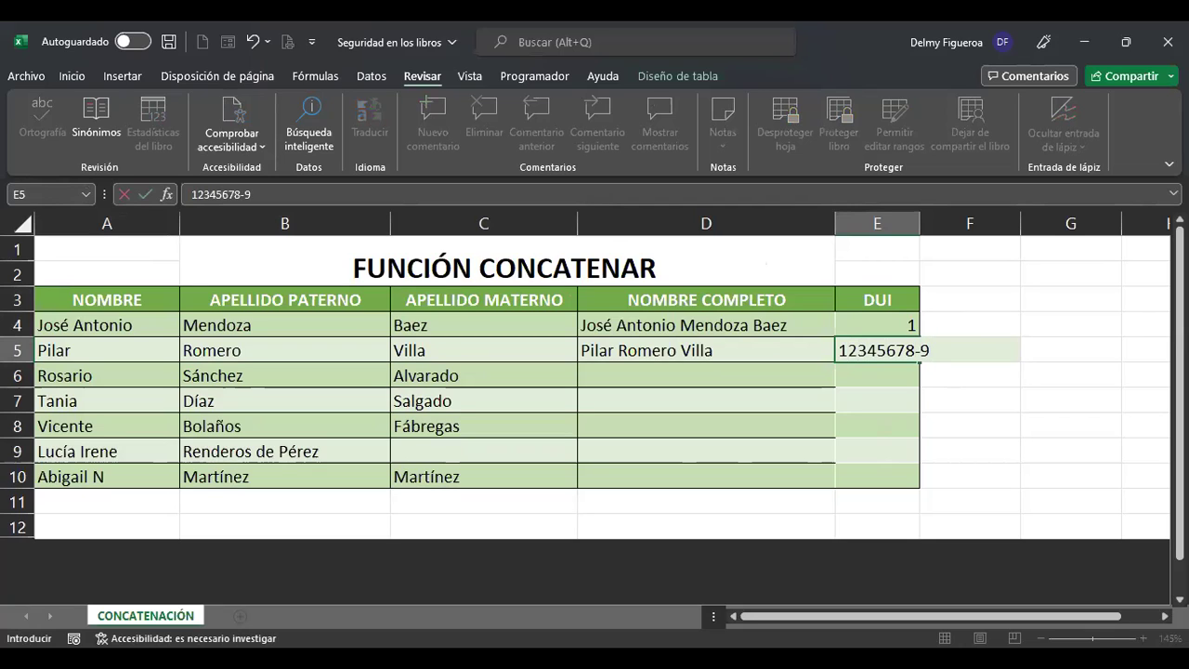
{"action": "key", "text": "Return"}
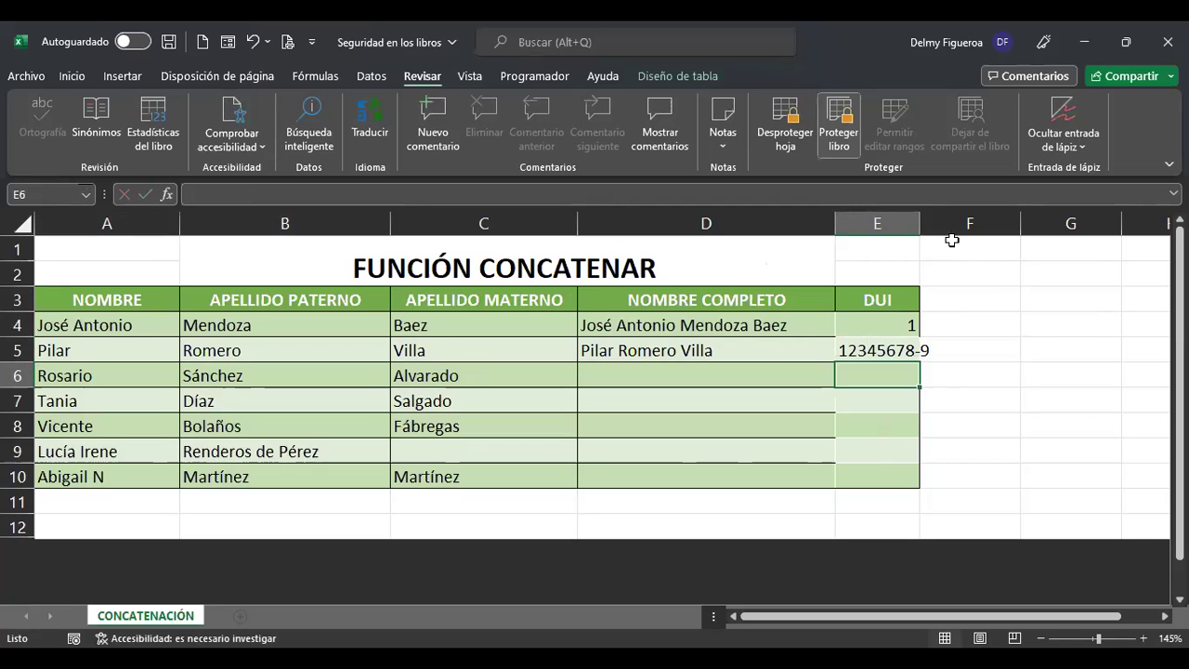
Autofit column E to the DUI number and compare the name range with DUI cells E4:E10.
{"action": "double_click", "coordinate": [922, 231]}
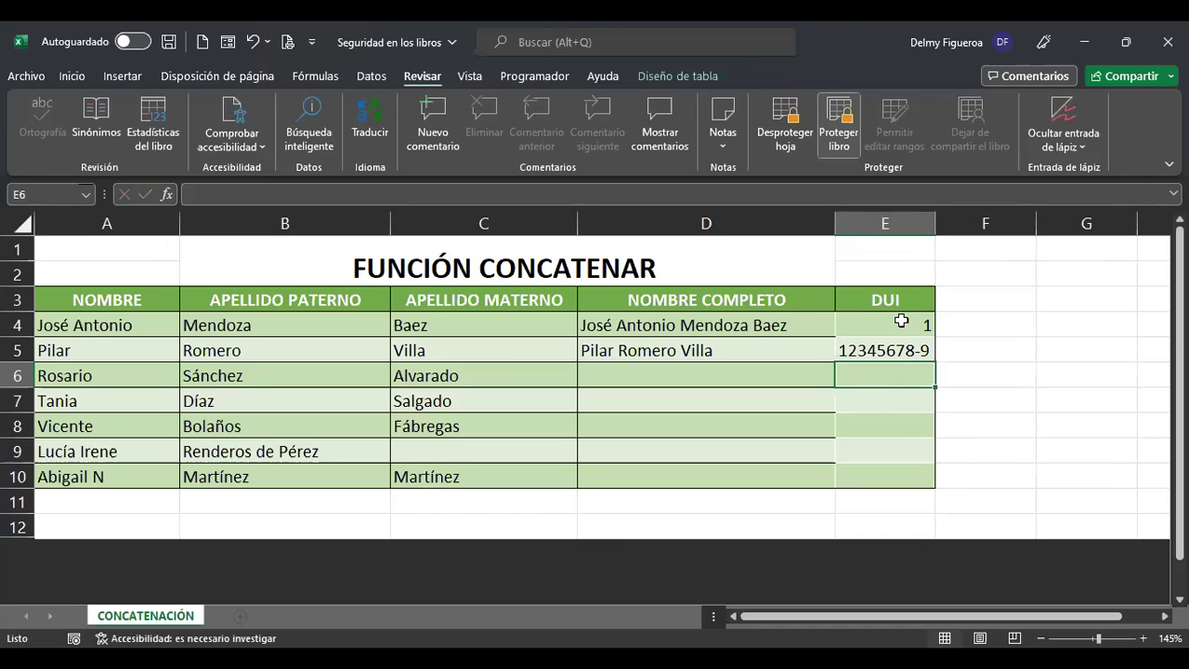
{"action": "left_click_drag", "start_coordinate": [125, 300], "coordinate": [725, 463]}
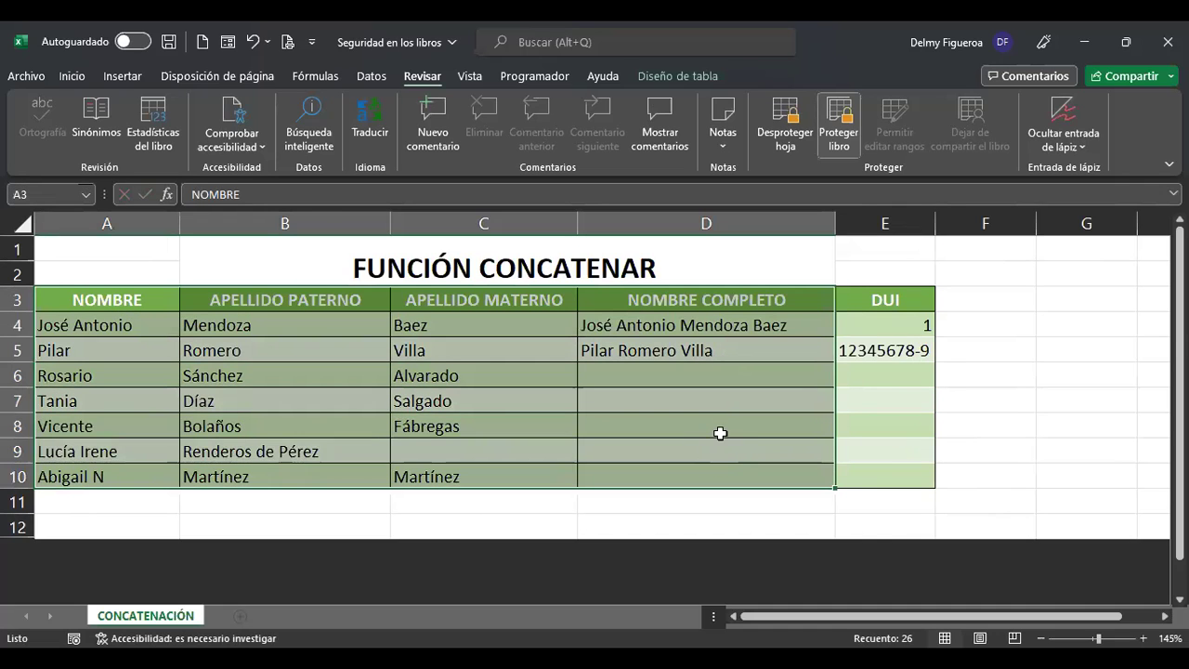
{"action": "left_click_drag", "start_coordinate": [895, 323], "coordinate": [905, 478]}
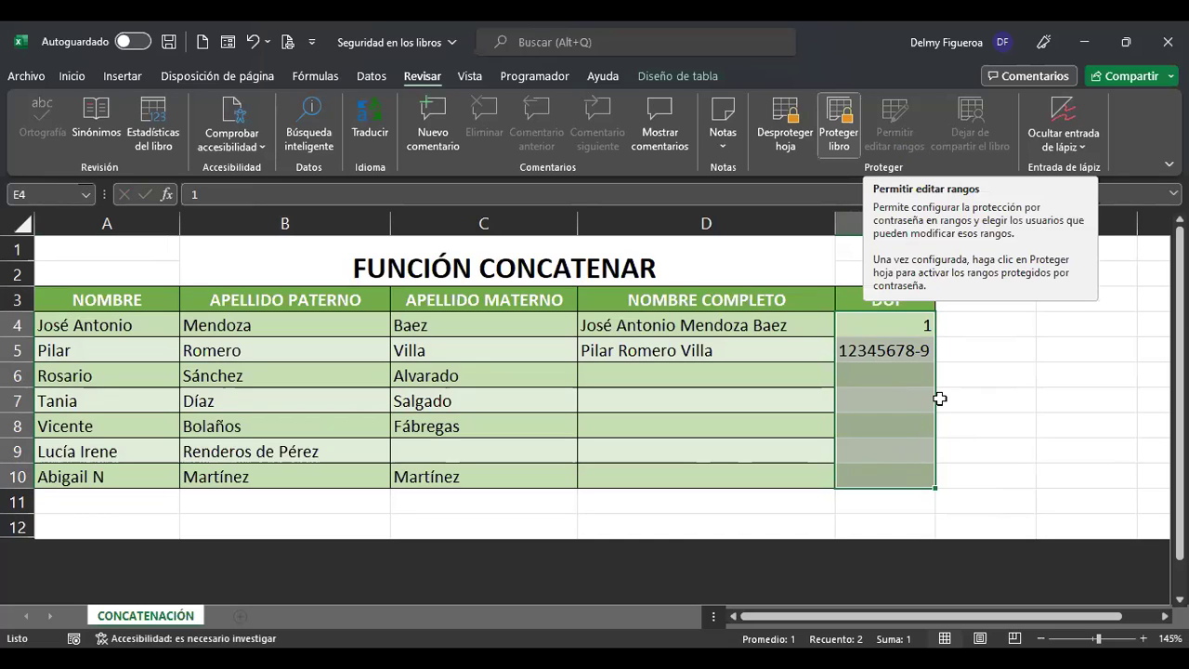
{"action": "left_click", "coordinate": [881, 375]}
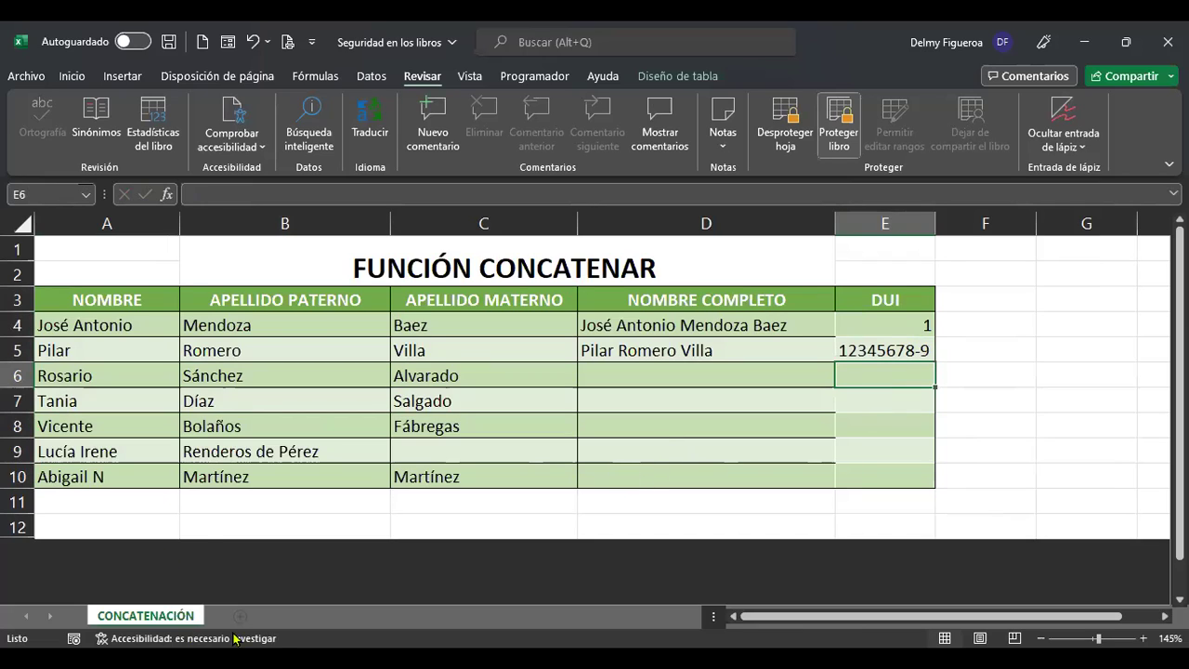
Select an empty cell below the table, then cells D8, D9 and C9.
{"action": "left_click", "coordinate": [299, 521]}
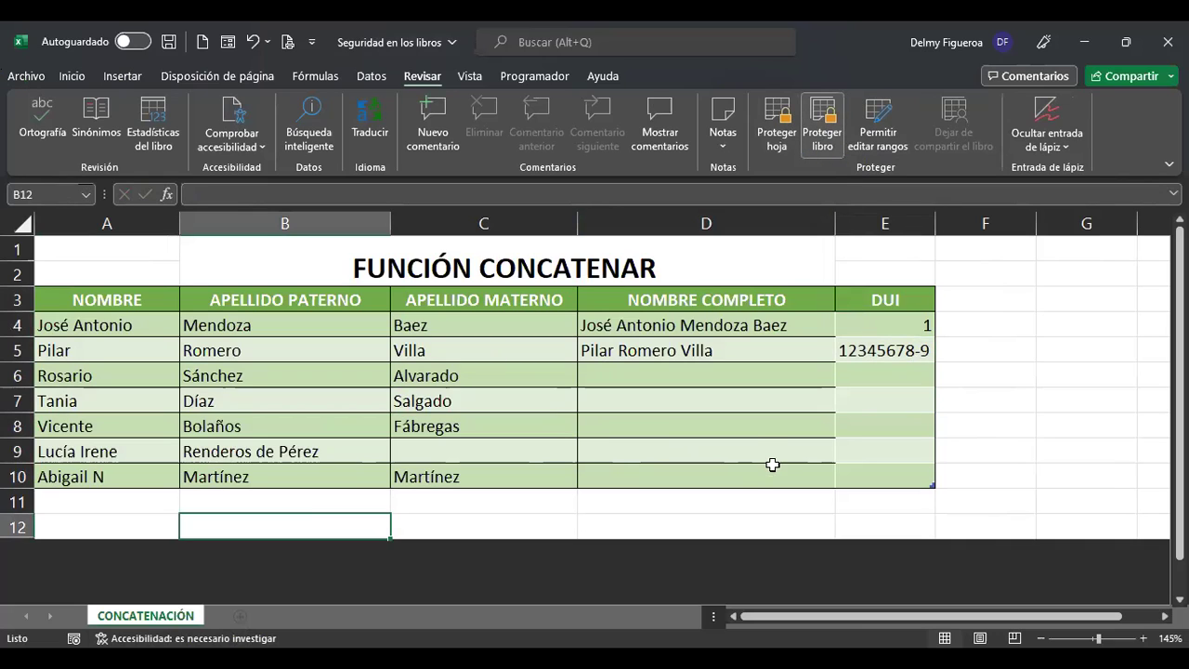
{"action": "left_click", "coordinate": [753, 436]}
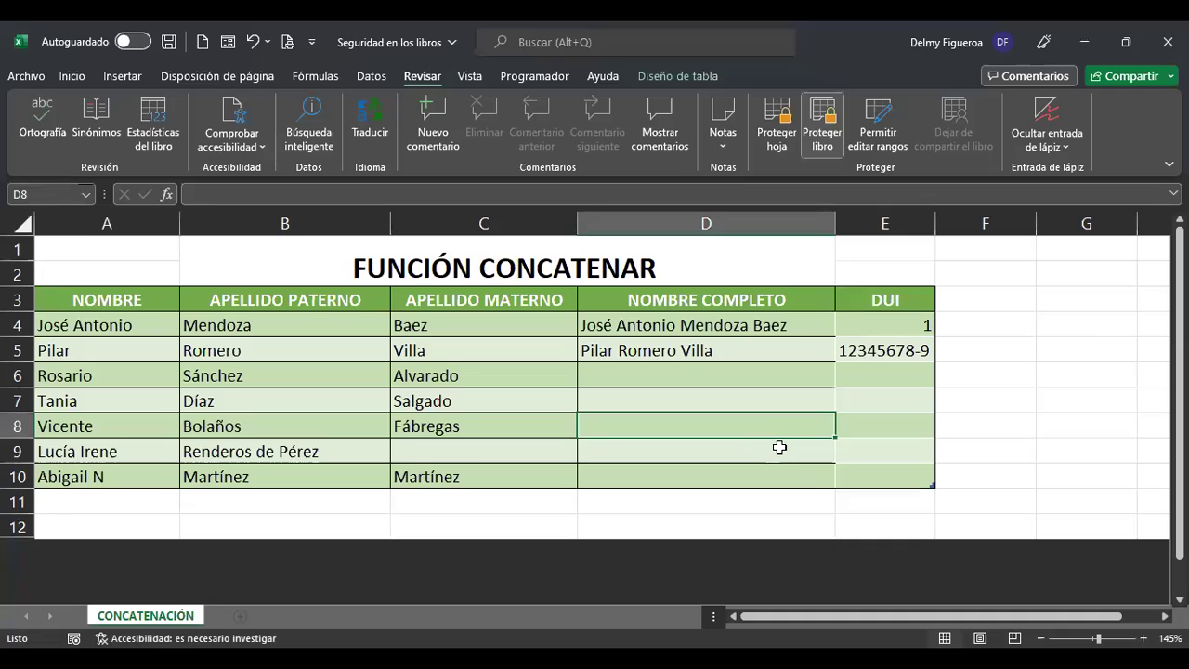
{"action": "left_click", "coordinate": [778, 447]}
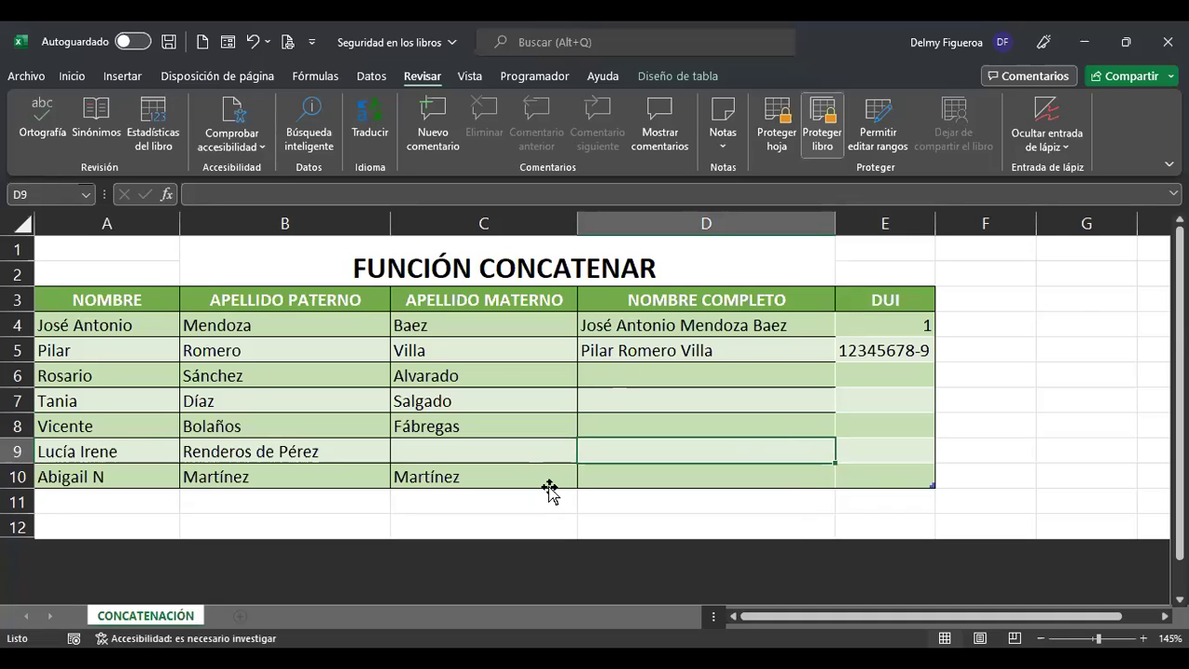
{"action": "left_click", "coordinate": [557, 452]}
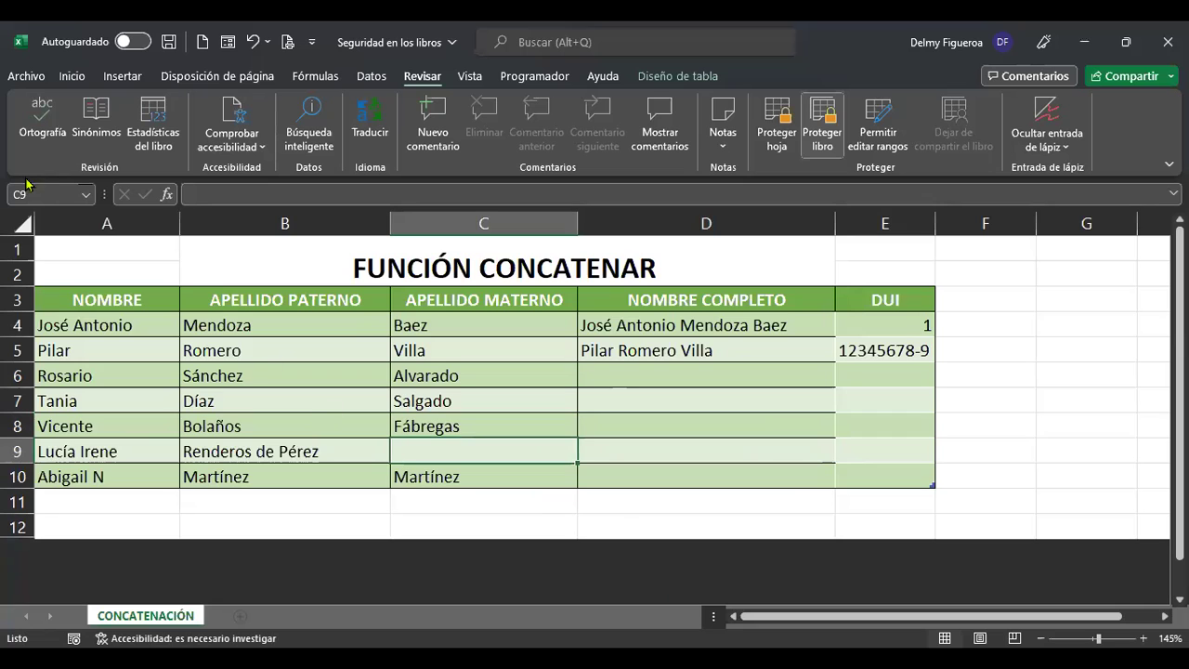
Reach the full Save As dialog via Archivo > Guardar como > Más opciones and show Herramientas.
{"action": "left_click", "coordinate": [27, 76]}
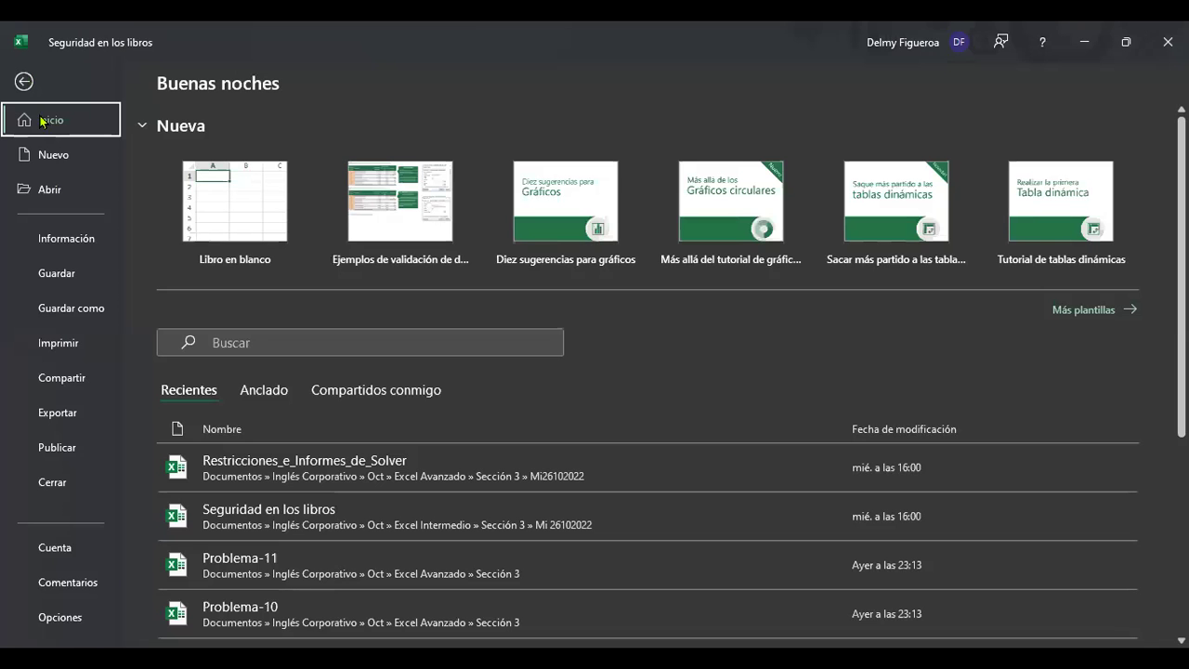
{"action": "left_click", "coordinate": [79, 314]}
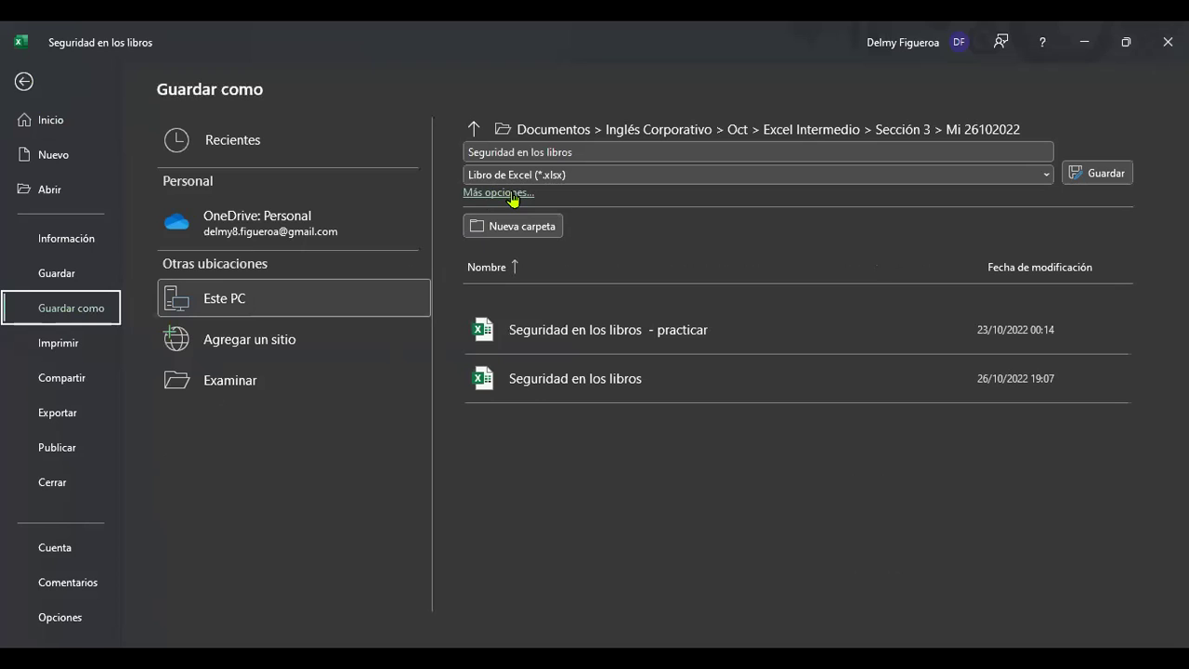
{"action": "left_click", "coordinate": [512, 195]}
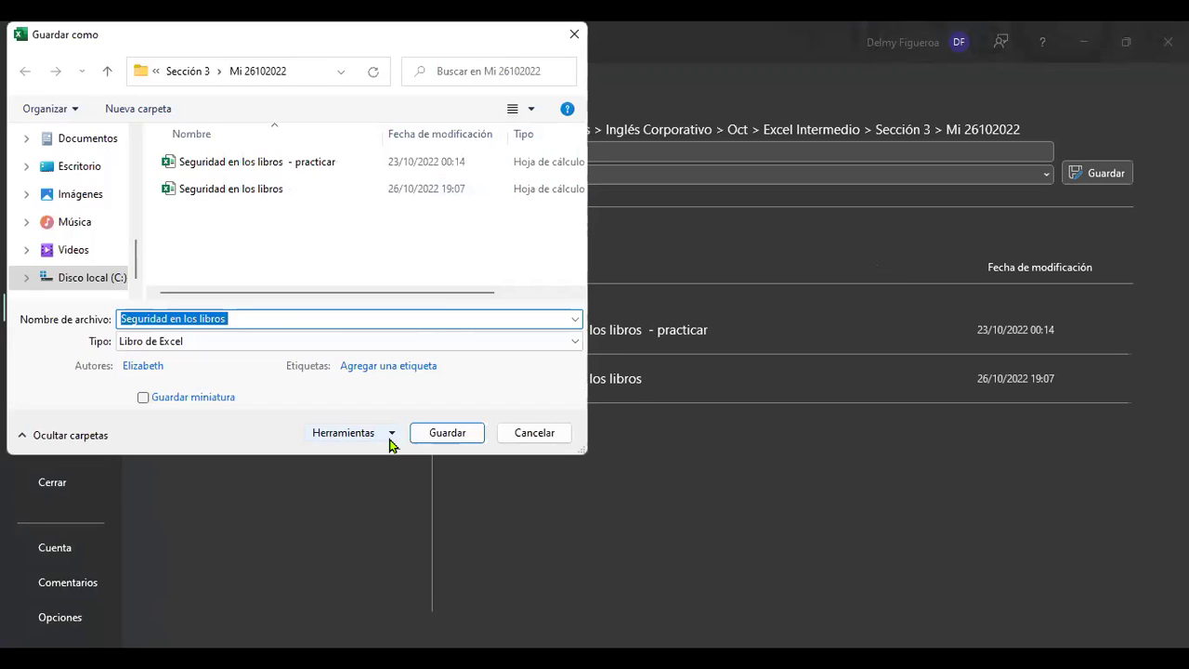
{"action": "left_click", "coordinate": [392, 433]}
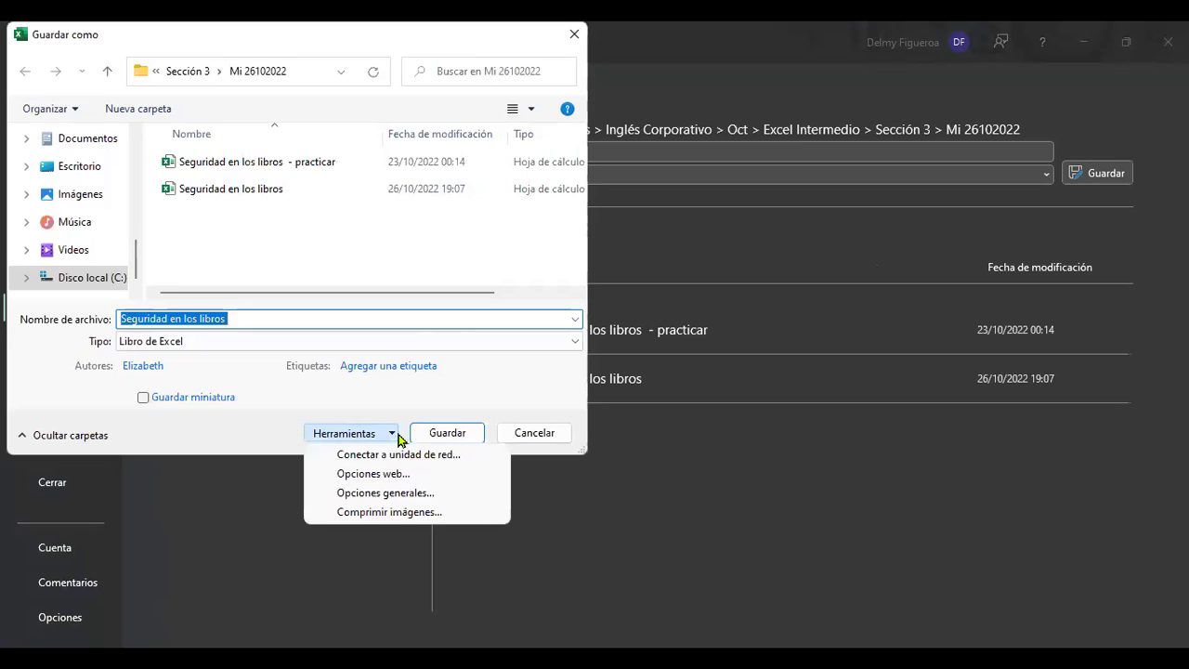
In Opciones generales, enter an opening password and a write password.
{"action": "left_click", "coordinate": [452, 501]}
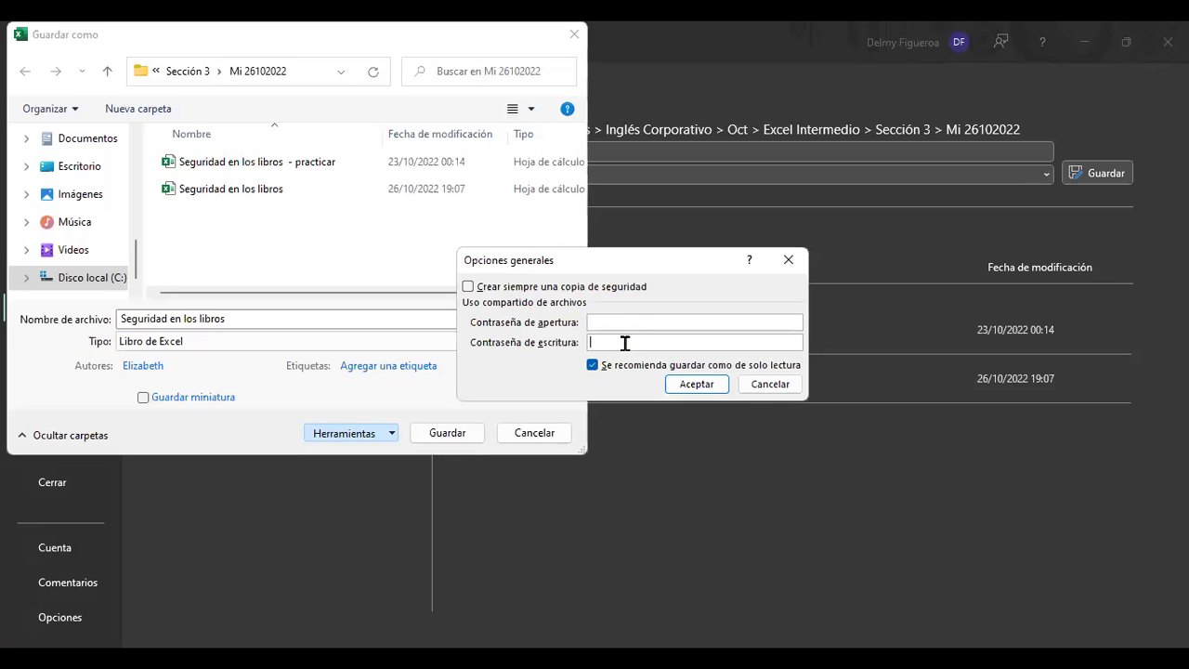
{"action": "left_click", "coordinate": [626, 323]}
{"action": "type", "text": "1"}
{"action": "left_click", "coordinate": [760, 341]}
{"action": "type", "text": "123"}
{"action": "left_click", "coordinate": [701, 384]}
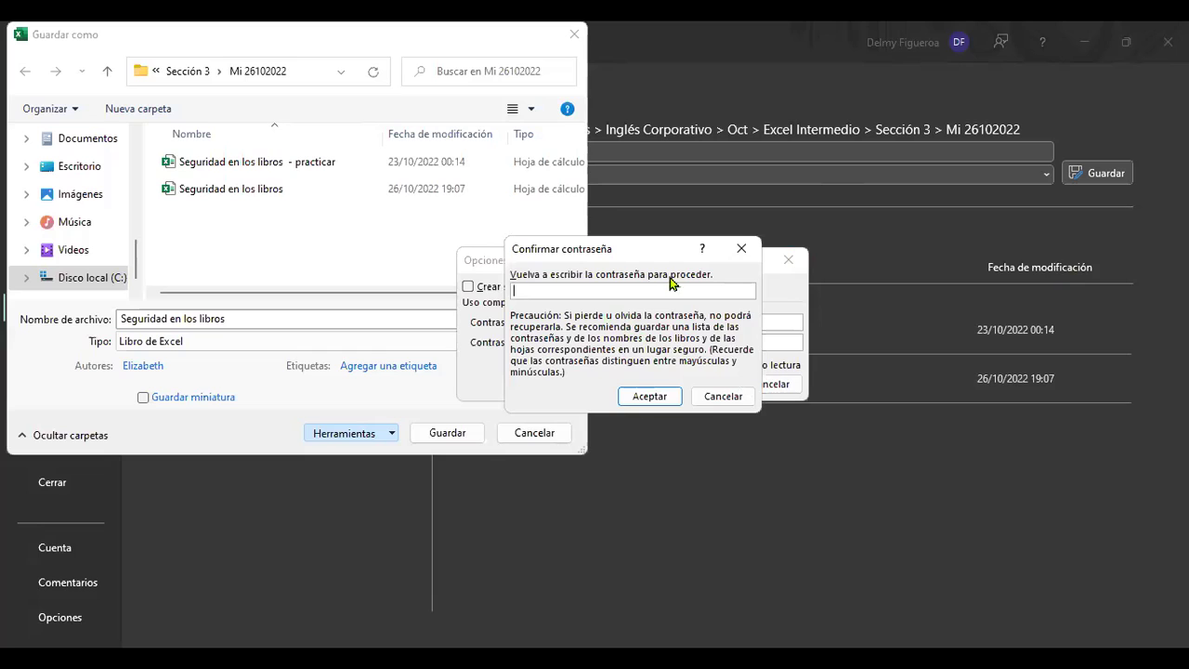
Re-enter the opening and write passwords to confirm them.
{"action": "type", "text": "12"}
{"action": "left_click", "coordinate": [649, 397]}
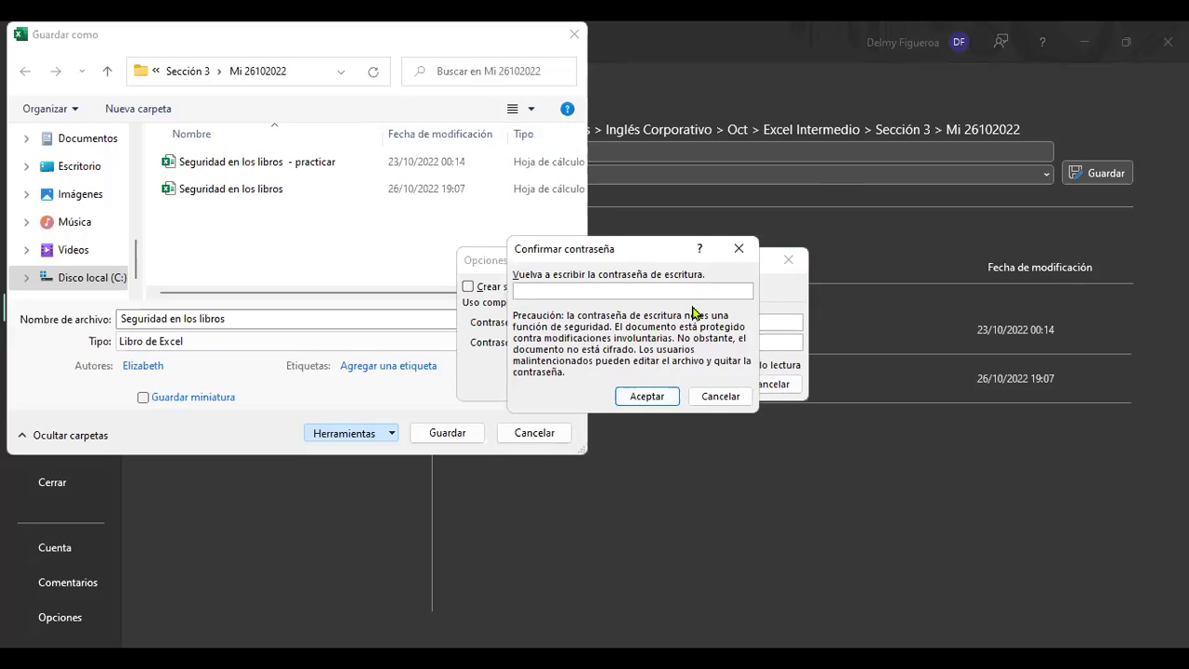
{"action": "type", "text": "123"}
{"action": "left_click", "coordinate": [647, 396]}
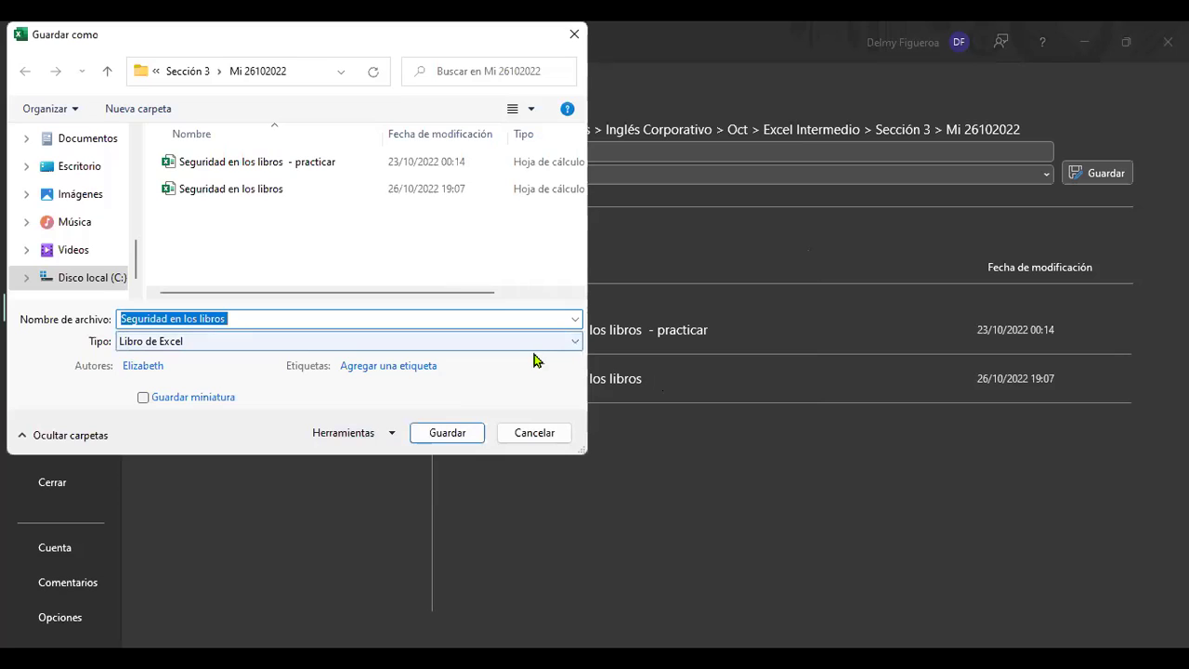
Save the workbook as 'Seguridad en los libros 2'.
{"action": "left_click", "coordinate": [432, 319]}
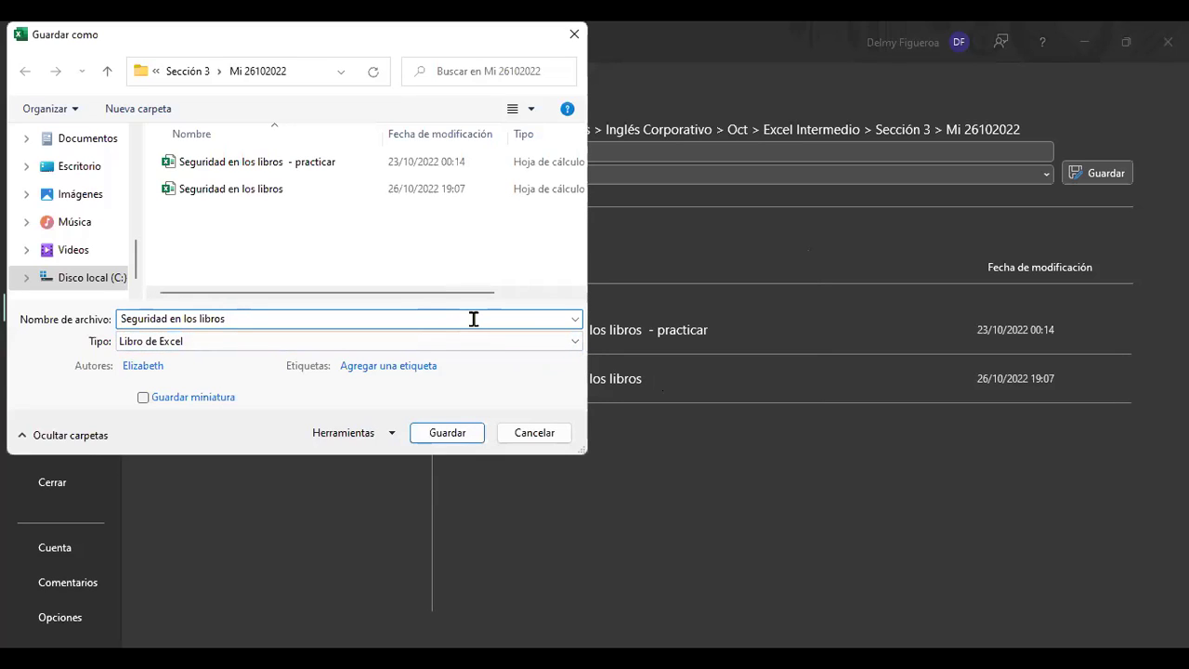
{"action": "type", "text": "2"}
{"action": "left_click", "coordinate": [447, 433]}
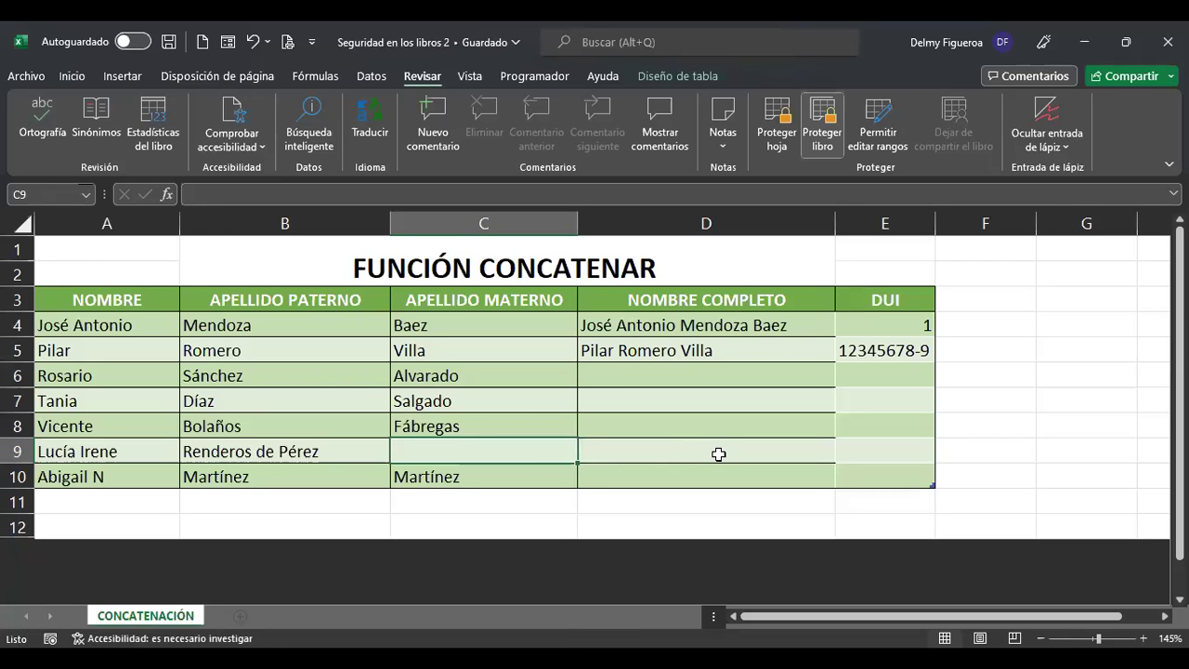
{"action": "left_click", "coordinate": [733, 381]}
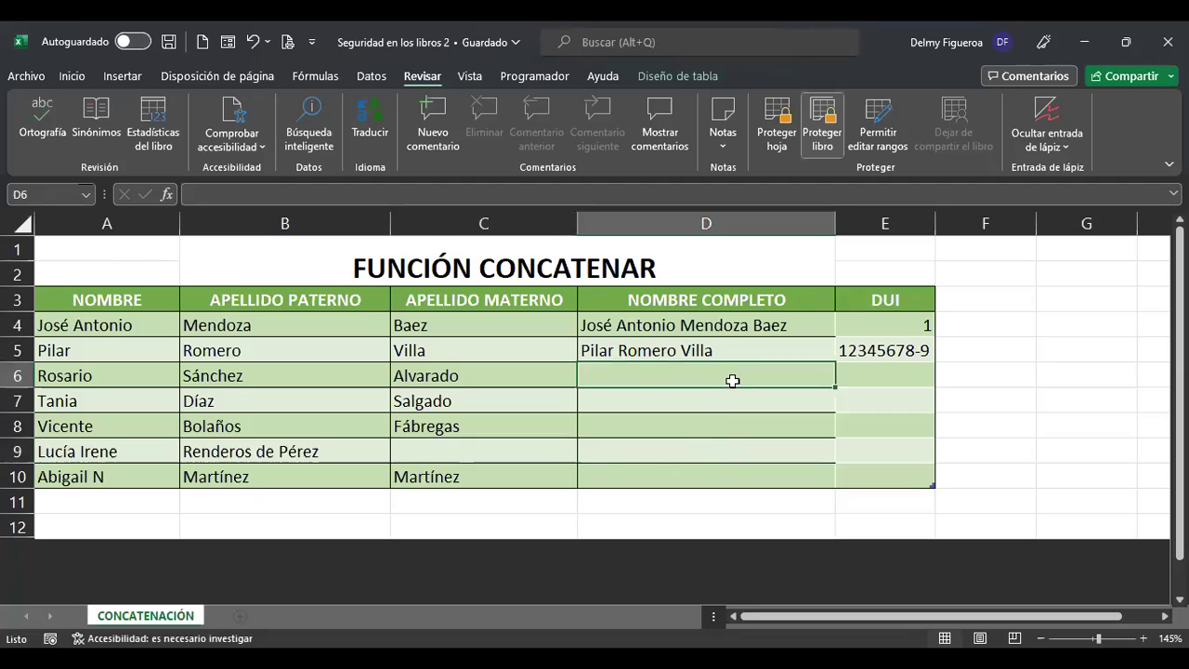
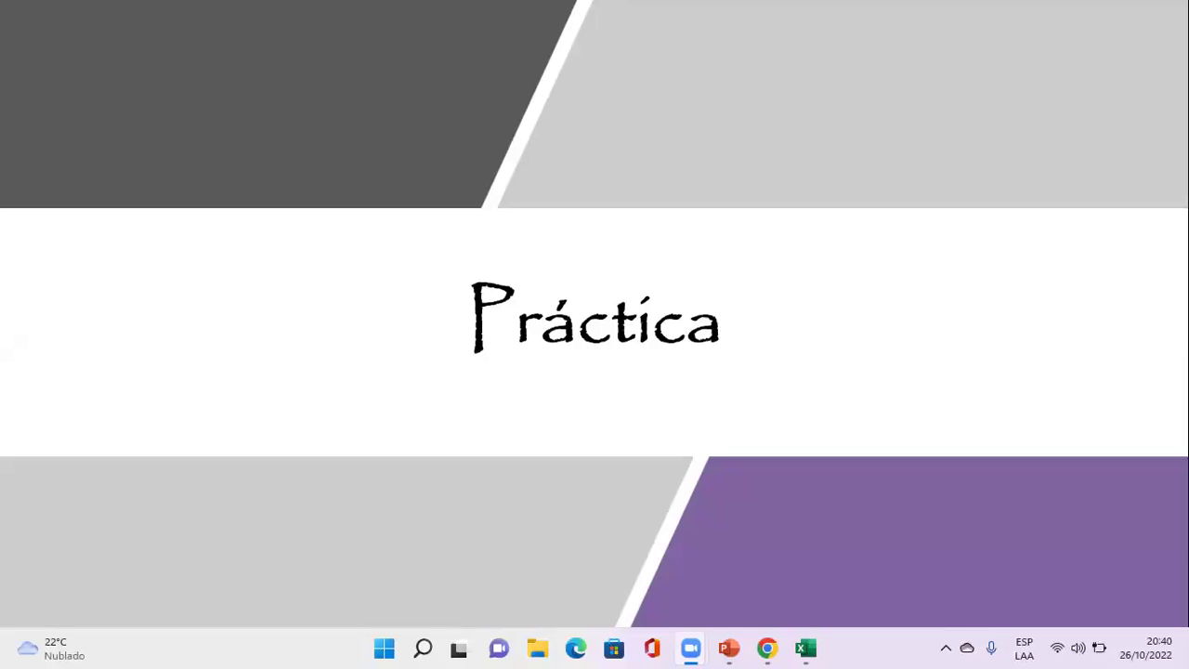
Open the Documentos > Inglés Corporativo > Oct > Excel Intermedio > Sección 3 > Mi 26102022 folder maximized.
{"action": "left_click", "coordinate": [539, 649]}
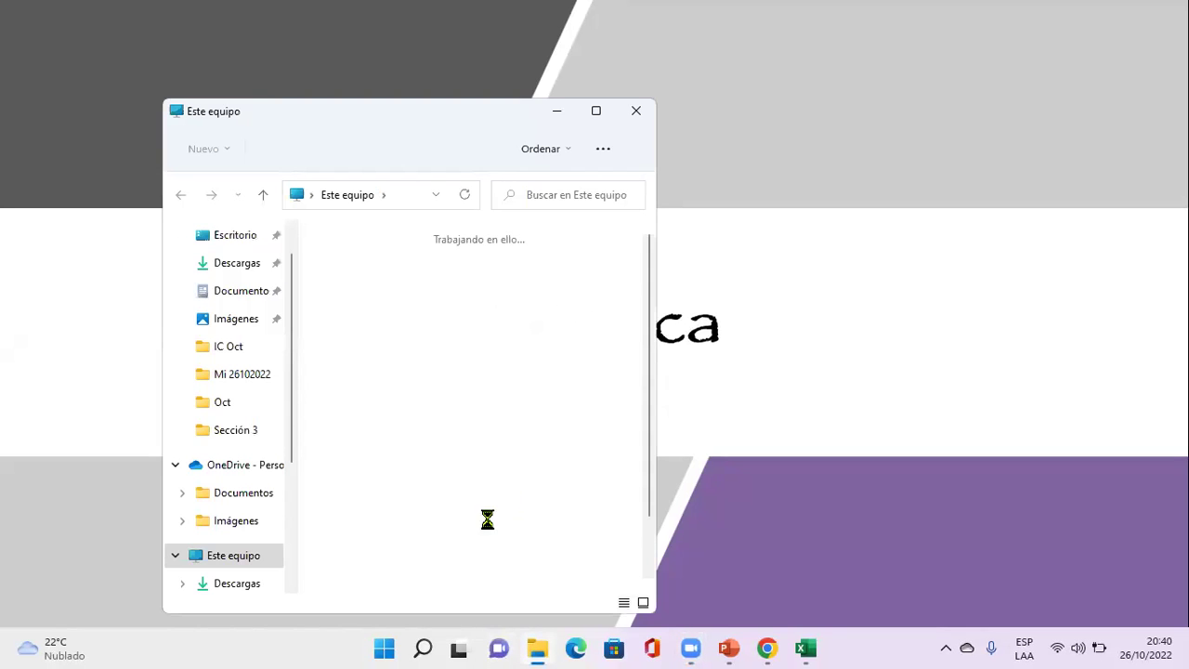
{"action": "left_click", "coordinate": [597, 111]}
{"action": "double_click", "coordinate": [439, 174]}
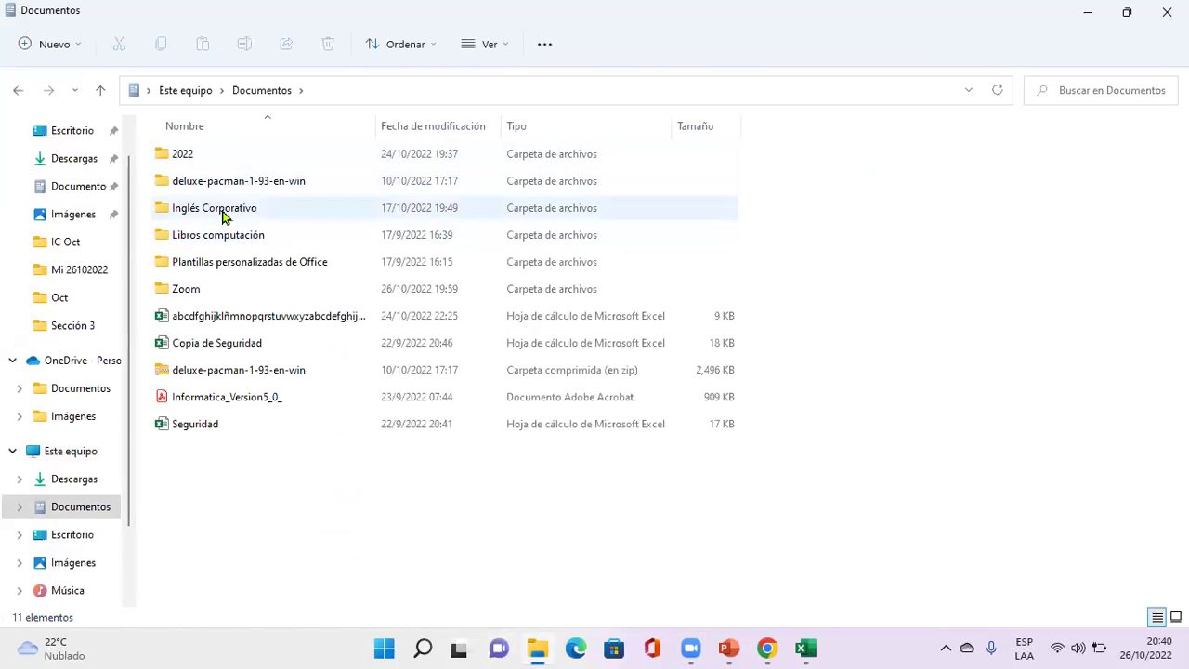
{"action": "double_click", "coordinate": [223, 213]}
{"action": "double_click", "coordinate": [223, 215]}
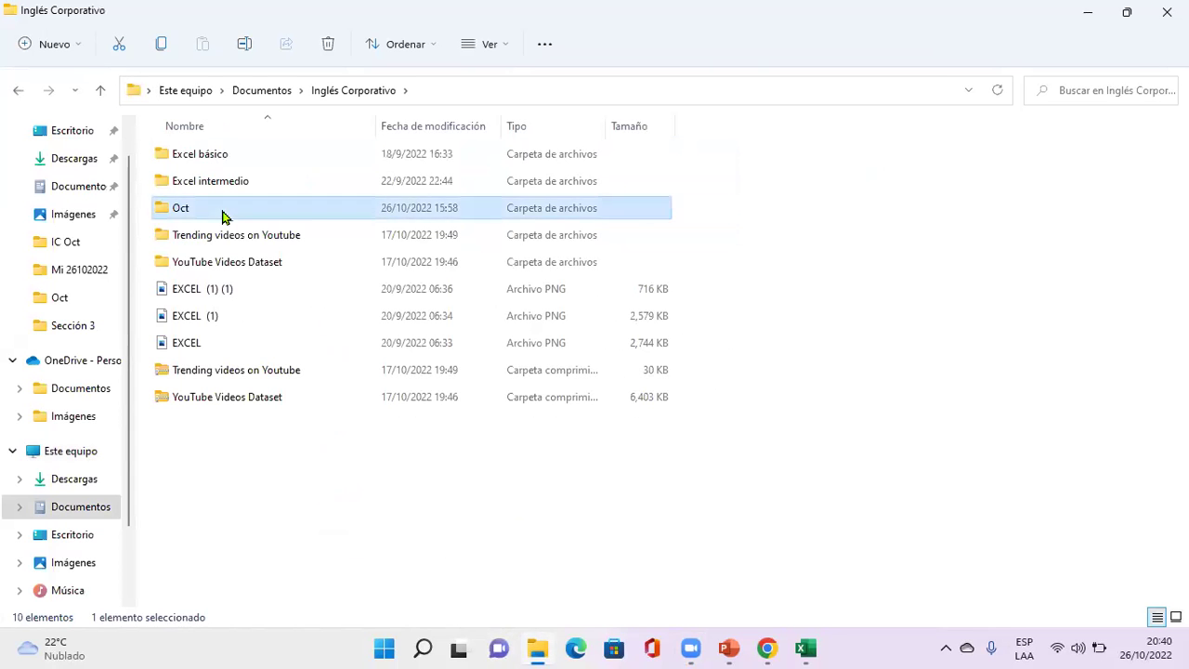
{"action": "double_click", "coordinate": [233, 182]}
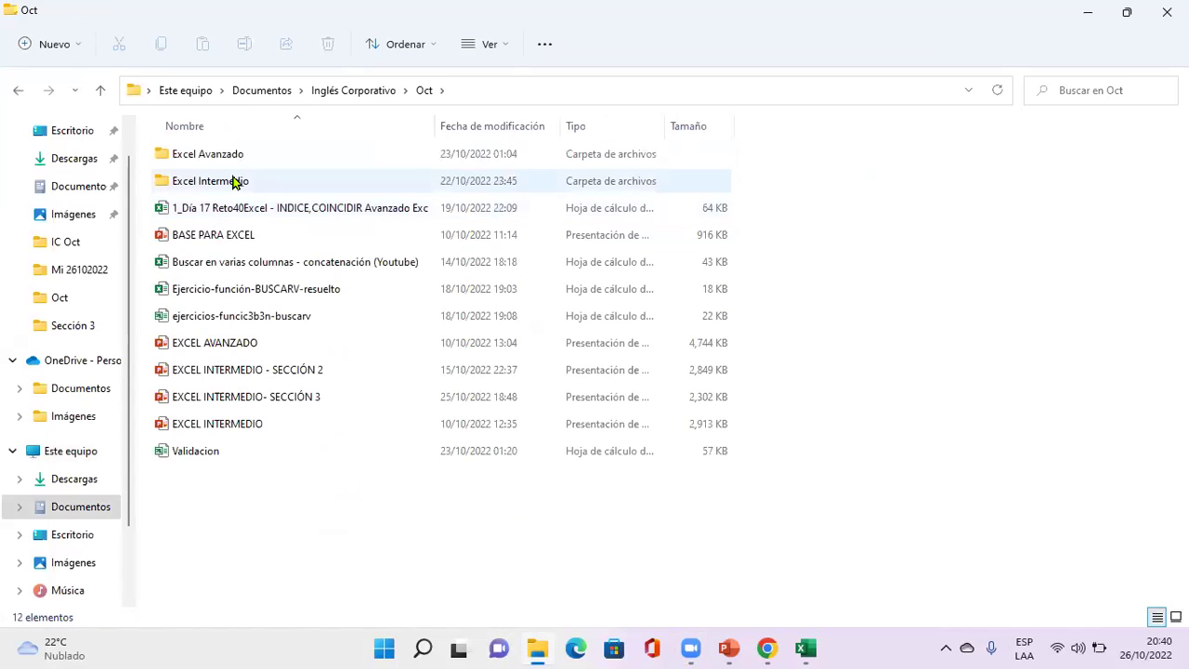
{"action": "double_click", "coordinate": [226, 297]}
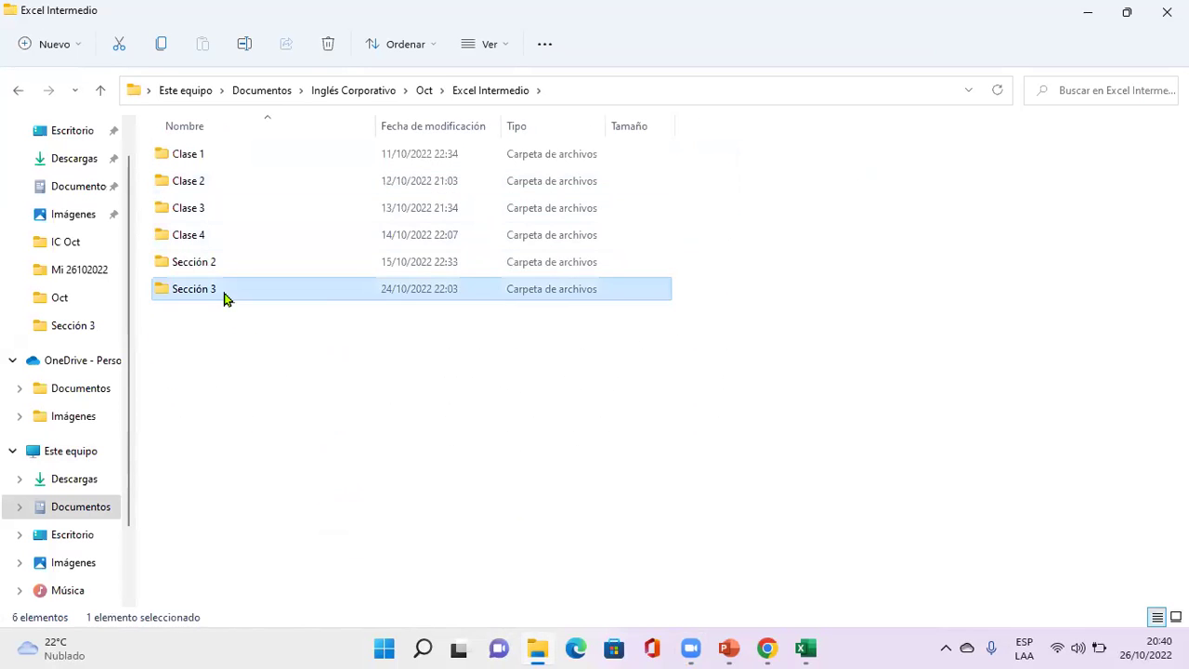
{"action": "double_click", "coordinate": [221, 234]}
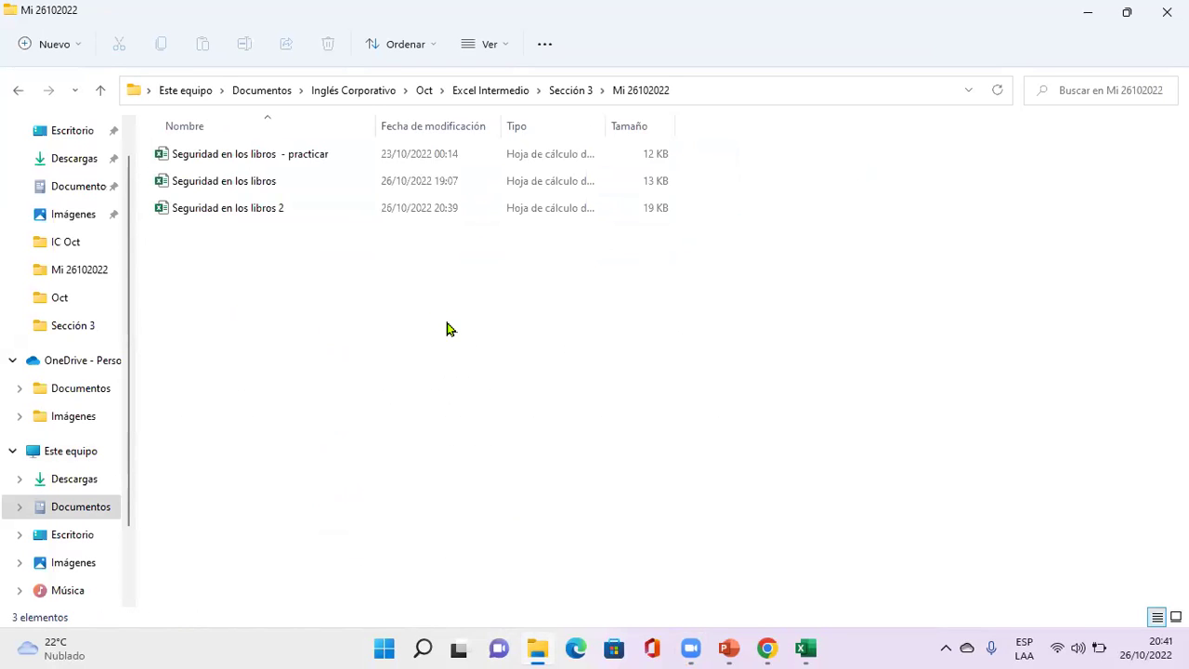
{"action": "key", "text": "End"}
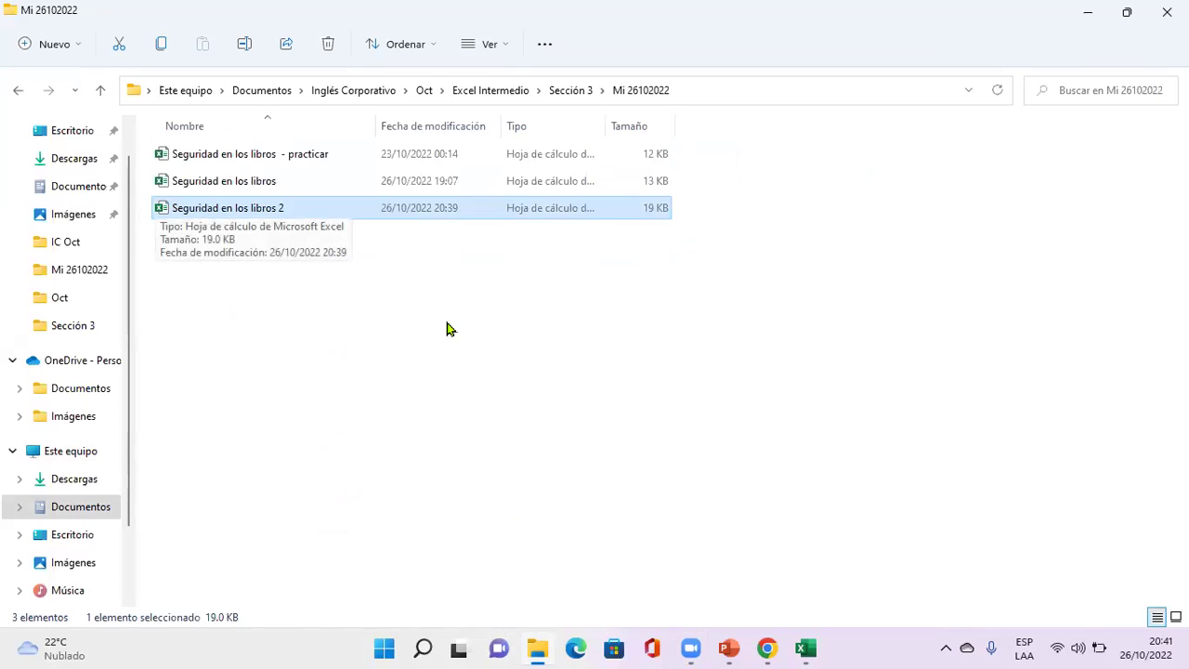
Open Seguridad en los libros 2 with its open and write-access passwords, declining read-only mode.
{"action": "key", "text": "Return"}
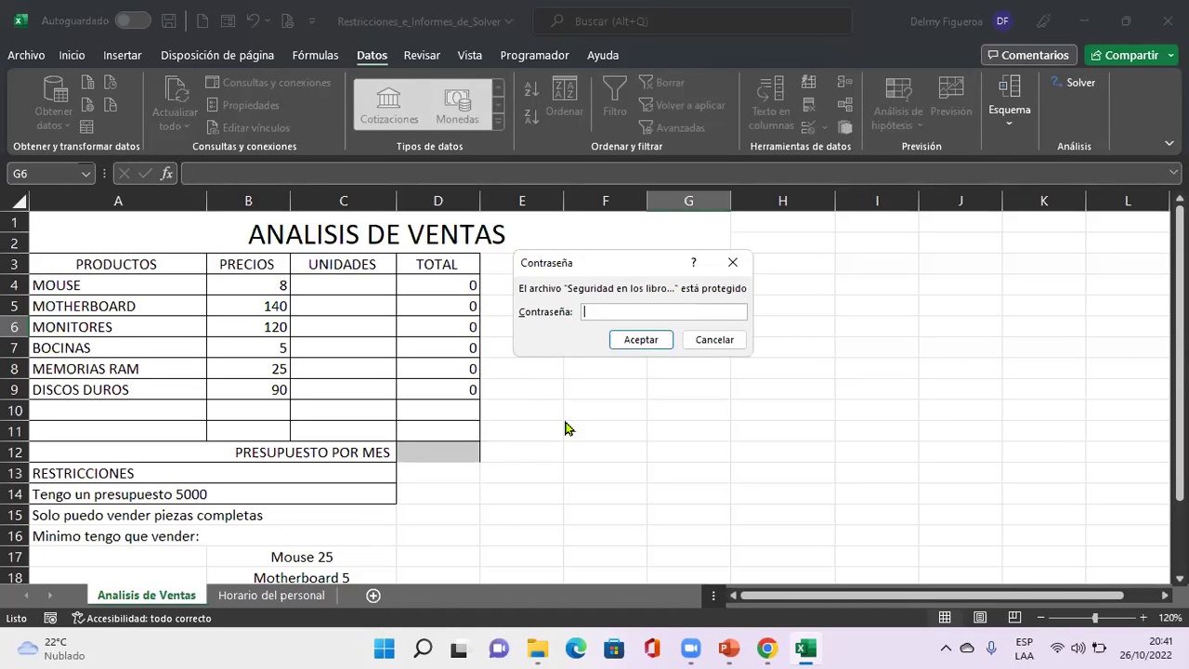
{"action": "type", "text": "•••"}
{"action": "left_click", "coordinate": [666, 340]}
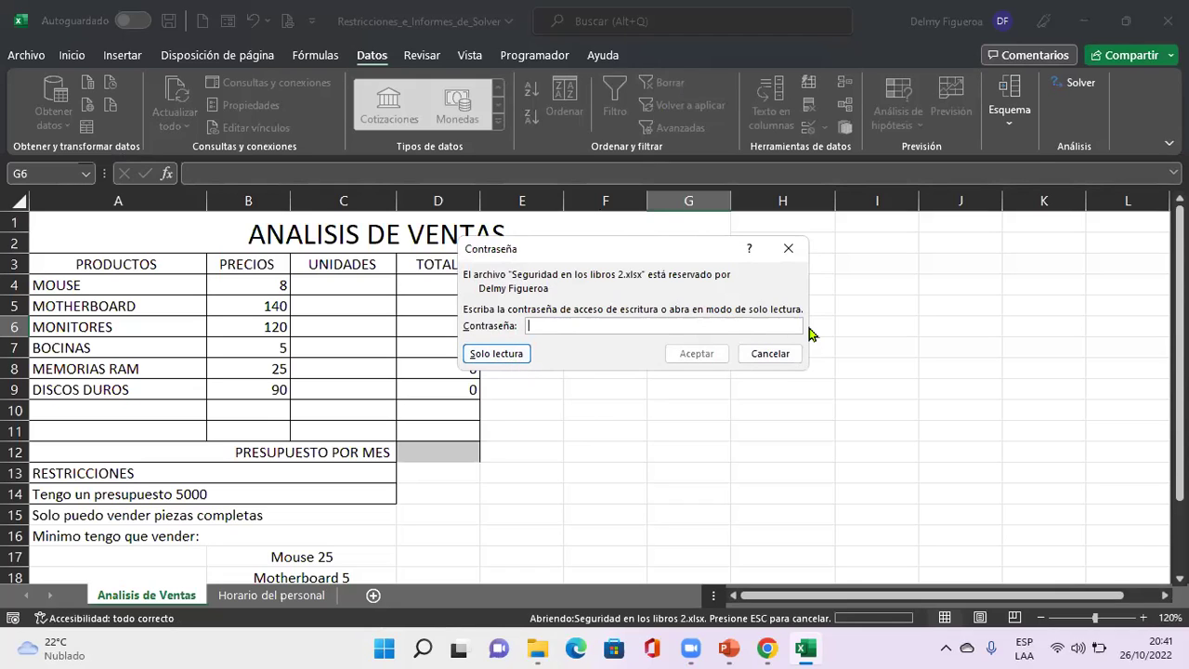
{"action": "type", "text": "123"}
{"action": "left_click", "coordinate": [688, 356]}
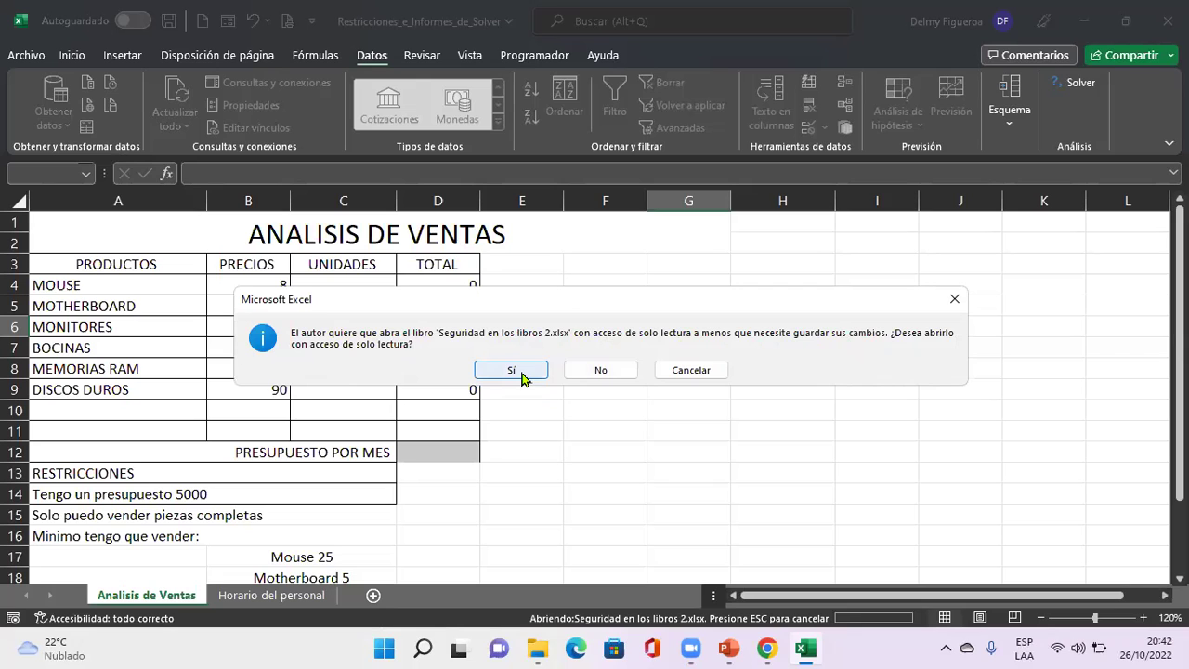
{"action": "left_click", "coordinate": [606, 372]}
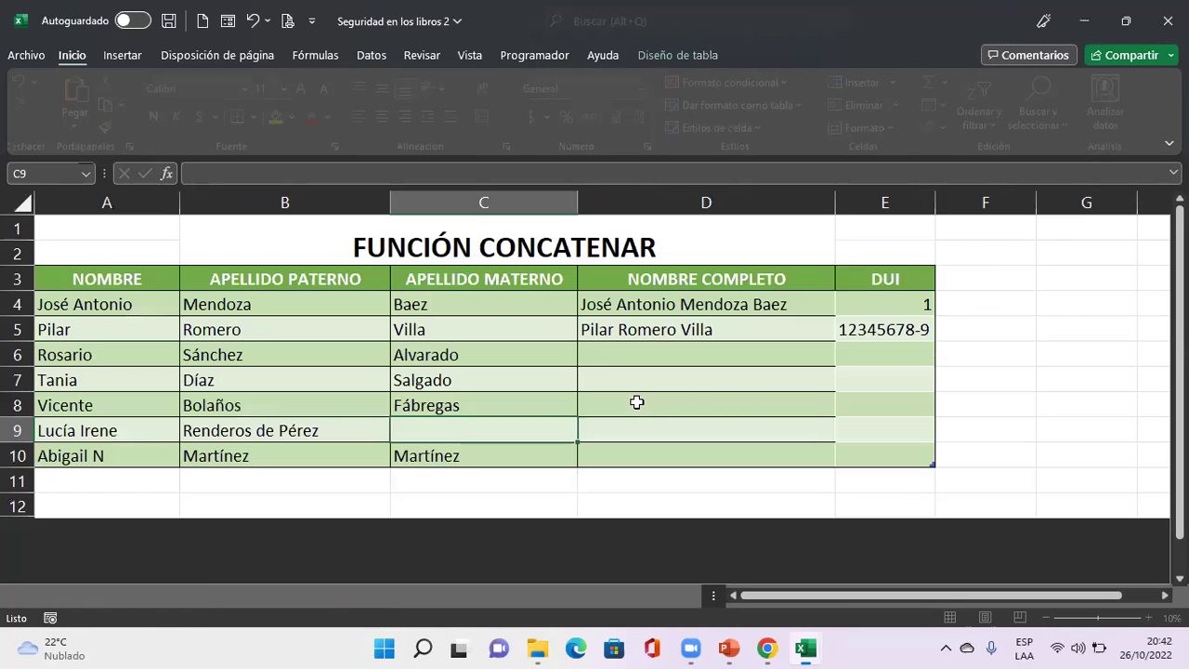
{"action": "left_click", "coordinate": [760, 365]}
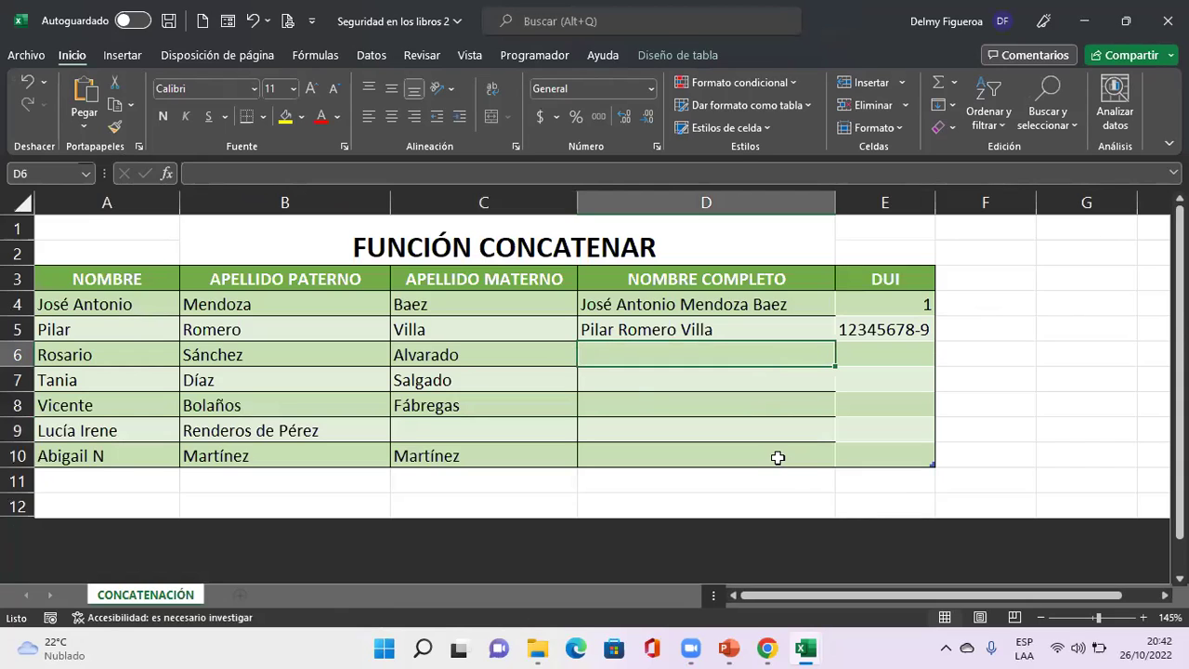
{"action": "left_click", "coordinate": [802, 382]}
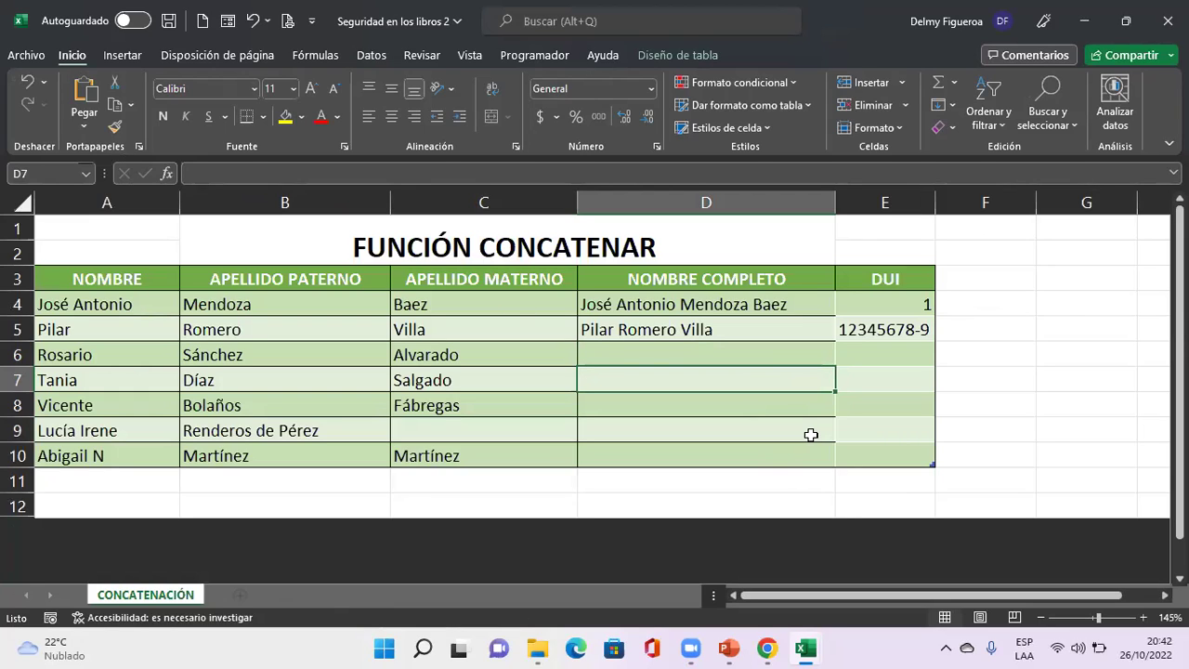
{"action": "left_click", "coordinate": [28, 58]}
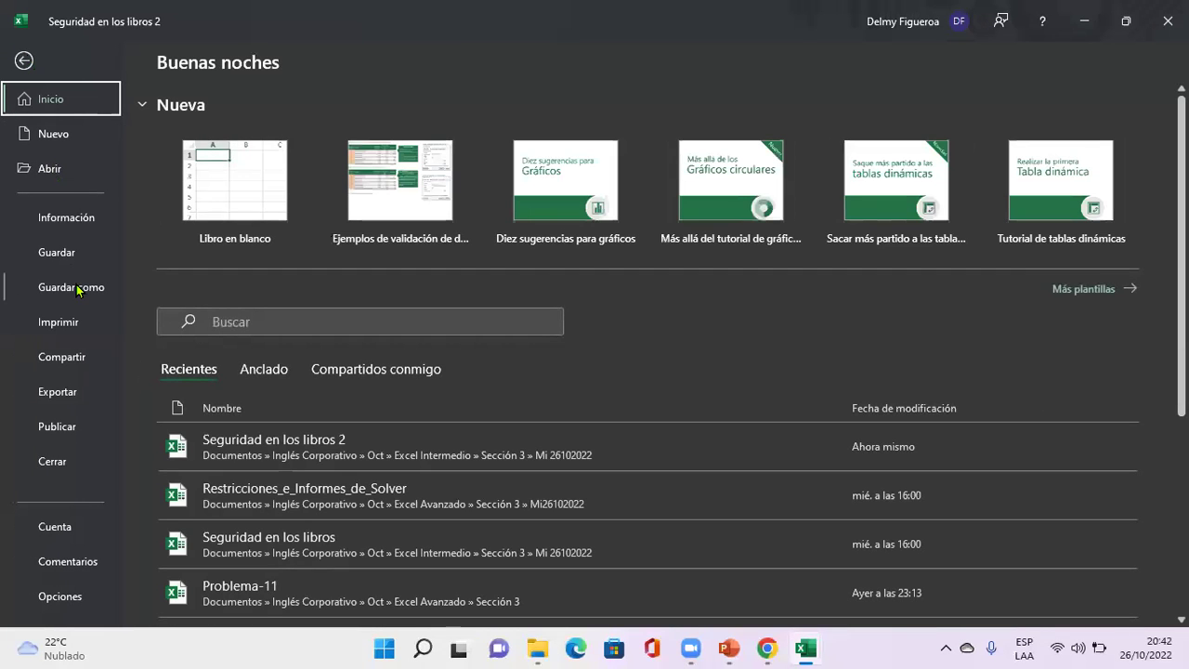
{"action": "left_click", "coordinate": [79, 290]}
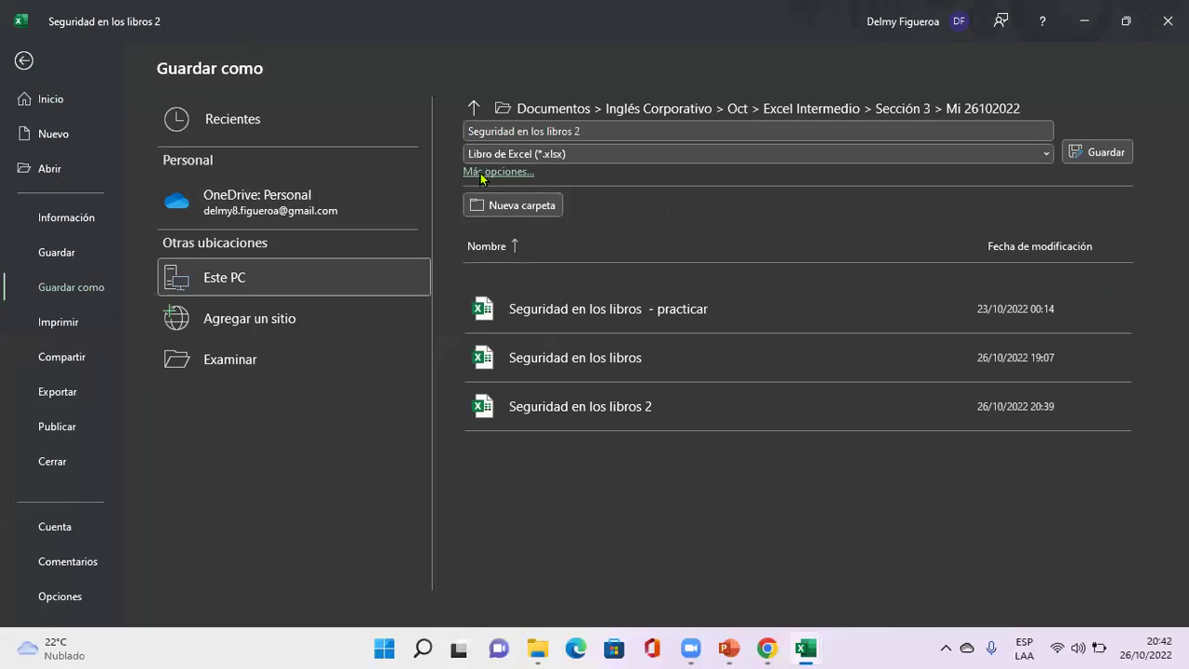
{"action": "left_click", "coordinate": [480, 173]}
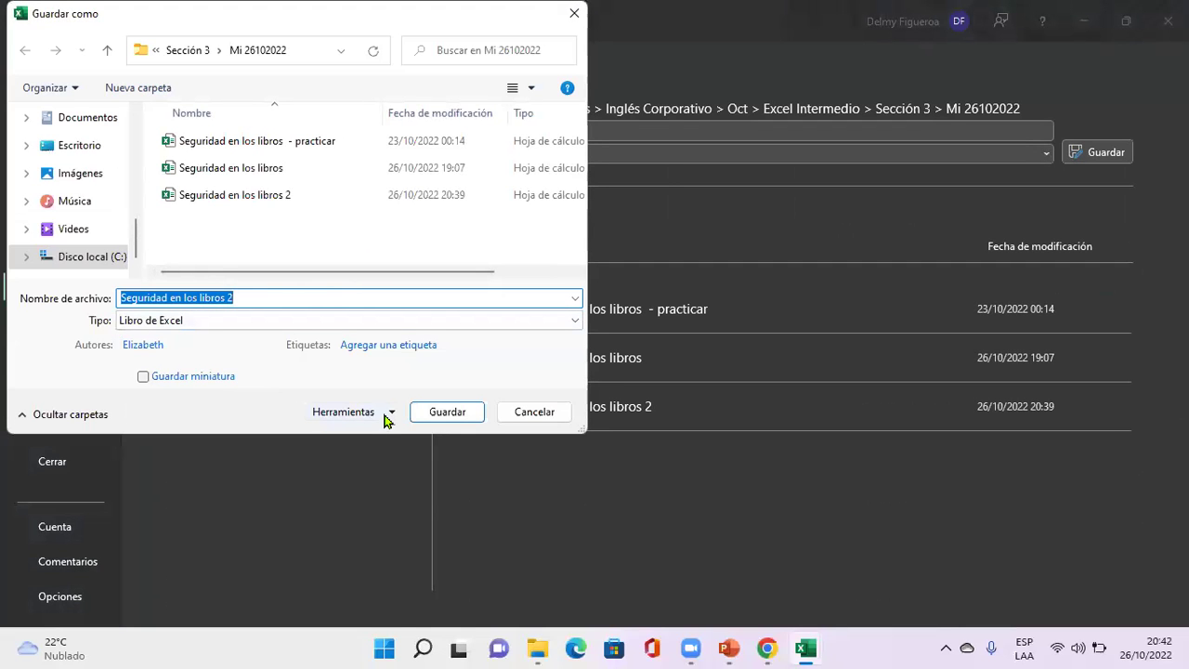
{"action": "left_click", "coordinate": [388, 421]}
{"action": "left_click", "coordinate": [402, 472]}
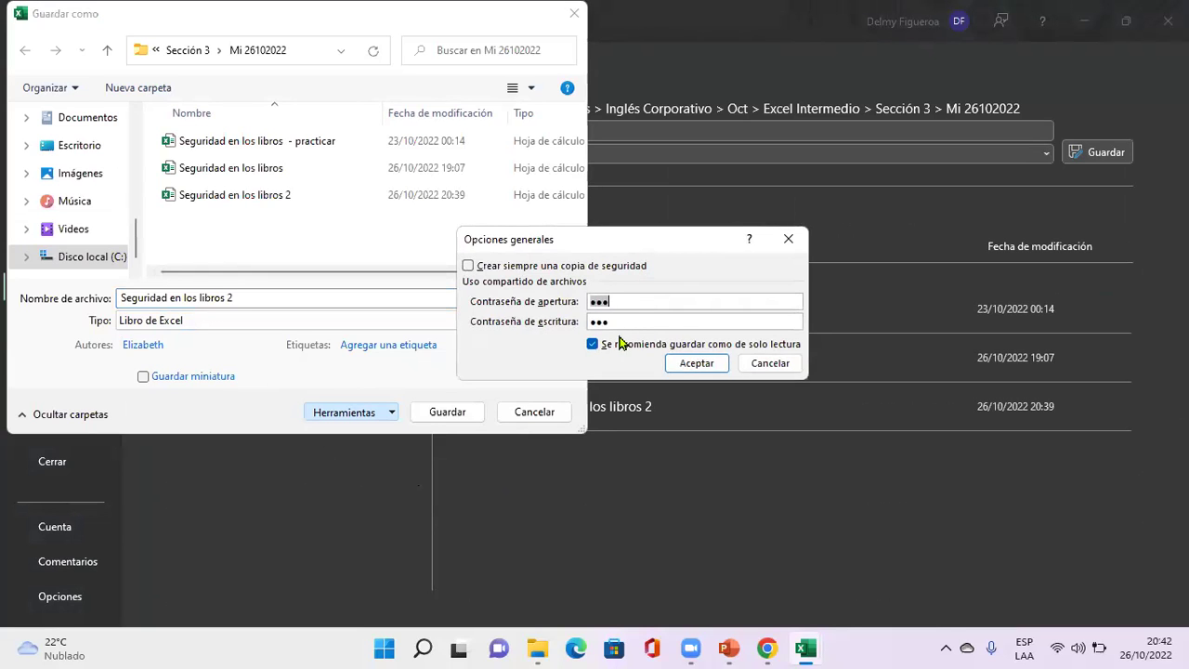
{"action": "left_click", "coordinate": [770, 363]}
{"action": "left_click", "coordinate": [560, 406]}
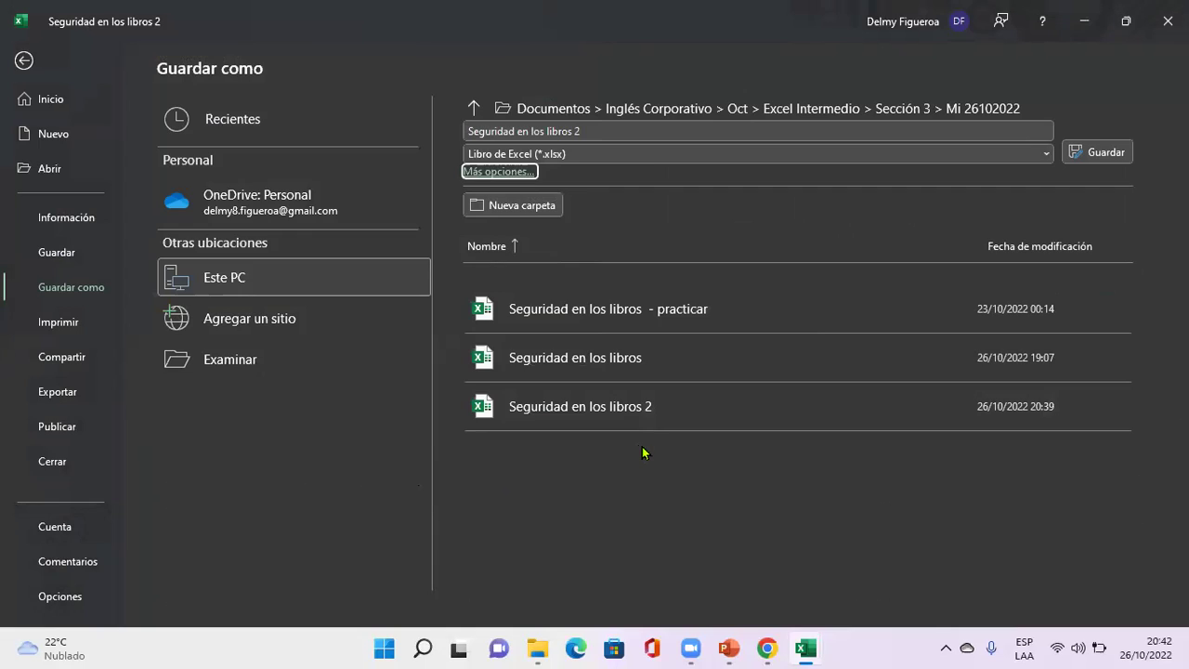
{"action": "key", "text": "Escape"}
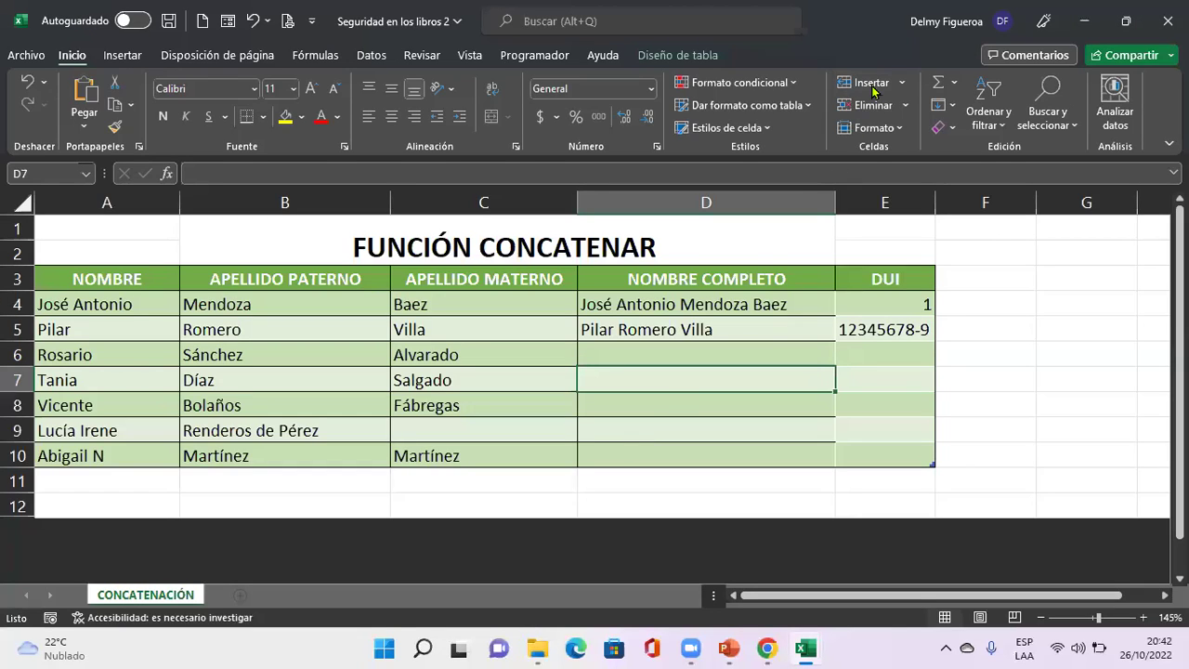
{"action": "left_click", "coordinate": [781, 340]}
{"action": "left_click", "coordinate": [741, 410]}
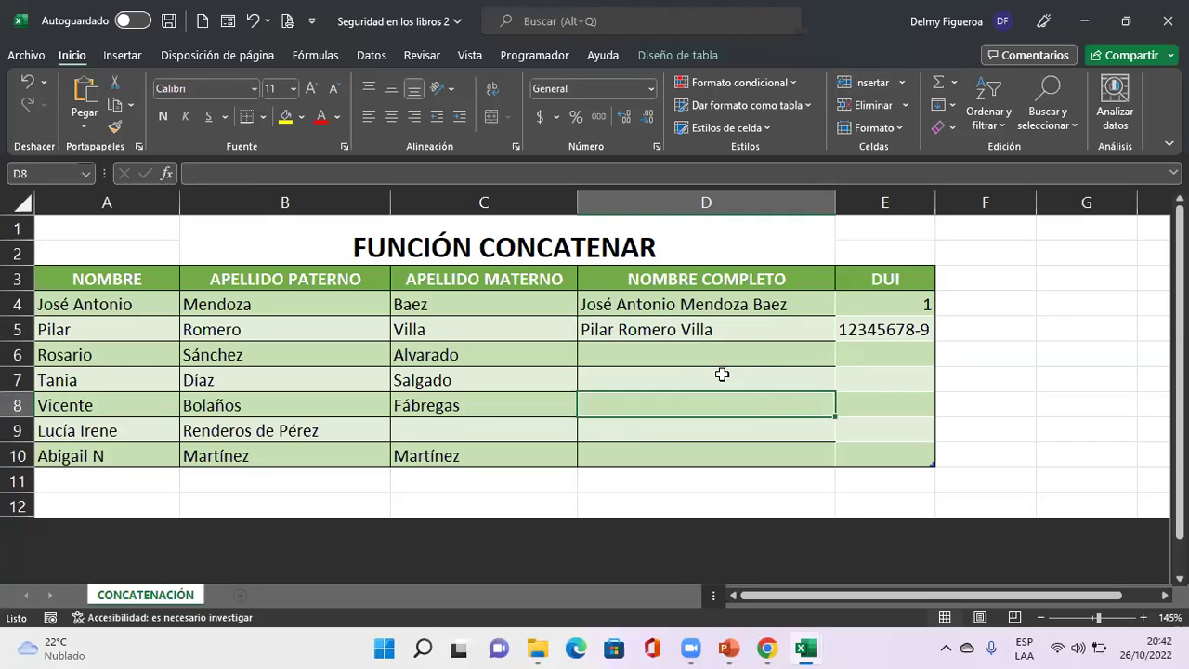
{"action": "left_click", "coordinate": [203, 22]}
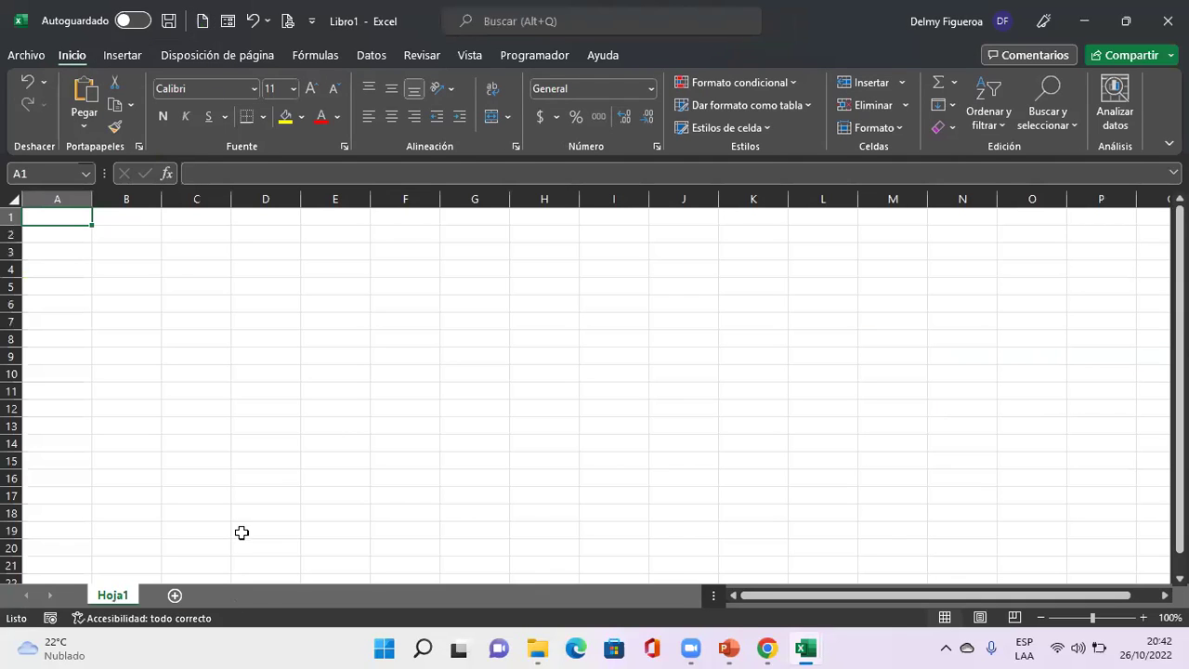
{"action": "left_click", "coordinate": [11, 197]}
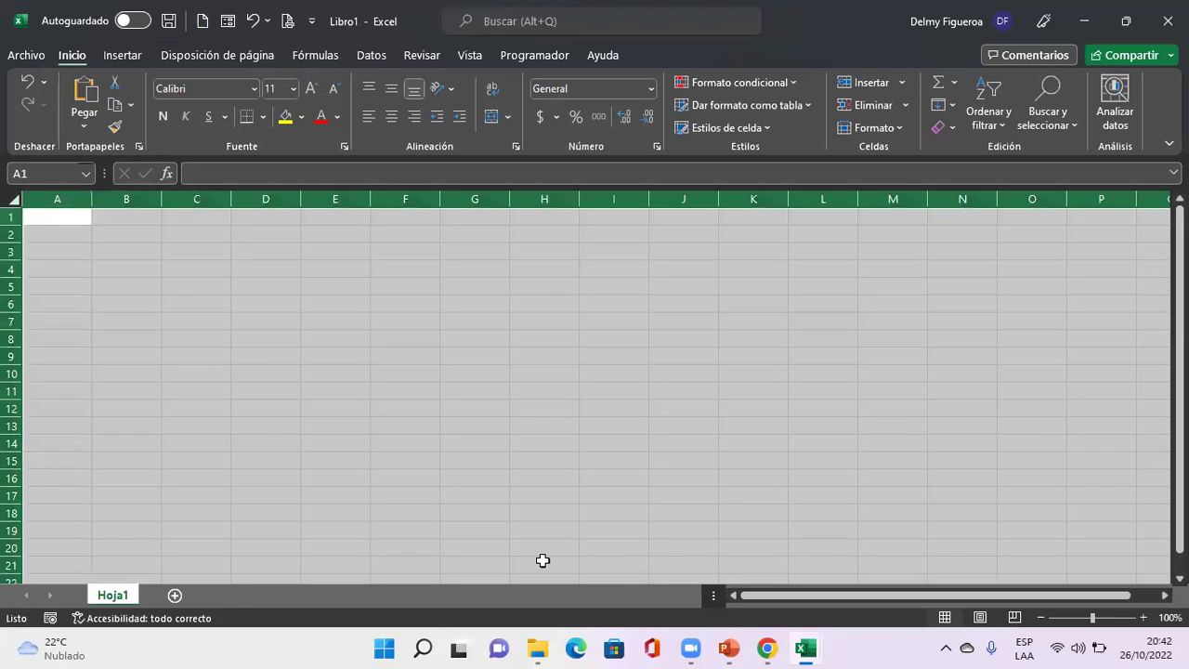
{"action": "scroll", "coordinate": [536, 412], "scroll_direction": "up", "scroll_amount": 4}
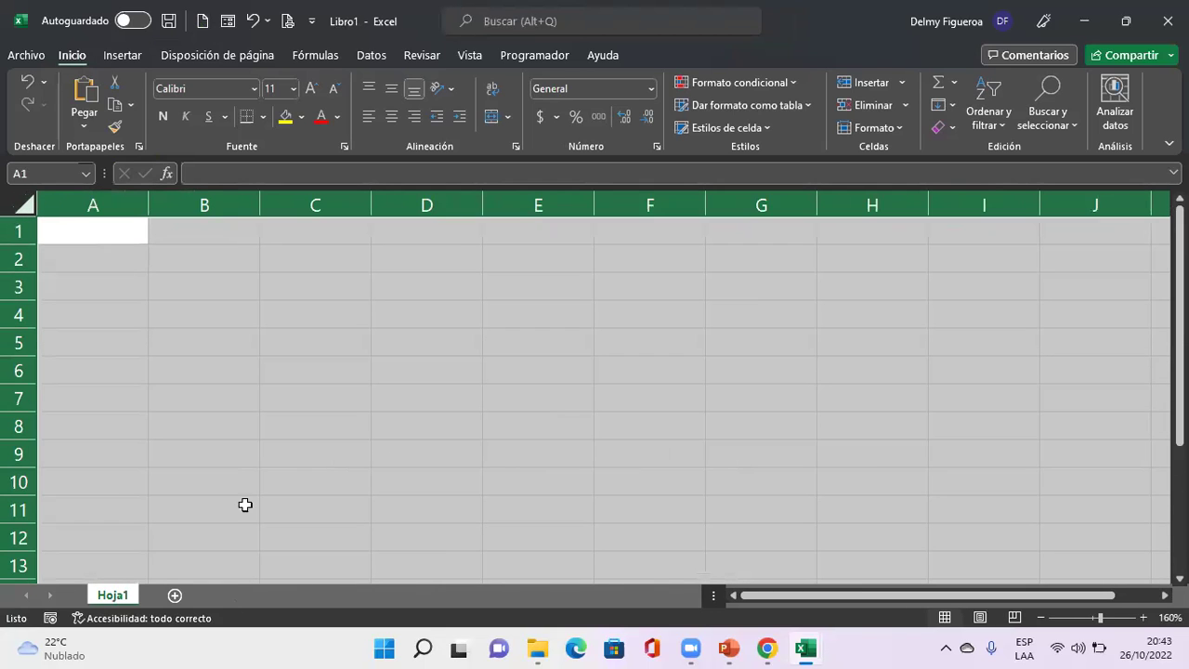
{"action": "key", "text": "alt+Tab"}
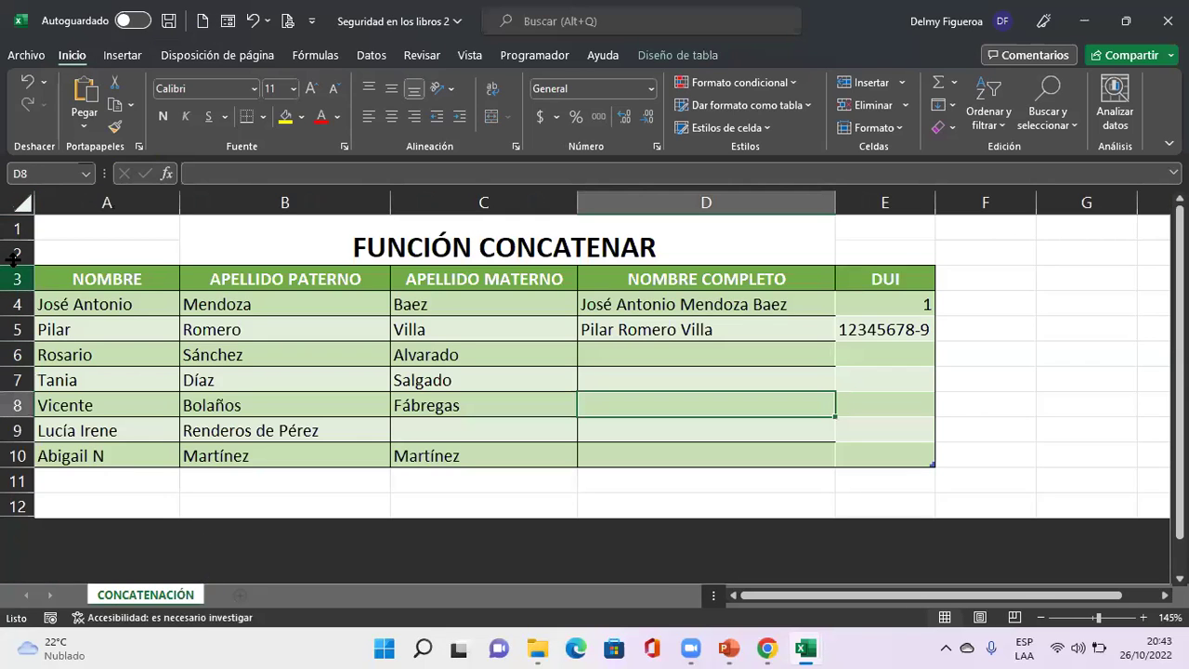
{"action": "left_click", "coordinate": [22, 202]}
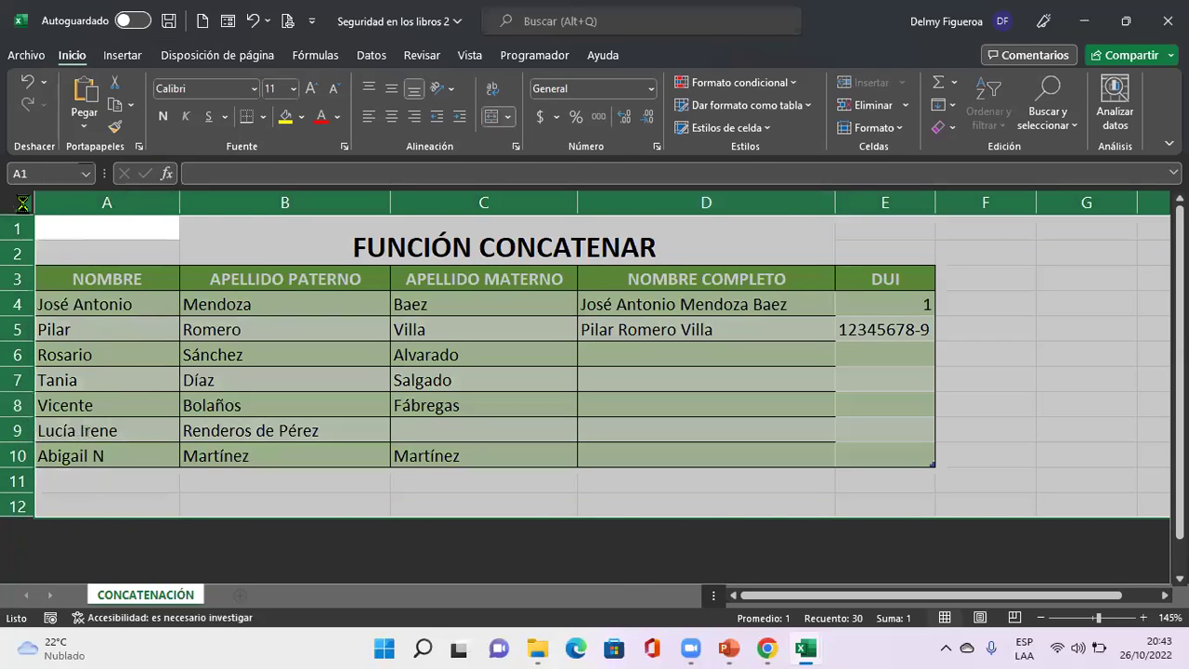
{"action": "key", "text": "ctrl+c"}
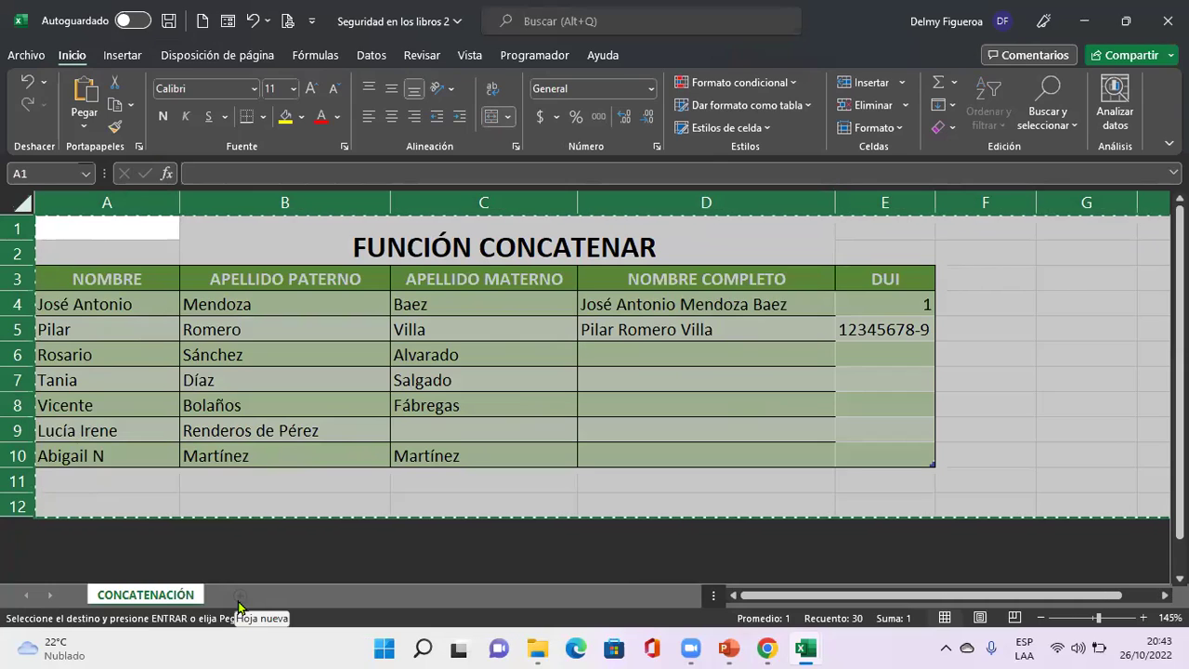
{"action": "key", "text": "ctrl+n"}
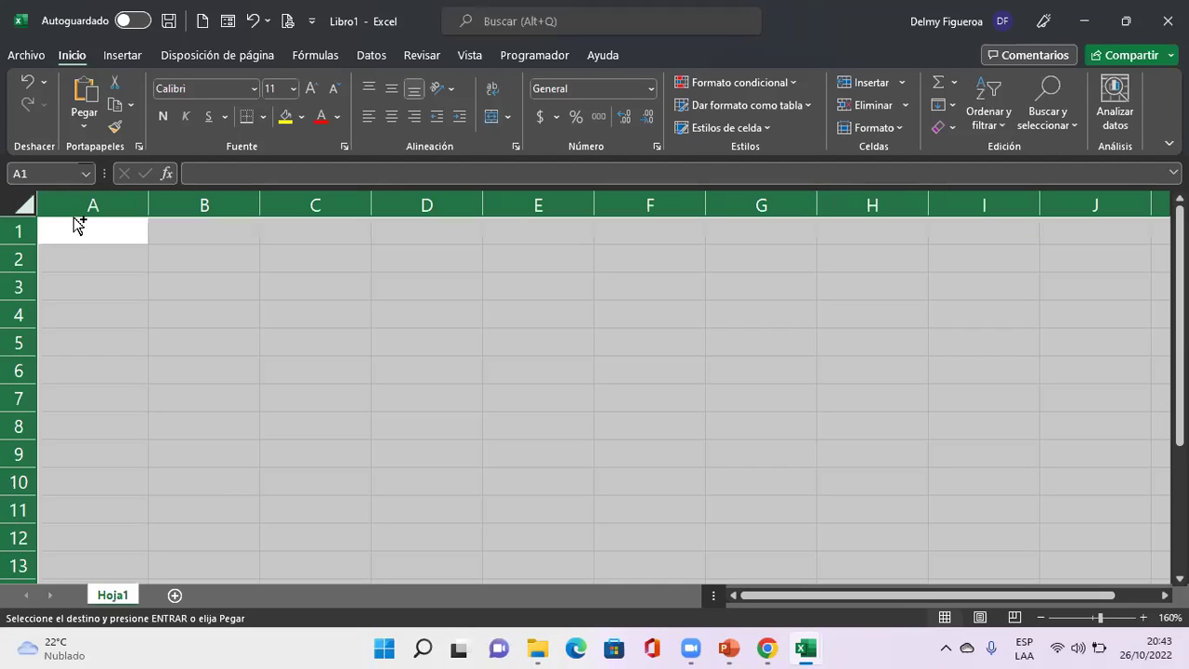
{"action": "key", "text": "ctrl+v"}
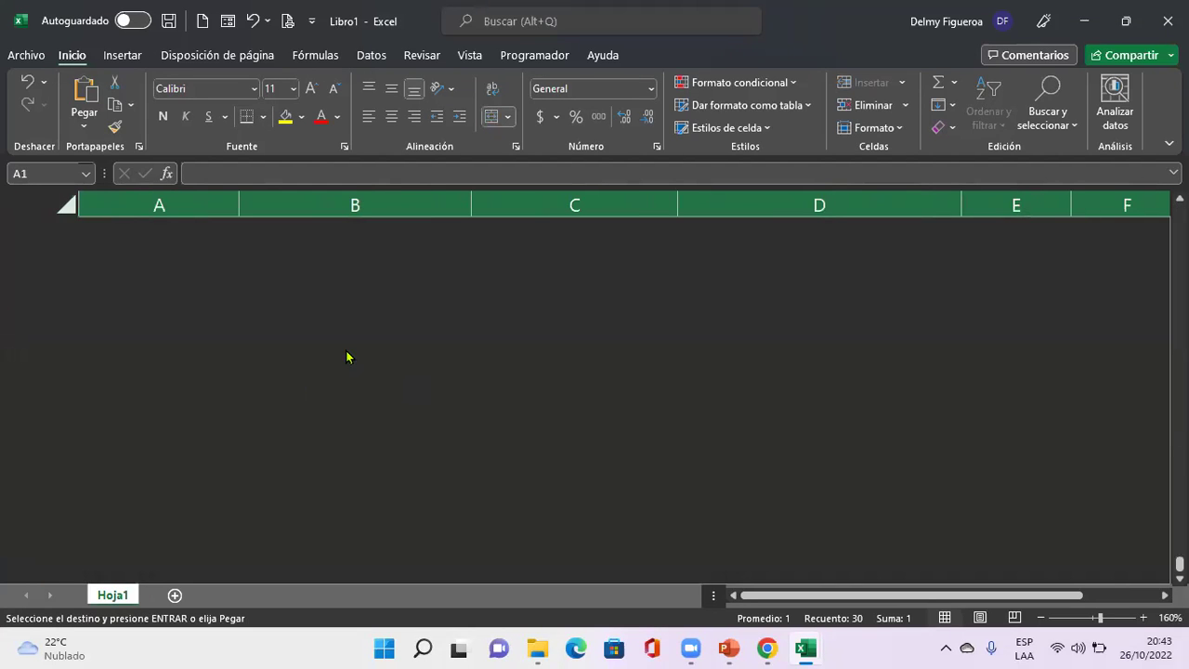
{"action": "left_click", "coordinate": [67, 205]}
{"action": "right_click", "coordinate": [64, 212]}
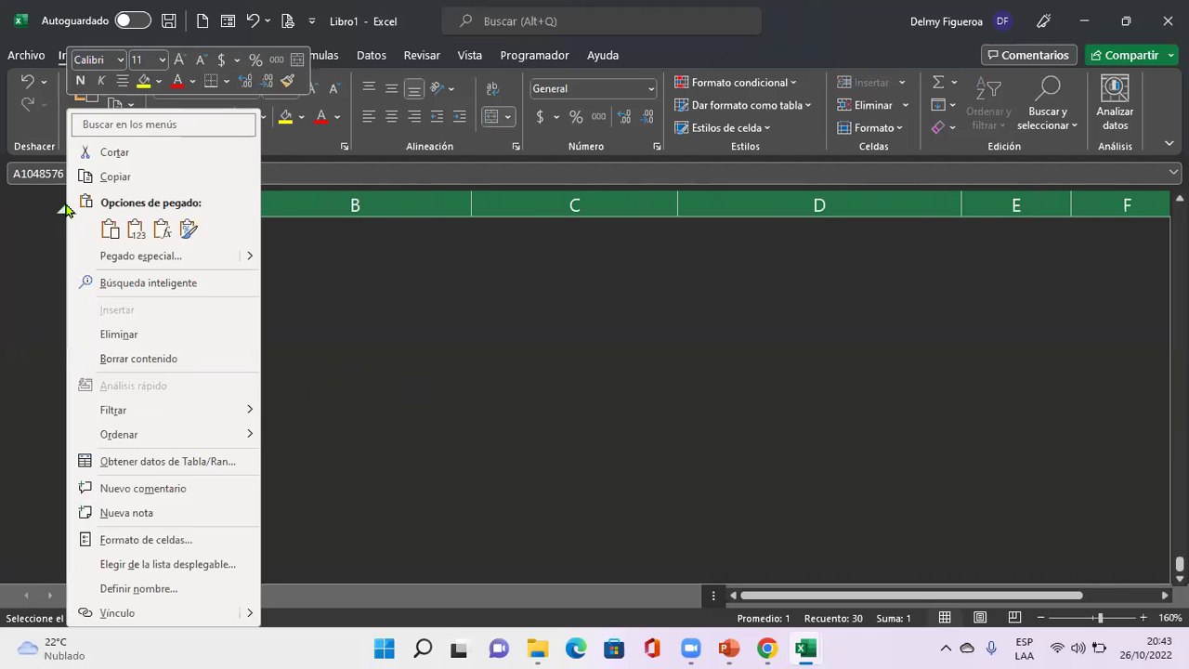
{"action": "key", "text": "Escape"}
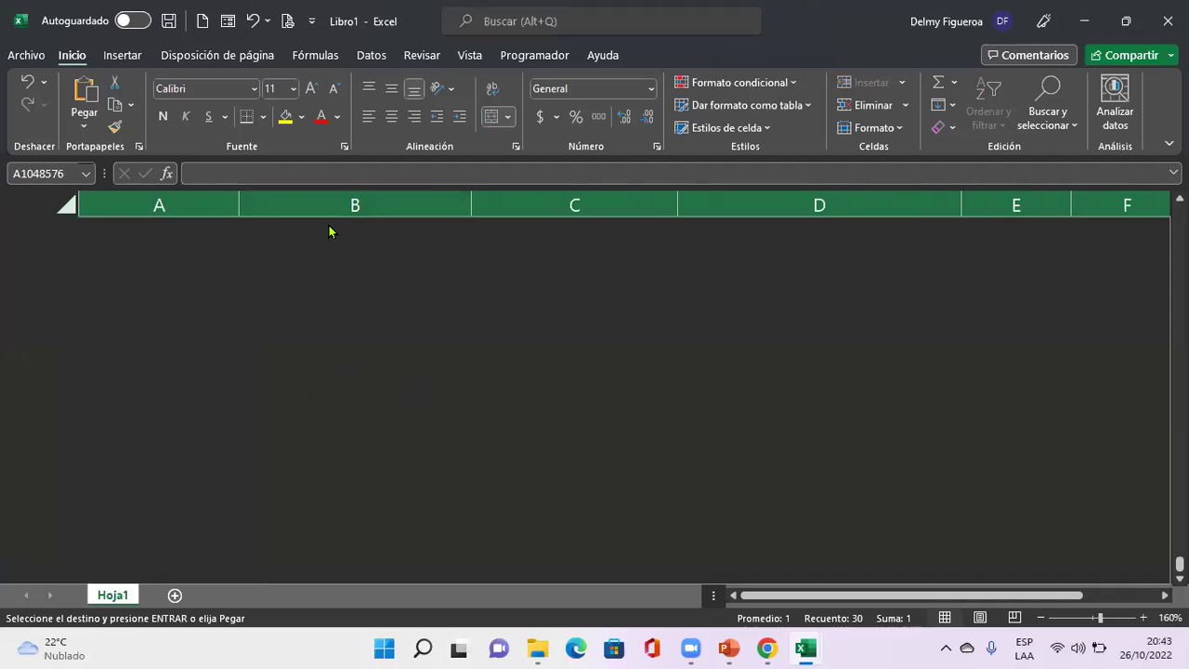
{"action": "left_click", "coordinate": [337, 332]}
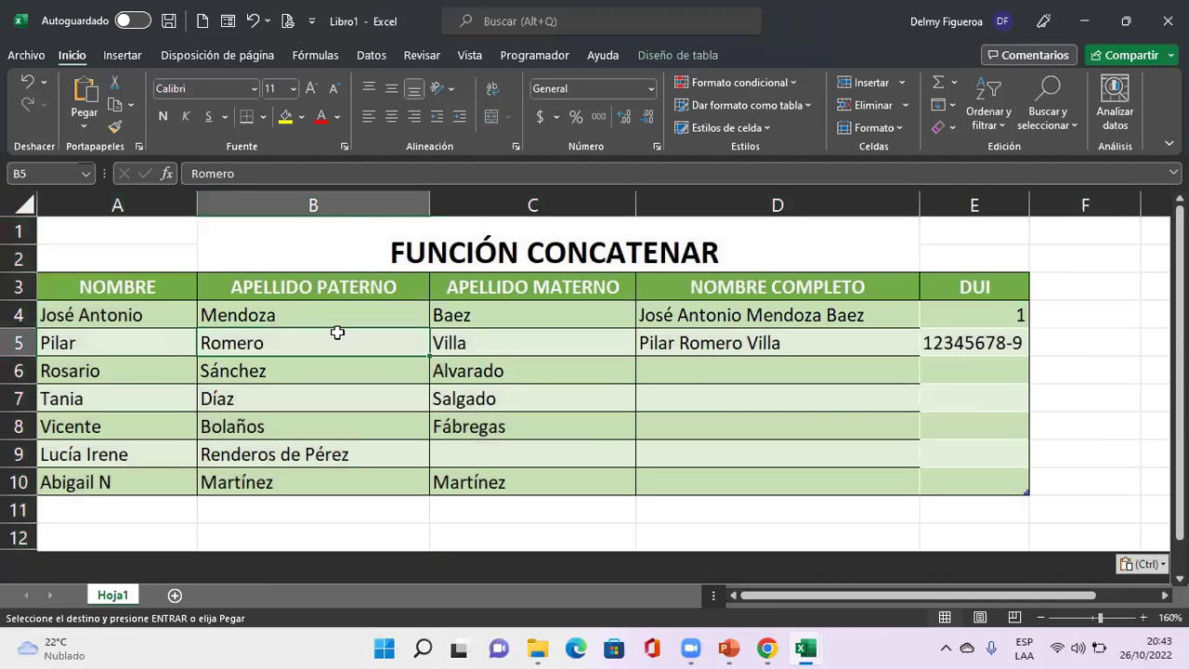
{"action": "key", "text": "ctrl+Home"}
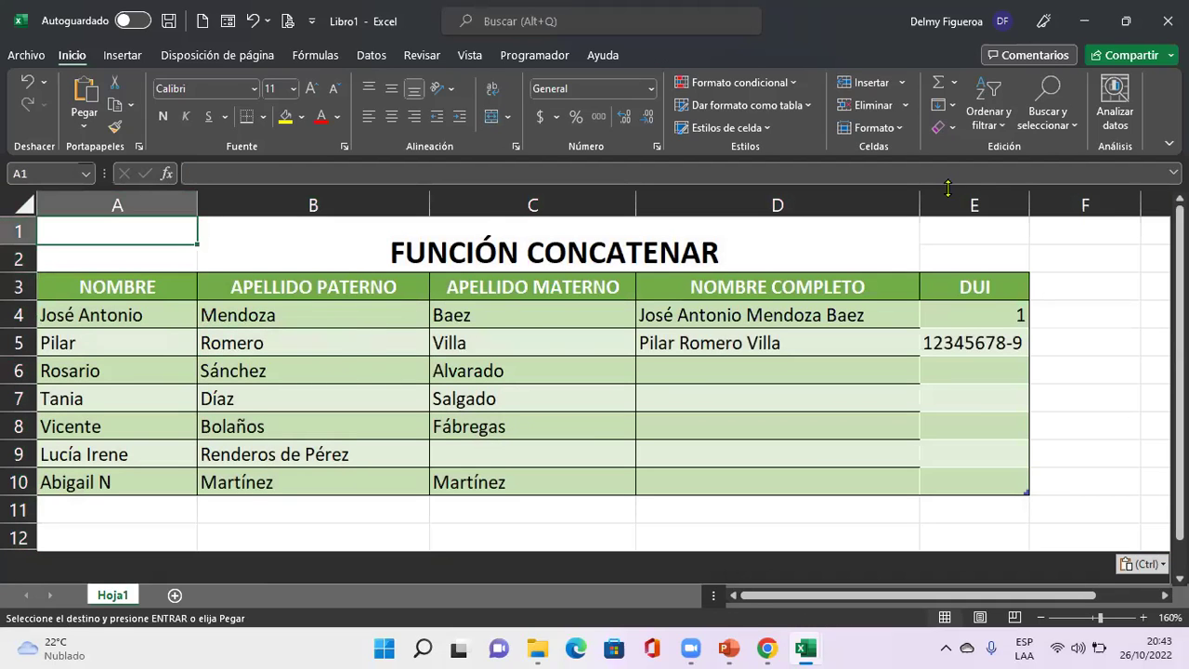
Check Proteger libro without applying it, then add a new blank sheet Hoja2.
{"action": "scroll", "coordinate": [533, 84], "scroll_direction": "down", "scroll_amount": 5}
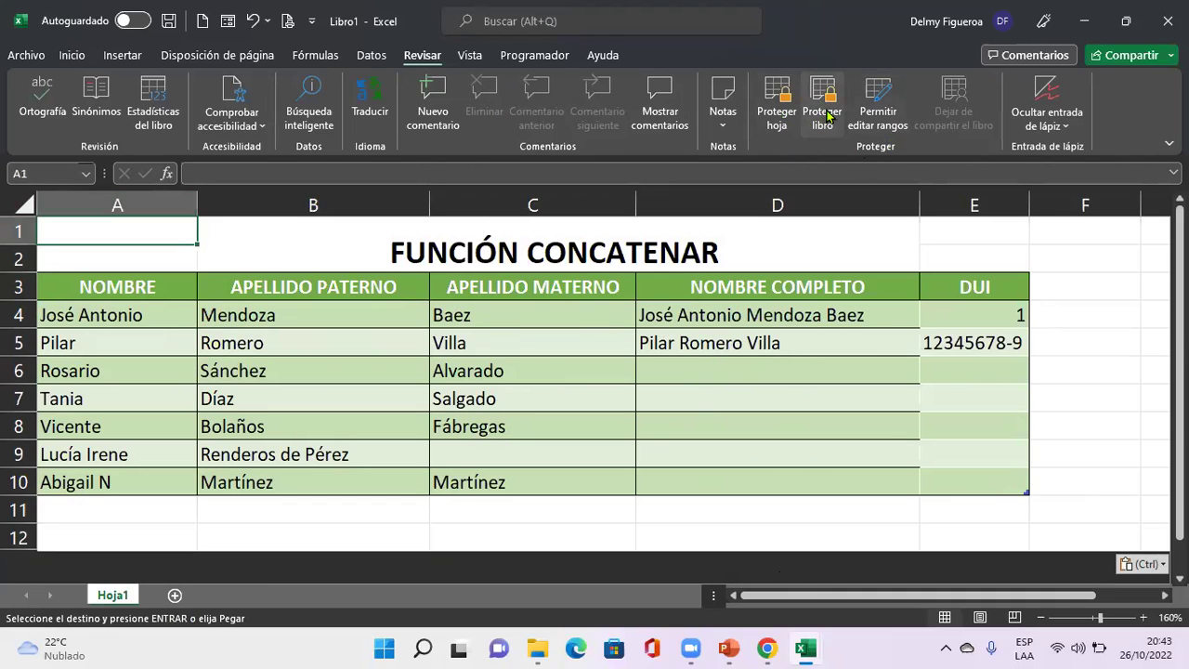
{"action": "left_click", "coordinate": [825, 113]}
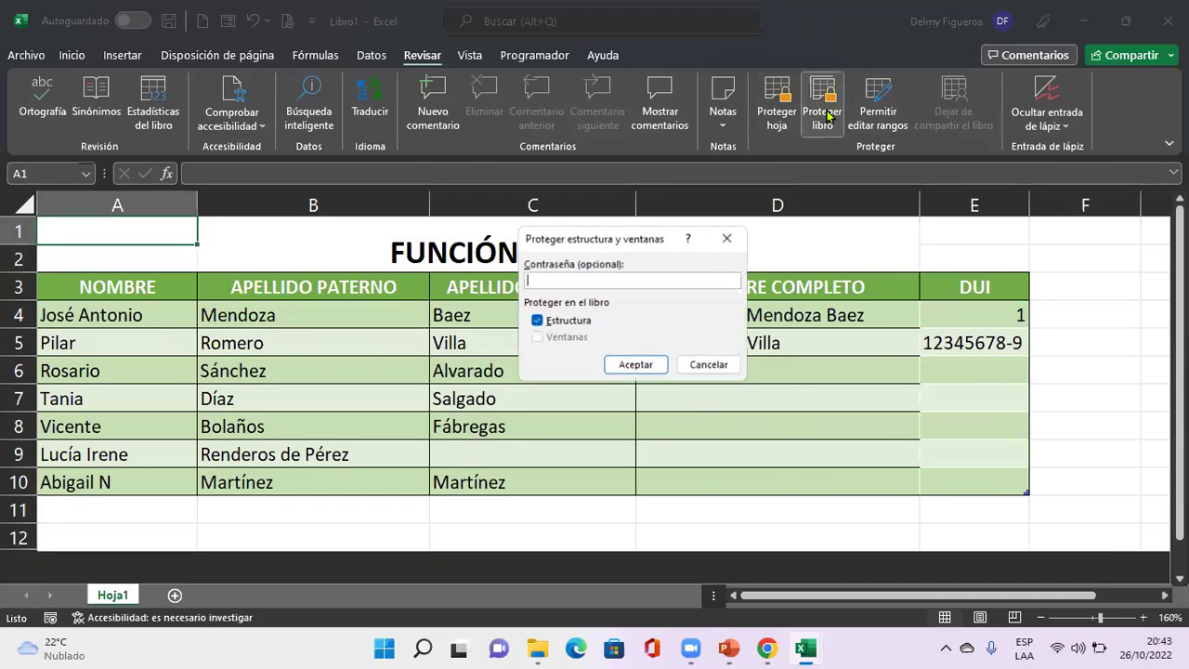
{"action": "left_click", "coordinate": [715, 366]}
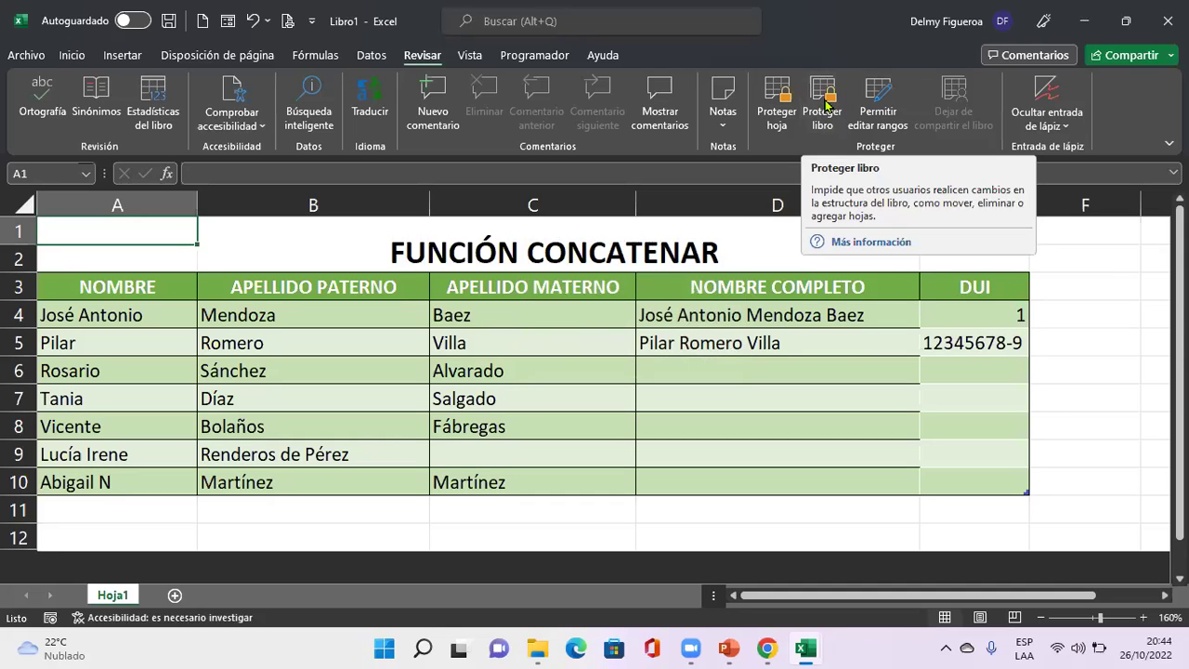
{"action": "left_click", "coordinate": [166, 509]}
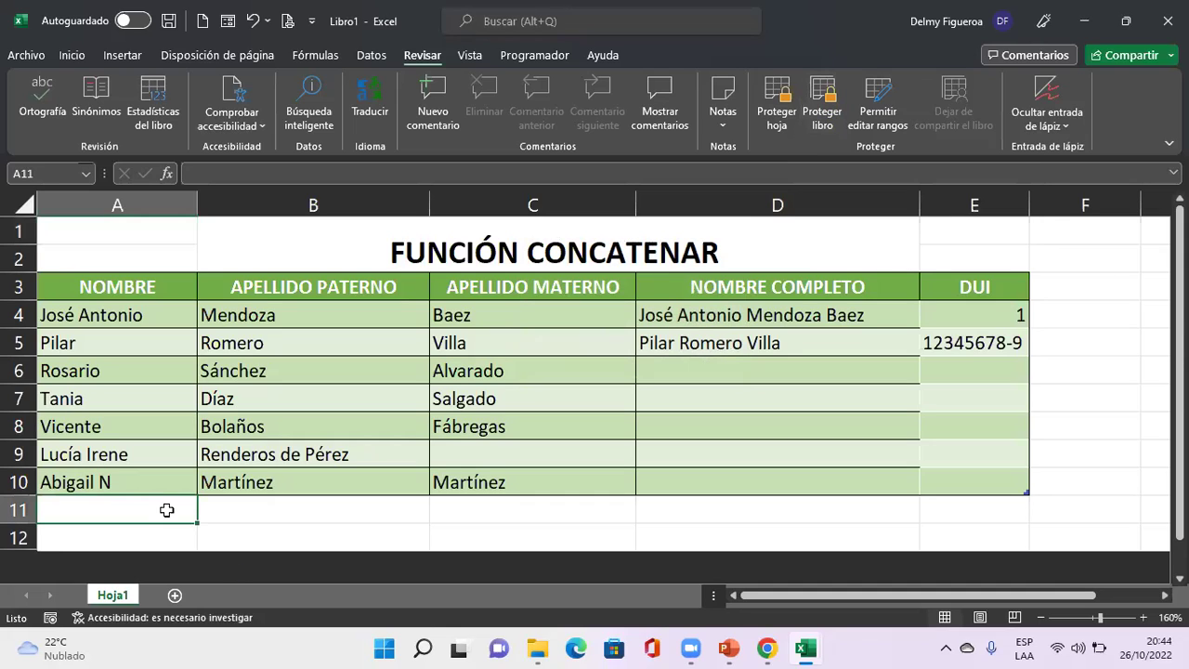
{"action": "left_click", "coordinate": [175, 595]}
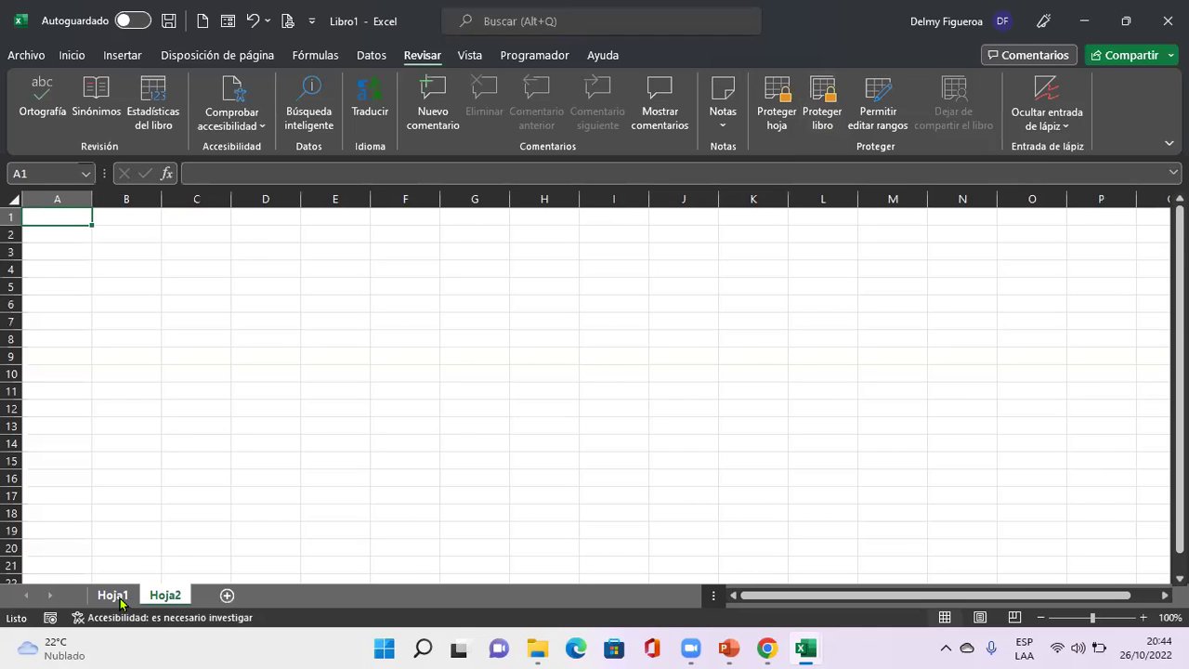
Back on Hoja1, open Proteger libro again, cancel it, and select cell D6.
{"action": "left_click", "coordinate": [112, 596]}
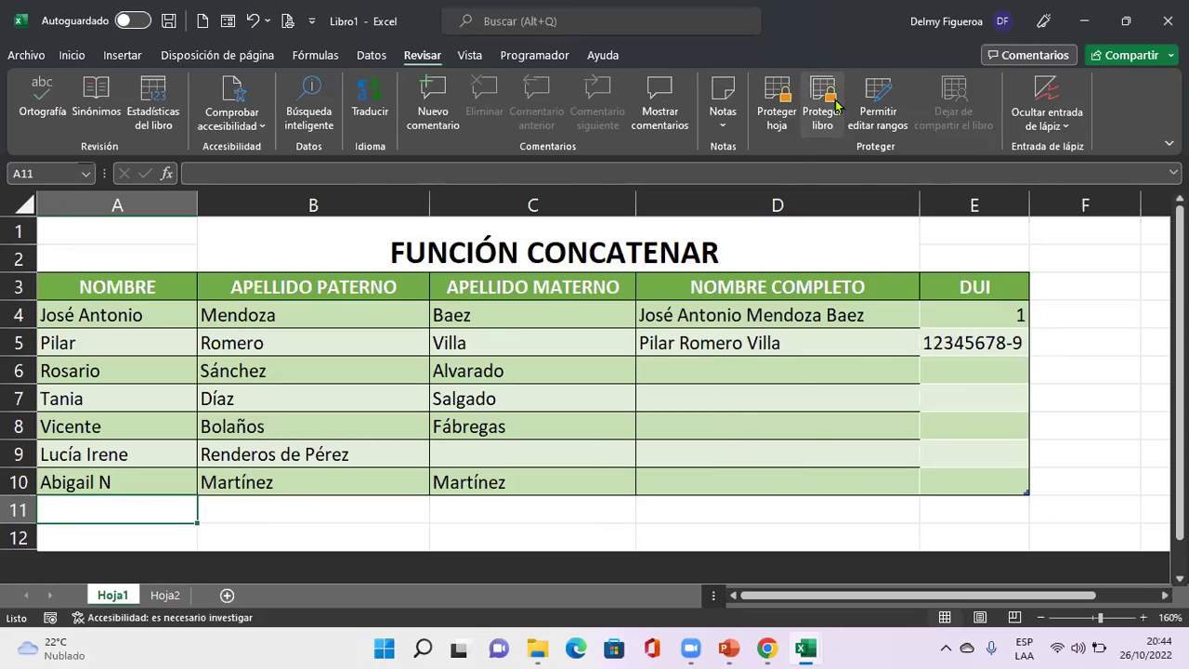
{"action": "left_click", "coordinate": [822, 115]}
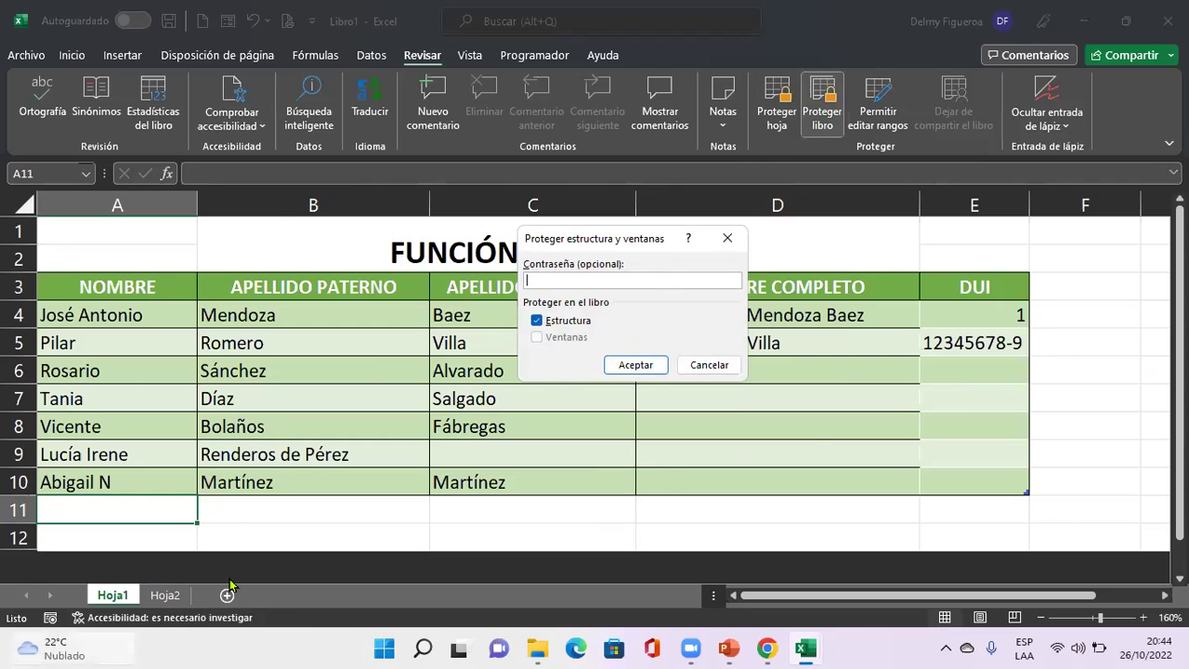
{"action": "mouse_move", "coordinate": [113, 631]}
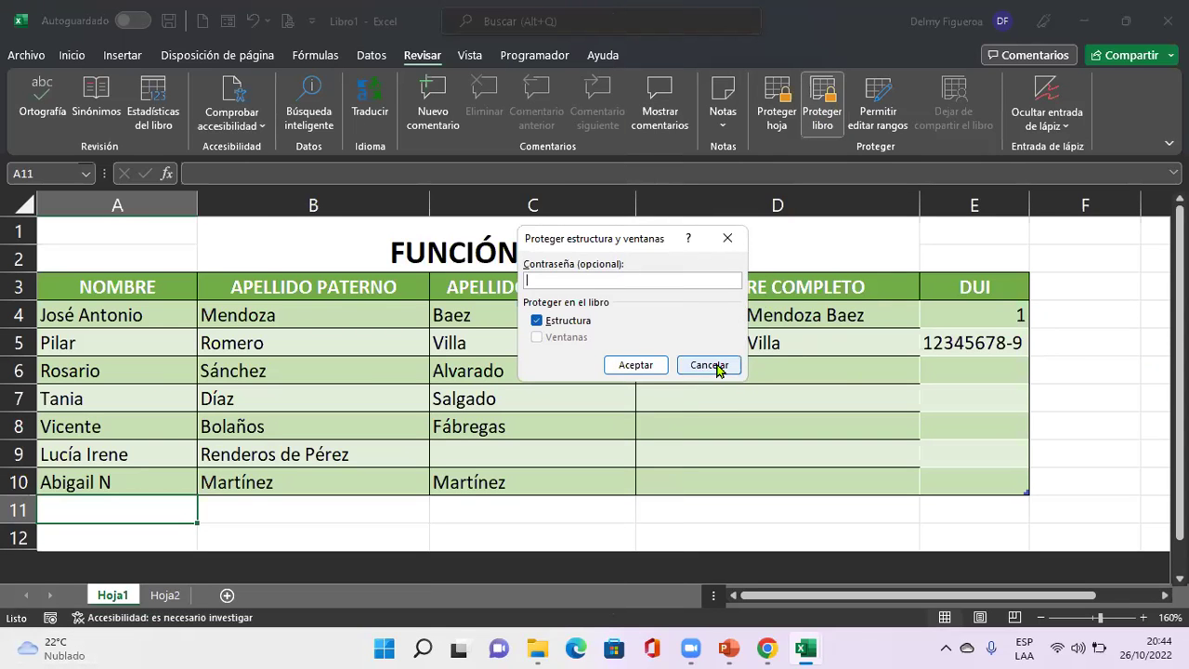
{"action": "left_click", "coordinate": [713, 366]}
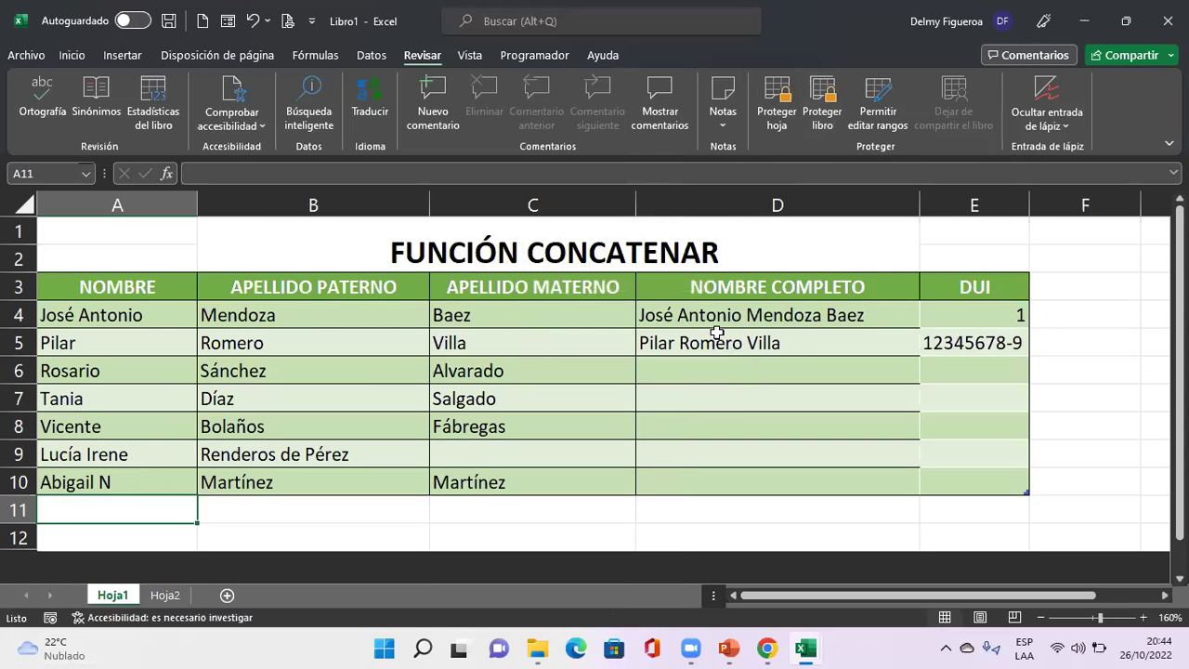
{"action": "left_click", "coordinate": [774, 374]}
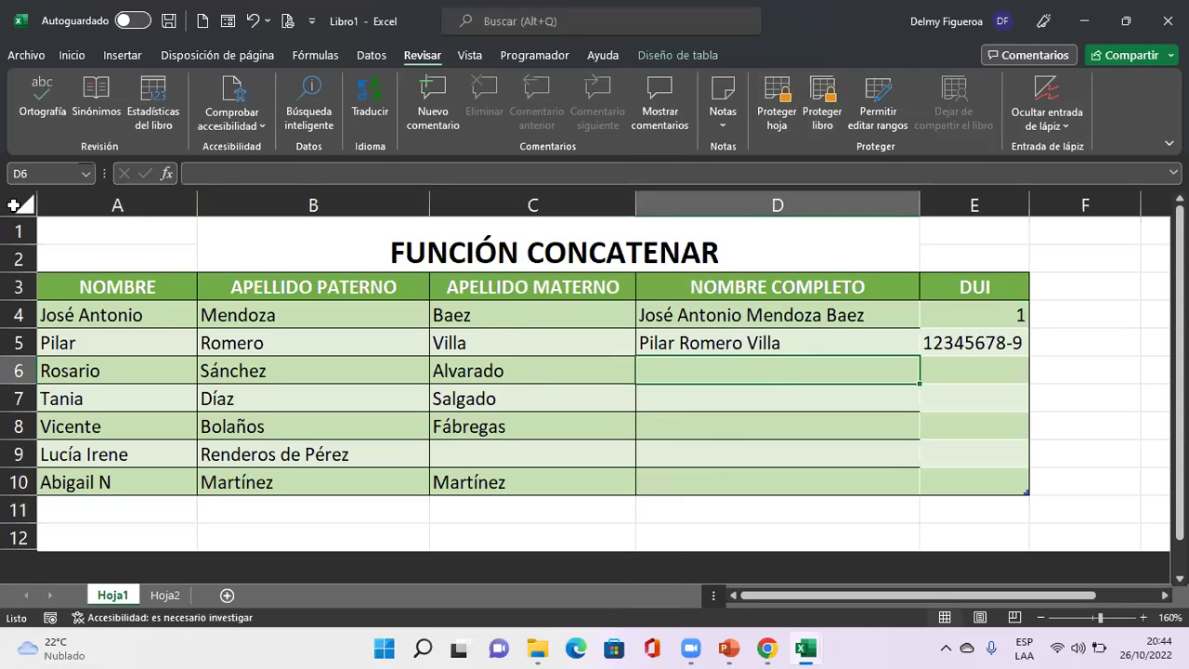
Protect Hoja1 without a password and confirm D5's cell actions are now disabled.
{"action": "left_click", "coordinate": [778, 121]}
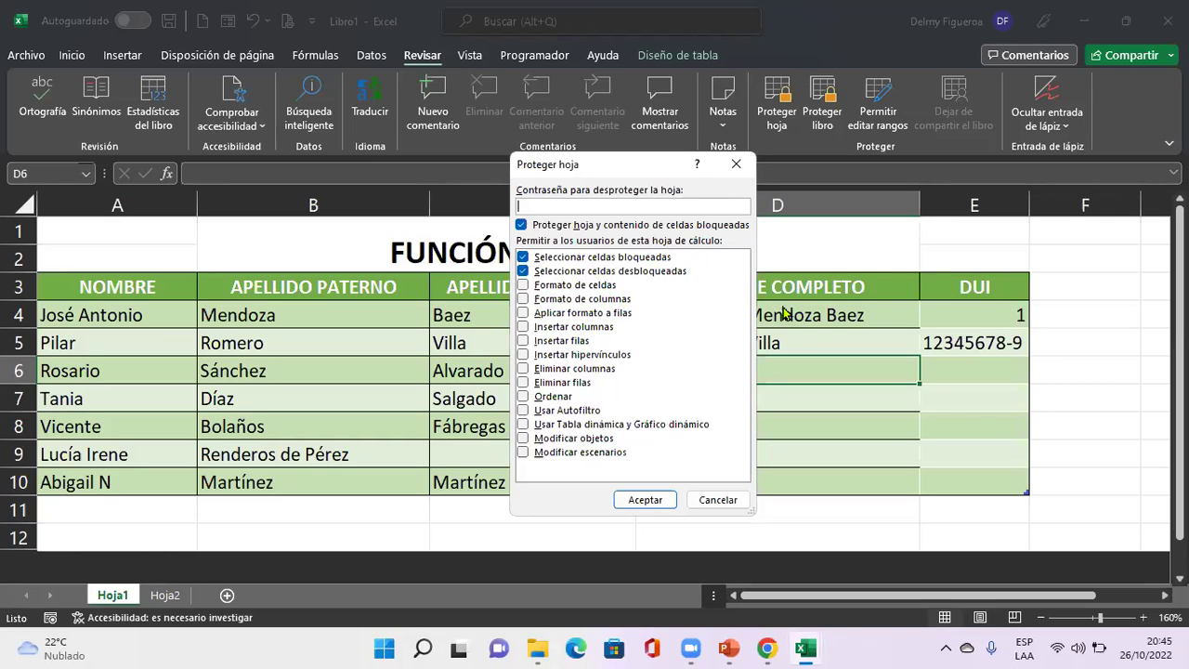
{"action": "left_click", "coordinate": [652, 500]}
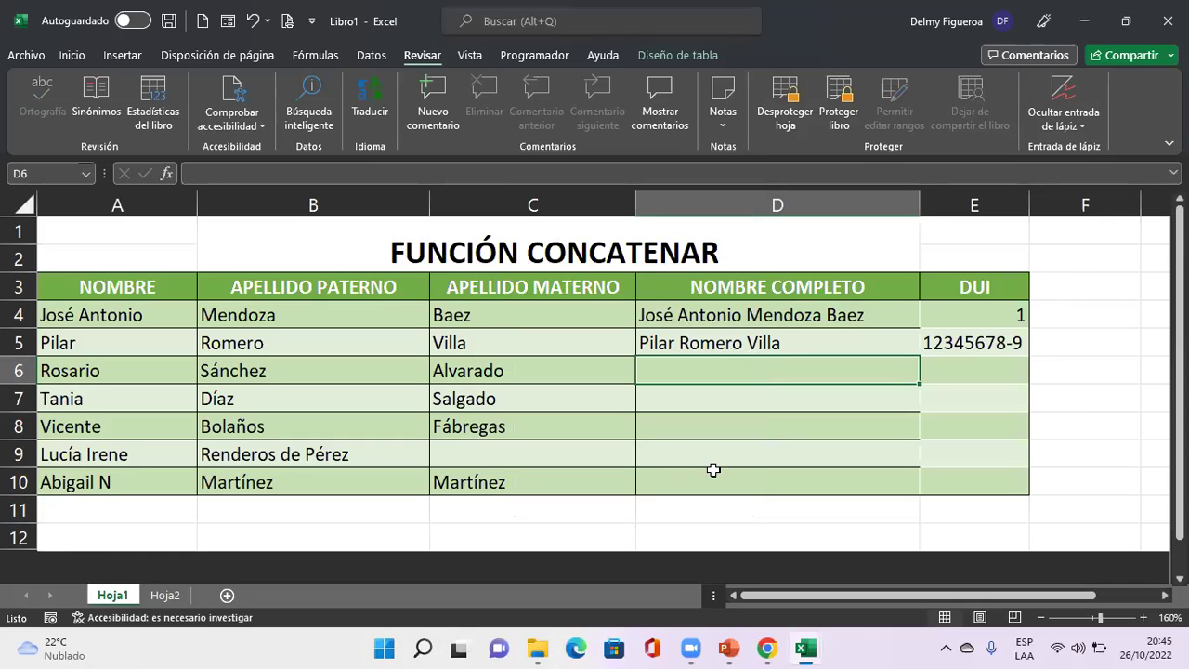
{"action": "left_click", "coordinate": [795, 341]}
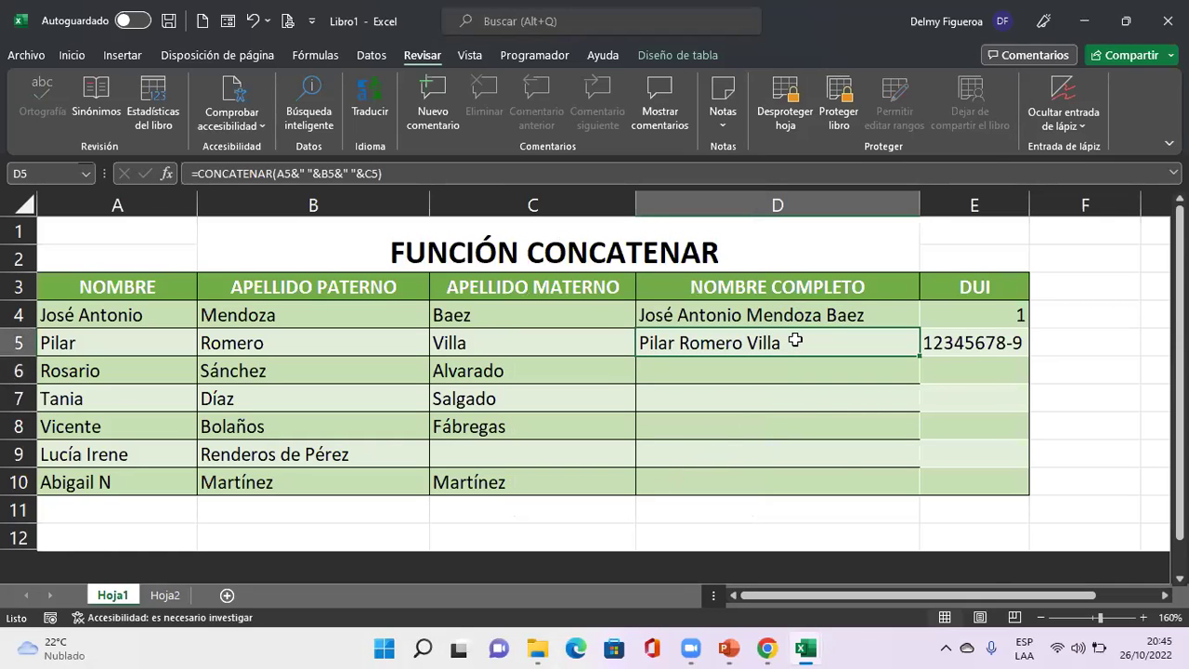
{"action": "right_click", "coordinate": [795, 341]}
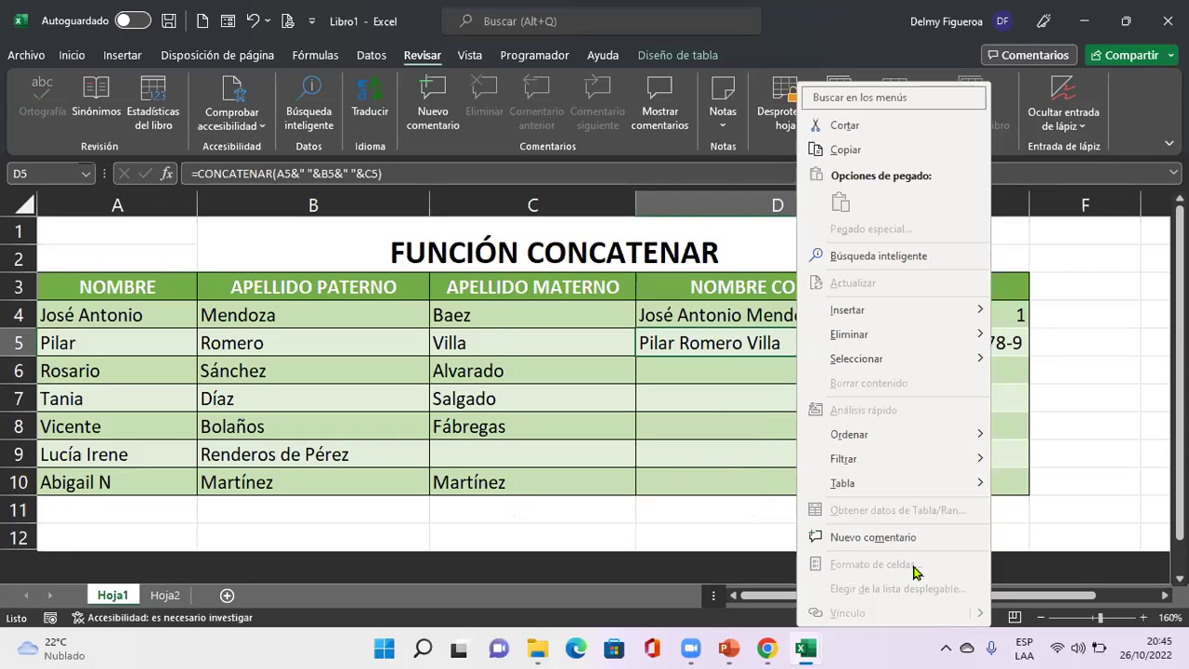
{"action": "left_click", "coordinate": [633, 343]}
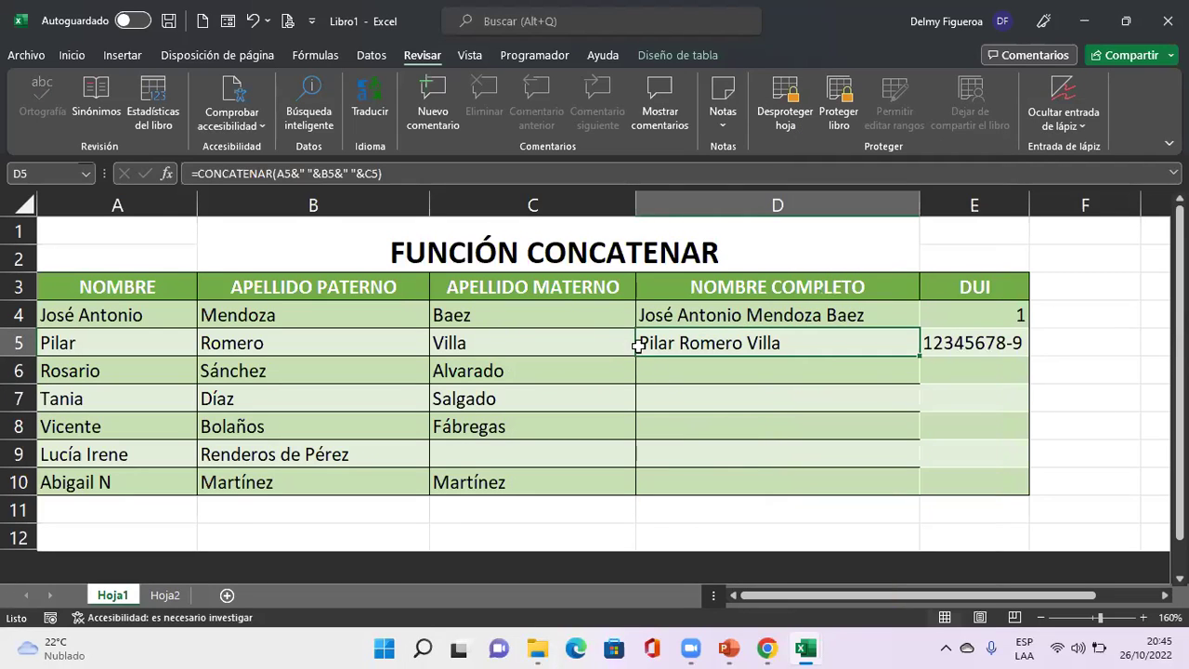
Select the table A3:E10 and show its table design settings.
{"action": "left_click", "coordinate": [559, 286]}
{"action": "left_click_drag", "start_coordinate": [146, 282], "coordinate": [967, 486]}
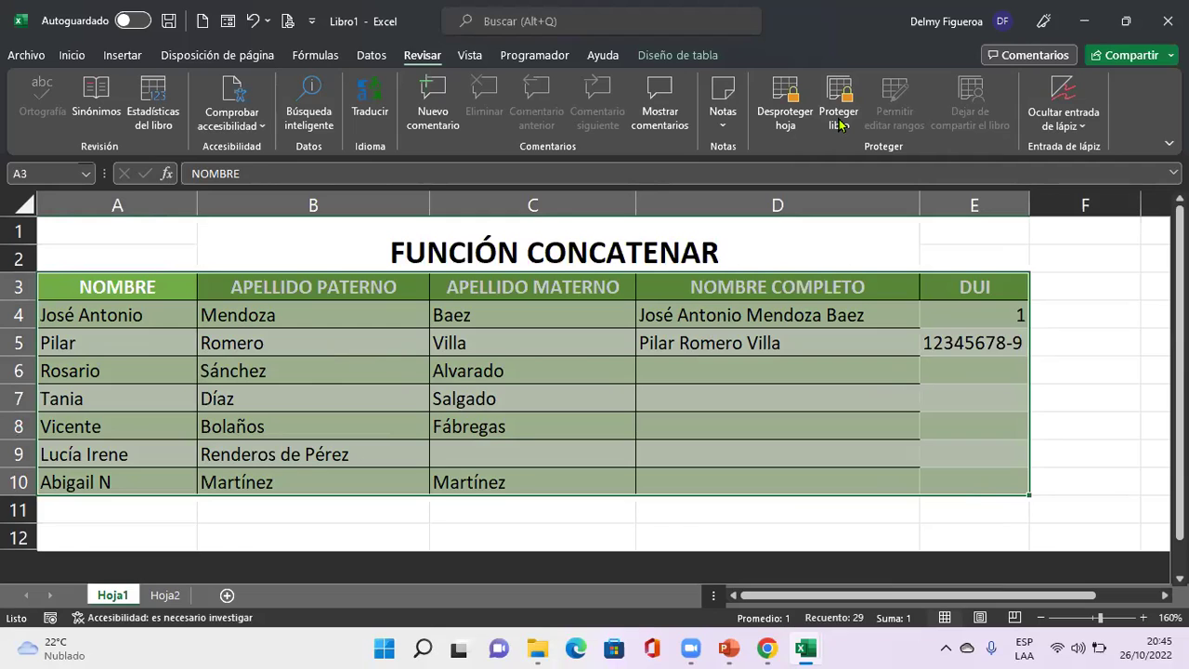
{"action": "left_click", "coordinate": [839, 119]}
{"action": "left_click", "coordinate": [693, 54]}
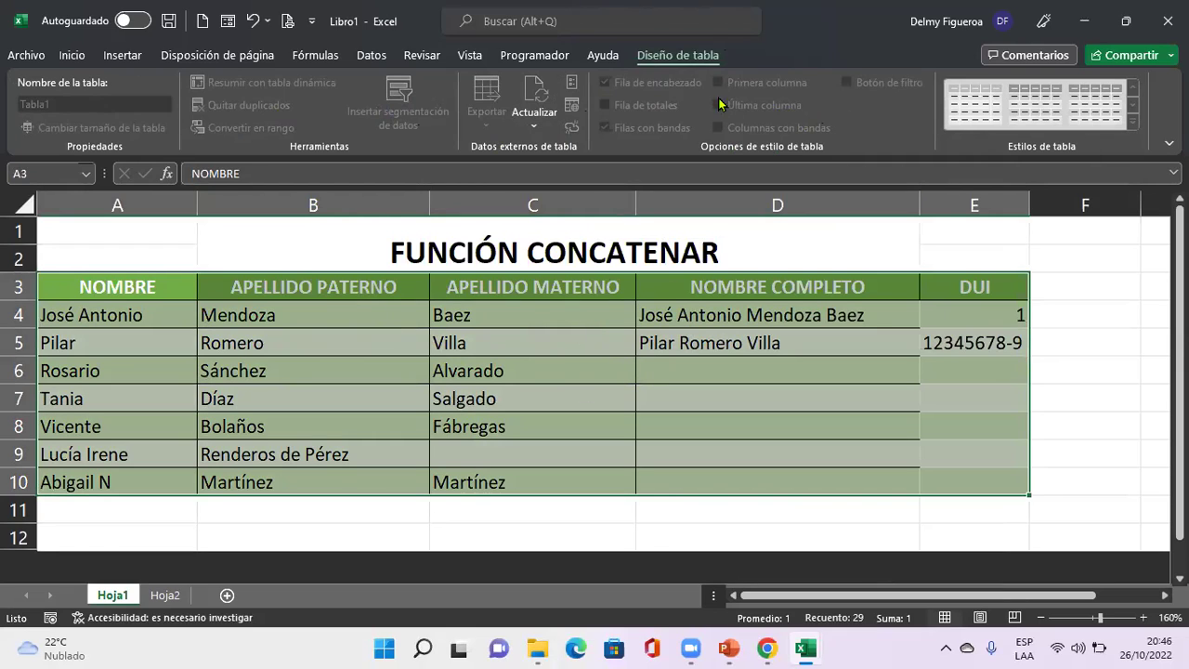
{"action": "left_click", "coordinate": [72, 58]}
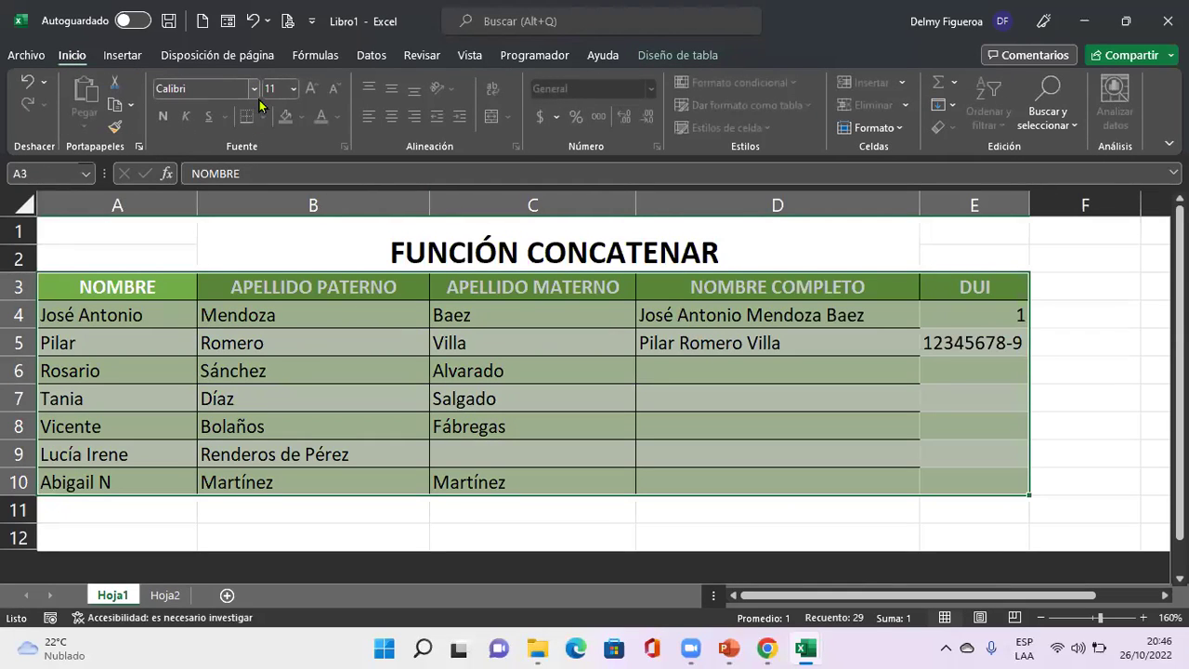
{"action": "left_click", "coordinate": [183, 85]}
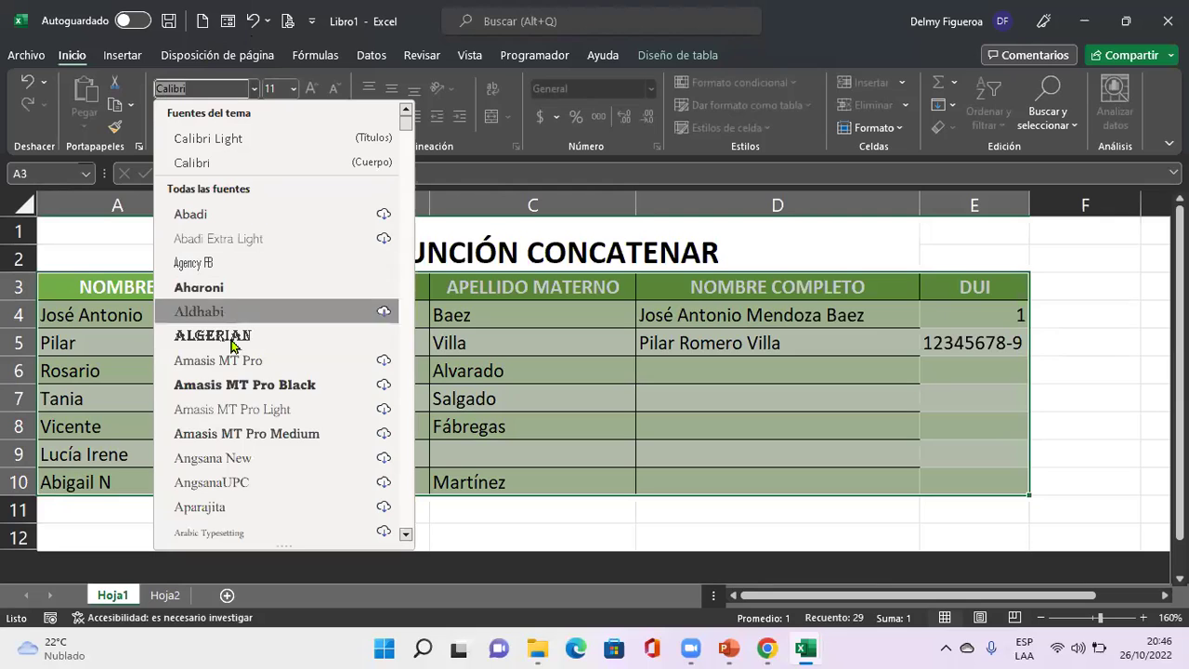
{"action": "scroll", "coordinate": [265, 343], "scroll_direction": "down", "scroll_amount": 6}
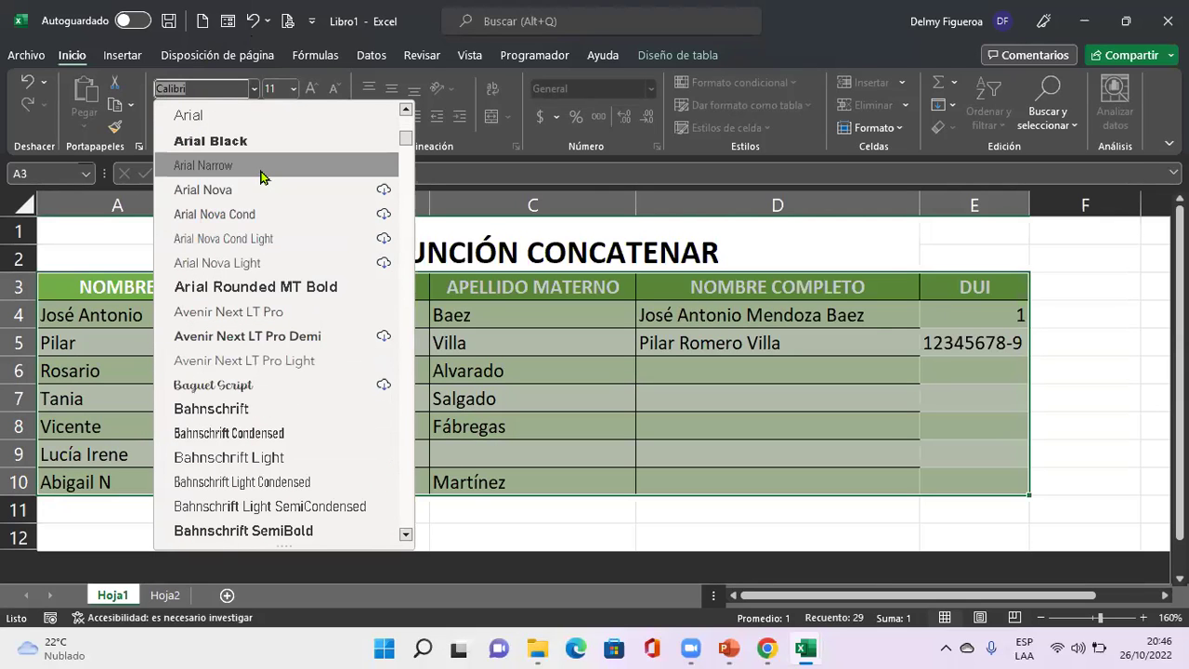
{"action": "key", "text": "Escape"}
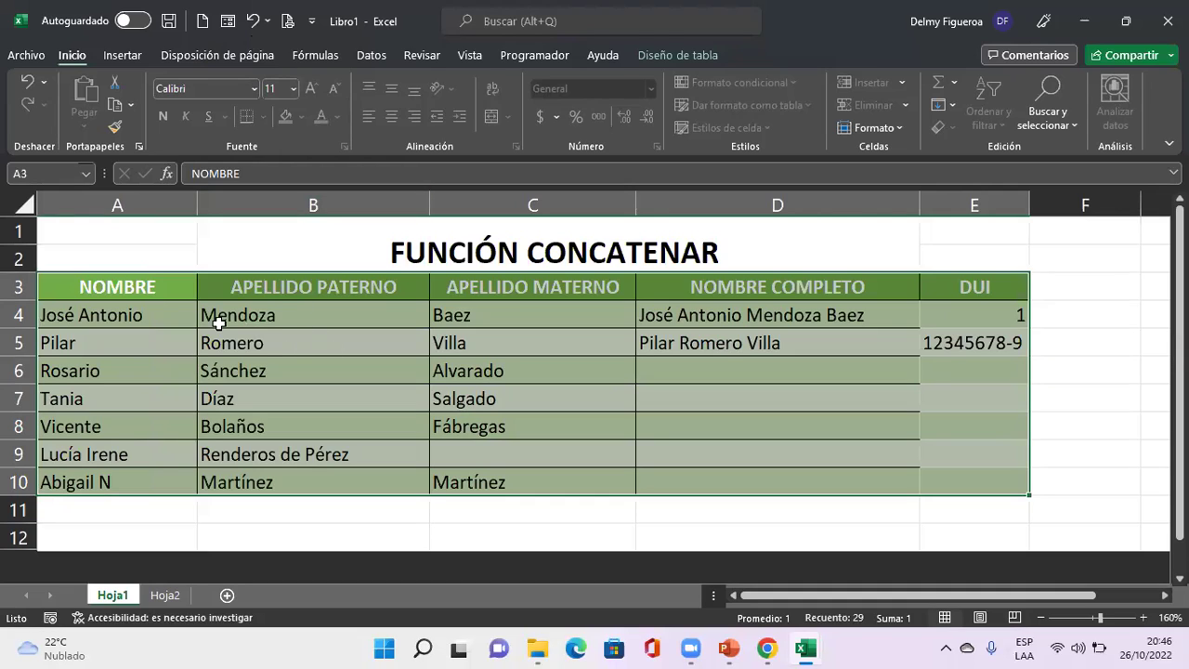
{"action": "left_click", "coordinate": [254, 89]}
{"action": "scroll", "coordinate": [284, 381], "scroll_direction": "down", "scroll_amount": 15}
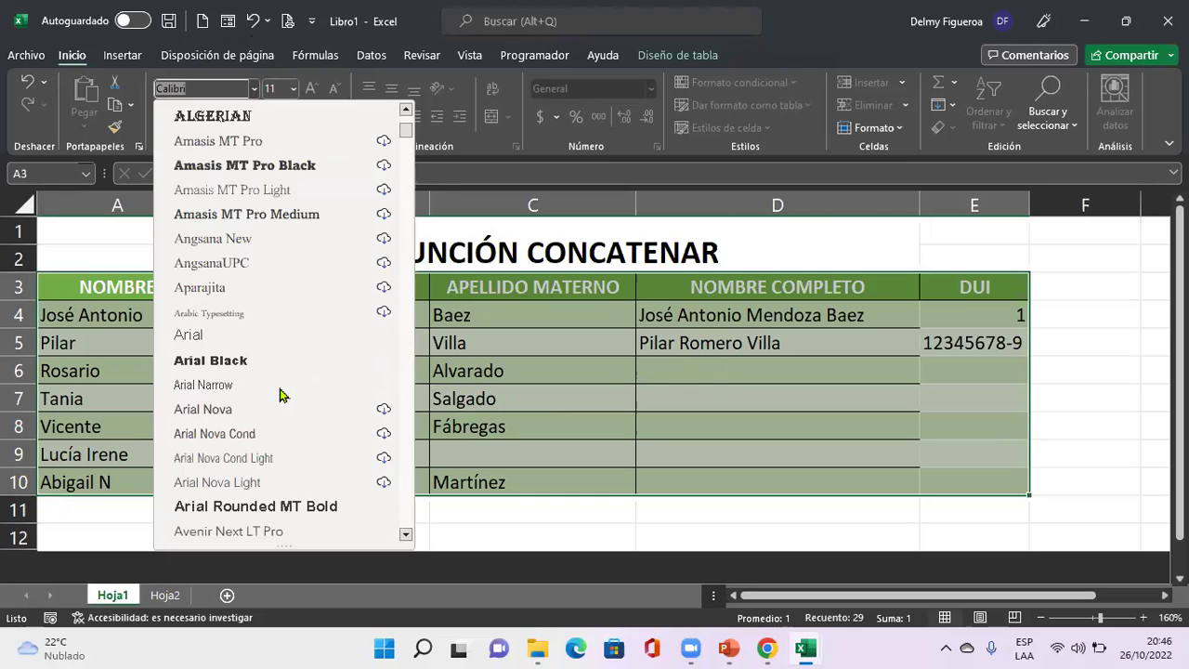
{"action": "scroll", "coordinate": [289, 370], "scroll_direction": "down", "scroll_amount": 12}
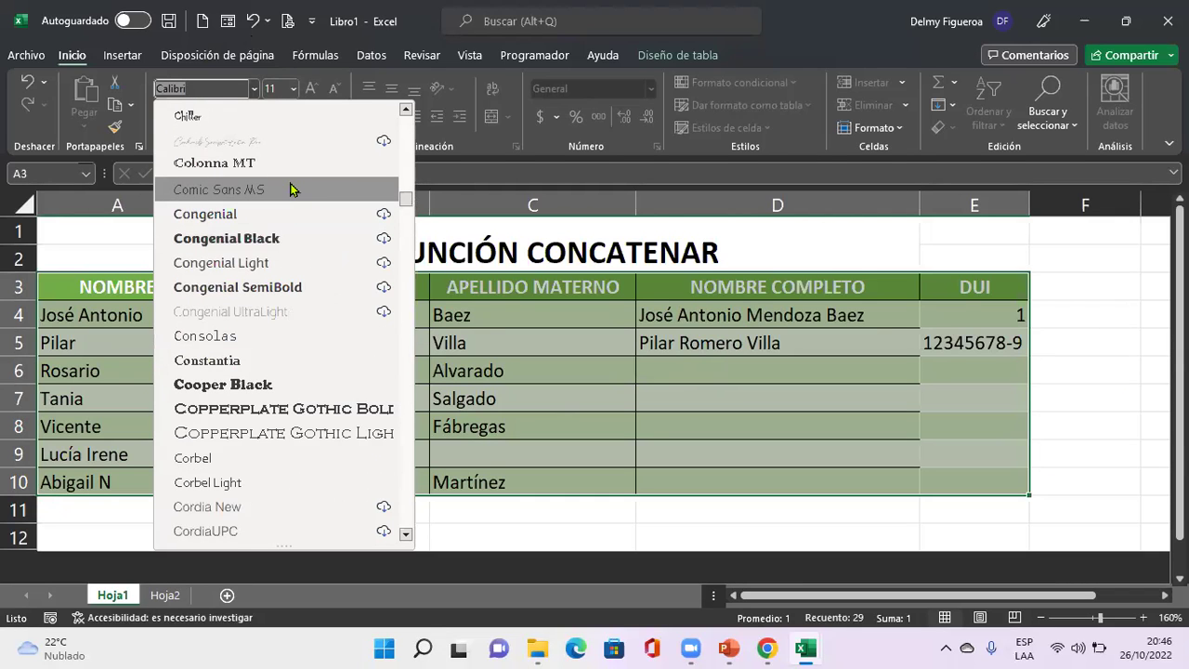
{"action": "key", "text": "Escape"}
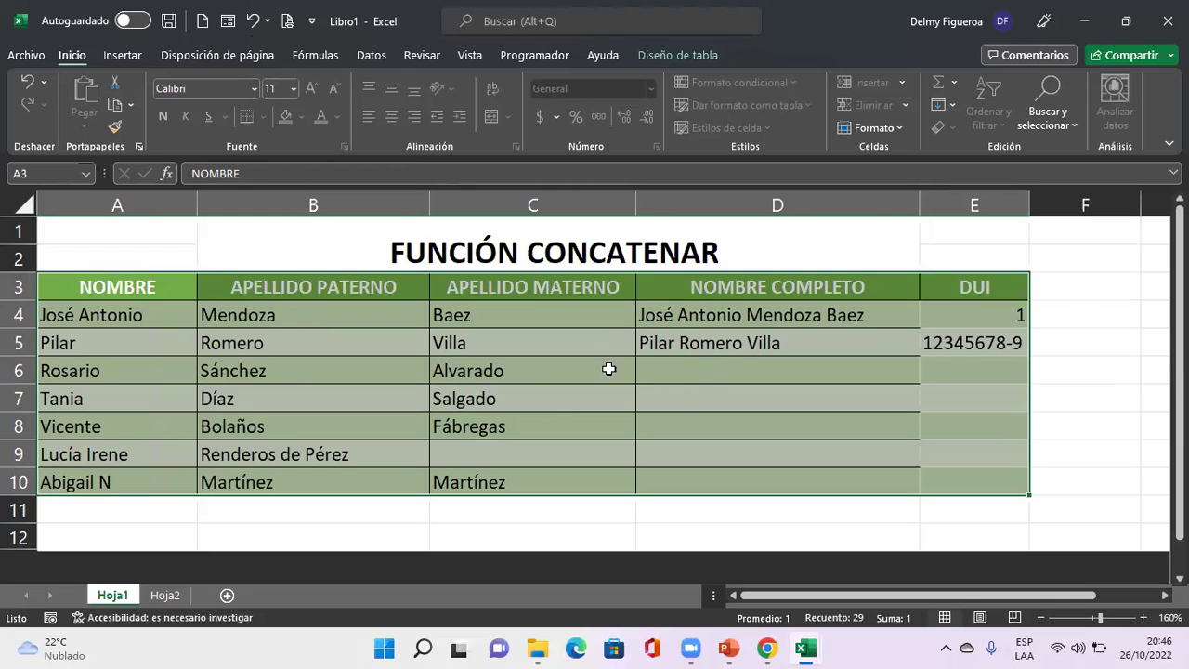
{"action": "left_click", "coordinate": [291, 88]}
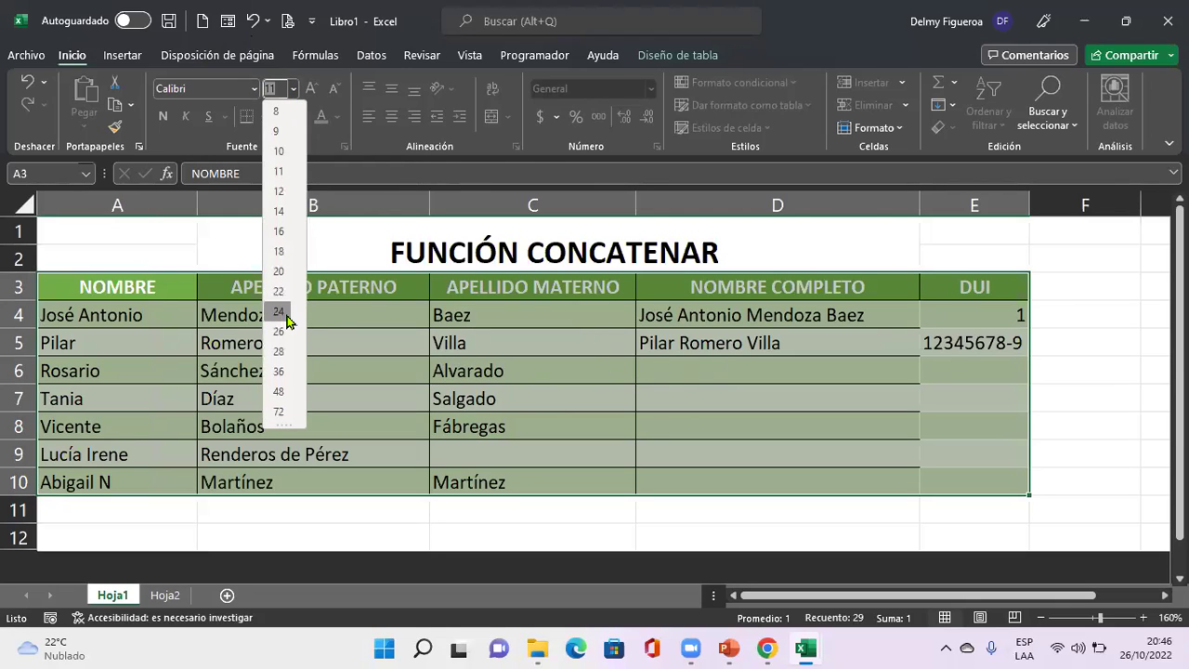
{"action": "key", "text": "Escape"}
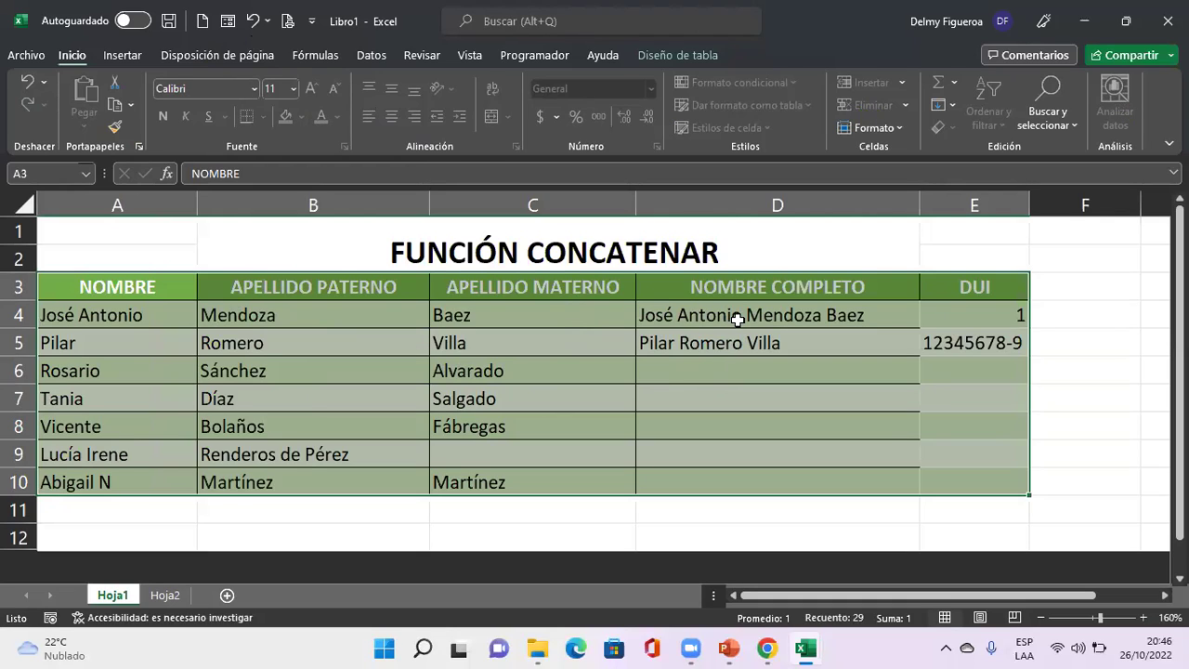
{"action": "left_click", "coordinate": [416, 57]}
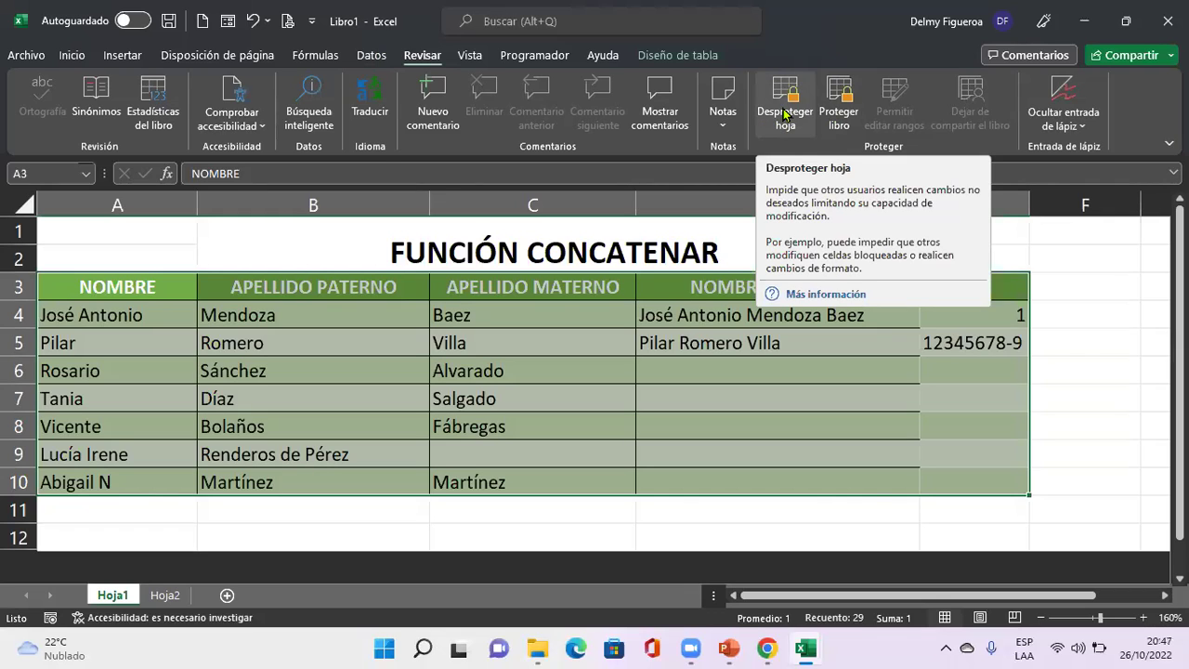
Switch from Hoja1's CONCATENAR table to the empty Hoja2 worksheet.
{"action": "left_click", "coordinate": [732, 371]}
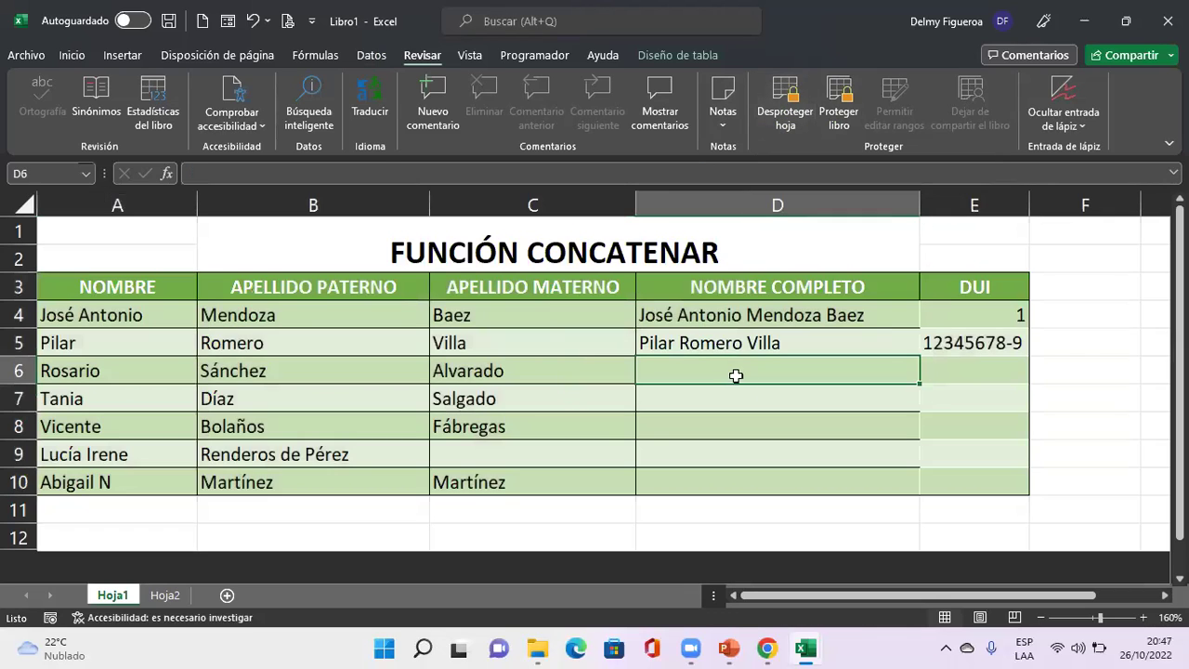
{"action": "left_click", "coordinate": [167, 594]}
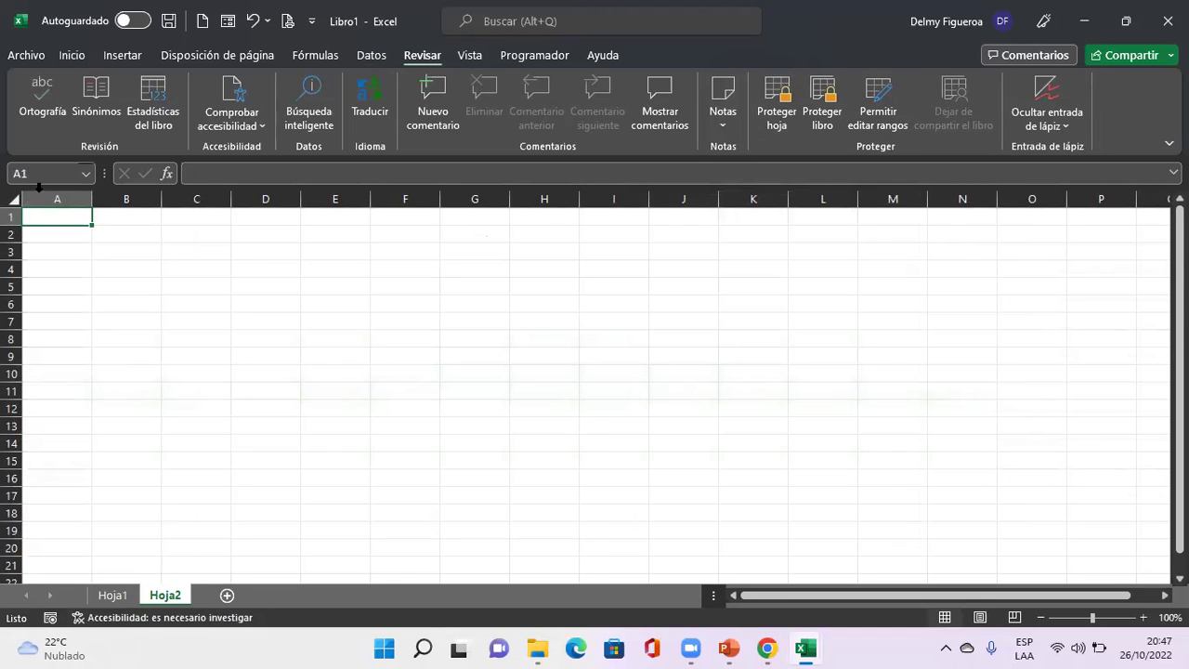
{"action": "scroll", "coordinate": [424, 441], "scroll_direction": "up", "scroll_amount": 2}
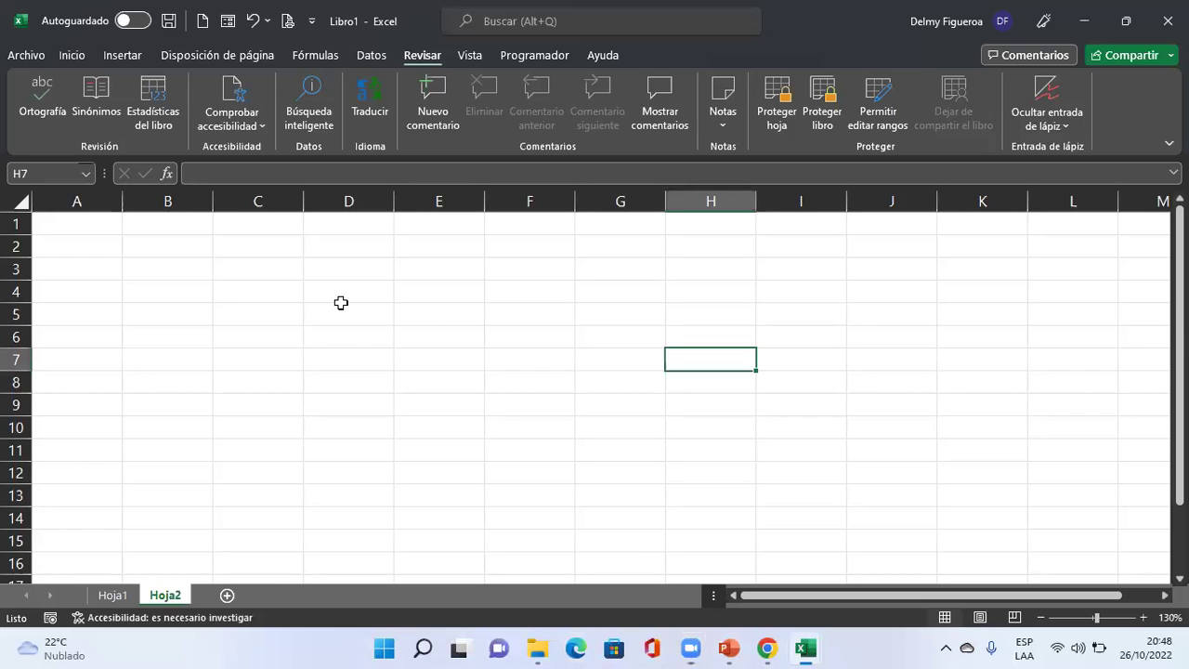
Enter the headers Producto, Precio, Cantidad and Total in A1:D1.
{"action": "scroll", "coordinate": [369, 399], "scroll_direction": "up", "scroll_amount": 2}
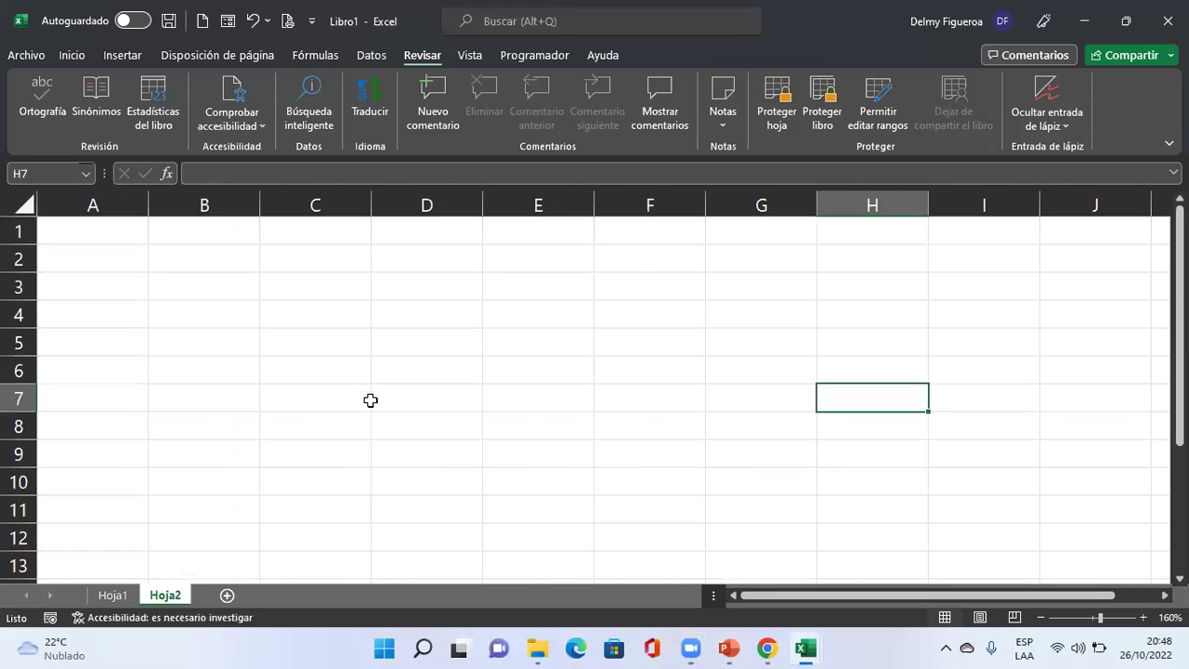
{"action": "key", "text": "ctrl+Home"}
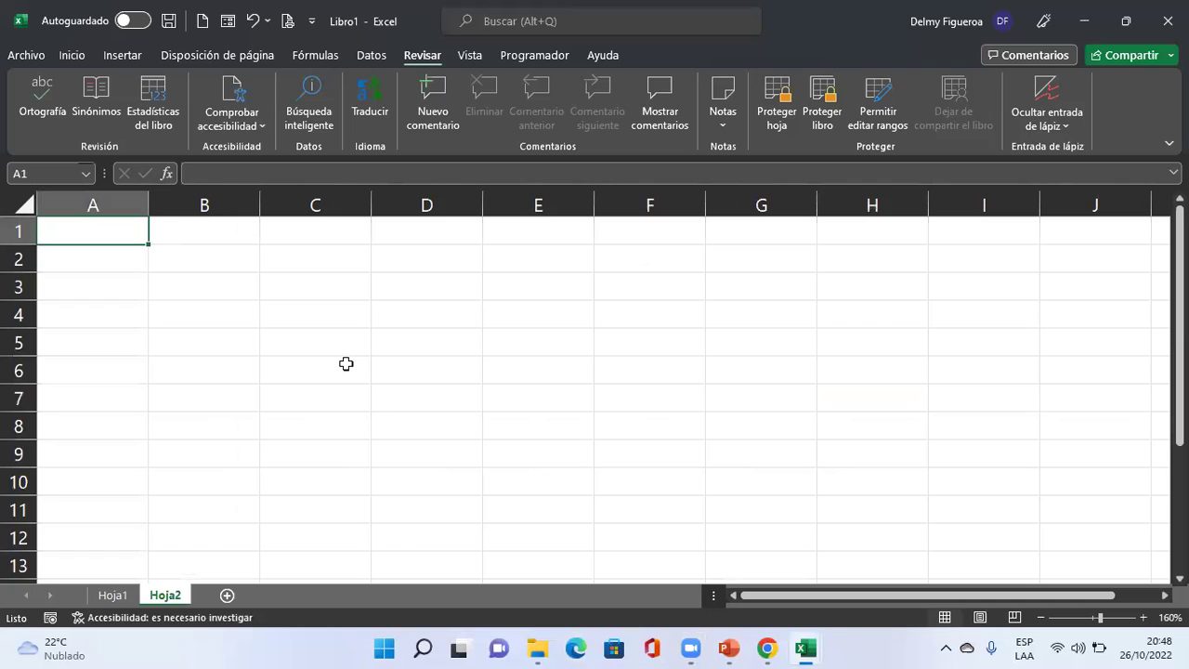
{"action": "type", "text": "Prodcuto"}
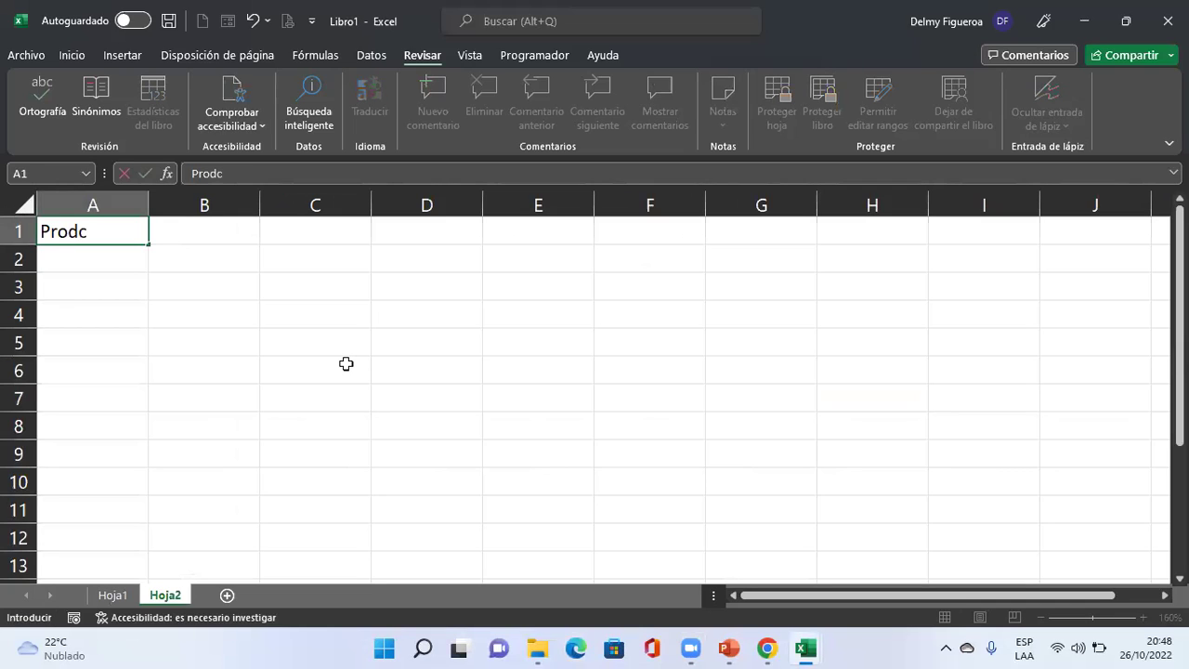
{"action": "key", "text": "BackSpace"}
{"action": "key", "text": "BackSpace"}
{"action": "key", "text": "BackSpace"}
{"action": "key", "text": "BackSpace"}
{"action": "type", "text": "ucto"}
{"action": "key", "text": "Return"}
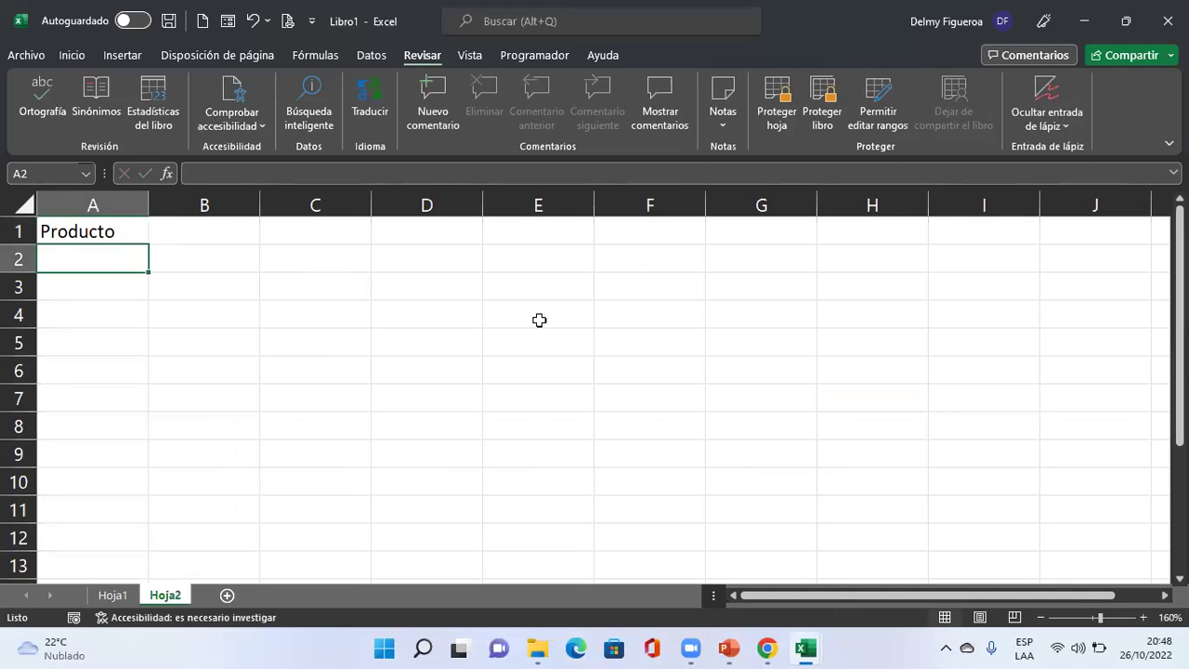
{"action": "key", "text": "Up"}
{"action": "key", "text": "Right"}
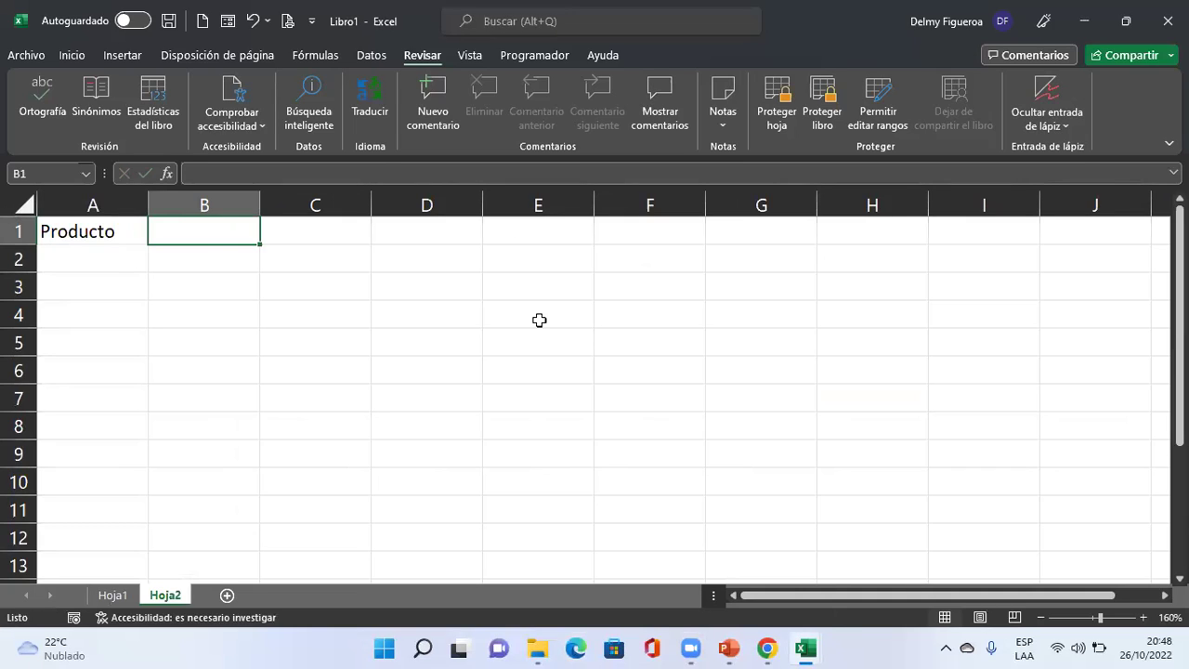
{"action": "type", "text": "Precio"}
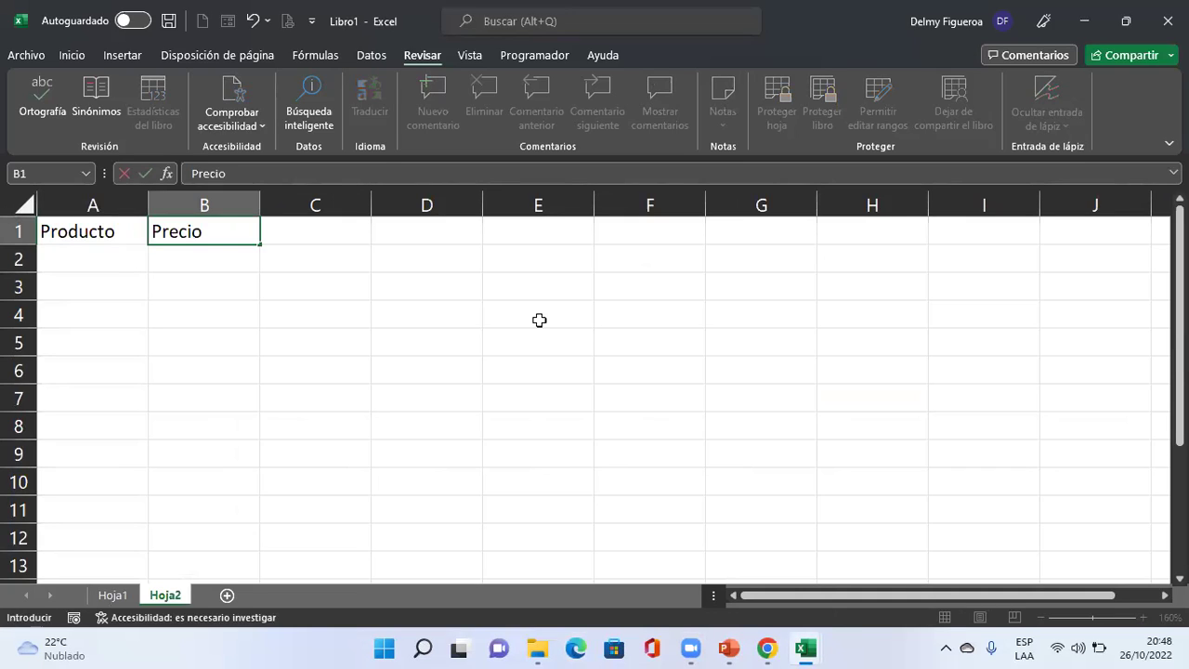
{"action": "key", "text": "Tab"}
{"action": "type", "text": "Cantidad"}
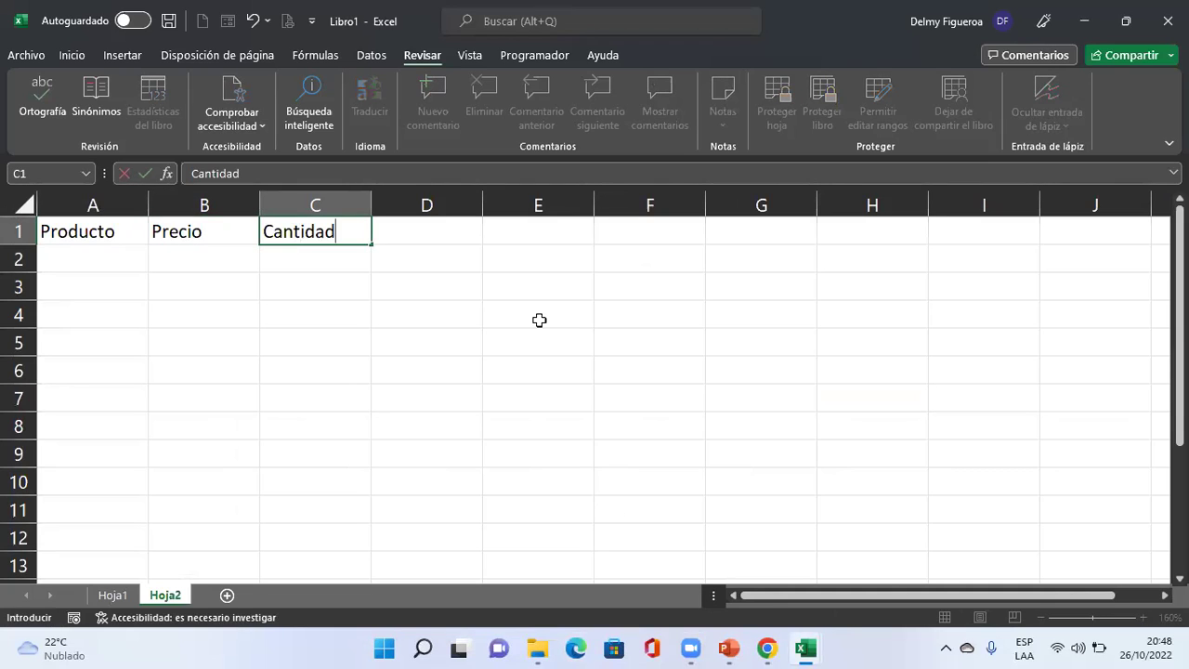
{"action": "key", "text": "Tab"}
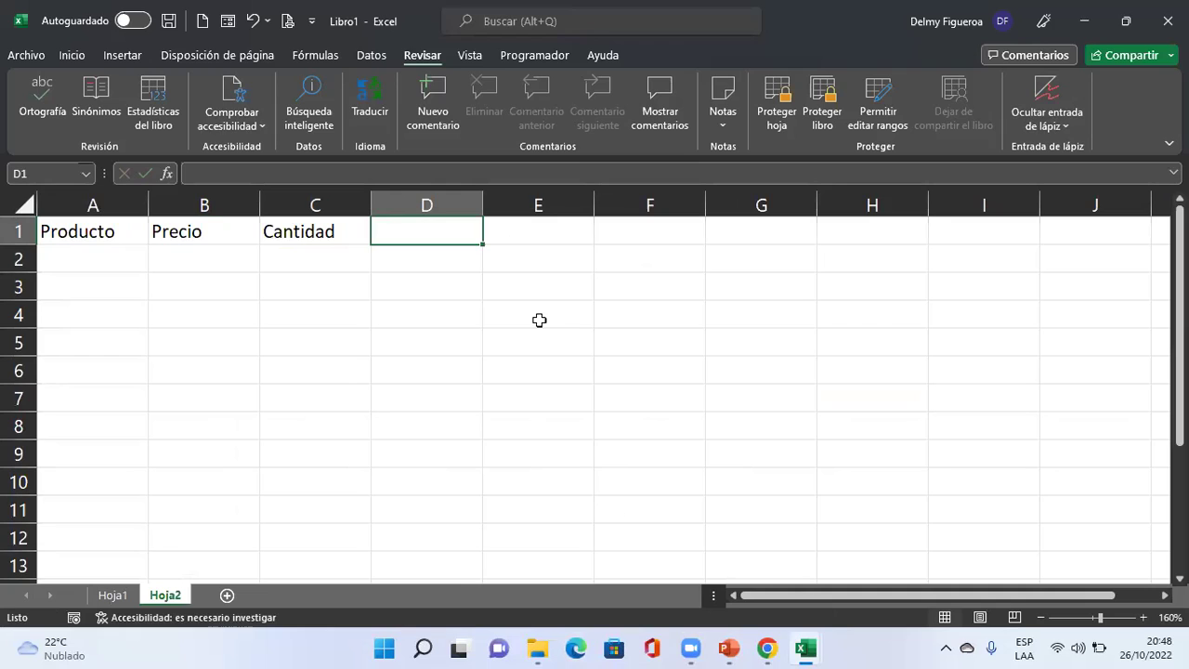
{"action": "type", "text": "Total"}
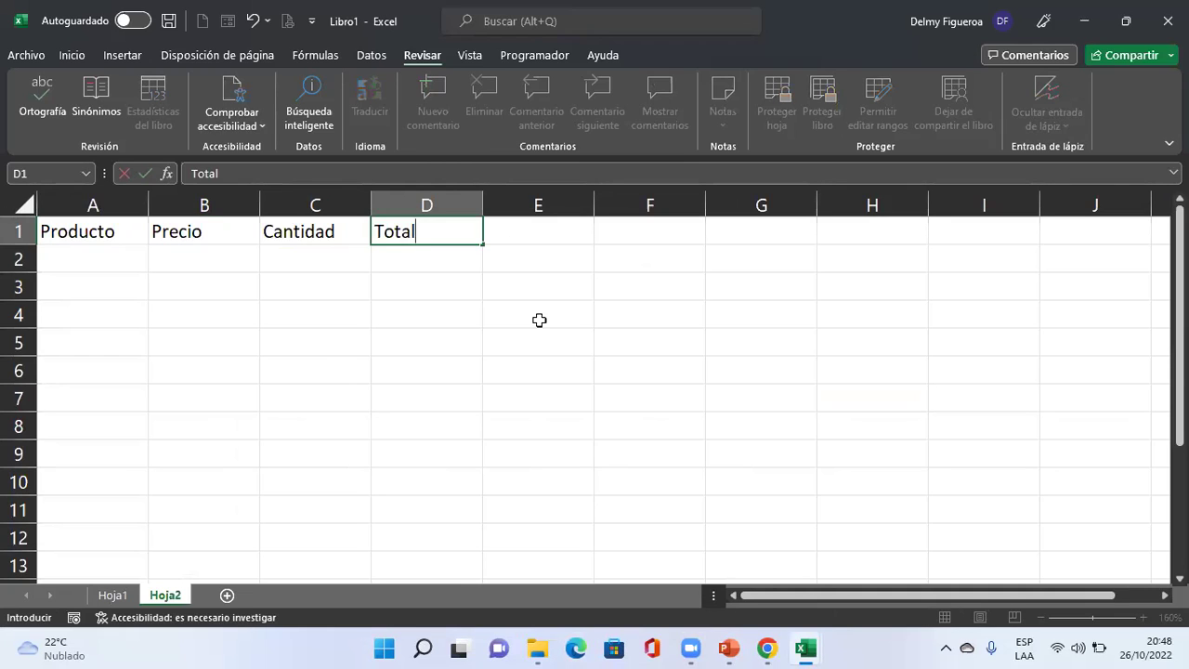
{"action": "key", "text": "Return"}
Enter Prod 1 in A2 and fill down through Prod 10 in A11.
{"action": "key", "text": "Left"}
{"action": "key", "text": "Left"}
{"action": "key", "text": "Left"}
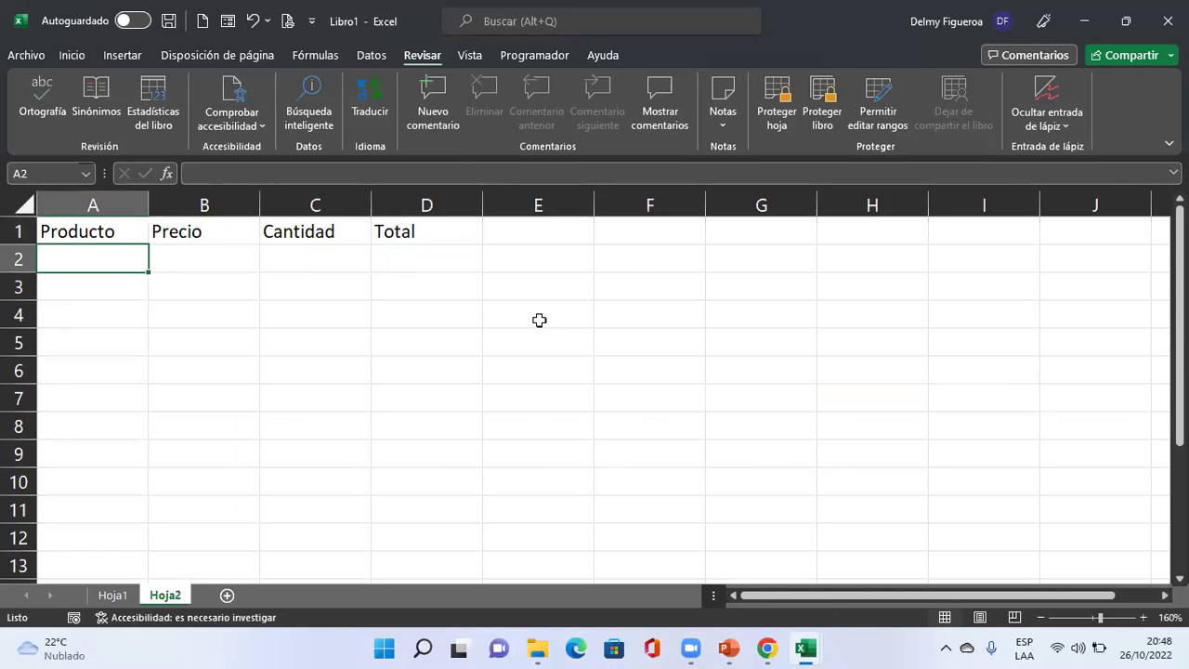
{"action": "type", "text": "Prod 1"}
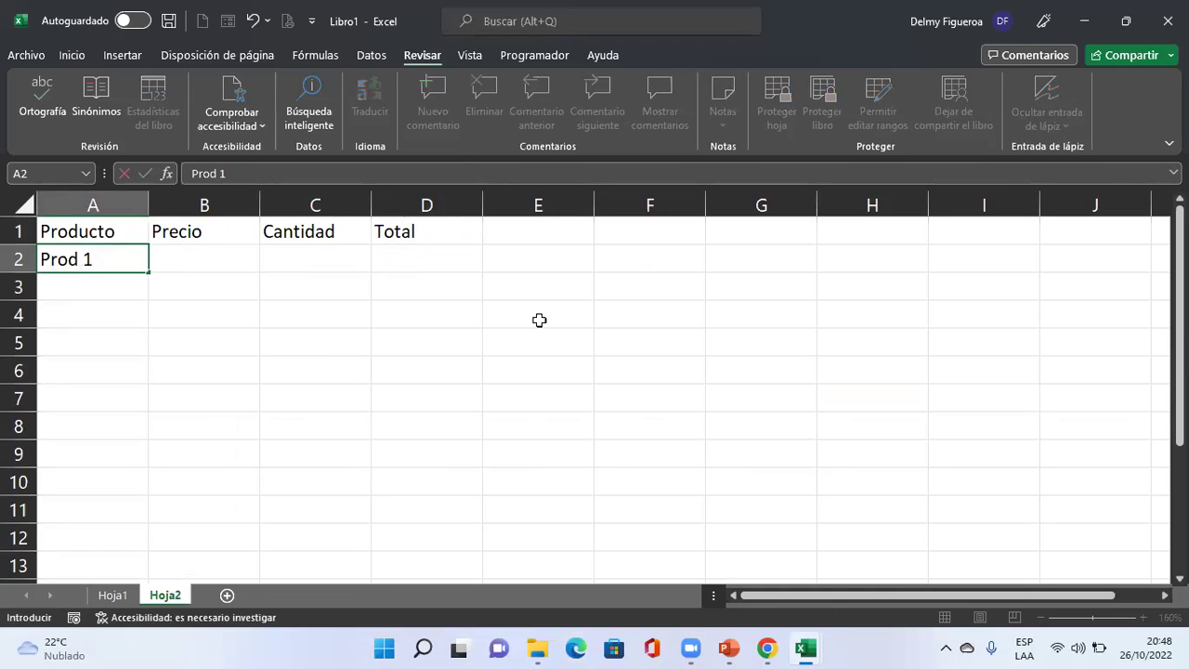
{"action": "key", "text": "Return"}
{"action": "key", "text": "Up"}
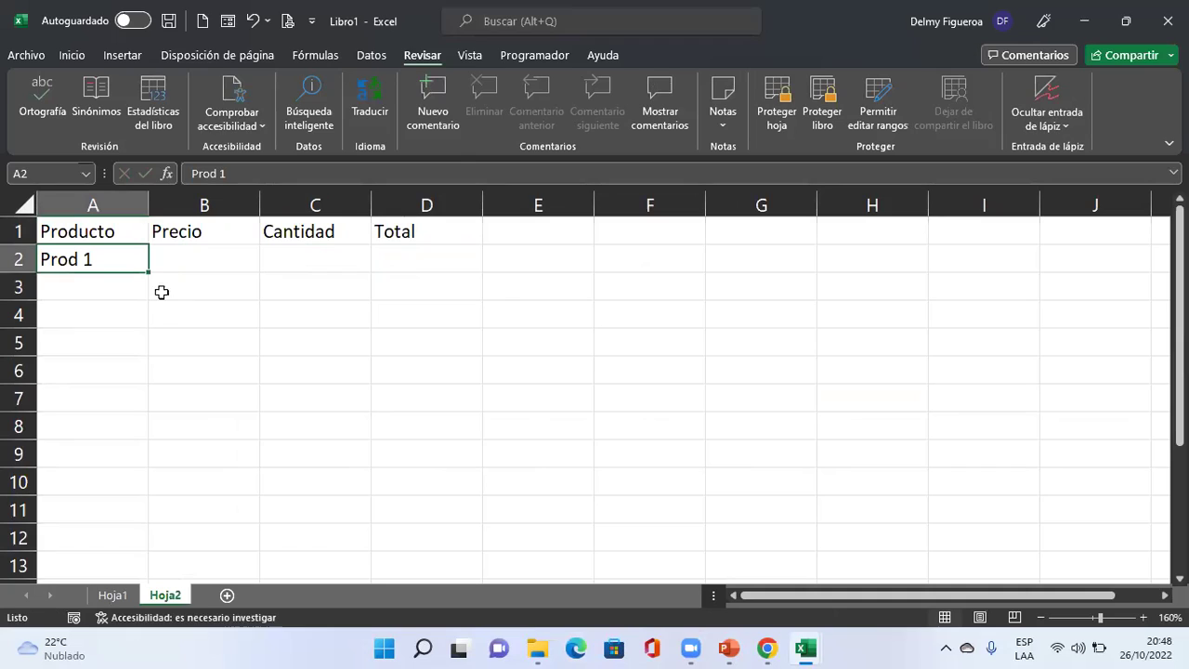
{"action": "left_click_drag", "start_coordinate": [149, 270], "coordinate": [154, 536]}
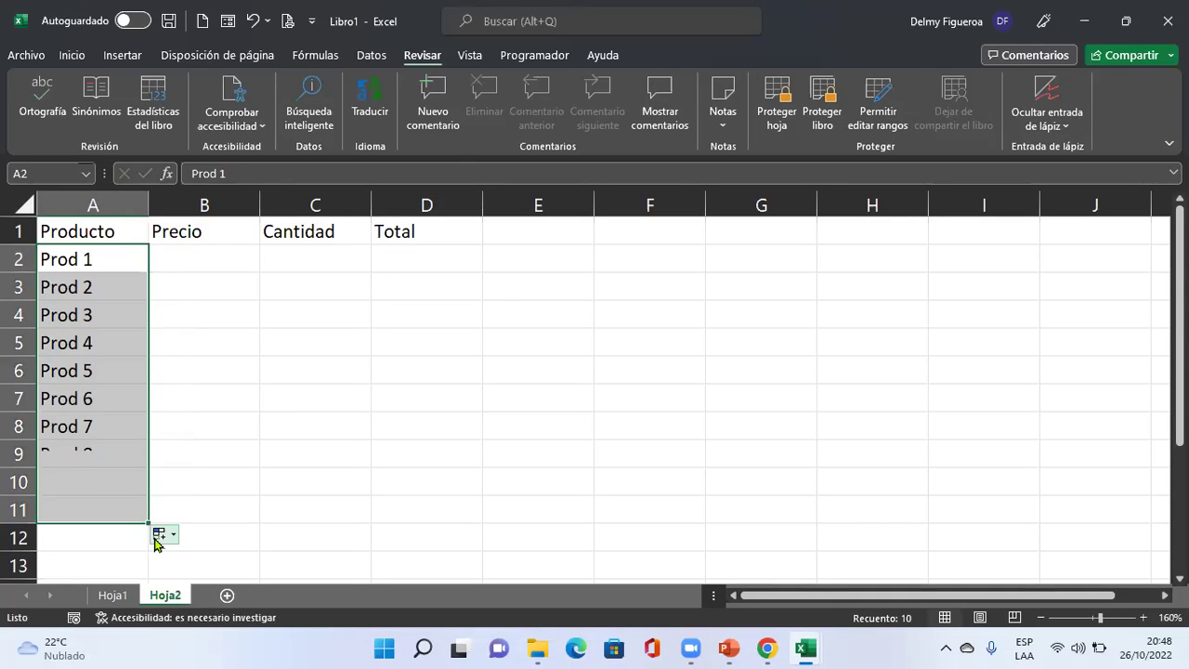
{"action": "left_click", "coordinate": [211, 258]}
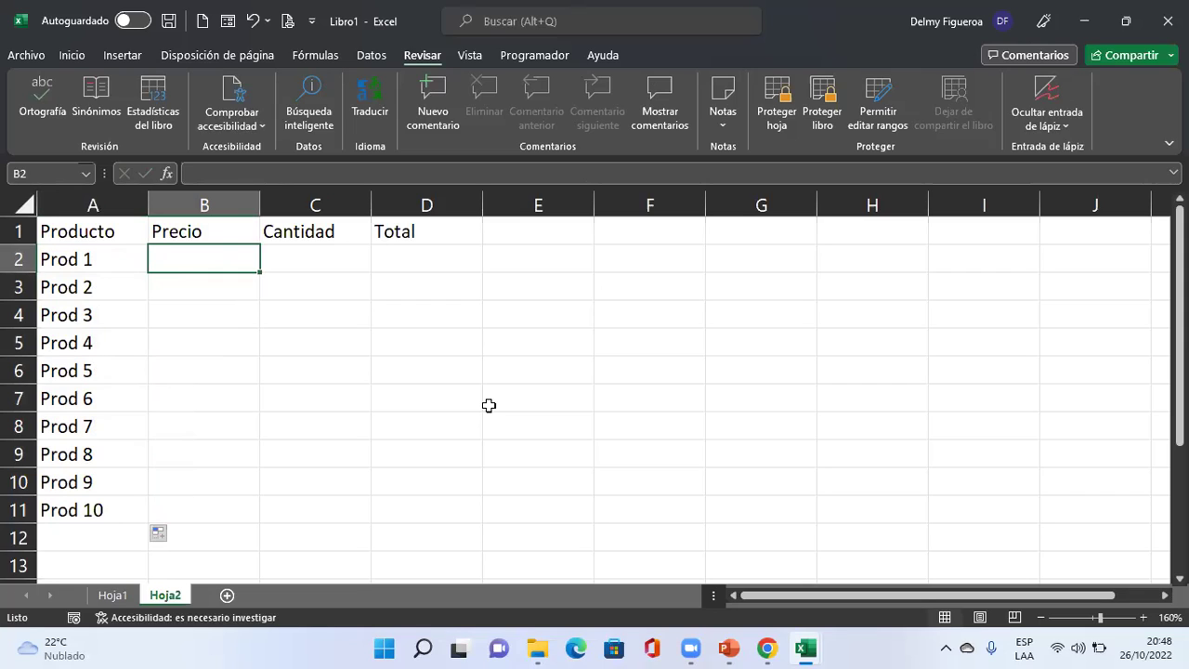
Enter an ALEATORIO.ENTRE random price formula in B2 and fill it down to B11.
{"action": "key", "text": "shift+Down"}
{"action": "key", "text": "shift+Down"}
{"action": "key", "text": "shift+Down"}
{"action": "key", "text": "shift+Down"}
{"action": "key", "text": "shift+Down"}
{"action": "key", "text": "shift+Down"}
{"action": "key", "text": "shift+Down"}
{"action": "key", "text": "shift+Down"}
{"action": "key", "text": "shift+Down"}
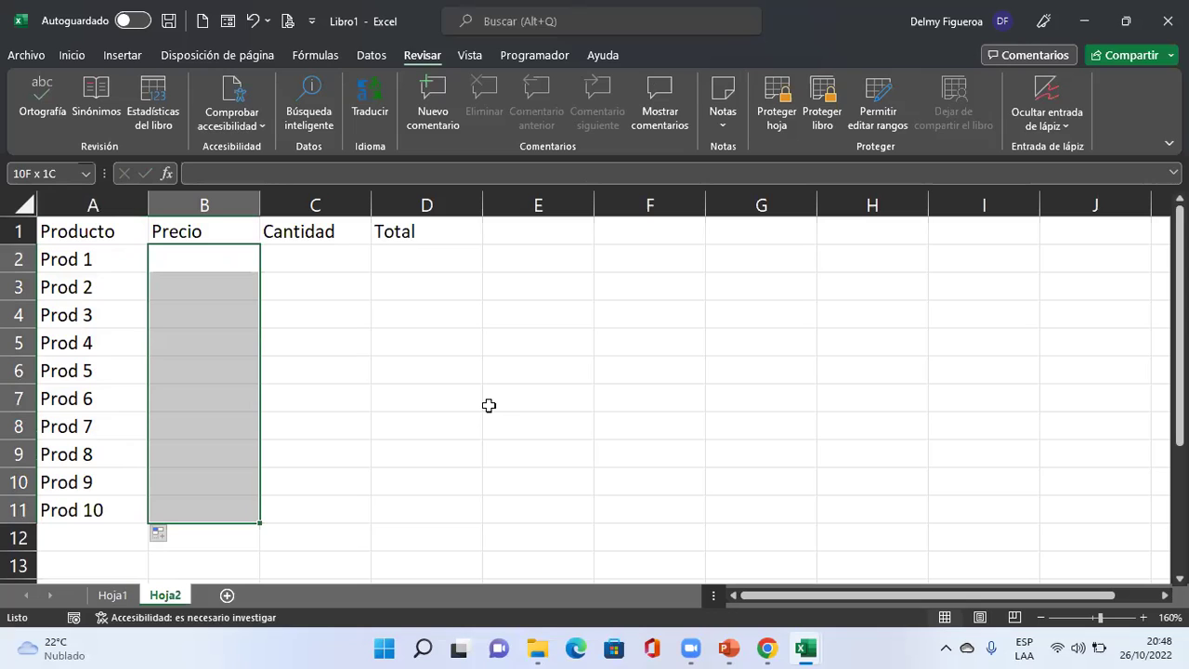
{"action": "key", "text": "Up"}
{"action": "key", "text": "Down"}
{"action": "type", "text": "+alea"}
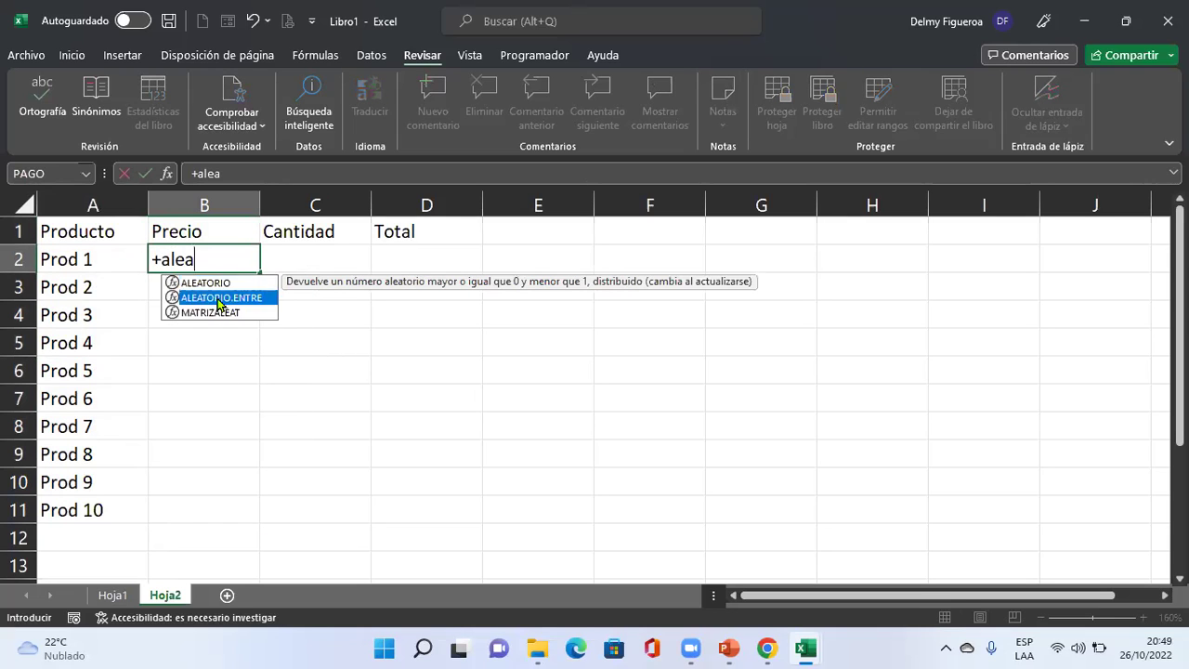
{"action": "double_click", "coordinate": [219, 298]}
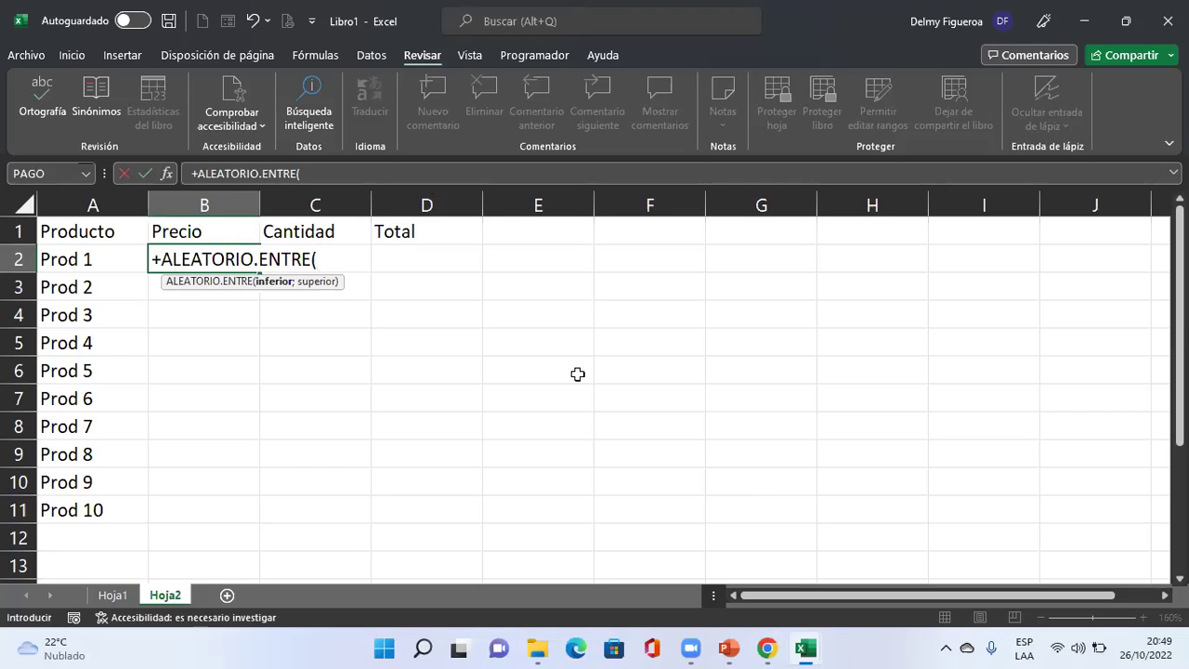
{"action": "type", "text": "100;"}
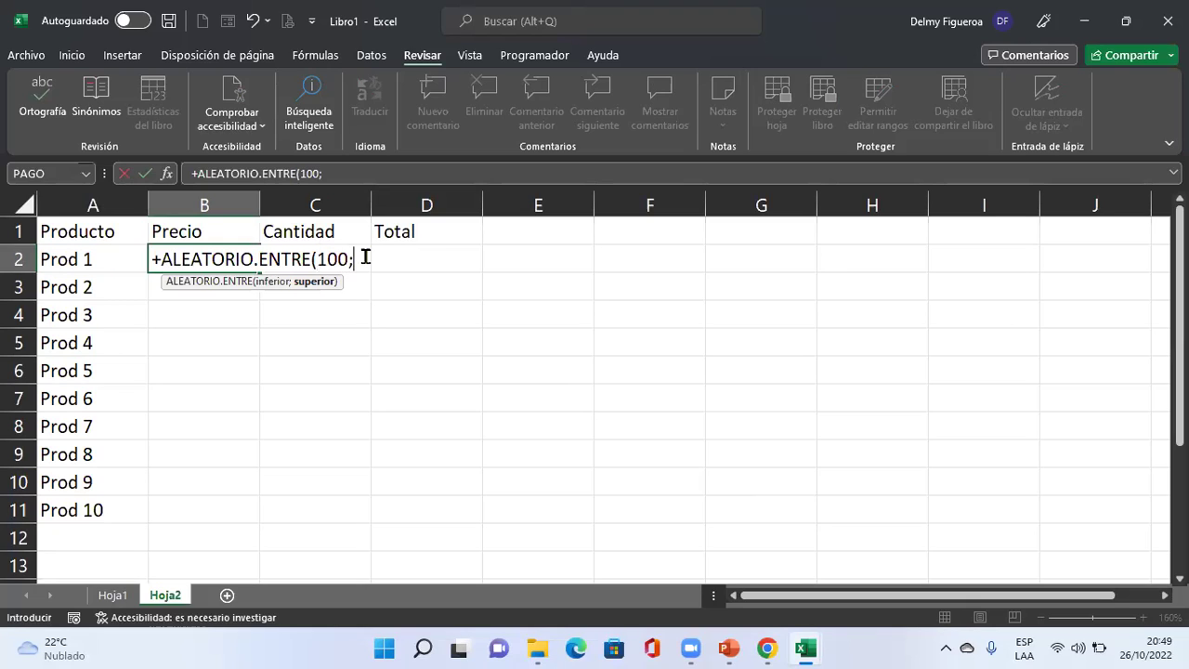
{"action": "type", "text": "1000"}
{"action": "key", "text": "Return"}
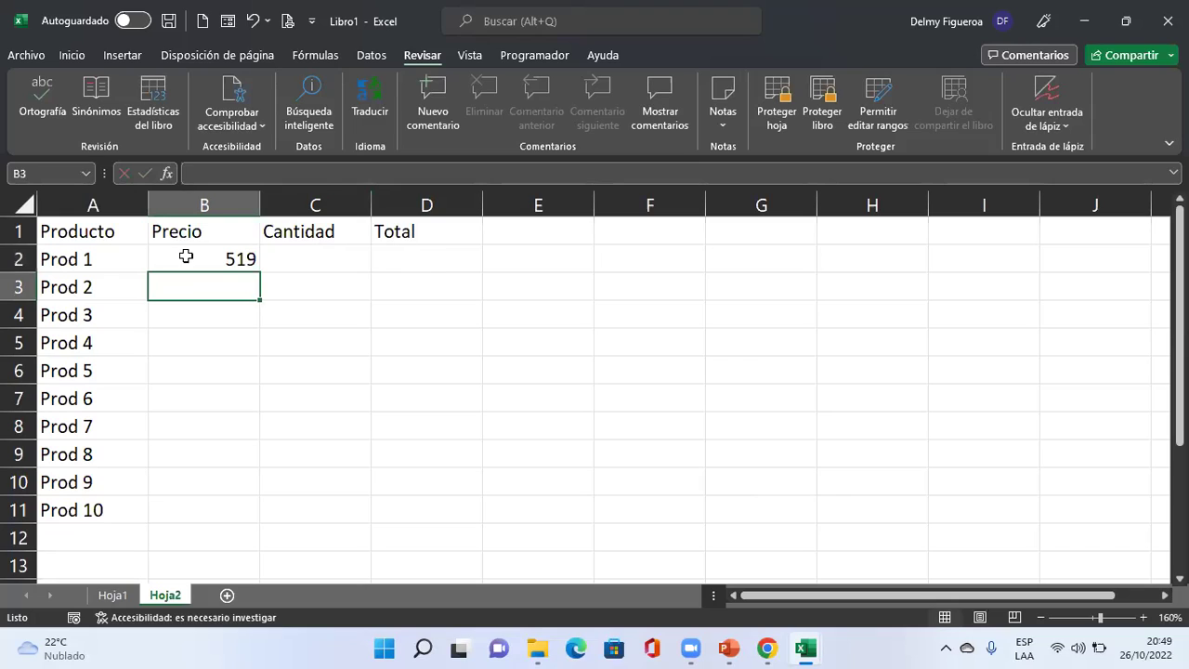
{"action": "left_click", "coordinate": [186, 257]}
{"action": "left_click_drag", "start_coordinate": [264, 273], "coordinate": [266, 524]}
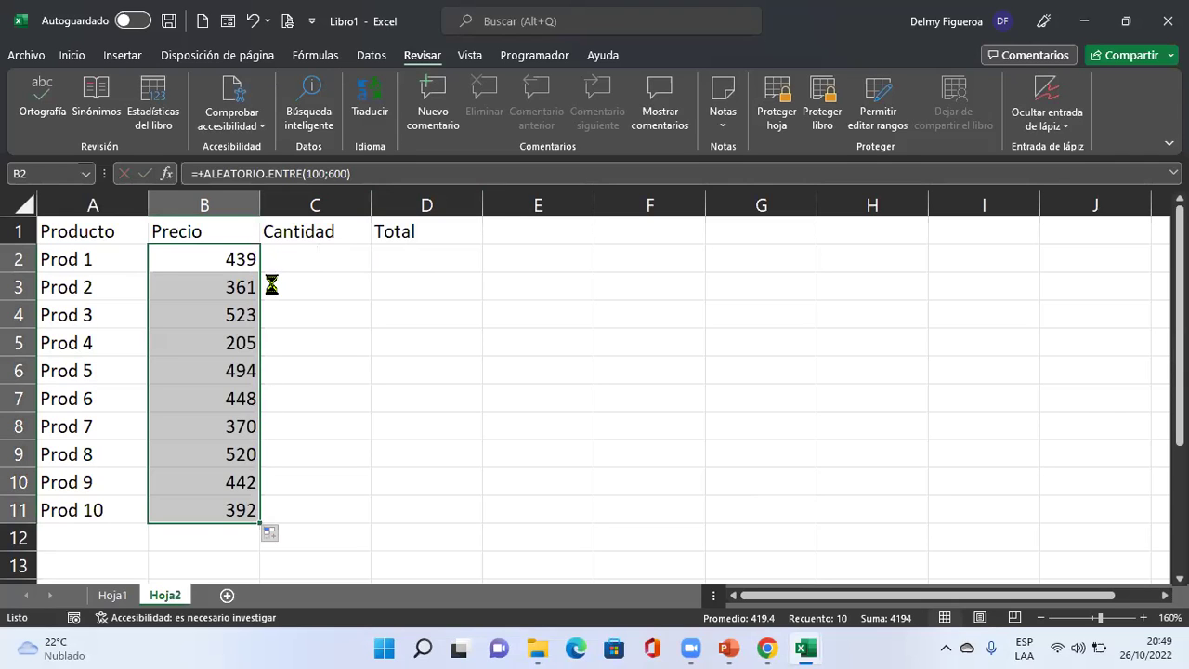
Paste the prices back as fixed values and apply dollar accounting format.
{"action": "key", "text": "ctrl+c"}
{"action": "right_click", "coordinate": [215, 326]}
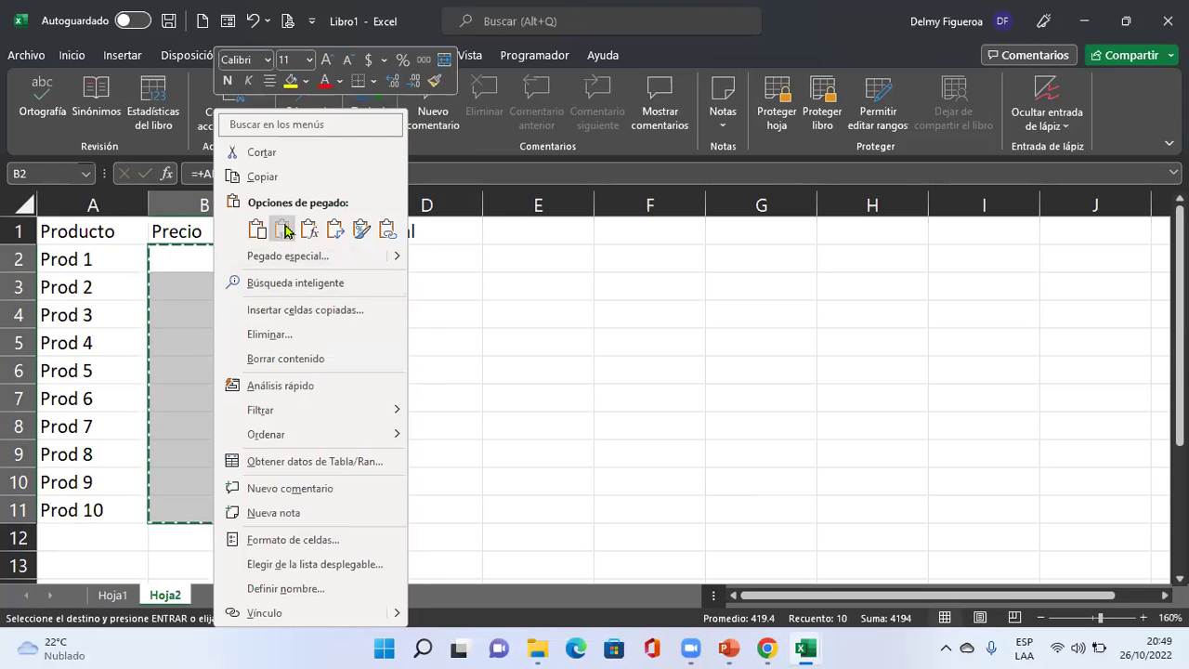
{"action": "left_click", "coordinate": [283, 231]}
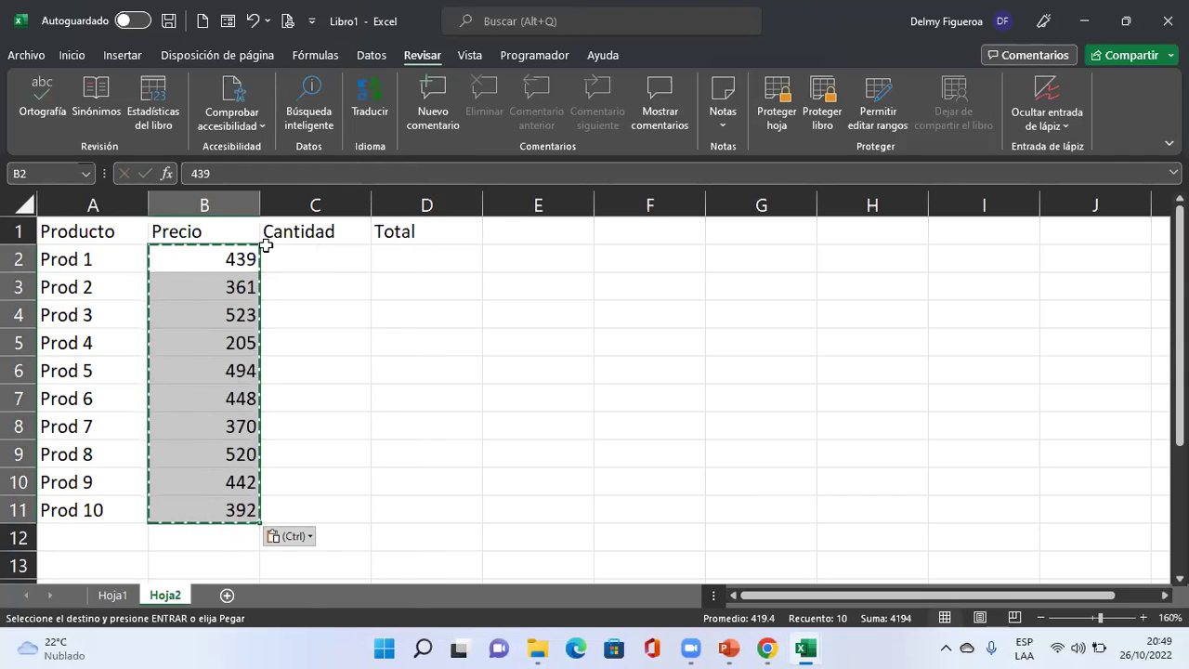
{"action": "left_click", "coordinate": [72, 55]}
{"action": "left_click", "coordinate": [540, 117]}
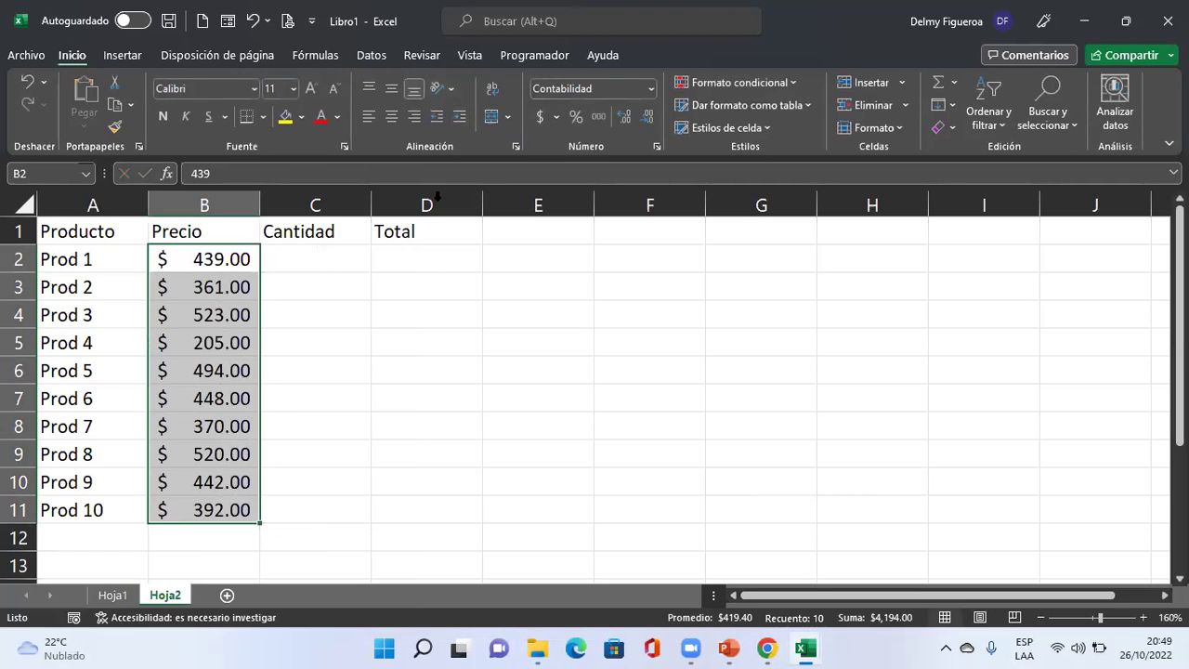
Enter an ALEATORIO.ENTRE random quantity formula in C2 and fill it down to C11.
{"action": "left_click", "coordinate": [347, 257]}
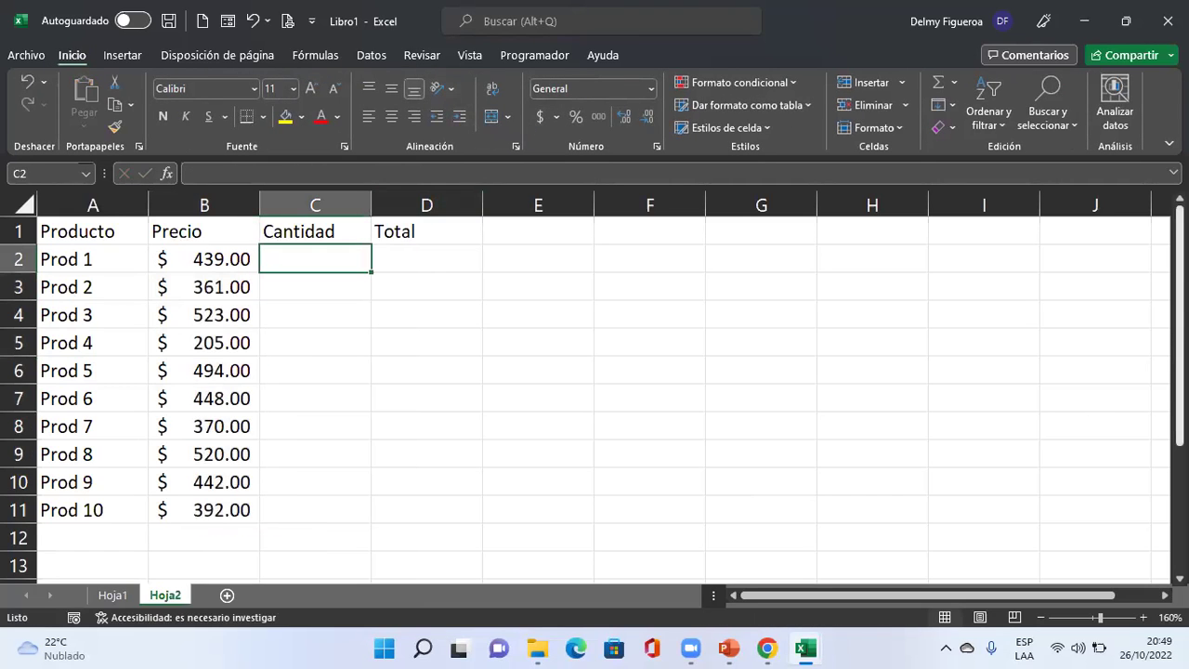
{"action": "type", "text": "+alea"}
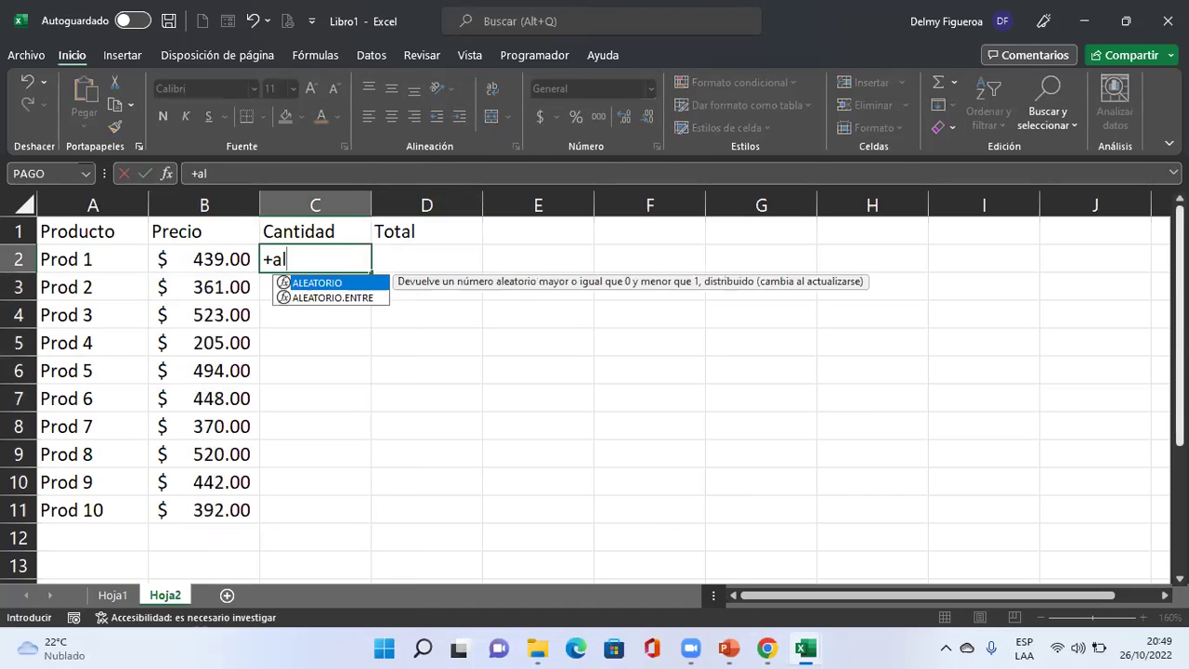
{"action": "double_click", "coordinate": [327, 298]}
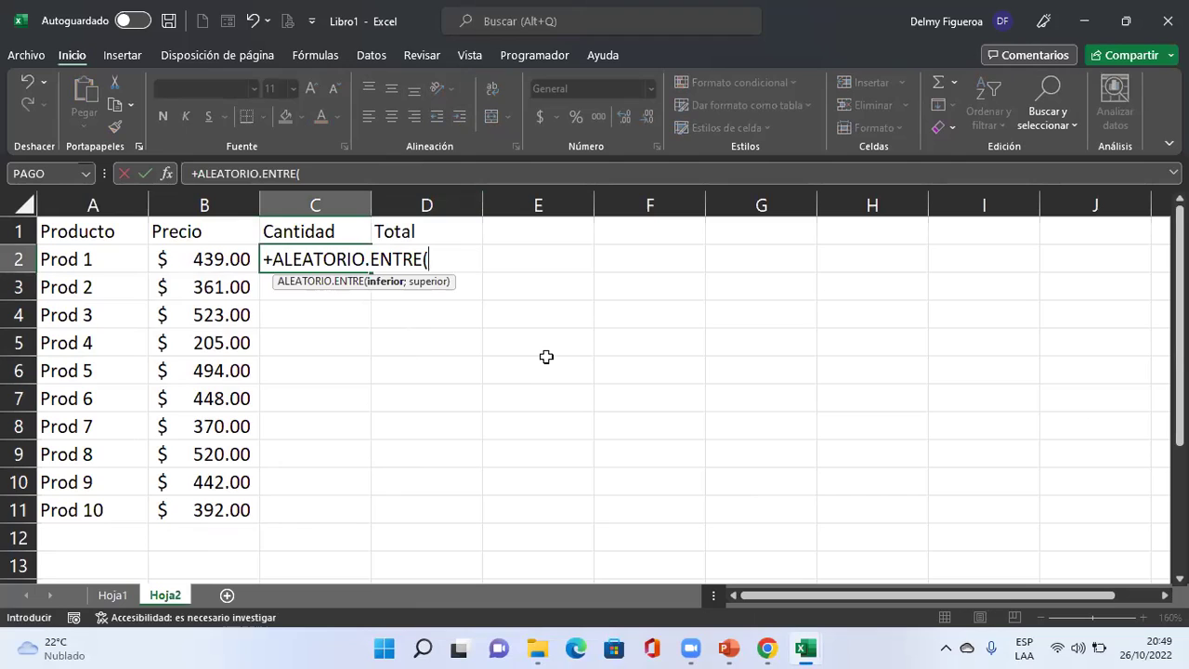
{"action": "type", "text": "1;"}
{"action": "type", "text": "50"}
{"action": "key", "text": "Return"}
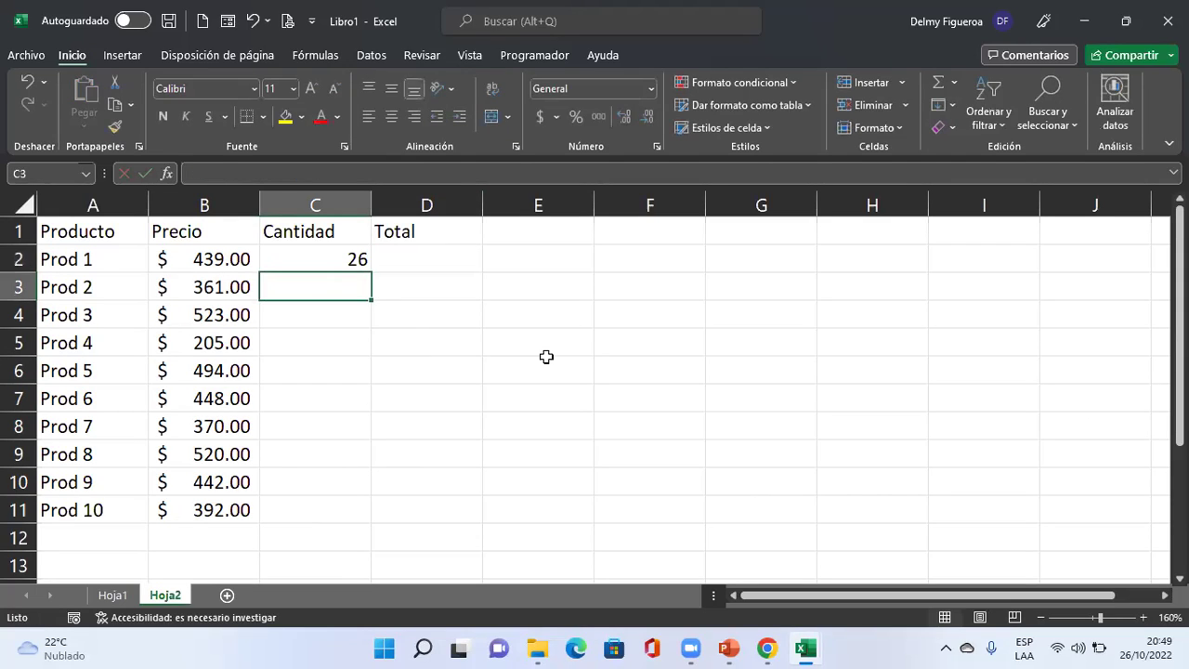
{"action": "left_click", "coordinate": [304, 258]}
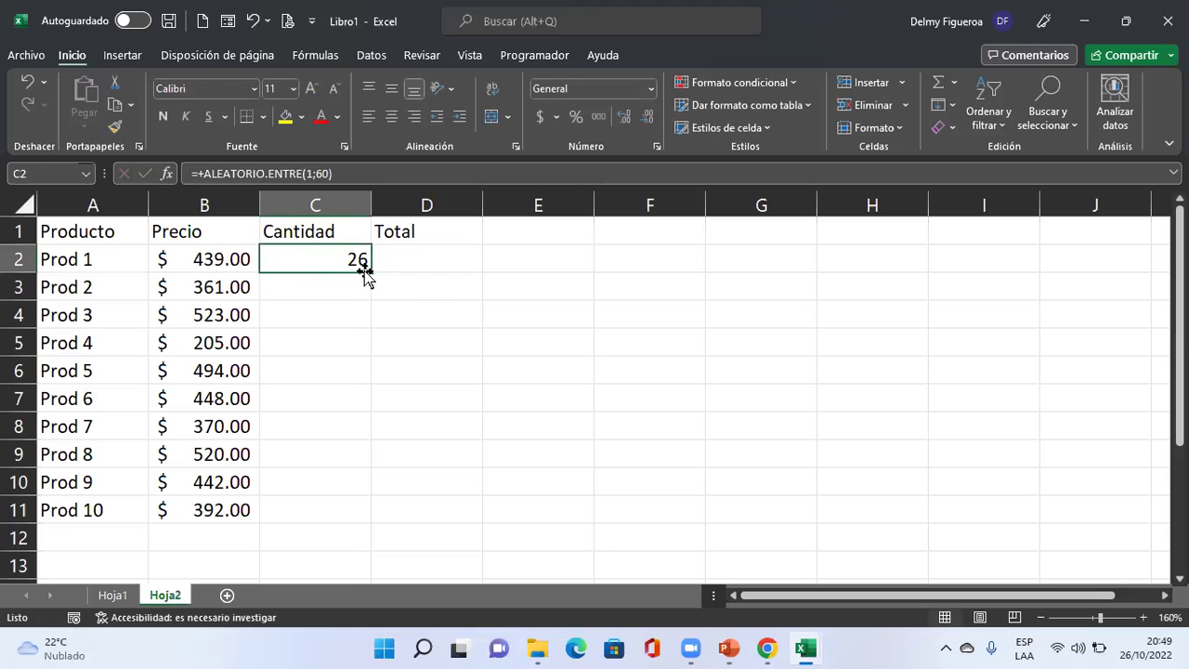
{"action": "left_click_drag", "start_coordinate": [370, 269], "coordinate": [371, 511]}
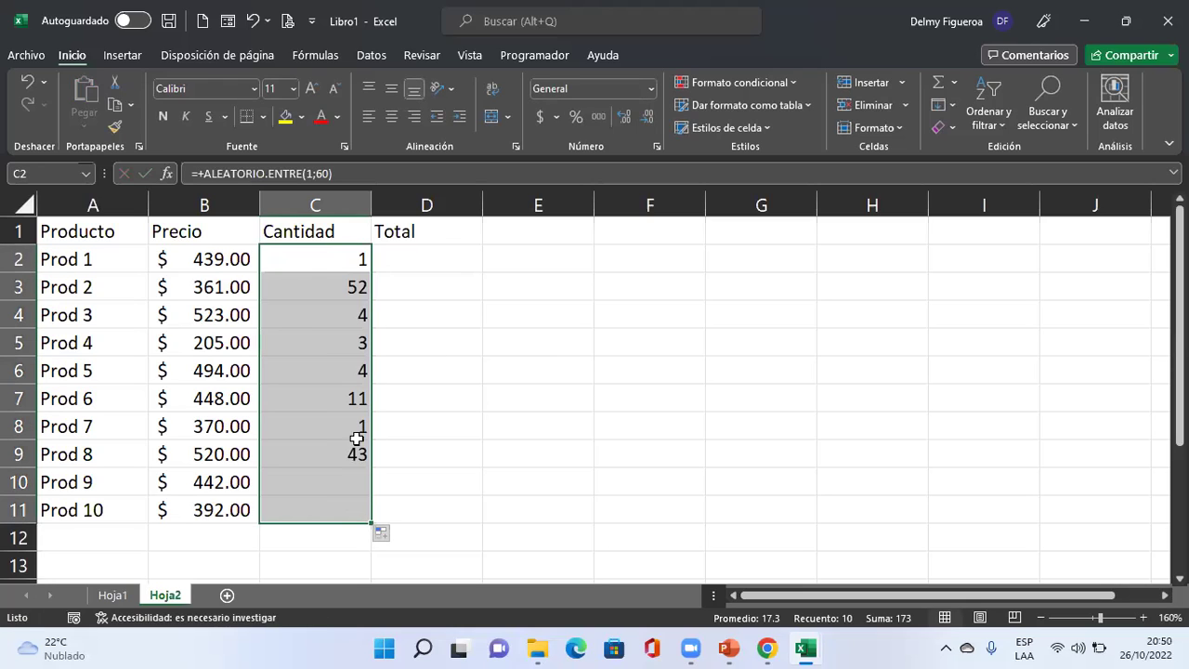
Copy the quantities and paste them back as plain values.
{"action": "key", "text": "ctrl+c"}
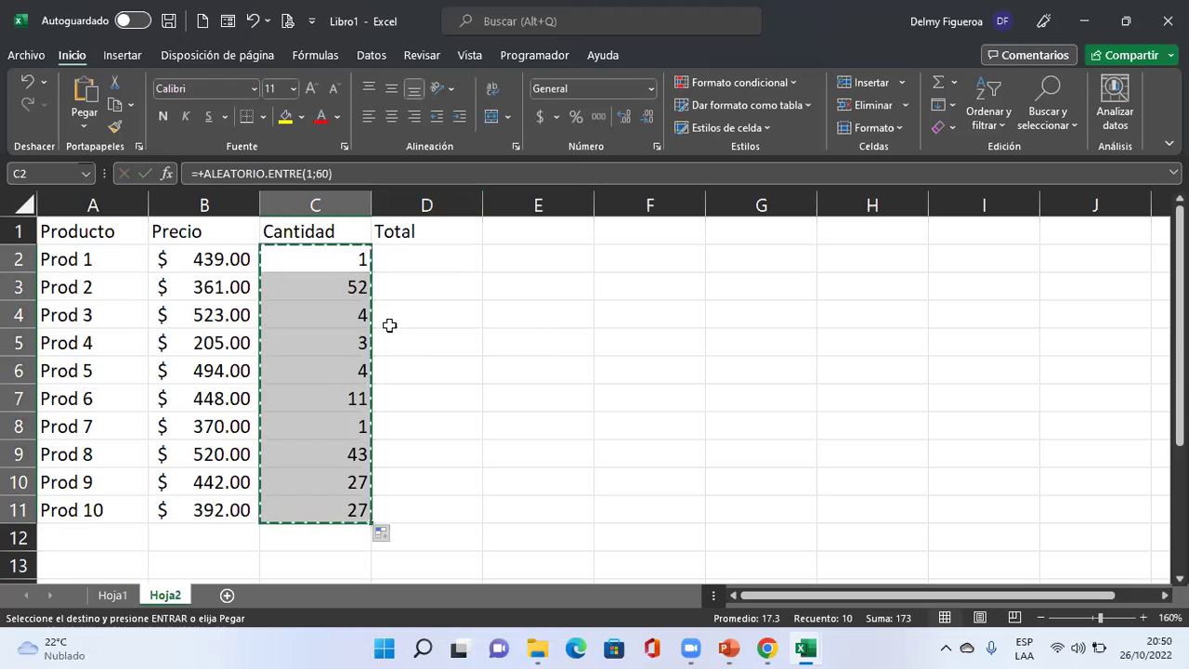
{"action": "right_click", "coordinate": [363, 335]}
{"action": "left_click", "coordinate": [423, 228]}
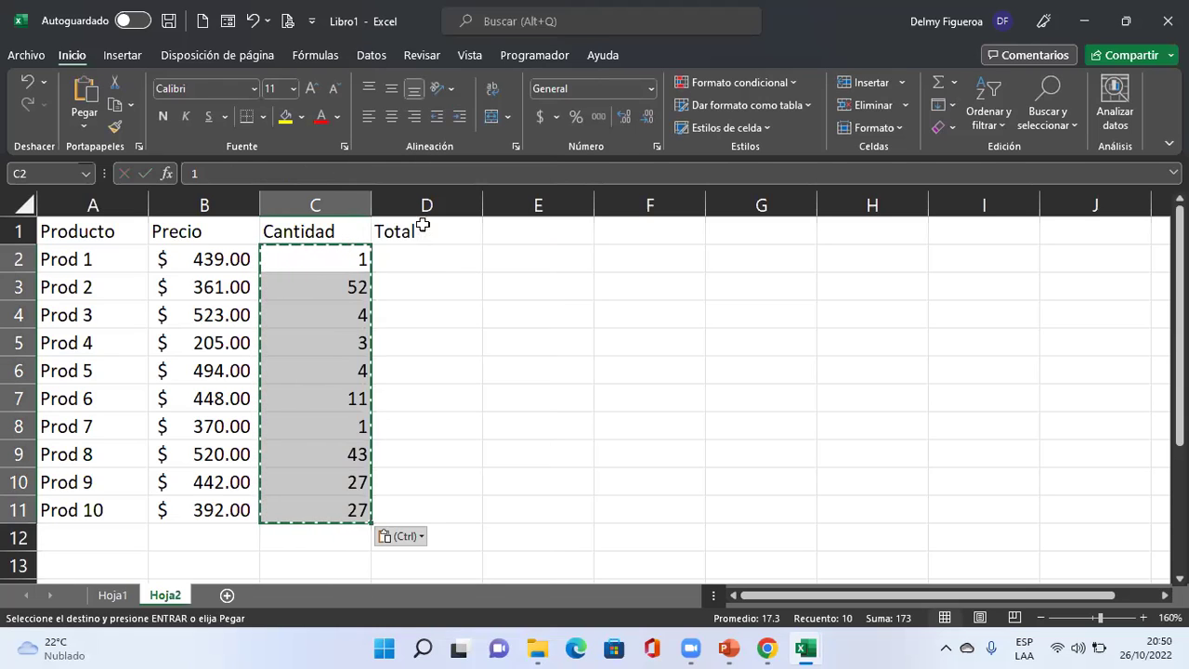
{"action": "key", "text": "Escape"}
Enter =+C2*B2 in D2 and copy the Total formula into D3:D11.
{"action": "left_click", "coordinate": [410, 257]}
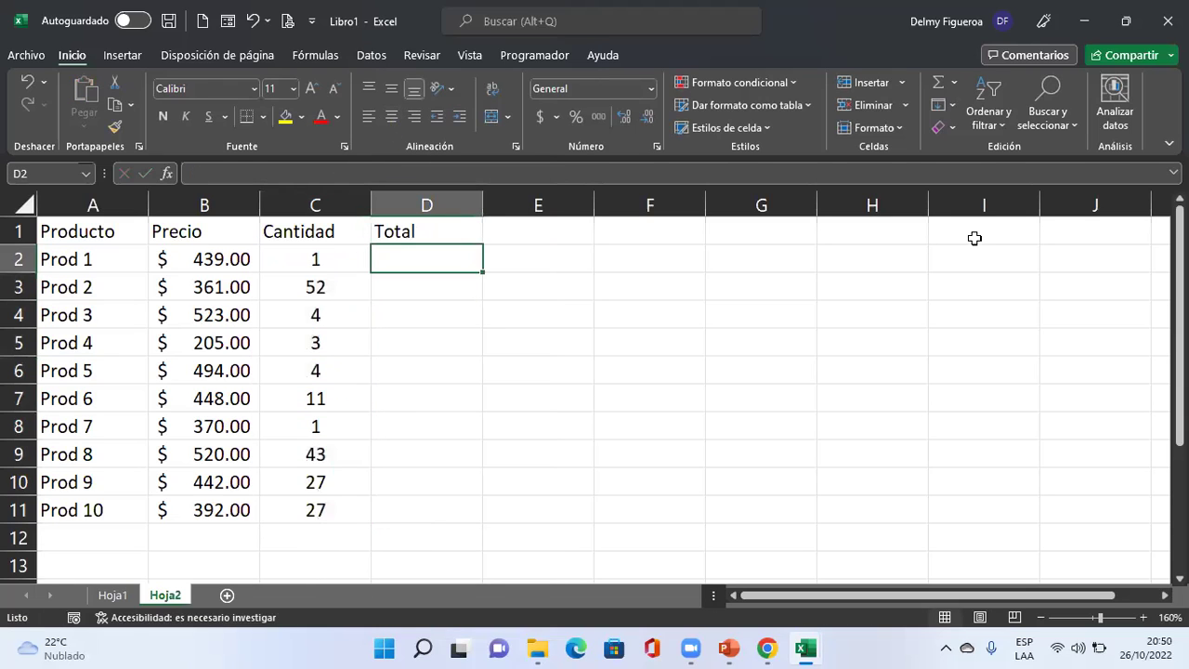
{"action": "type", "text": "+"}
{"action": "key", "text": "Left"}
{"action": "type", "text": "*"}
{"action": "key", "text": "Left"}
{"action": "key", "text": "Left"}
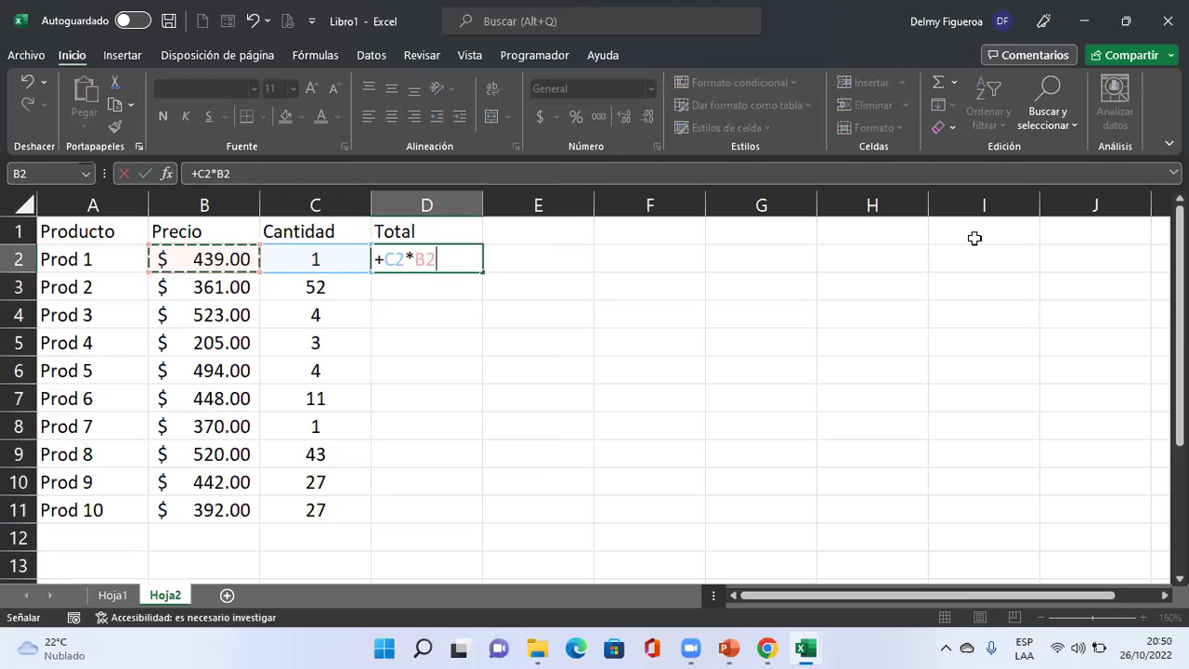
{"action": "key", "text": "Return"}
{"action": "key", "text": "Up"}
{"action": "key", "text": "ctrl+c"}
{"action": "key", "text": "Down"}
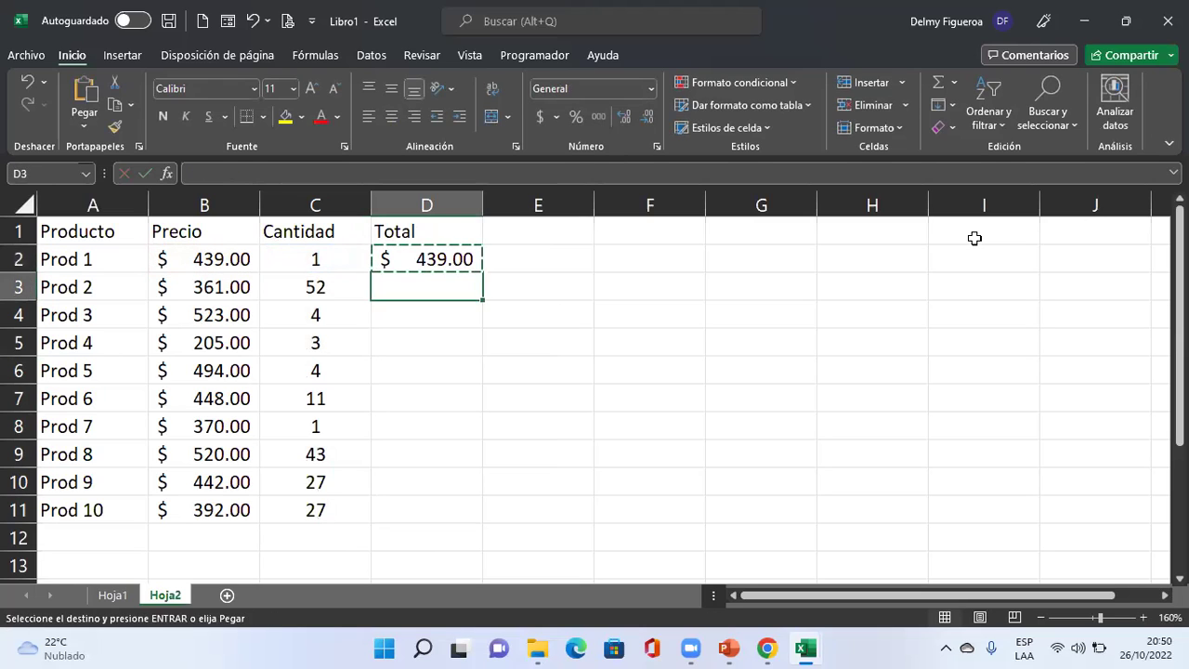
{"action": "key", "text": "shift+Down"}
{"action": "key", "text": "shift+Down"}
{"action": "key", "text": "shift+Down"}
{"action": "key", "text": "shift+Down"}
{"action": "key", "text": "shift+Down"}
{"action": "key", "text": "shift+Down"}
{"action": "key", "text": "shift+Down"}
{"action": "key", "text": "shift+Down"}
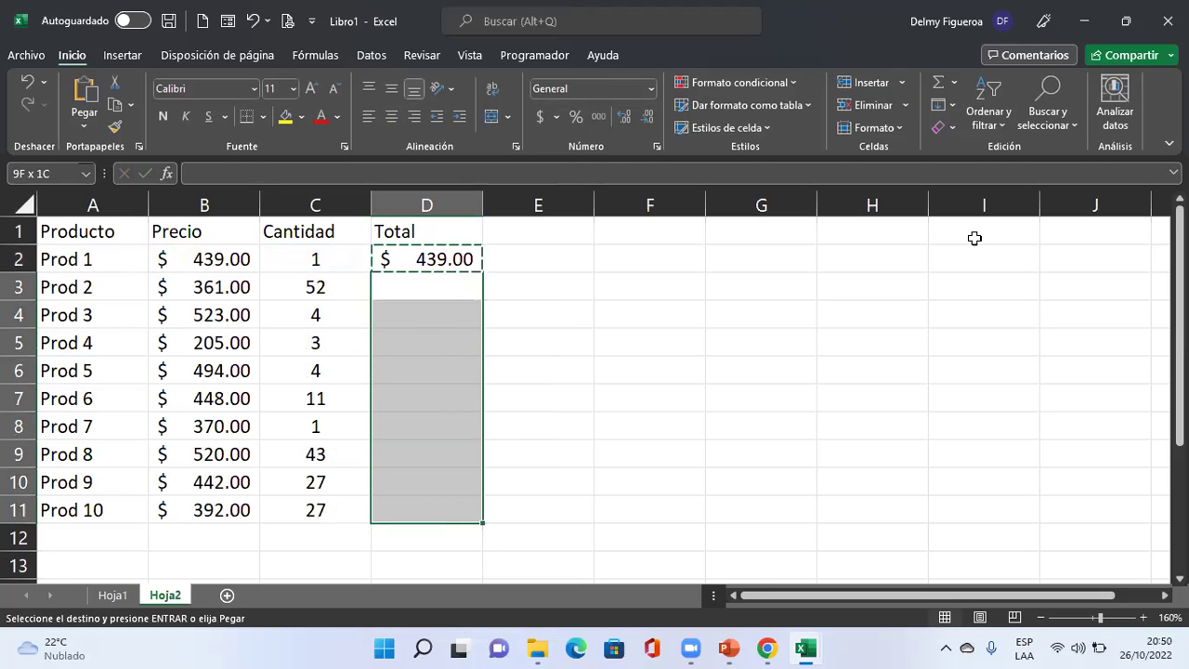
{"action": "key", "text": "Return"}
{"action": "key", "text": "Up"}
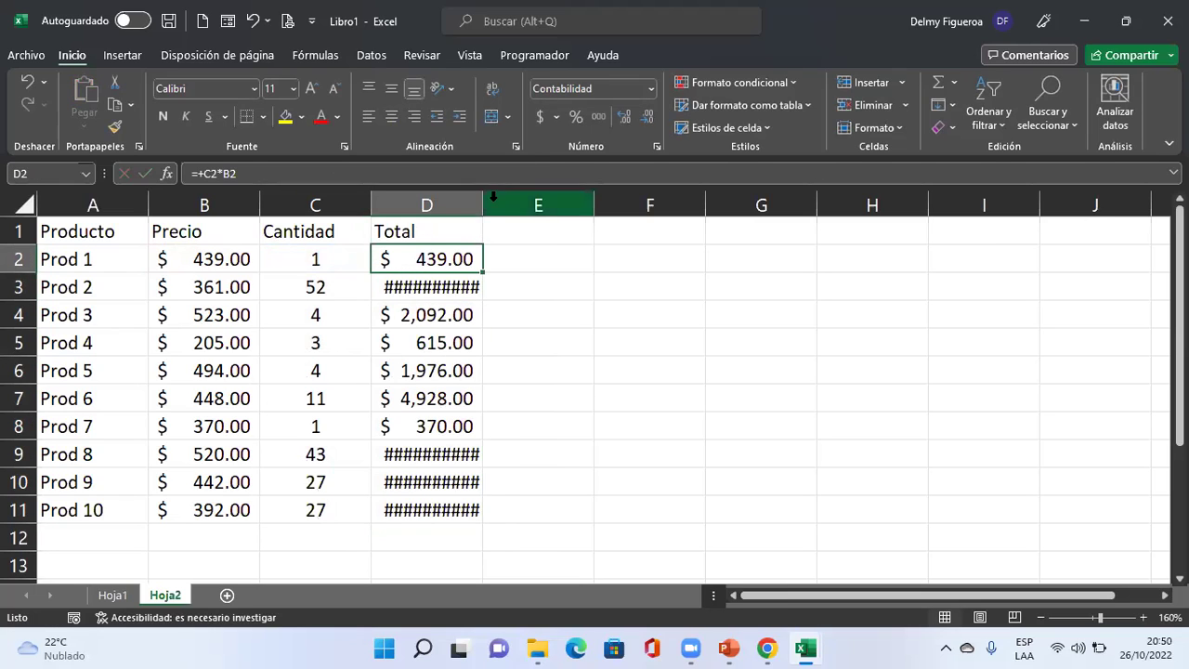
Autofit column D to show every total, review the row 2 cells, and select the whole sheet.
{"action": "double_click", "coordinate": [483, 204]}
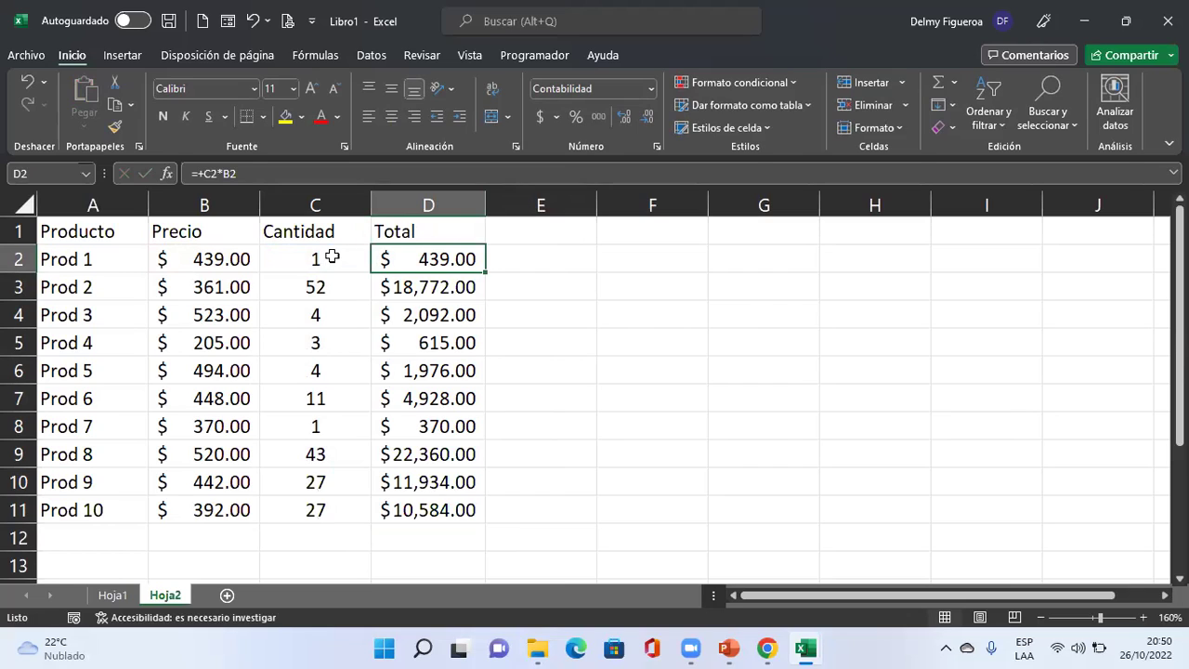
{"action": "left_click_drag", "start_coordinate": [333, 256], "coordinate": [332, 506]}
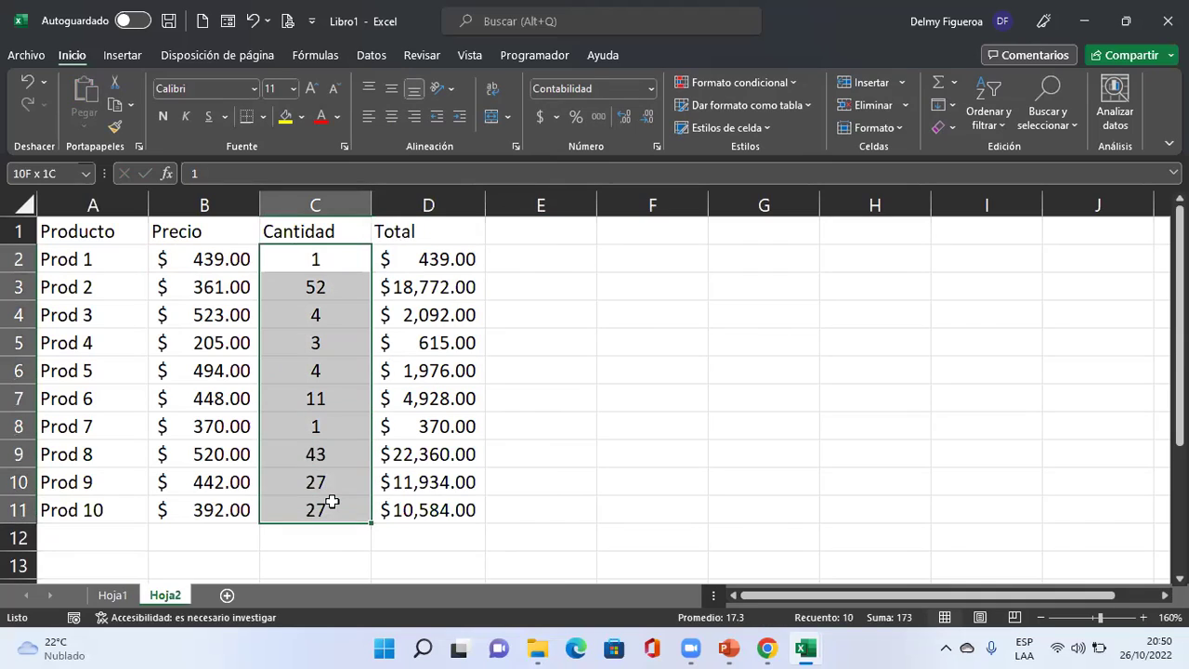
{"action": "left_click", "coordinate": [76, 253]}
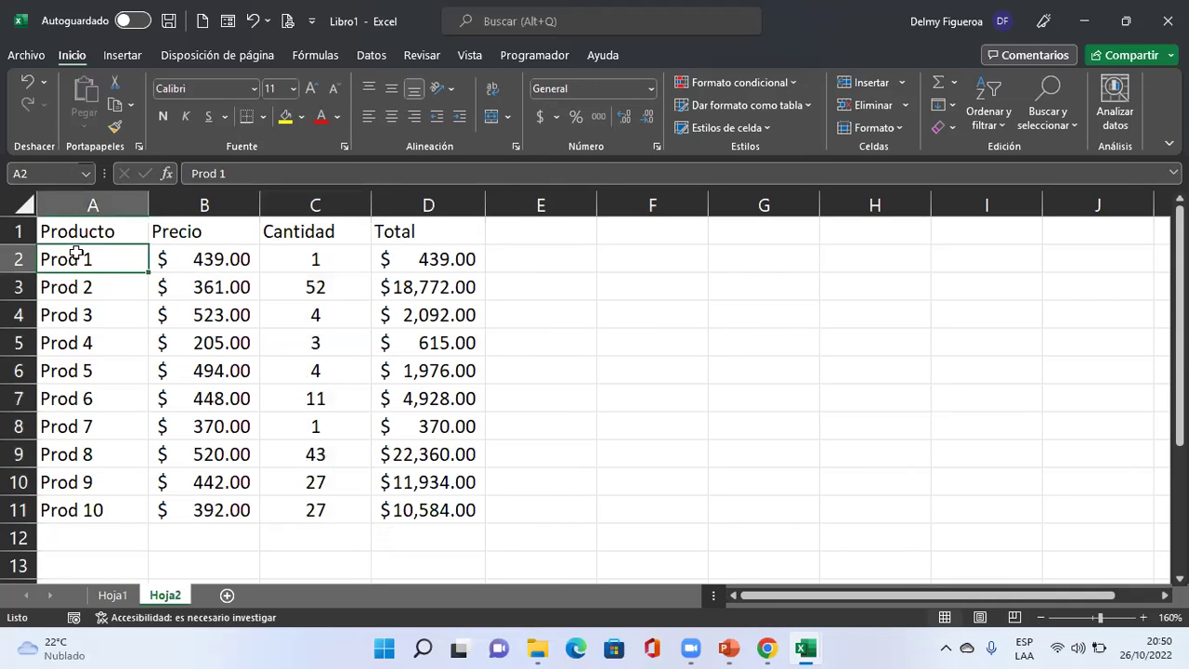
{"action": "left_click", "coordinate": [225, 258]}
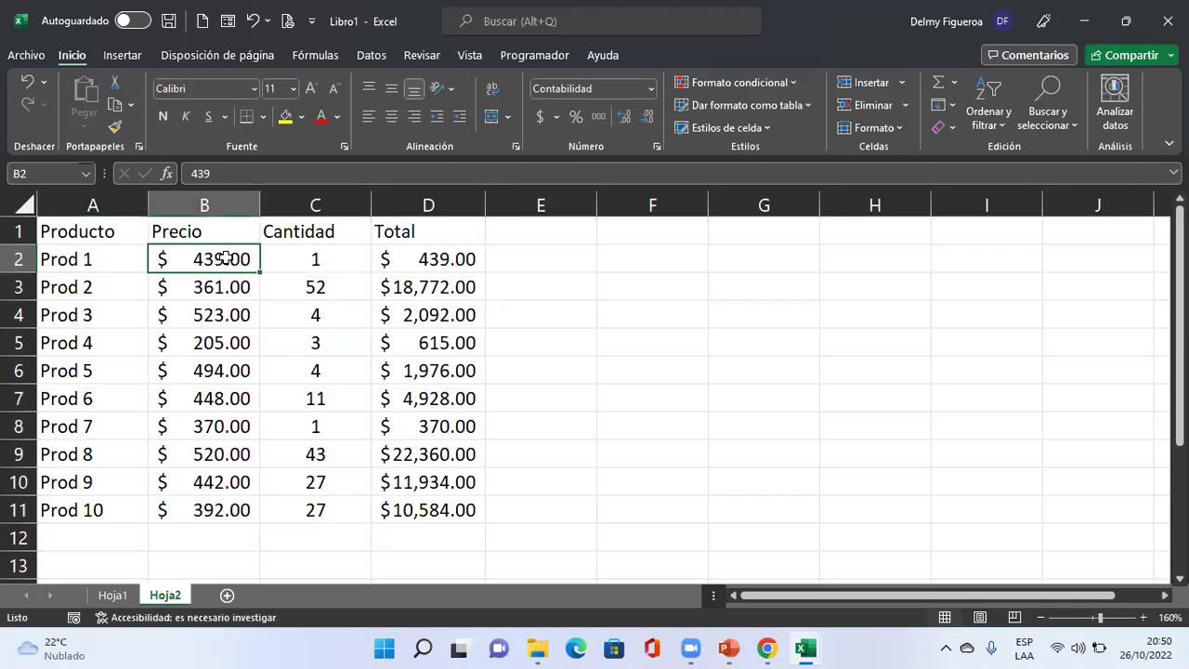
{"action": "left_click", "coordinate": [451, 257]}
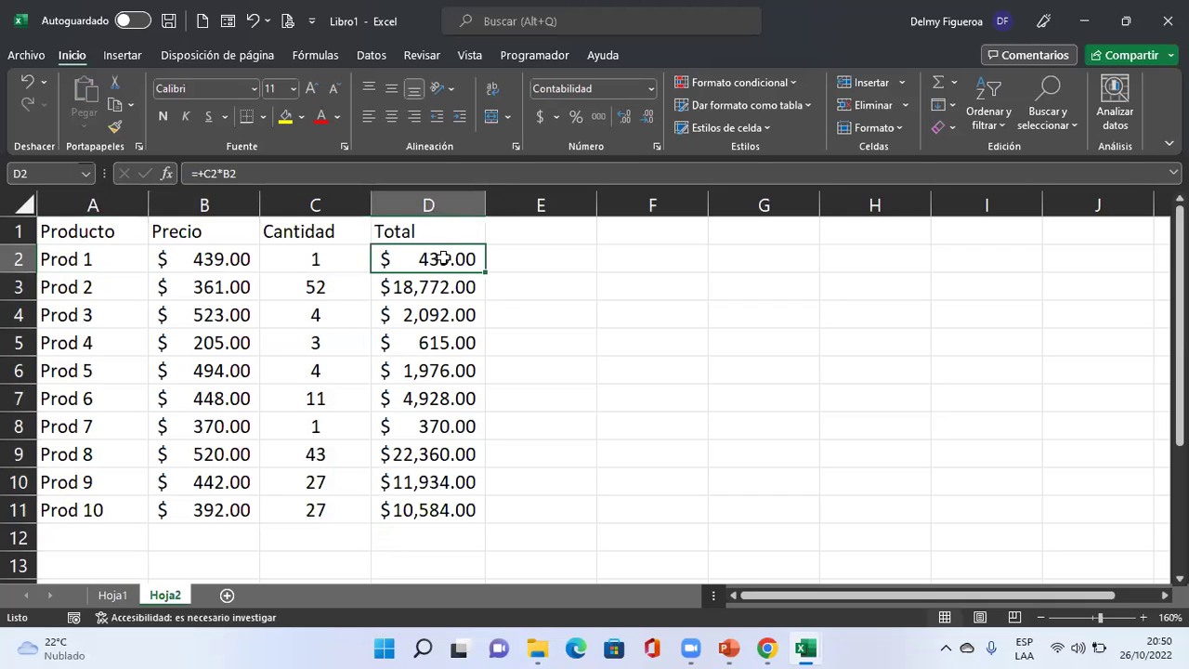
{"action": "left_click", "coordinate": [21, 198]}
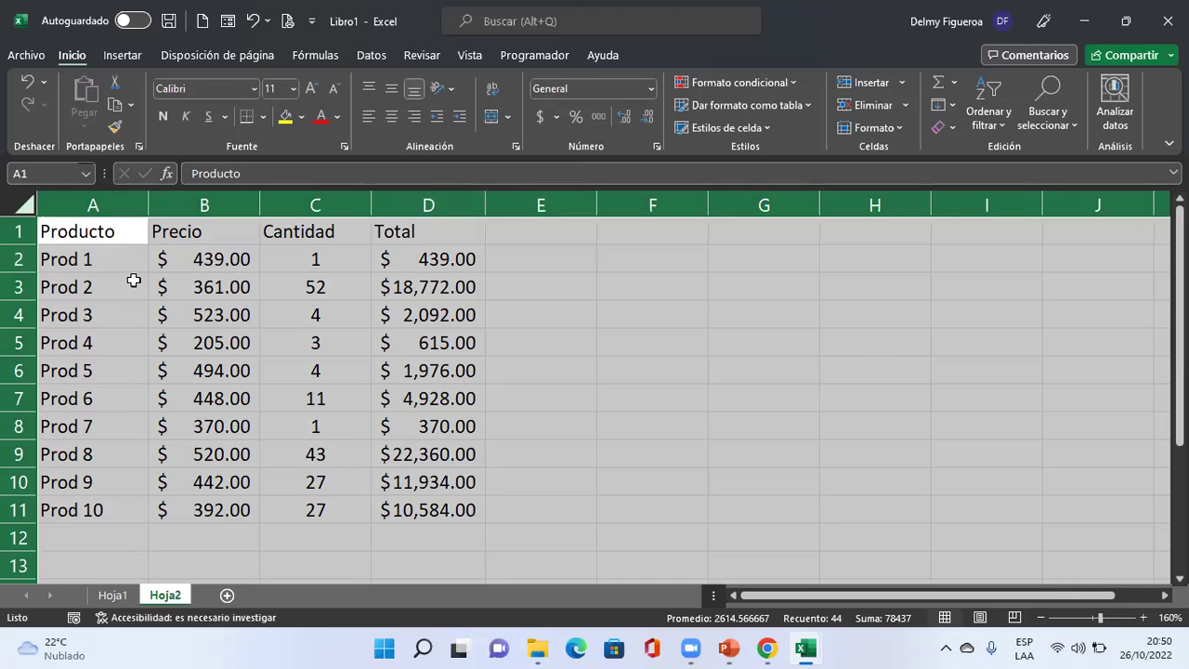
{"action": "key", "text": "ctrl+1"}
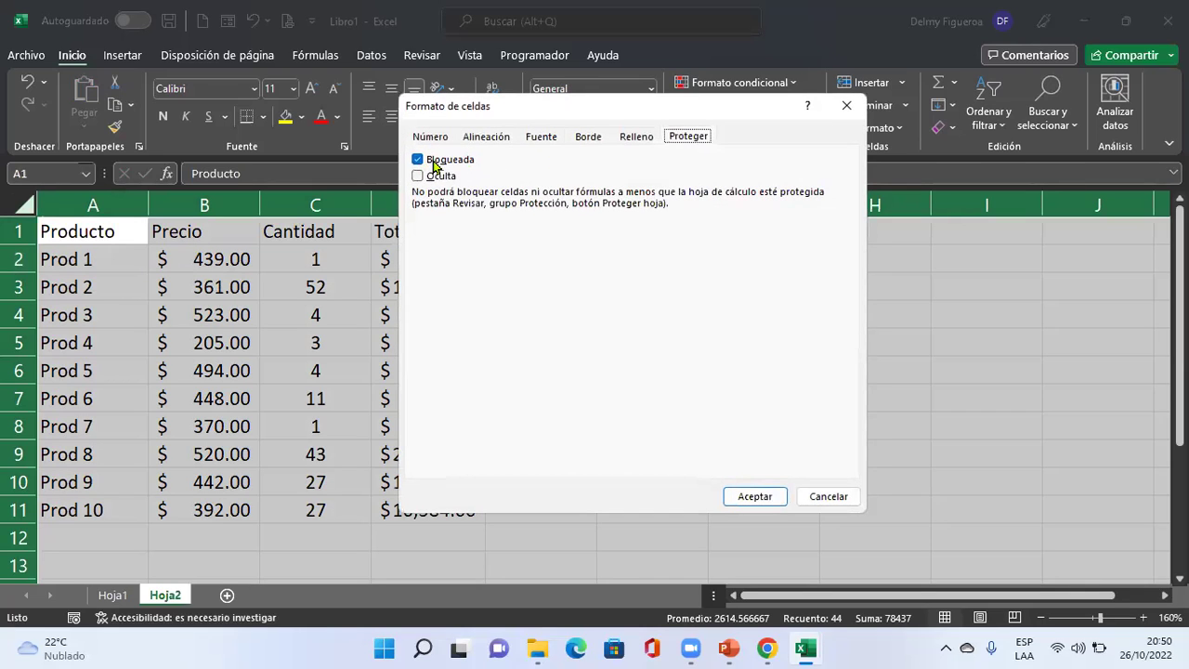
{"action": "left_click", "coordinate": [822, 502]}
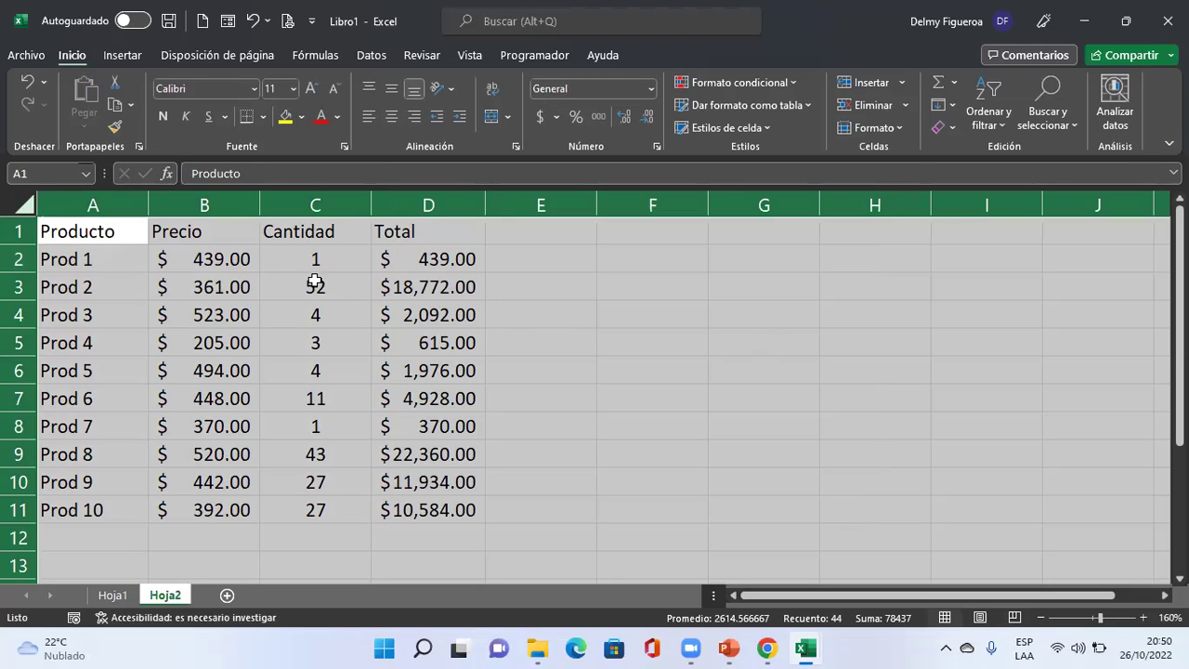
{"action": "key", "text": "ctrl+1"}
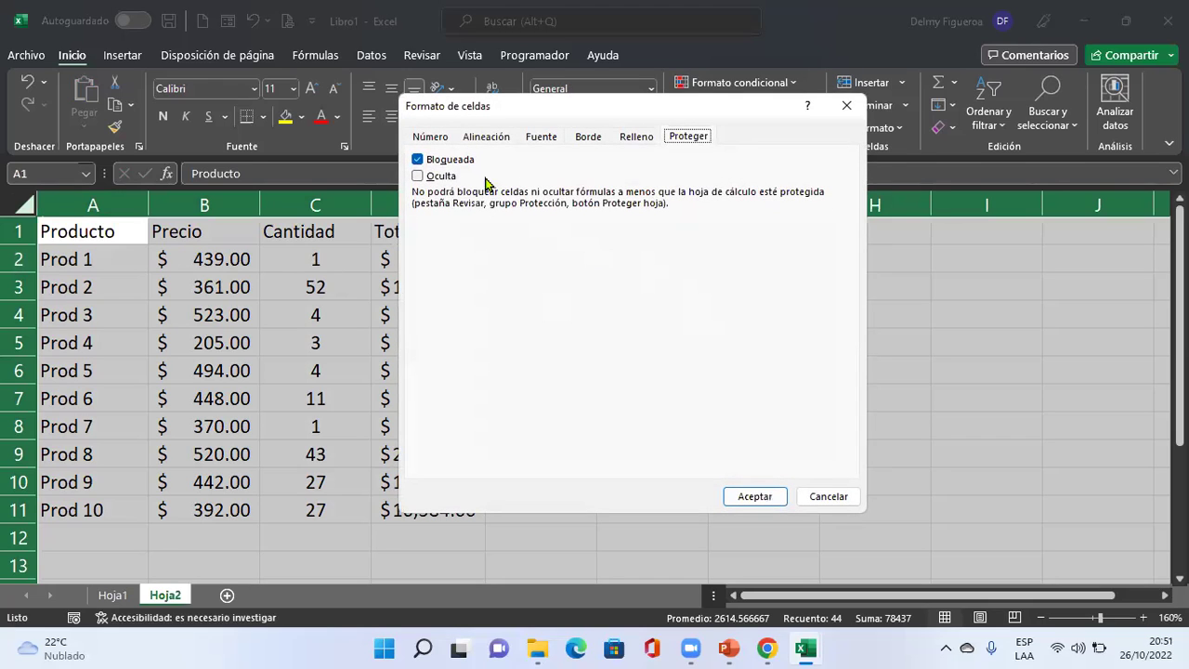
{"action": "left_click", "coordinate": [418, 159]}
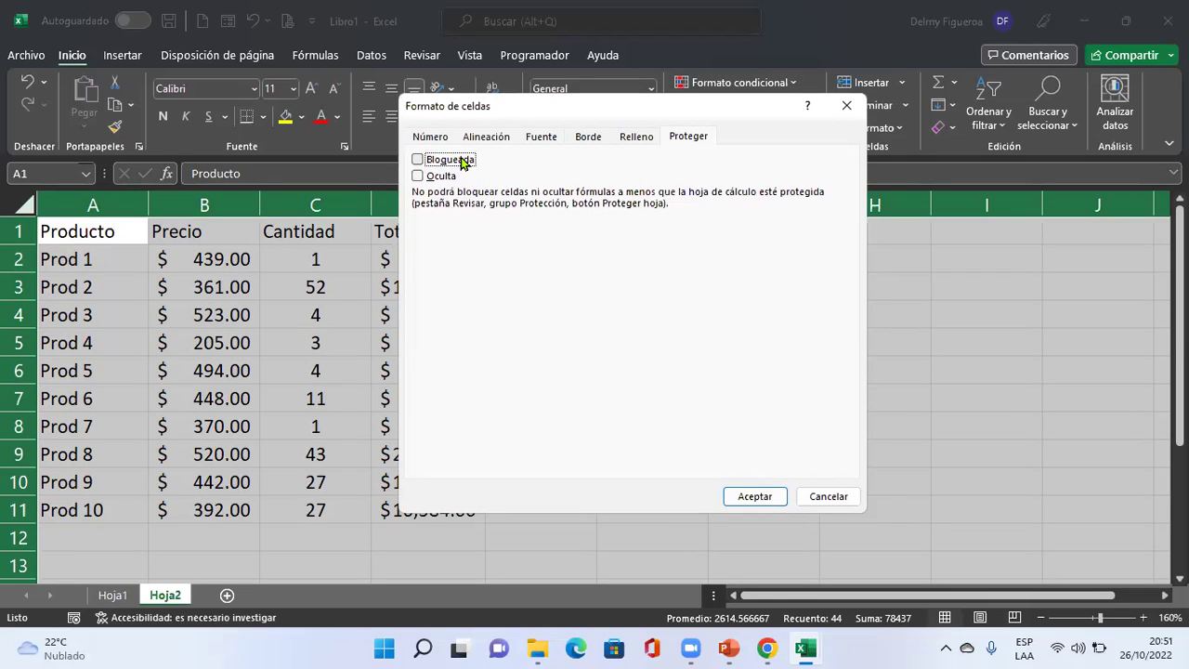
{"action": "left_click", "coordinate": [829, 496]}
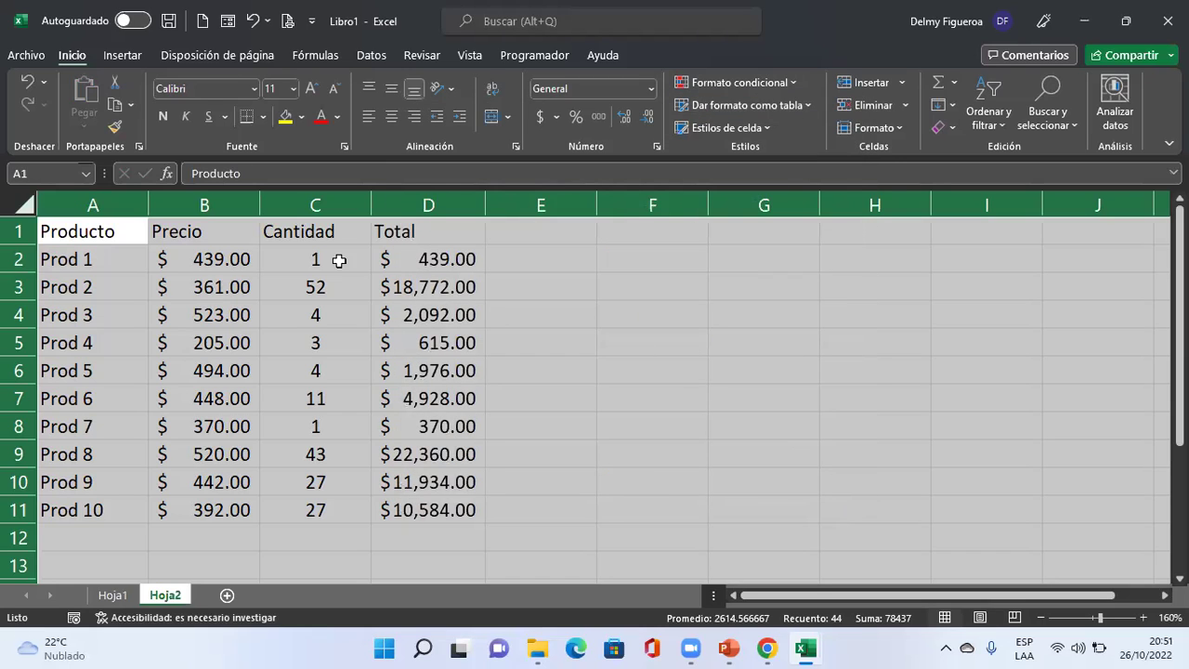
Protect Hoja2 via Revisar > Proteger hoja with the default settings.
{"action": "left_click", "coordinate": [436, 59]}
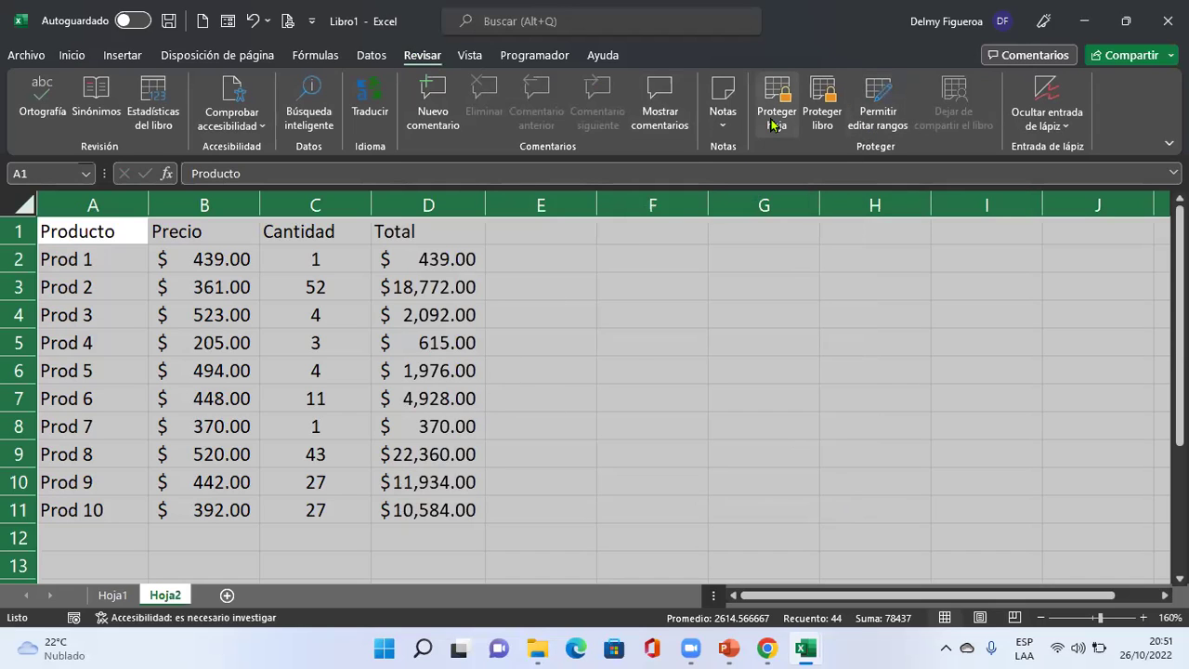
{"action": "left_click", "coordinate": [772, 123]}
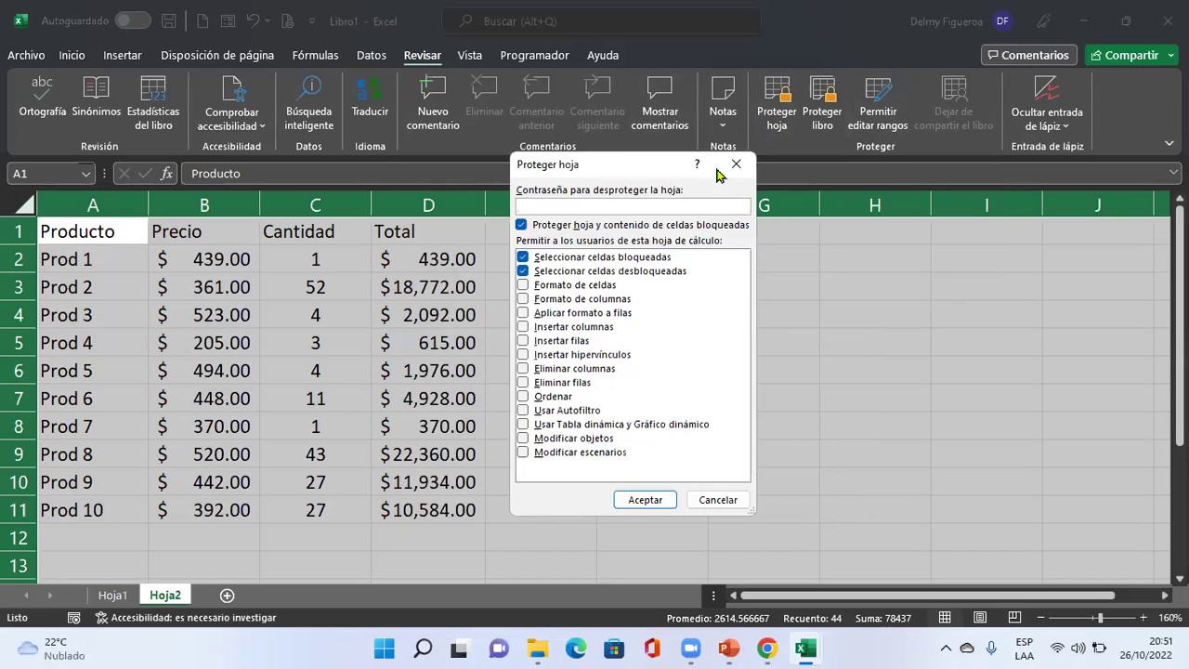
{"action": "left_click", "coordinate": [646, 501]}
{"action": "left_click", "coordinate": [582, 281]}
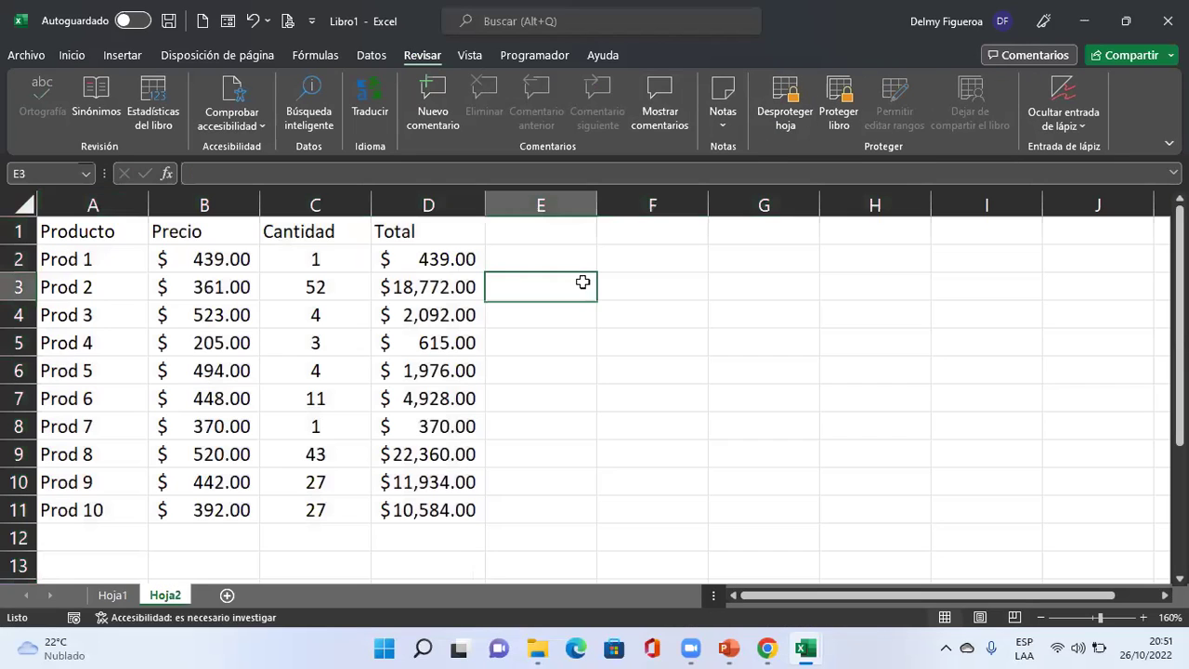
Verify protection by trying to edit C2, C7, D3, A3 and B4, dismissing each warning.
{"action": "double_click", "coordinate": [302, 253]}
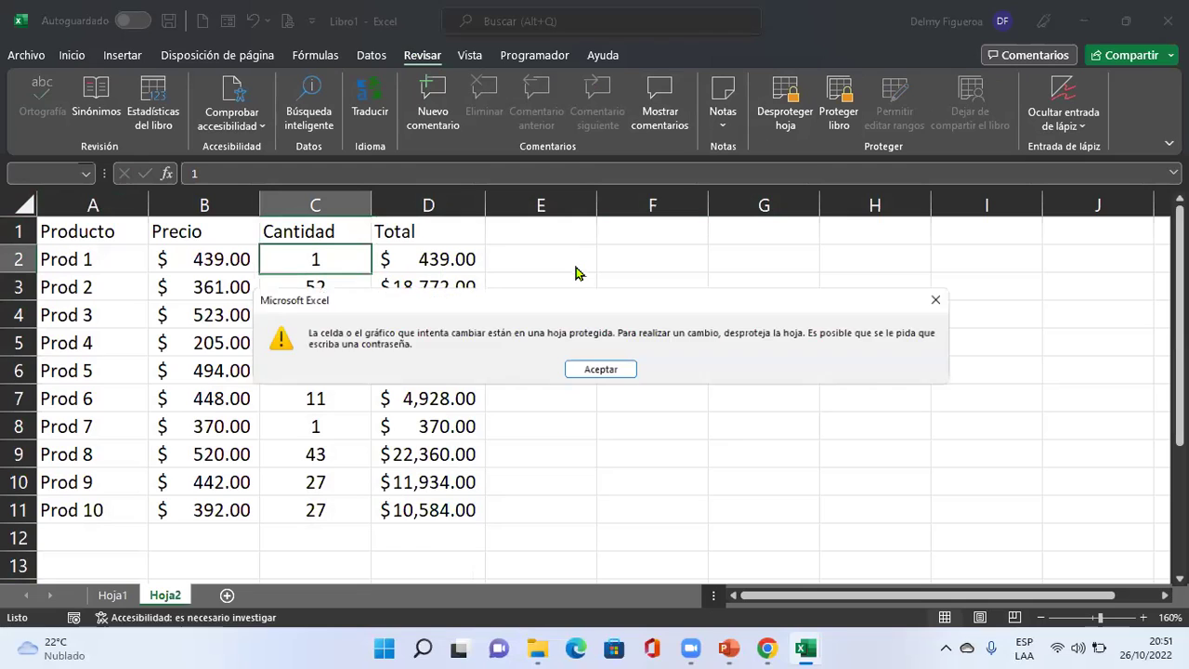
{"action": "key", "text": "Return"}
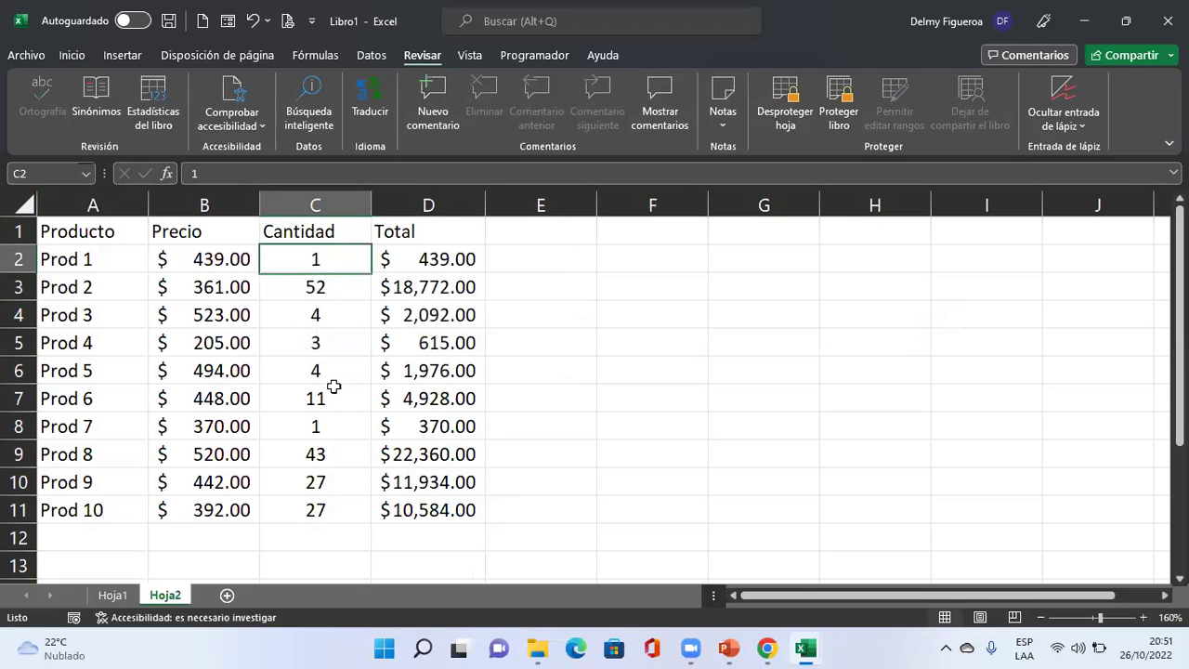
{"action": "left_click", "coordinate": [339, 399]}
{"action": "double_click", "coordinate": [339, 399]}
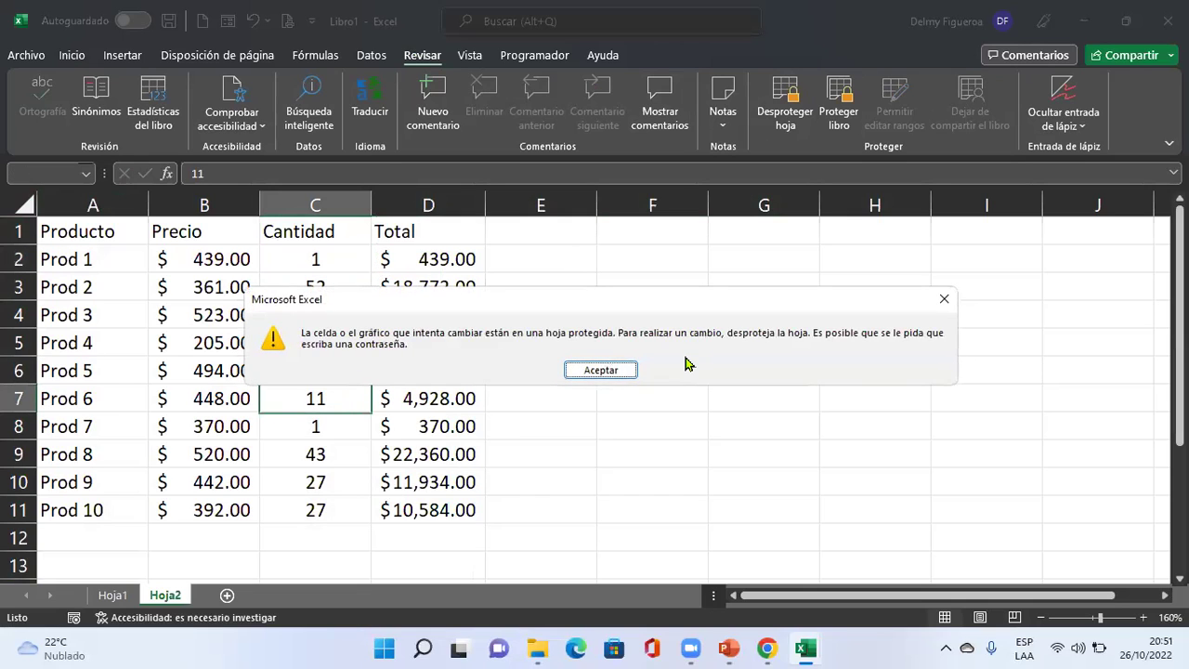
{"action": "key", "text": "Return"}
{"action": "left_click", "coordinate": [436, 284]}
{"action": "key", "text": "Delete"}
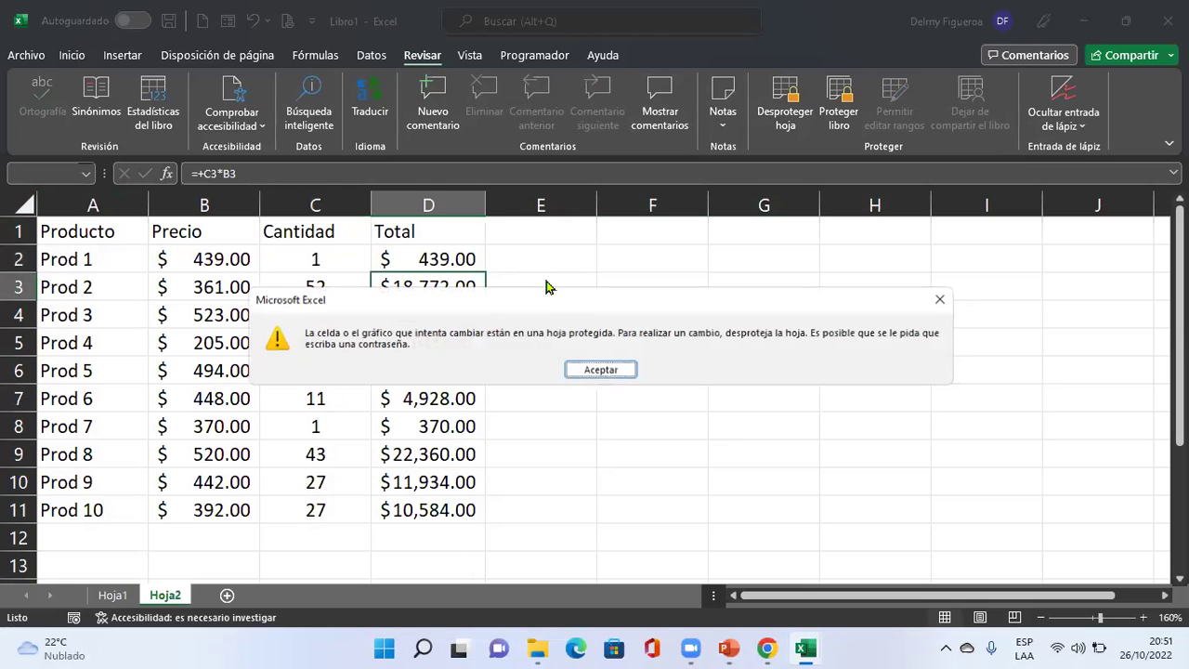
{"action": "key", "text": "Return"}
{"action": "left_click", "coordinate": [106, 277]}
{"action": "key", "text": "Delete"}
{"action": "key", "text": "Return"}
{"action": "left_click", "coordinate": [202, 308]}
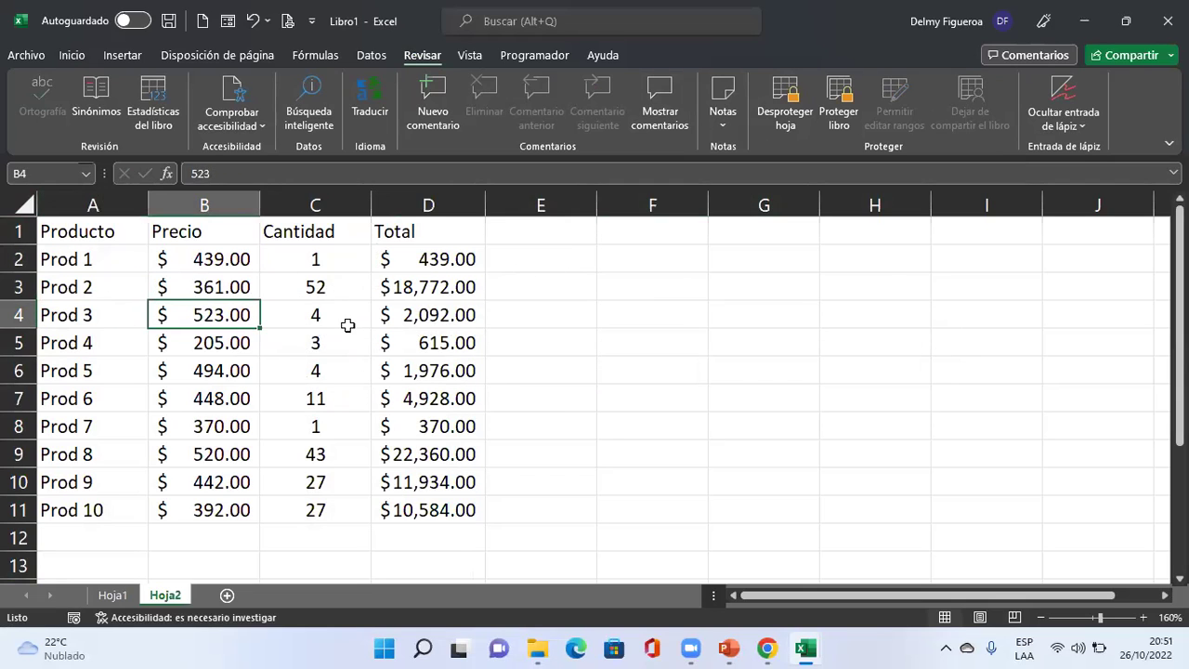
{"action": "key", "text": "Delete"}
{"action": "key", "text": "Return"}
{"action": "left_click_drag", "start_coordinate": [332, 256], "coordinate": [332, 491]}
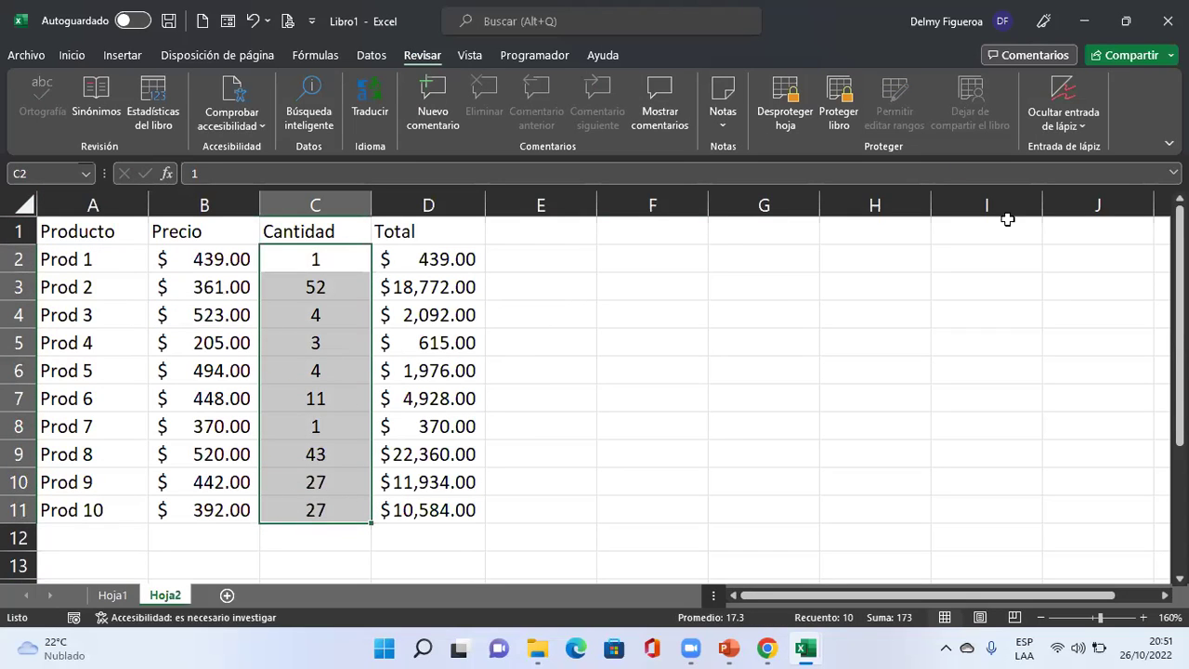
{"action": "left_click", "coordinate": [325, 279]}
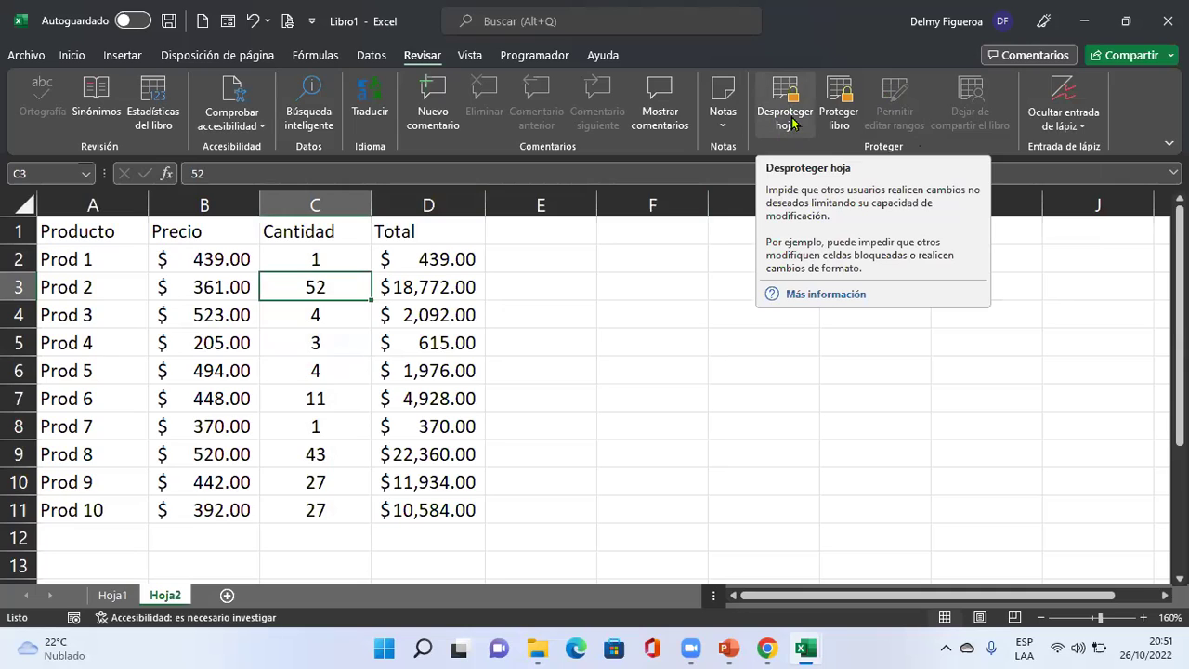
Unprotect Hoja2 and start a new editable range titled Cantidad.
{"action": "left_click", "coordinate": [788, 110]}
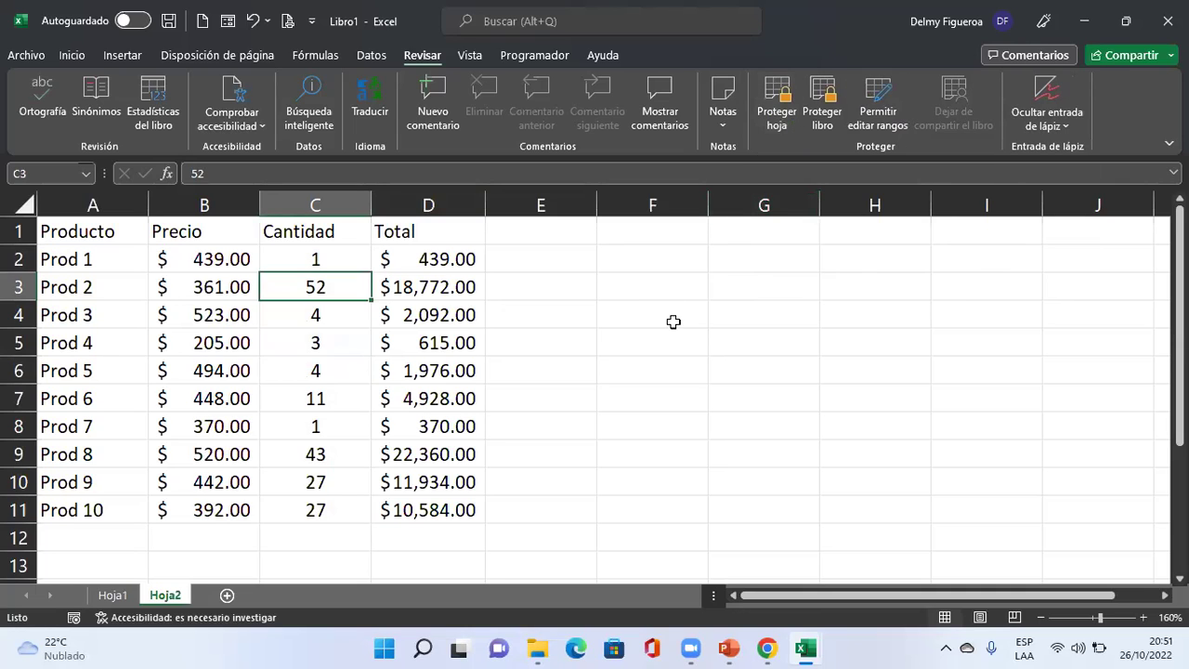
{"action": "left_click", "coordinate": [880, 107]}
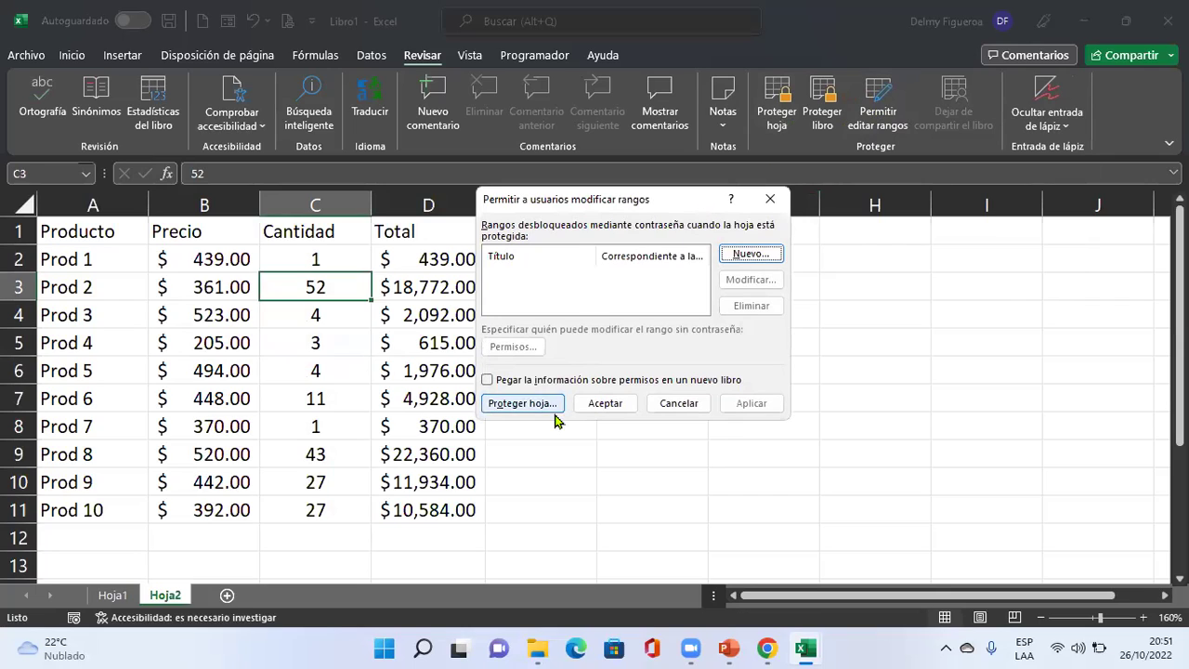
{"action": "left_click", "coordinate": [770, 256]}
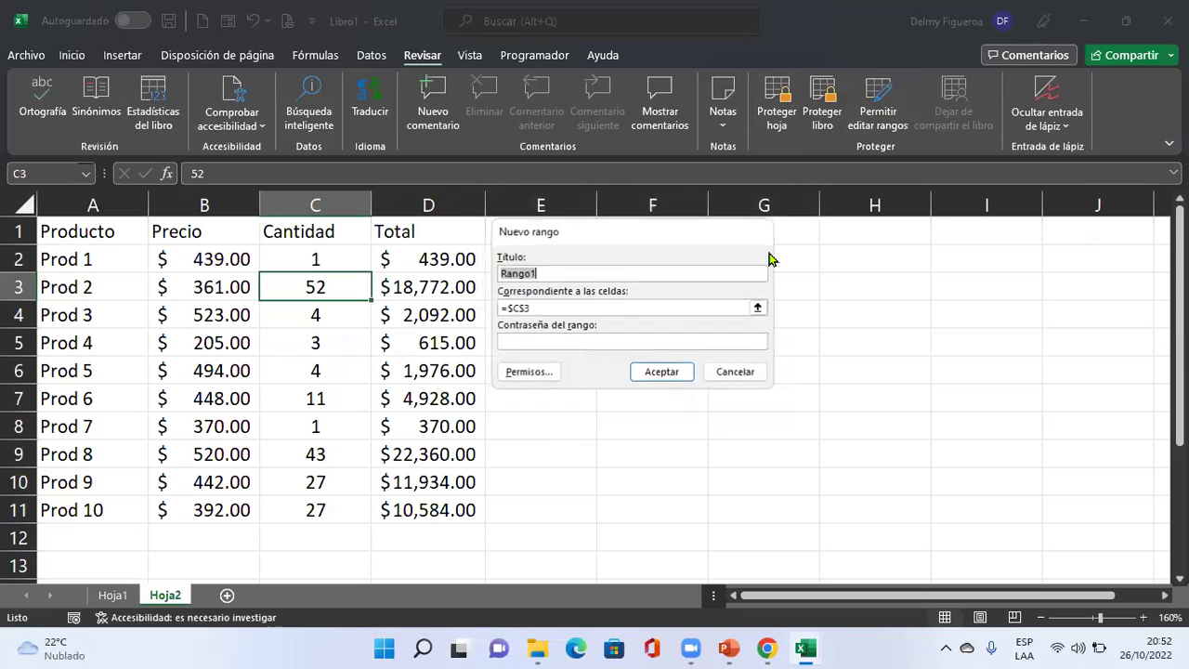
{"action": "type", "text": "Cantidad"}
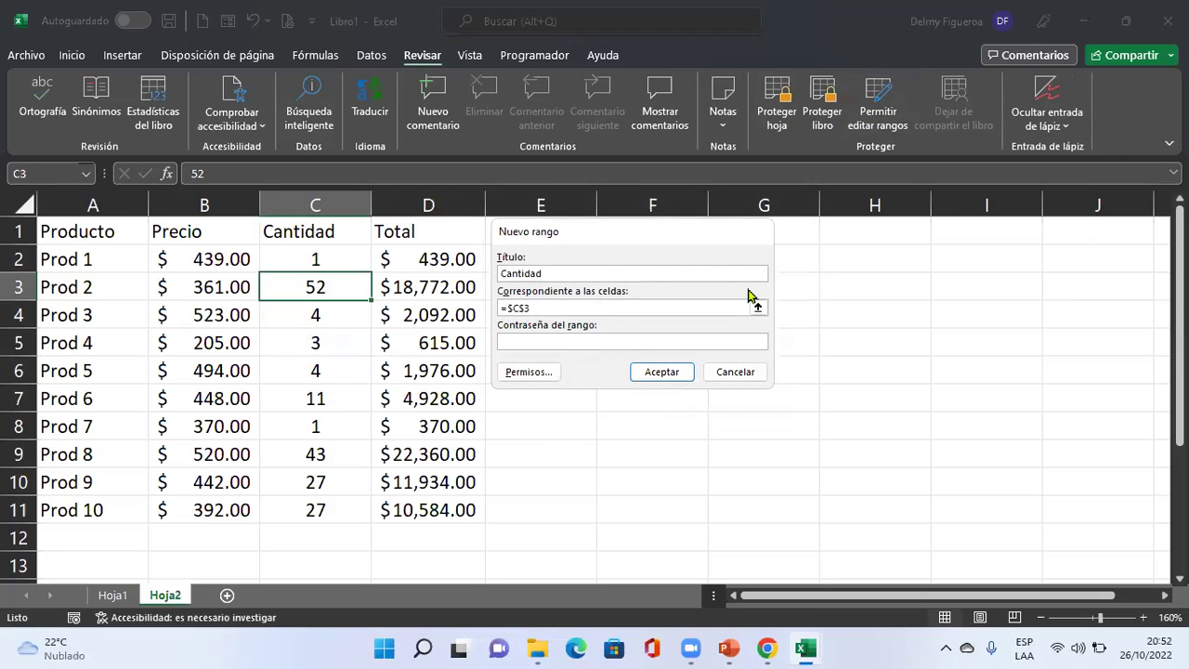
Set the Cantidad range to C2:C11, protect it with a password, and apply it.
{"action": "left_click", "coordinate": [573, 313]}
{"action": "left_click_drag", "start_coordinate": [550, 309], "coordinate": [493, 306]}
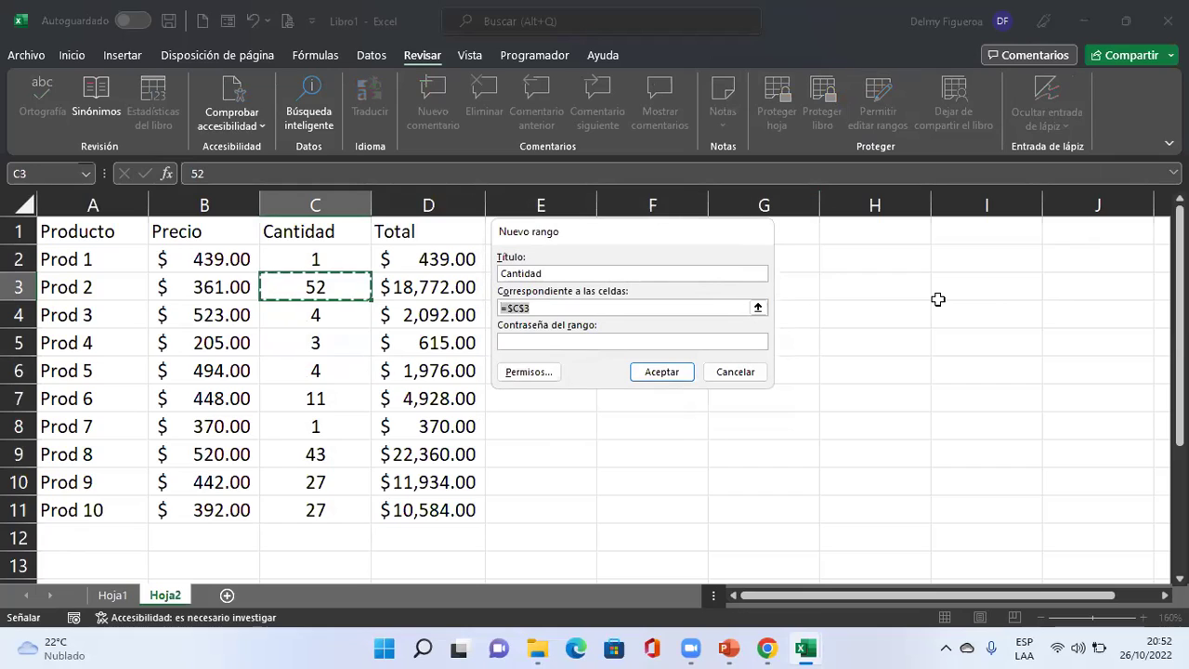
{"action": "key", "text": "BackSpace"}
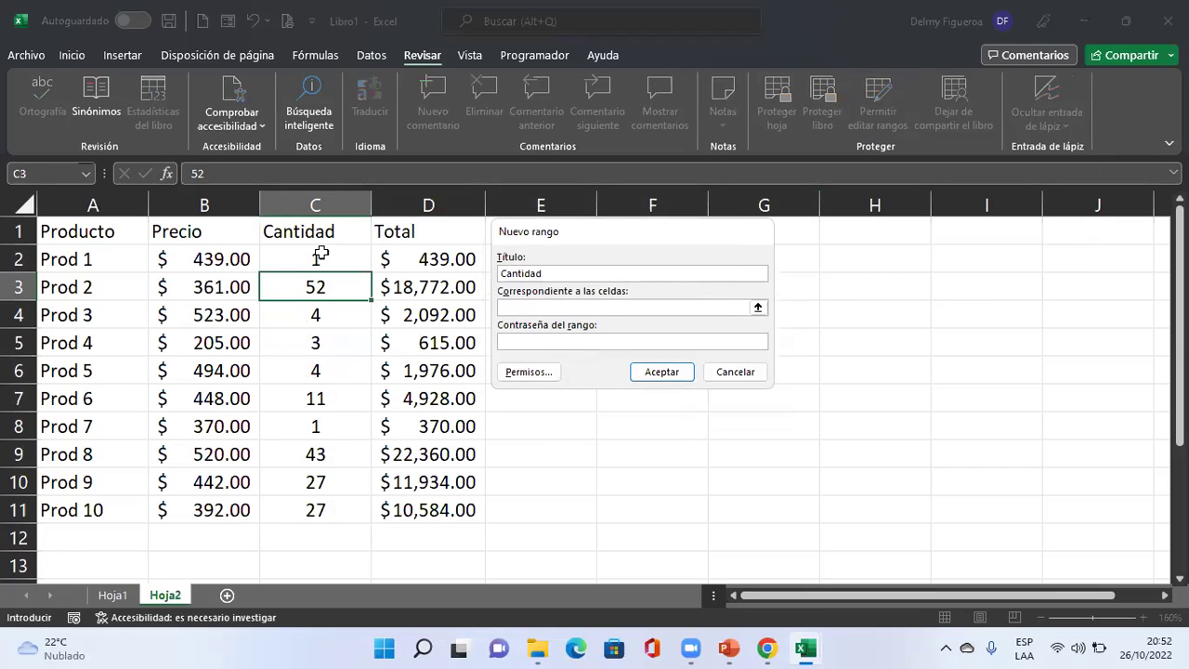
{"action": "left_click_drag", "start_coordinate": [320, 253], "coordinate": [336, 511]}
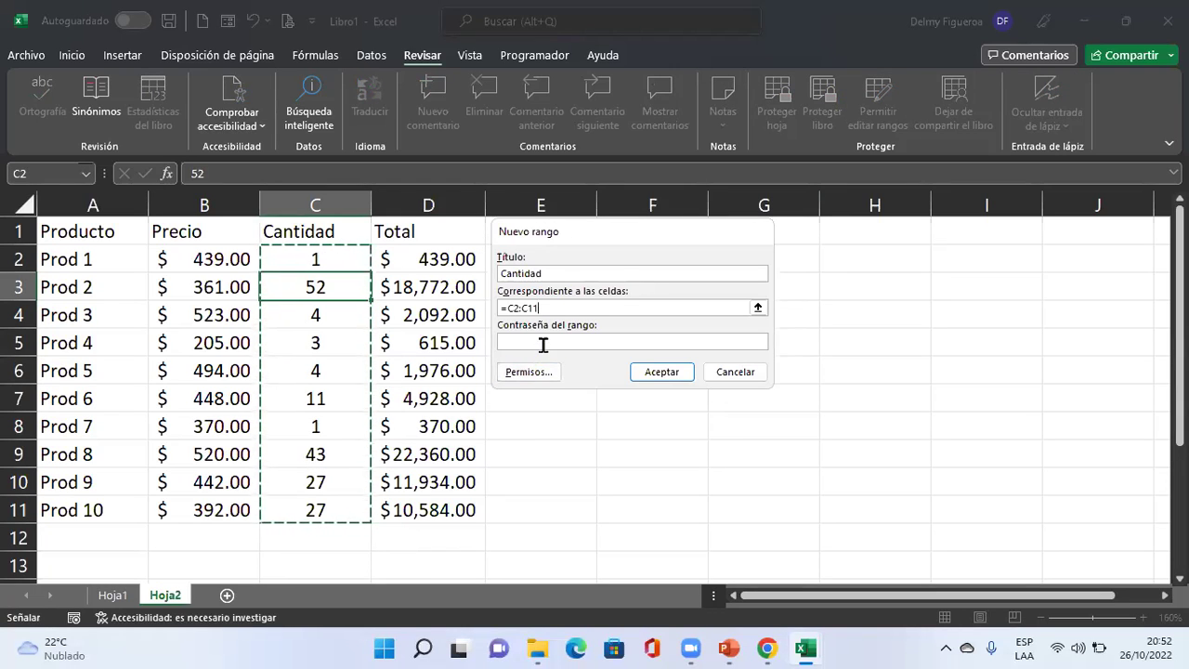
{"action": "left_click", "coordinate": [668, 342]}
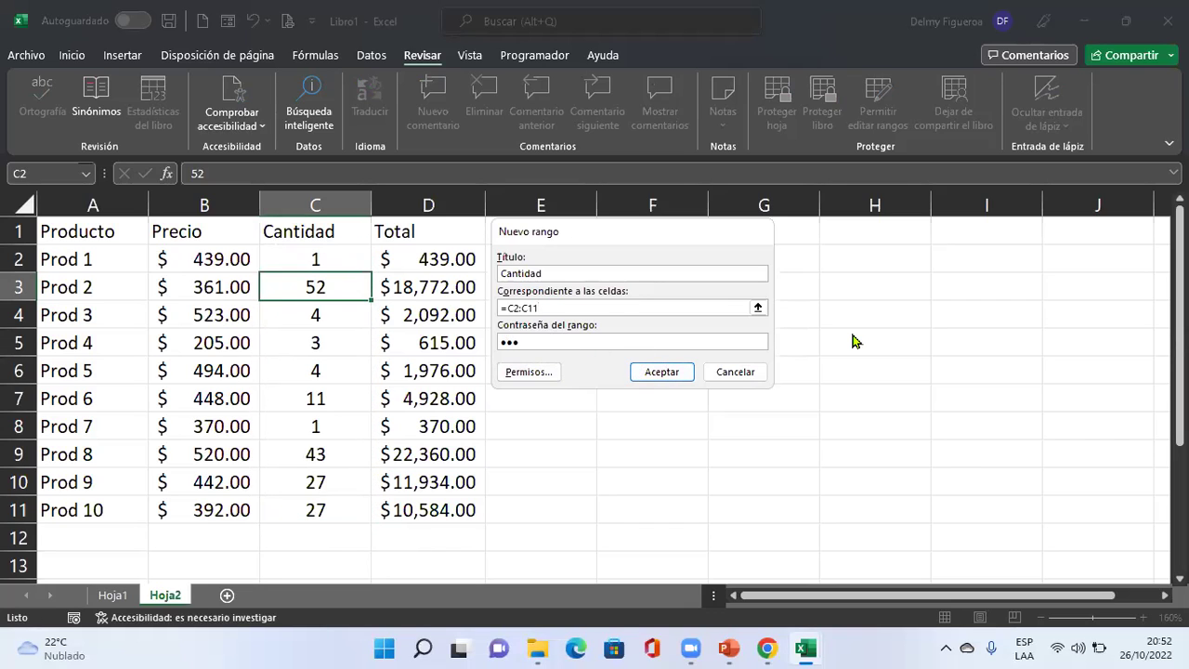
{"action": "left_click", "coordinate": [663, 373]}
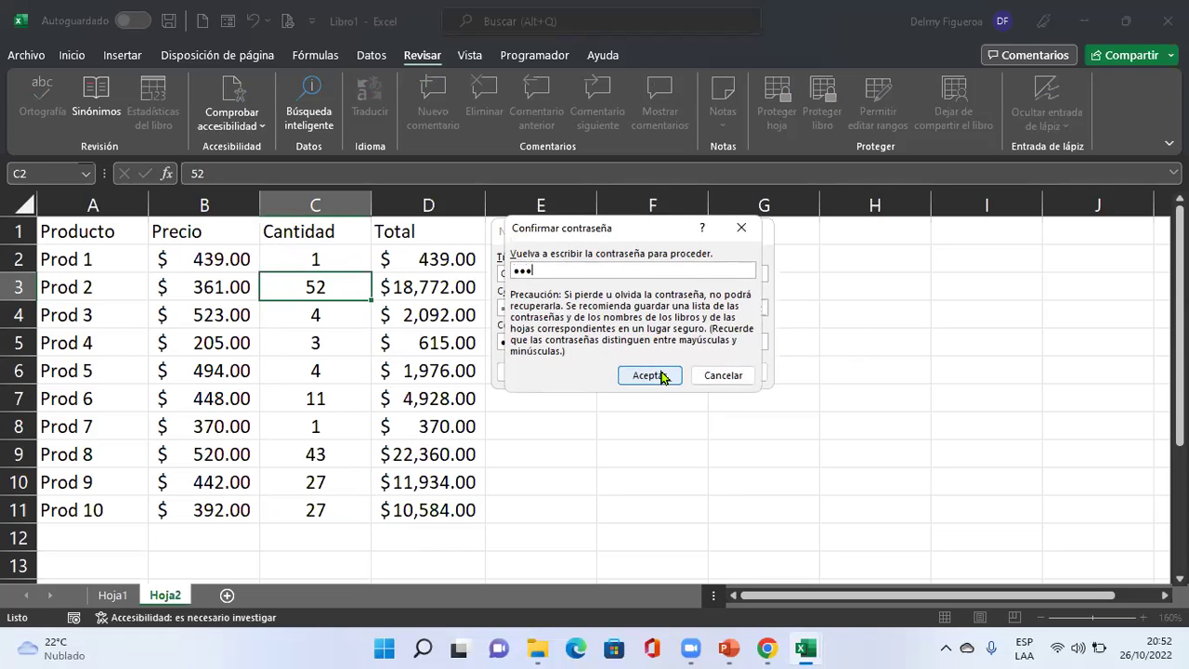
{"action": "left_click", "coordinate": [650, 375]}
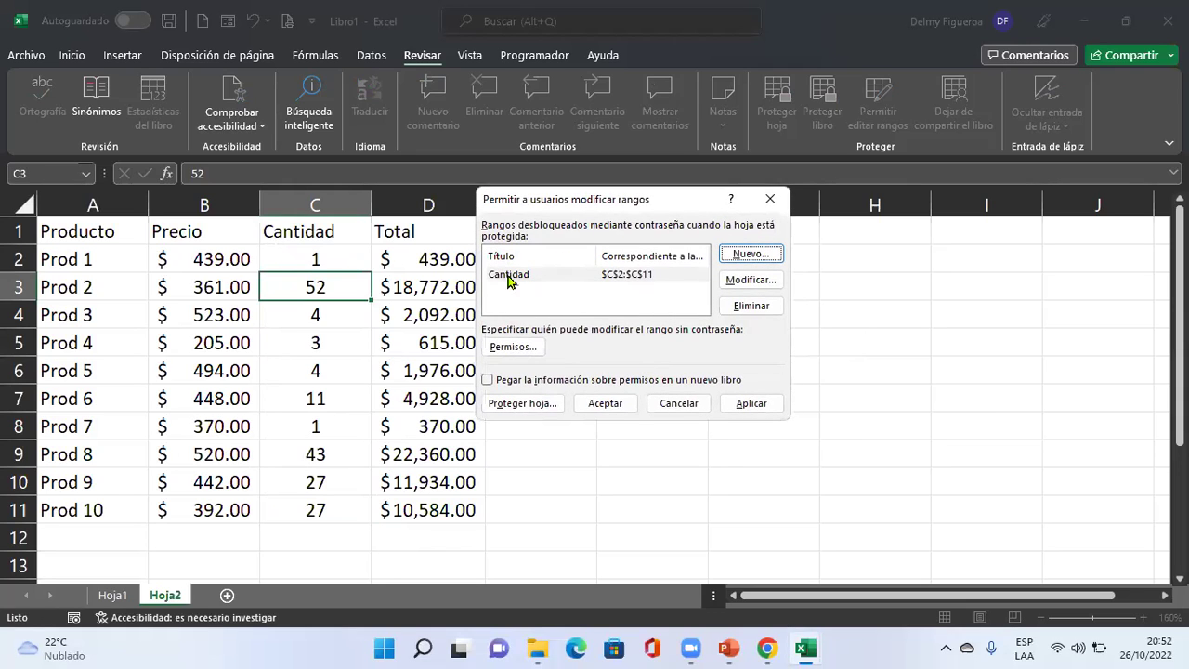
{"action": "left_click", "coordinate": [758, 404]}
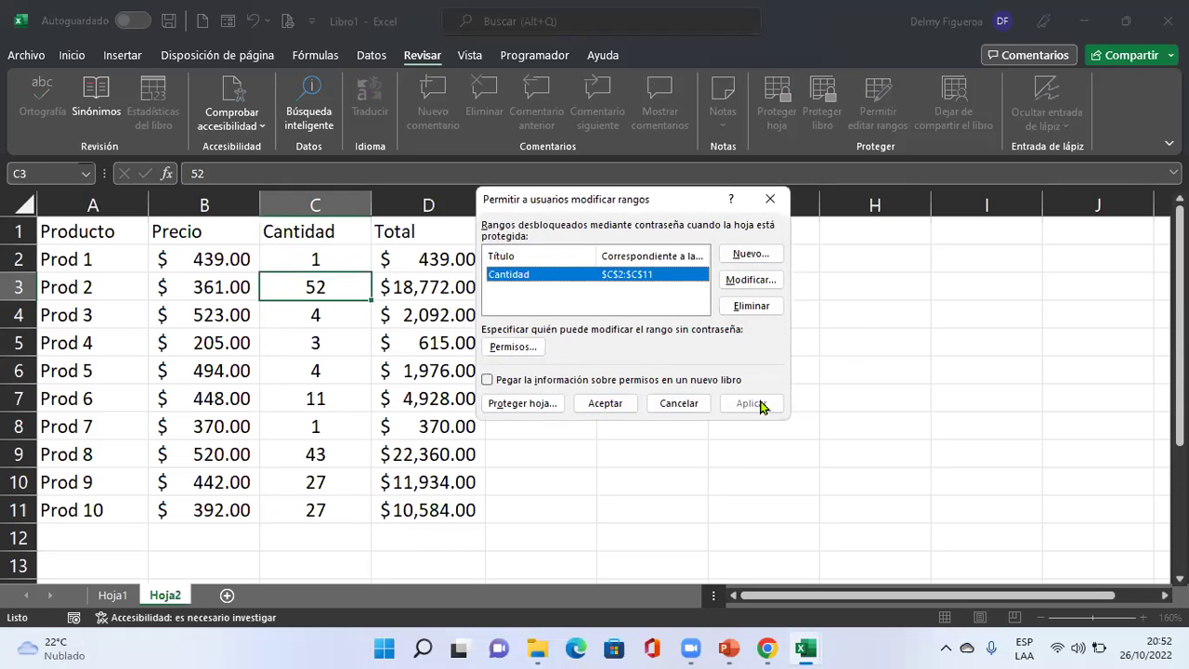
{"action": "left_click", "coordinate": [605, 403]}
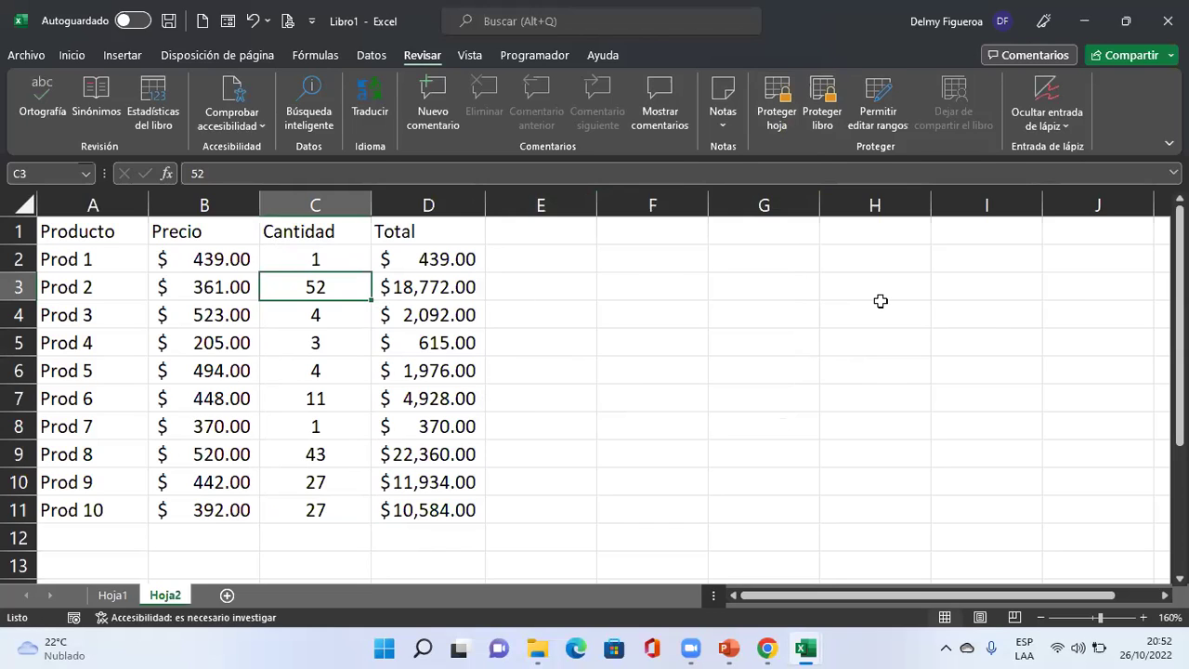
Set Prod 2's quantity in C3 to 5 and its price in B3 to 7.
{"action": "type", "text": "5"}
{"action": "key", "text": "Return"}
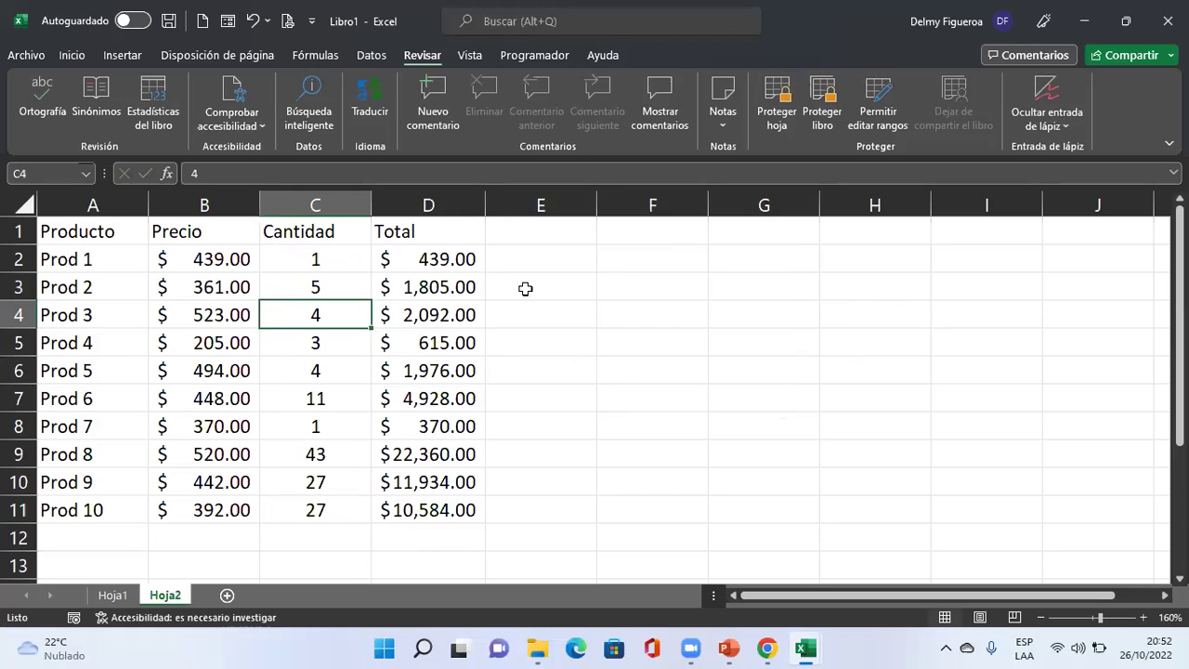
{"action": "left_click", "coordinate": [223, 283]}
{"action": "type", "text": "7"}
{"action": "key", "text": "Return"}
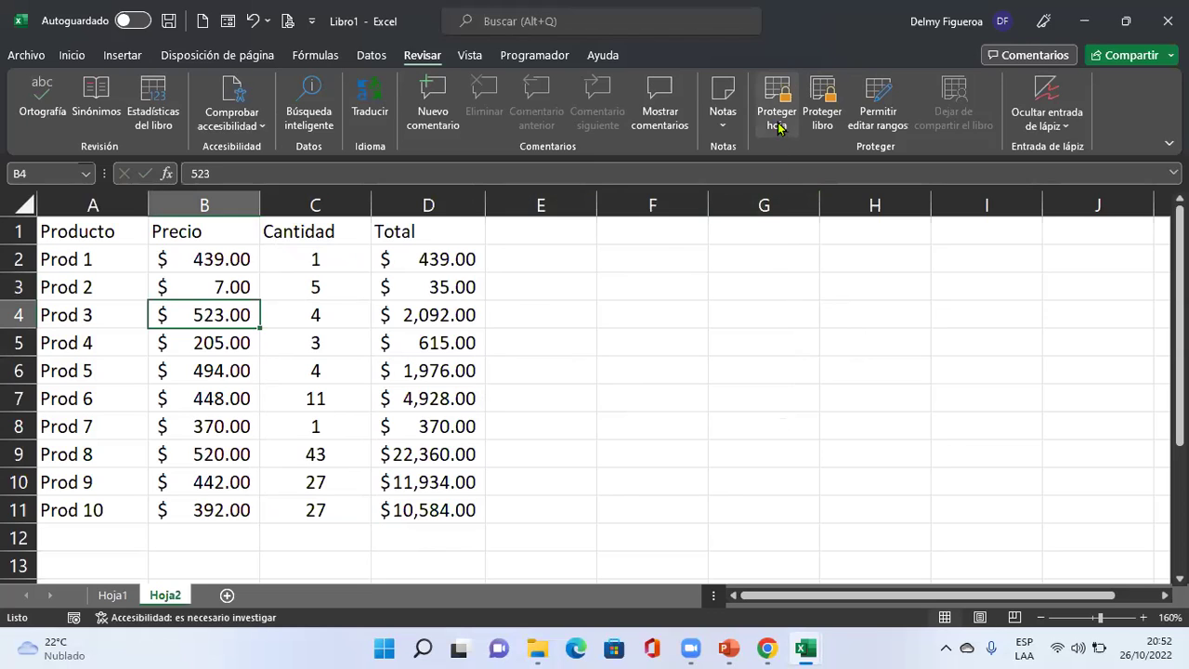
Protect Hoja2 and confirm a locked price cell refuses edits.
{"action": "left_click", "coordinate": [778, 121]}
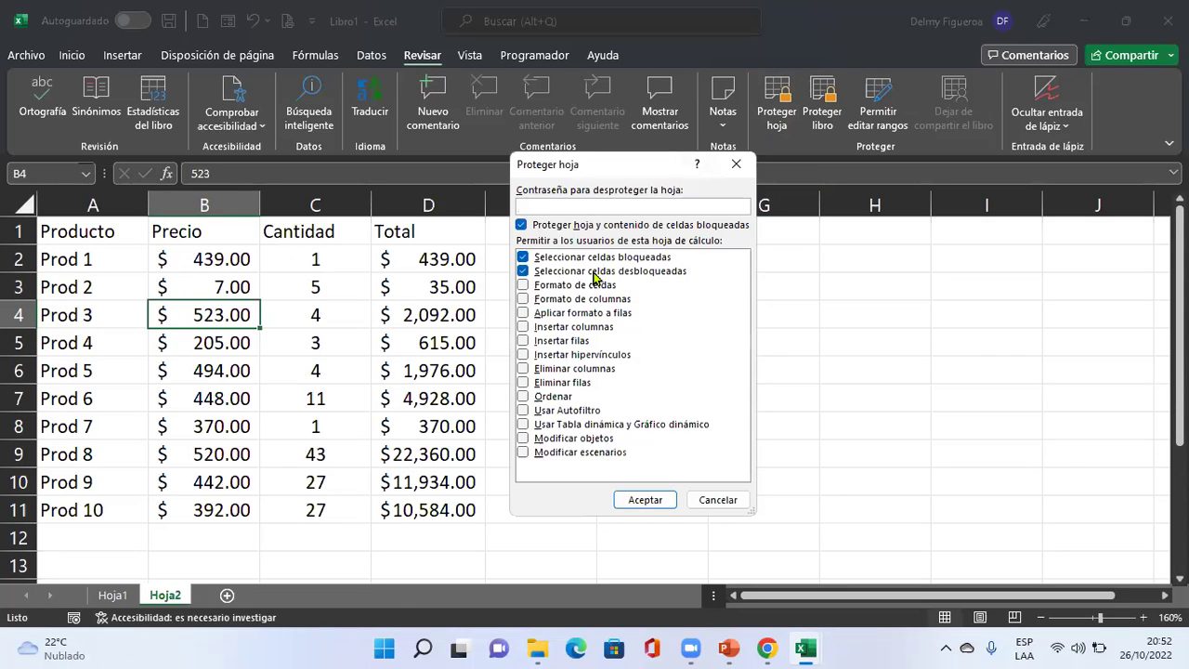
{"action": "left_click", "coordinate": [658, 499]}
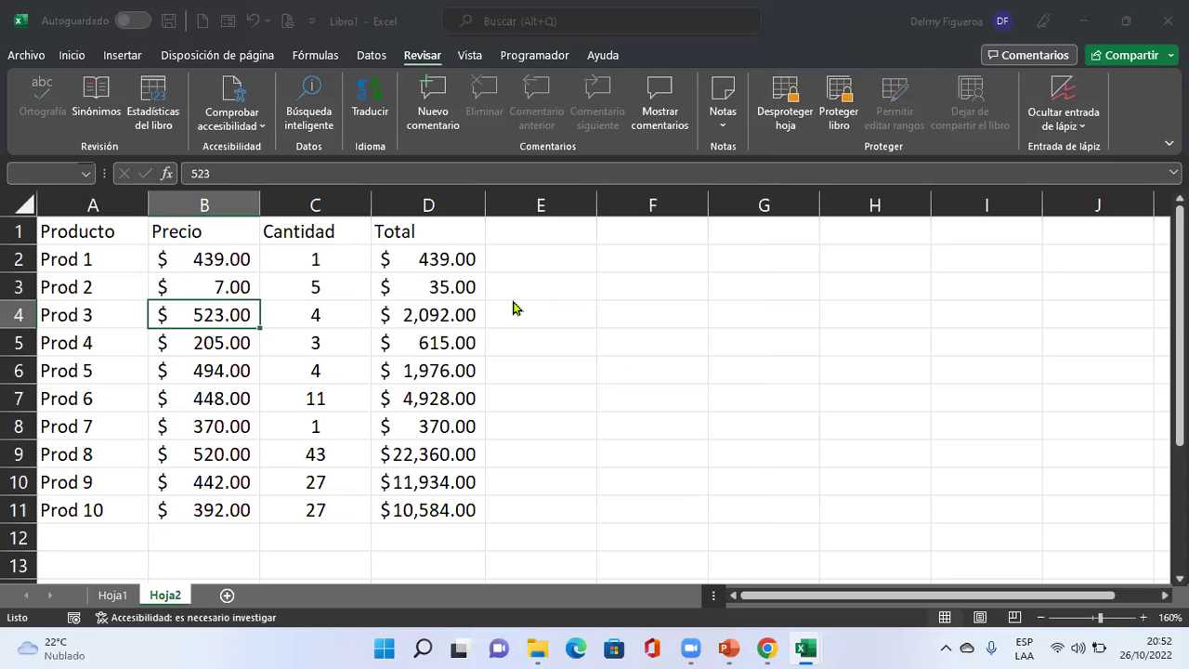
{"action": "key", "text": "Delete"}
{"action": "left_click", "coordinate": [630, 370]}
Unlock the Cantidad range with its password and change Prod 6's quantity in C7 to 7.
{"action": "left_click", "coordinate": [337, 406]}
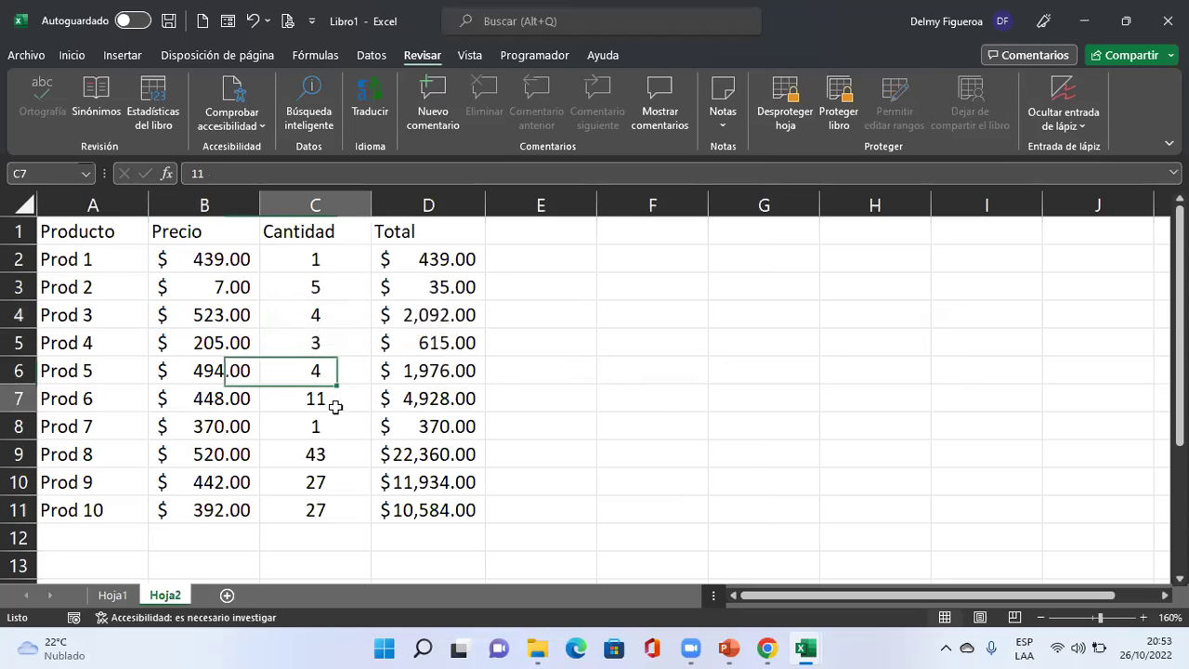
{"action": "key", "text": "Delete"}
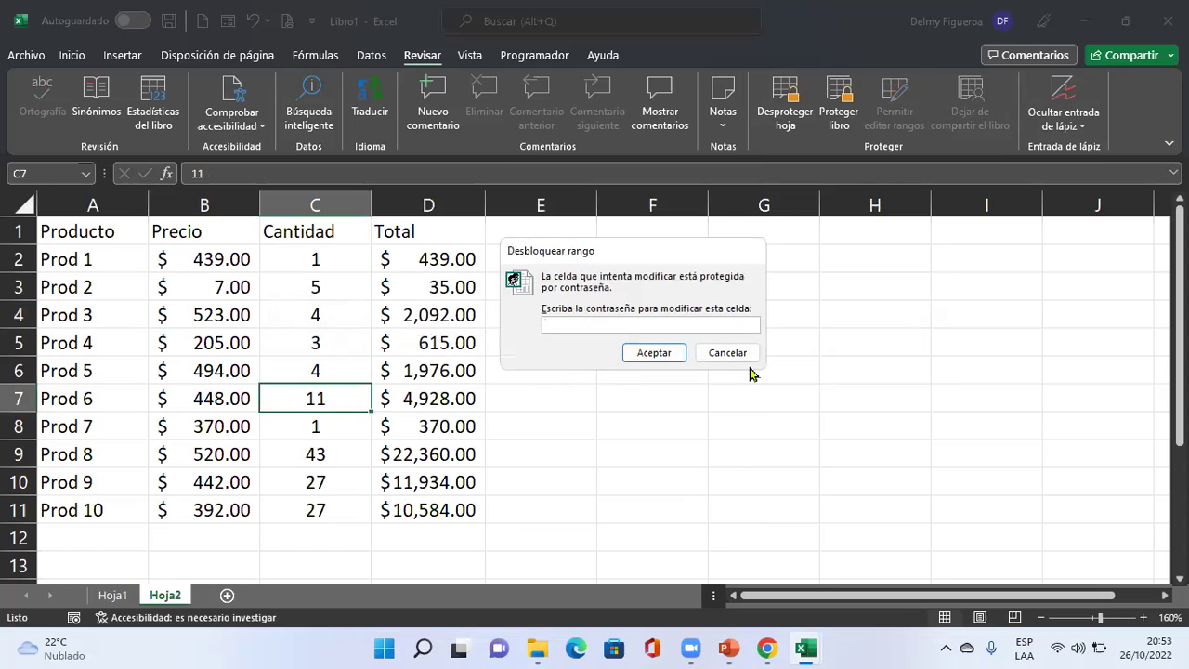
{"action": "key", "text": "Escape"}
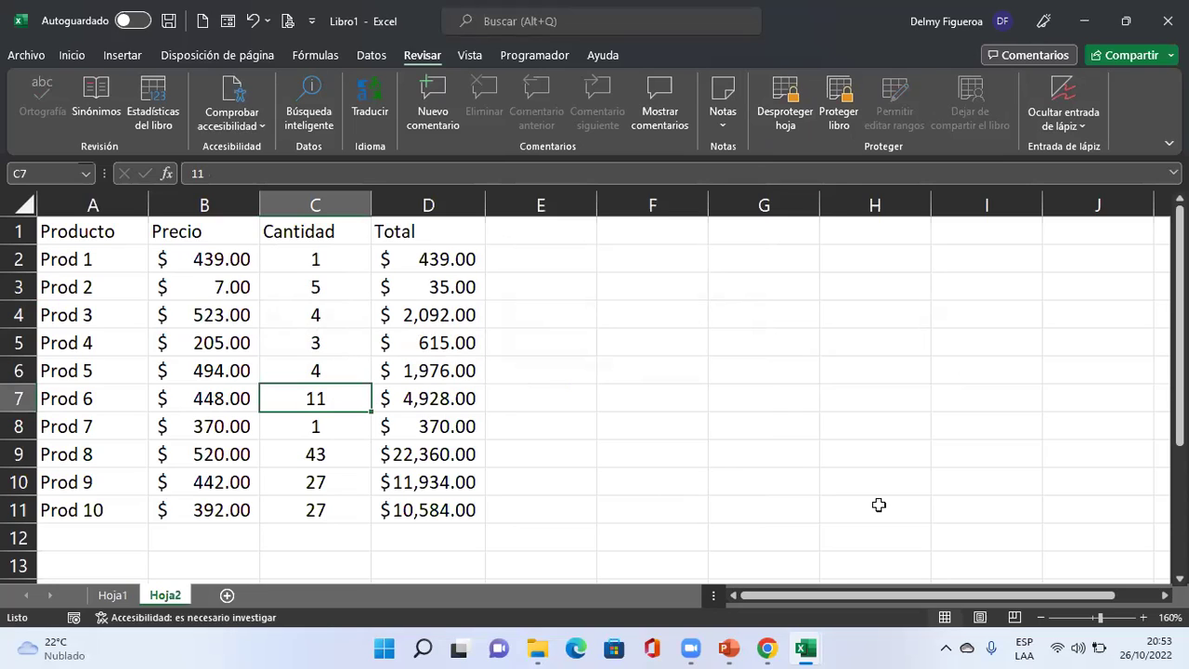
{"action": "key", "text": "F2"}
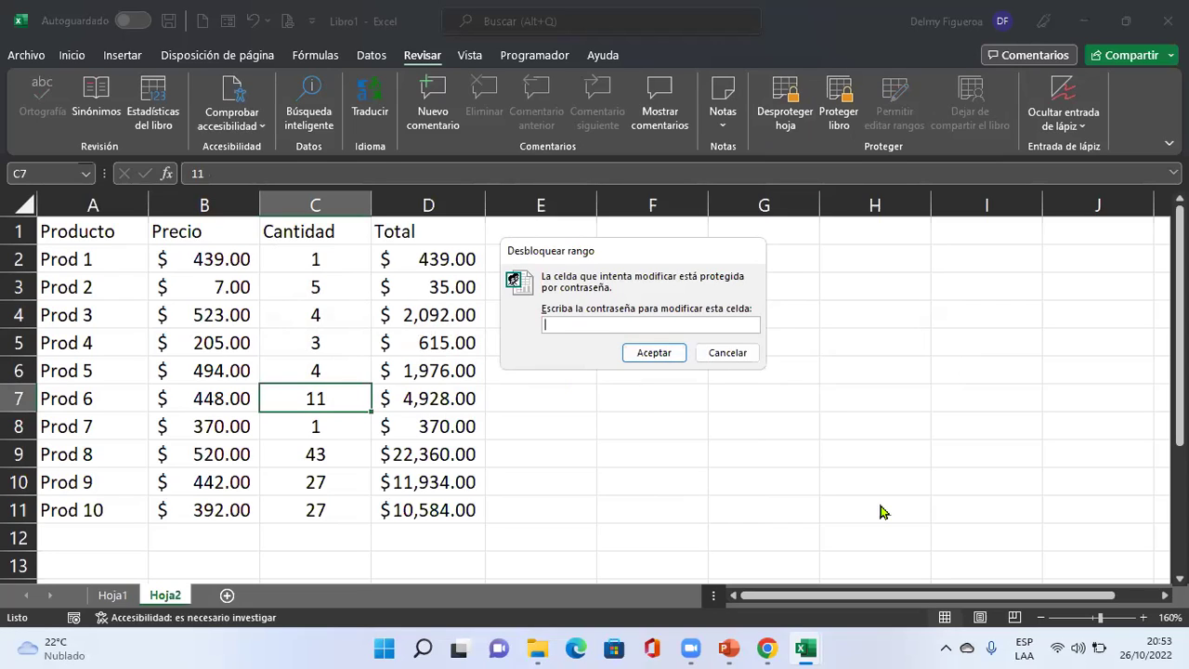
{"action": "type", "text": "123"}
{"action": "left_click", "coordinate": [656, 353]}
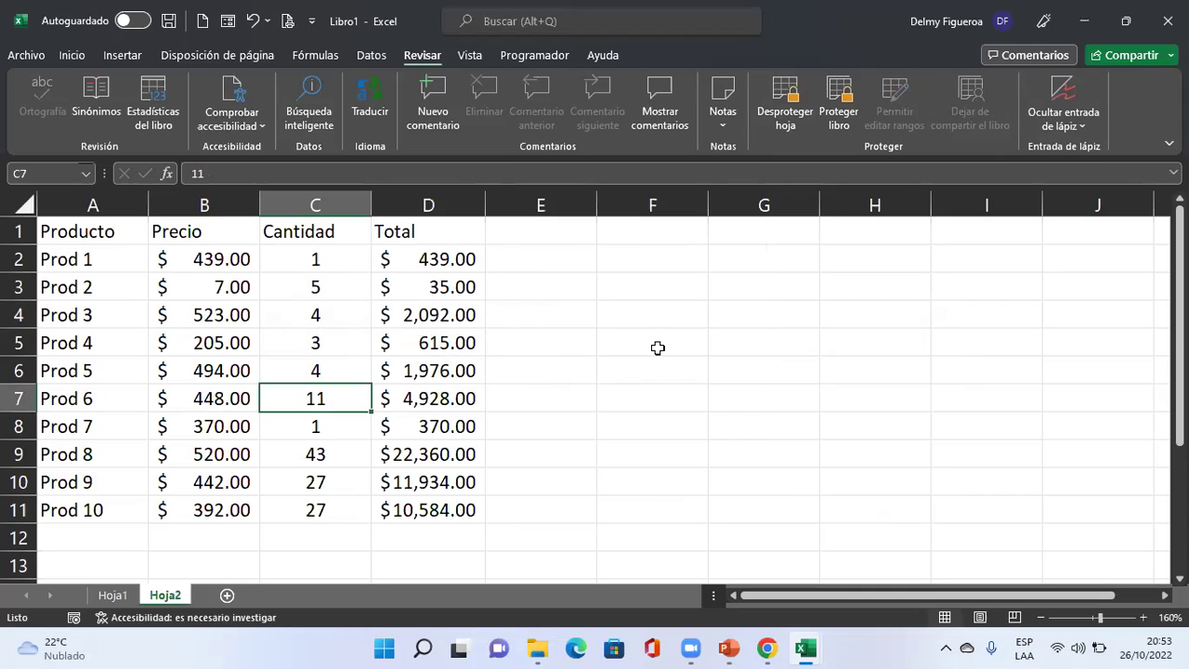
{"action": "type", "text": "7"}
{"action": "key", "text": "Up"}
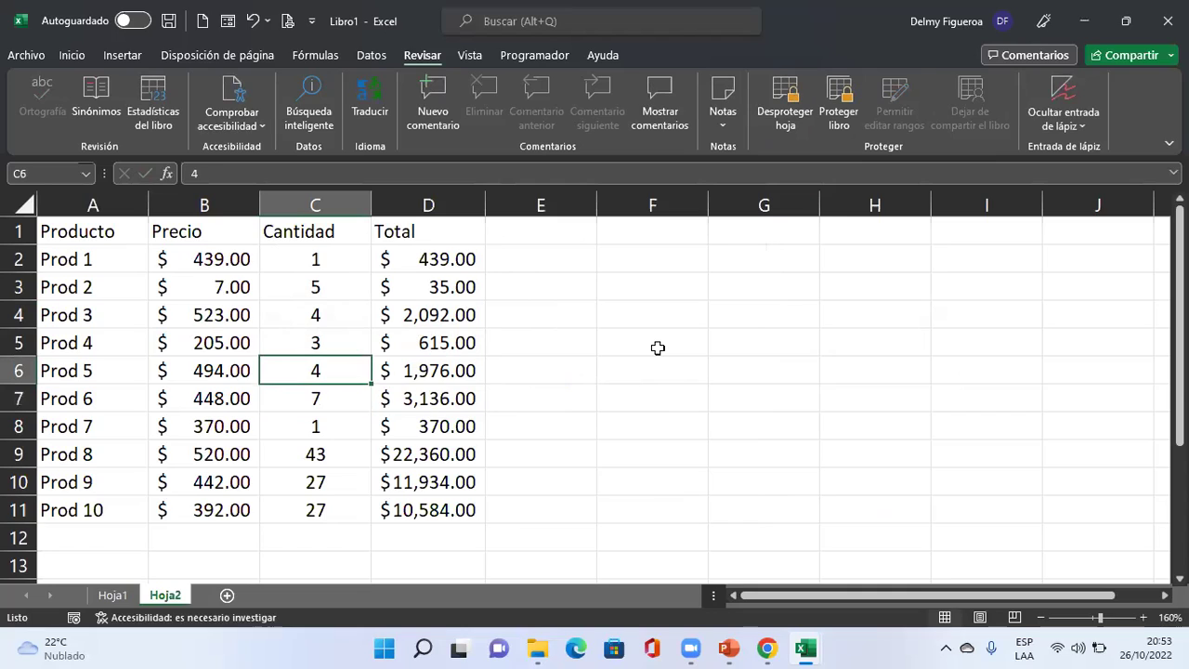
Confirm Prod 5's Total formula in D6 refuses edits while protected.
{"action": "key", "text": "Right"}
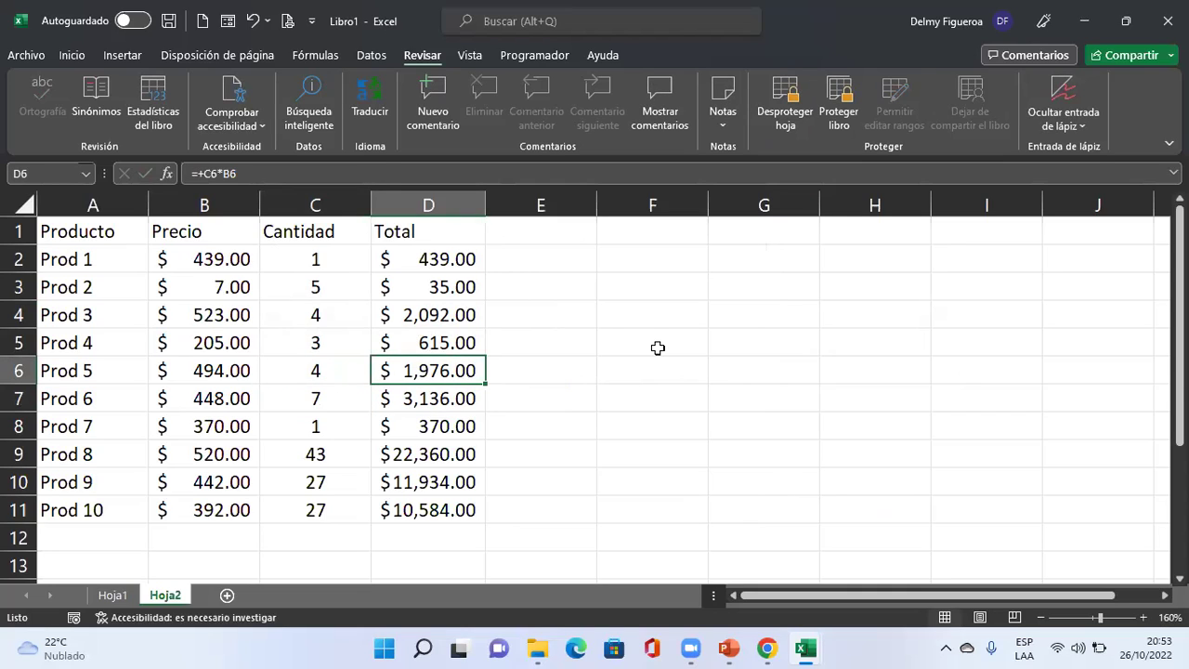
{"action": "key", "text": "Delete"}
{"action": "key", "text": "Return"}
Select the Totals D2:D11 and remove Hoja2's protection.
{"action": "left_click_drag", "start_coordinate": [450, 257], "coordinate": [445, 499]}
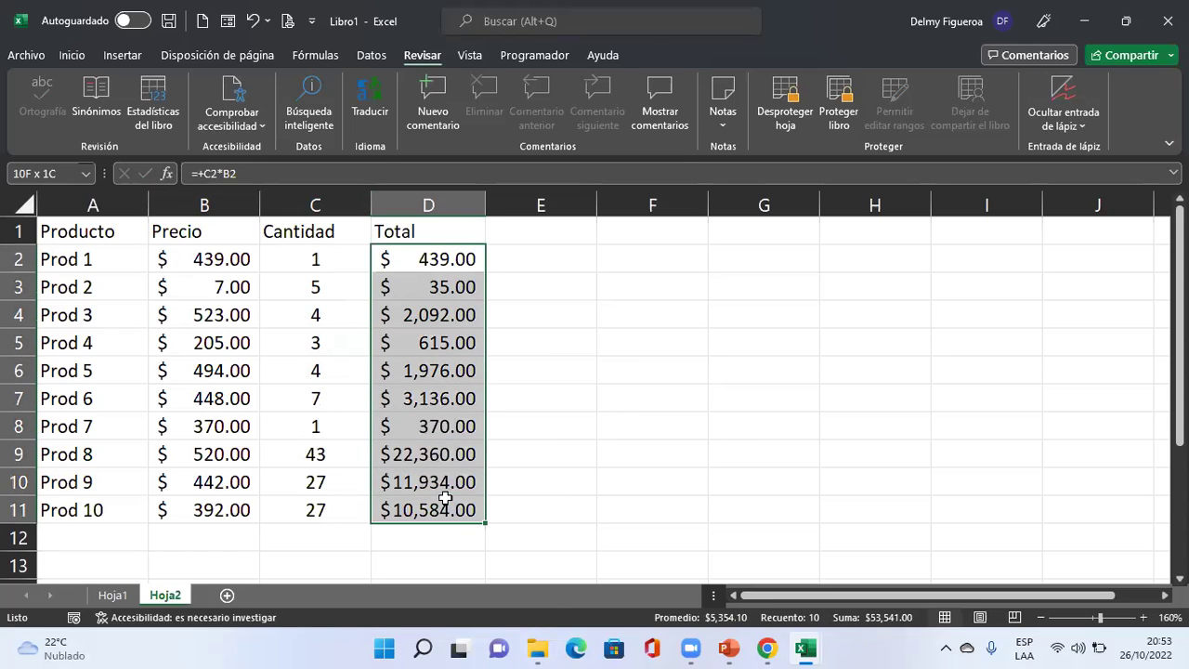
{"action": "right_click", "coordinate": [446, 502]}
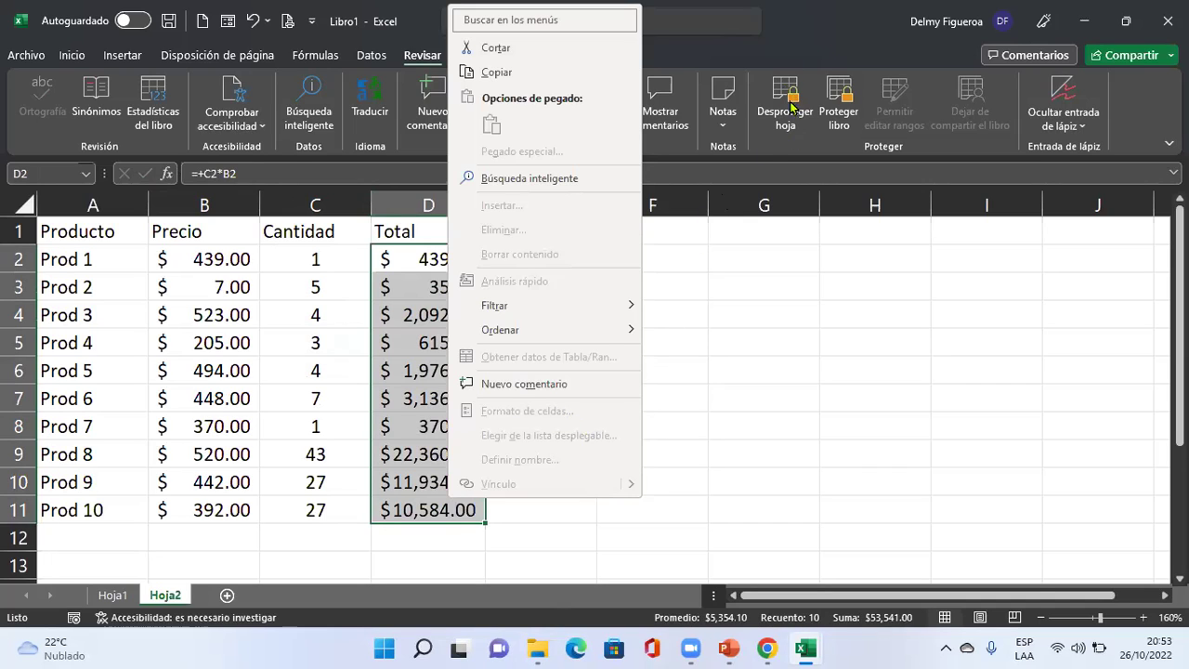
{"action": "left_click", "coordinate": [716, 386]}
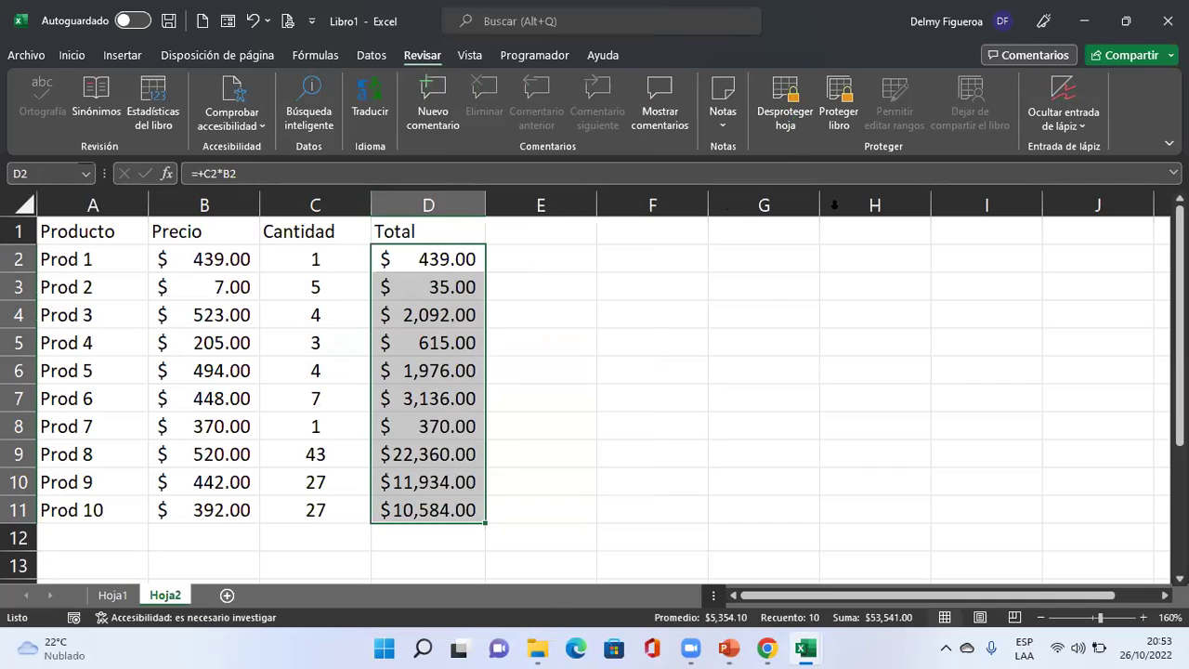
{"action": "left_click", "coordinate": [760, 130]}
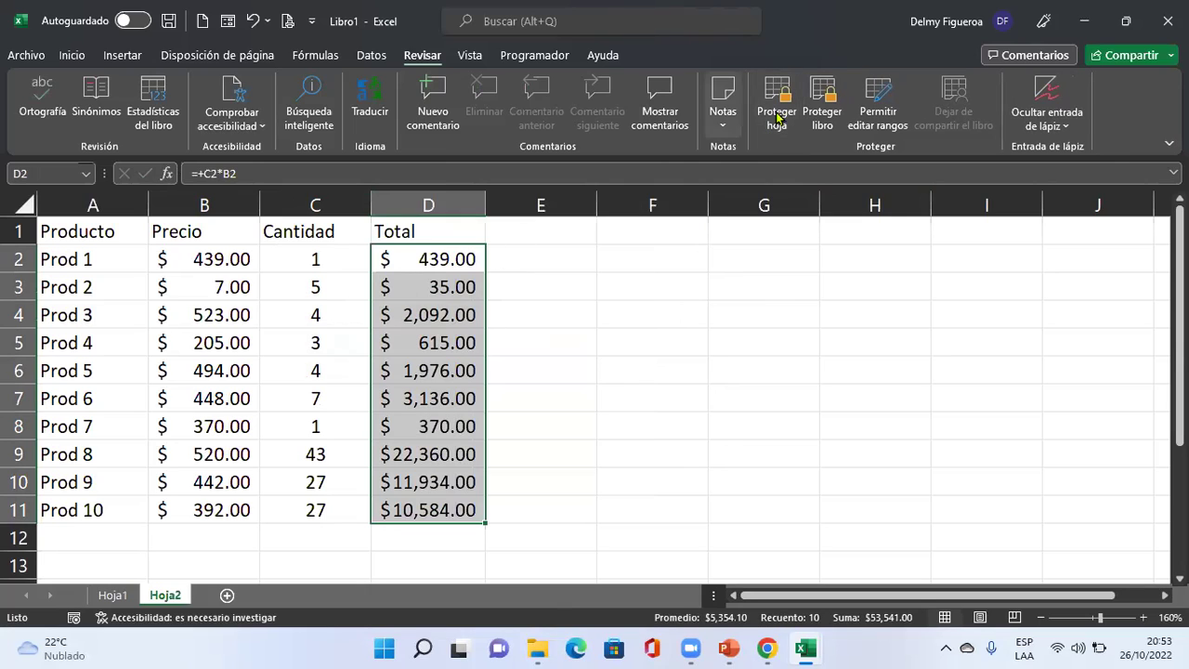
Mark the Total cells D2:D11 as Oculta in Format Cells protection.
{"action": "right_click", "coordinate": [446, 345]}
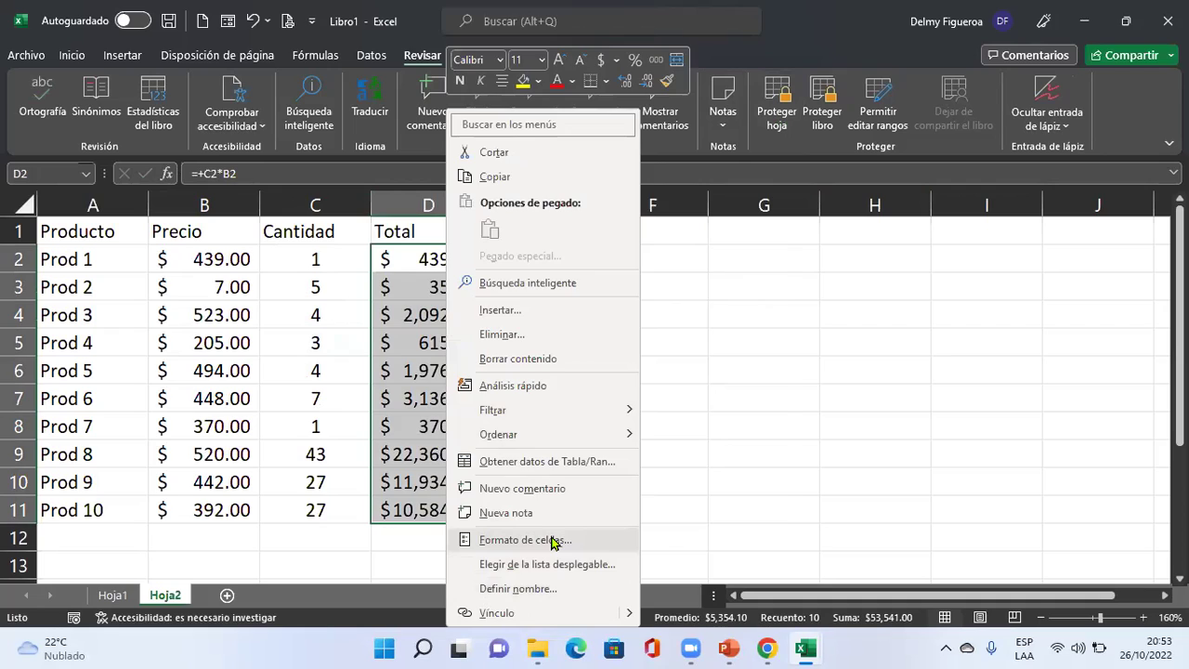
{"action": "left_click", "coordinate": [555, 540]}
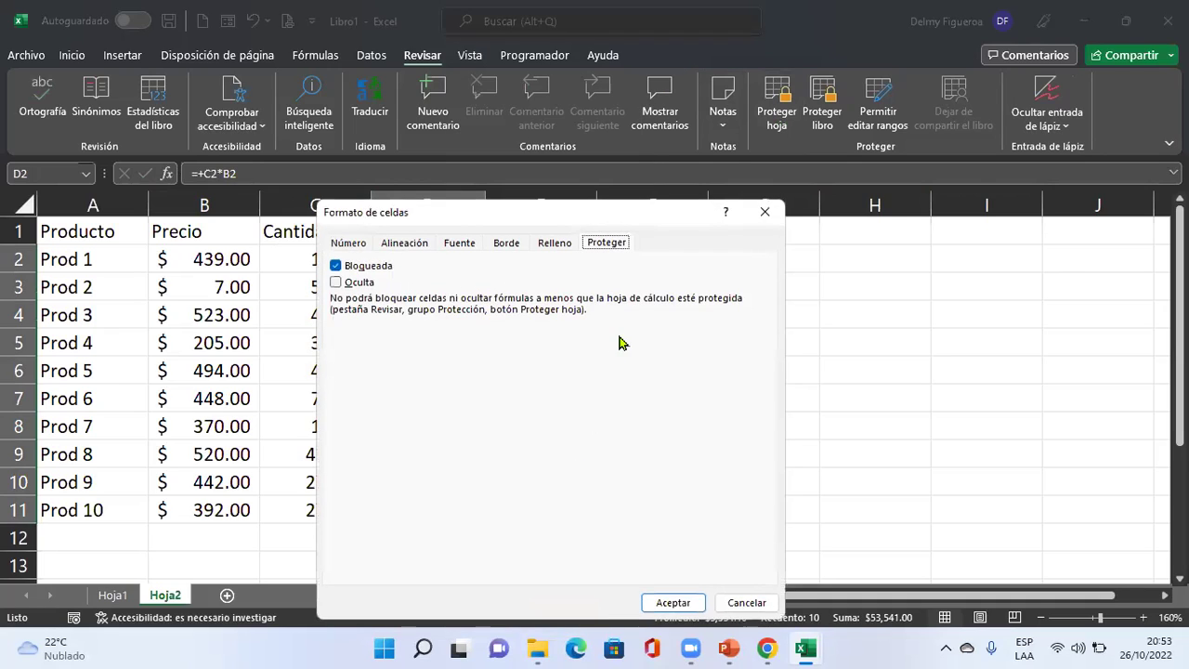
{"action": "left_click", "coordinate": [337, 283]}
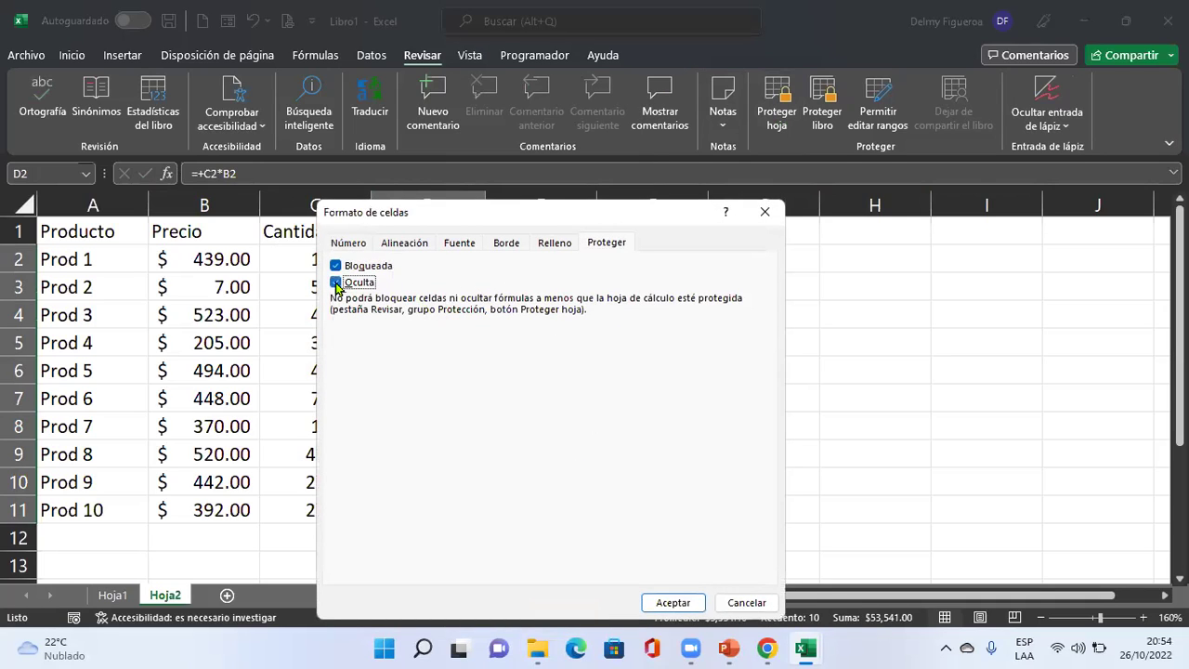
{"action": "left_click", "coordinate": [673, 603]}
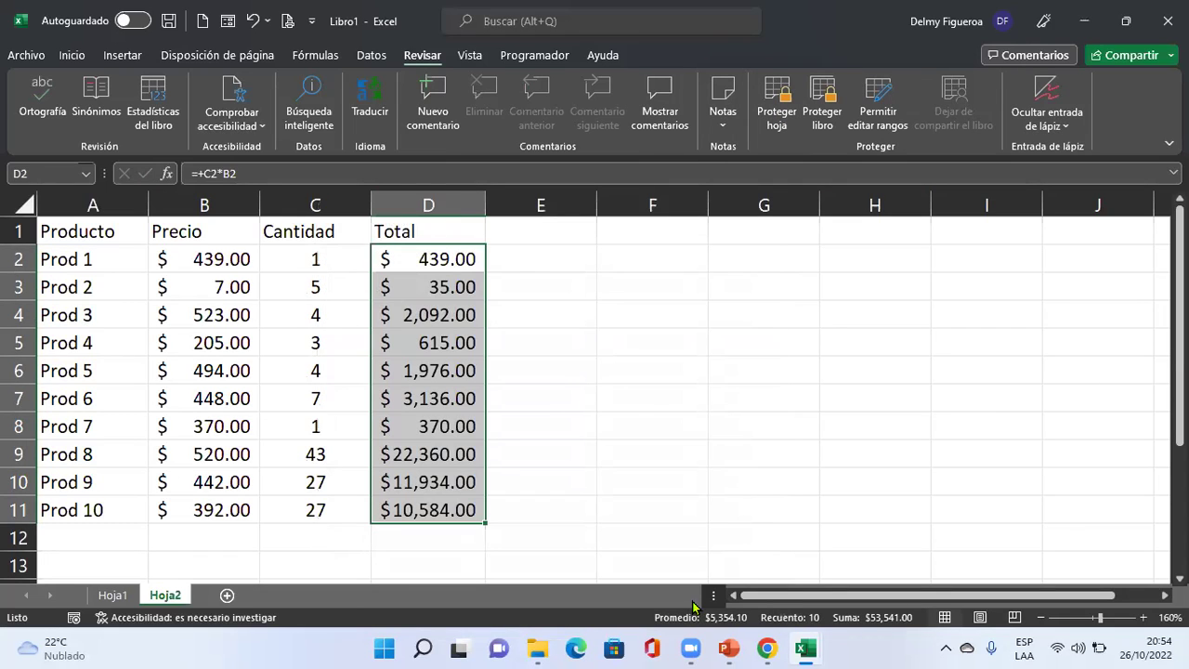
Protect Hoja2 again and check that D3's formula is hidden.
{"action": "left_click", "coordinate": [777, 102]}
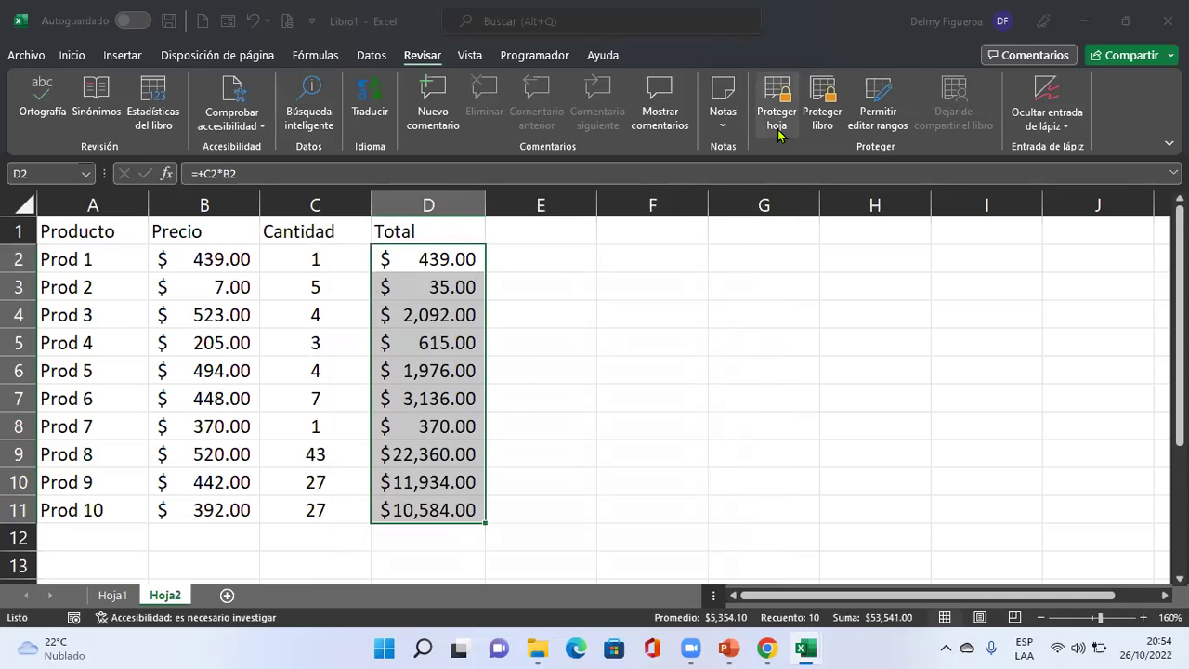
{"action": "left_click", "coordinate": [653, 499]}
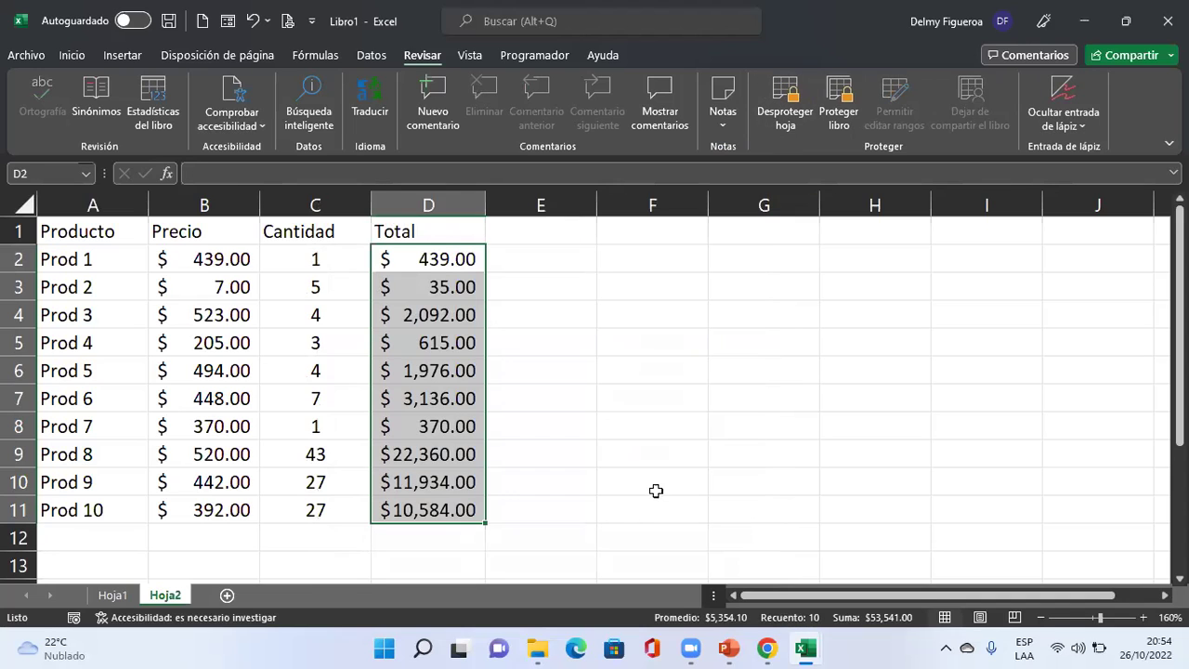
{"action": "left_click", "coordinate": [548, 337]}
{"action": "left_click", "coordinate": [443, 287]}
Unlock the Cantidad range with its password and set Prod 2's quantity in C3 to 3.
{"action": "left_click", "coordinate": [433, 315]}
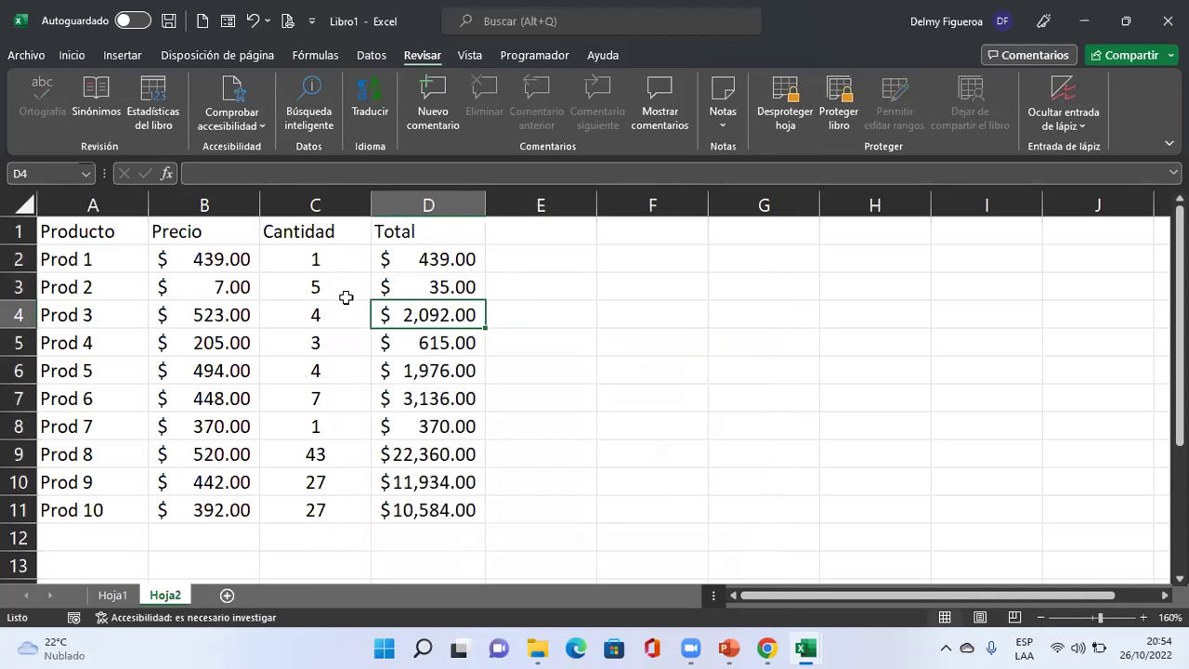
{"action": "left_click", "coordinate": [313, 286]}
{"action": "key", "text": "F2"}
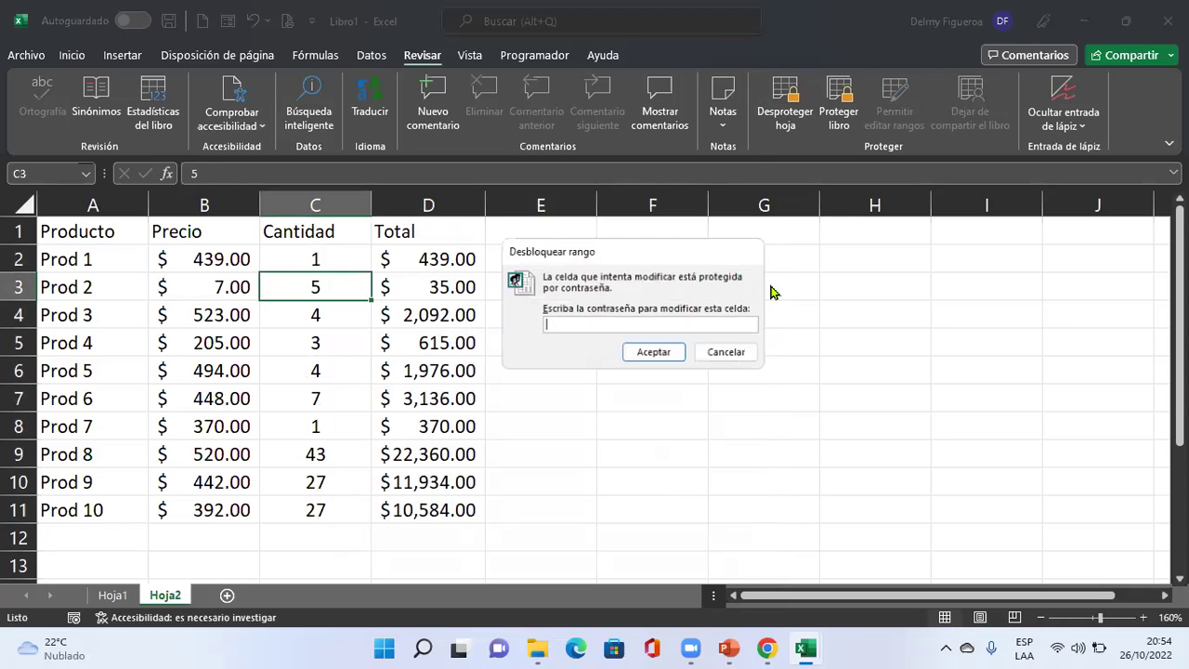
{"action": "type", "text": "123"}
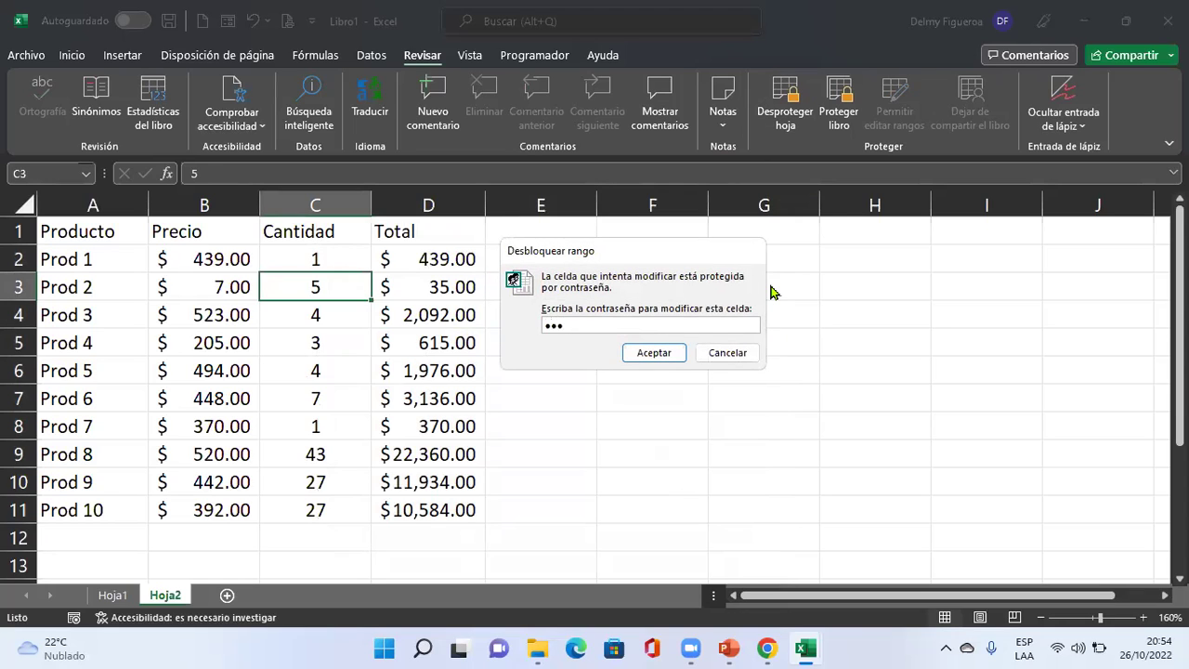
{"action": "key", "text": "Return"}
{"action": "key", "text": "Right"}
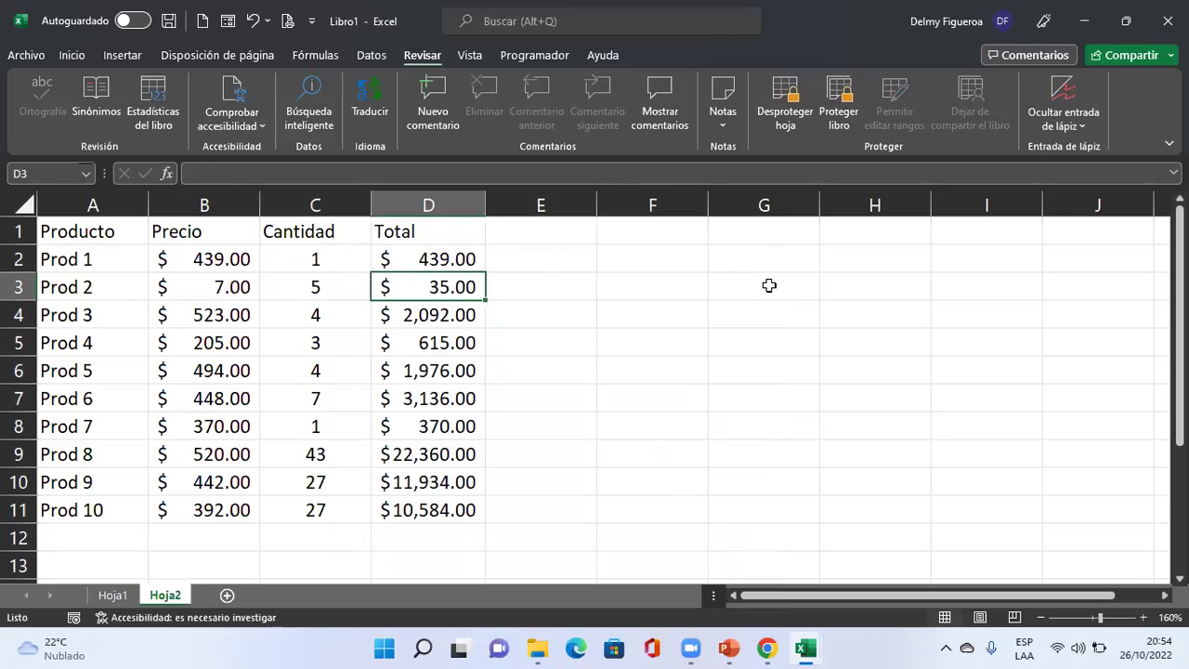
{"action": "key", "text": "Left"}
{"action": "type", "text": "3"}
{"action": "key", "text": "Right"}
Confirm Prod 1's price B2 and total D2 both refuse edits.
{"action": "left_click", "coordinate": [219, 257]}
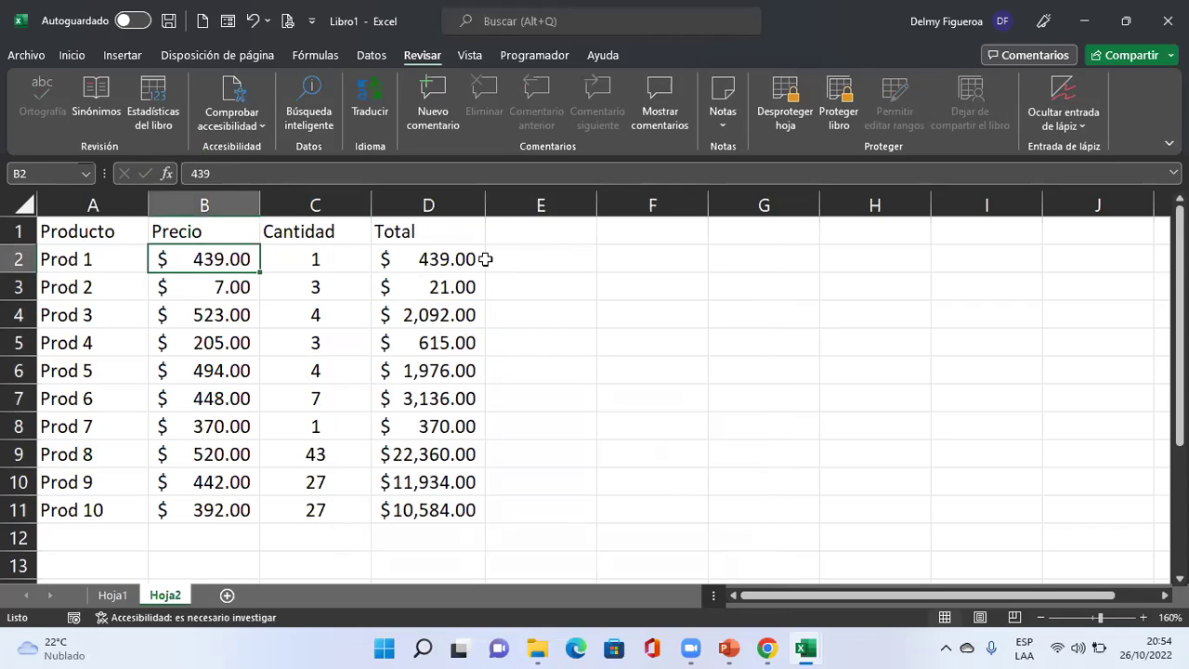
{"action": "key", "text": "Delete"}
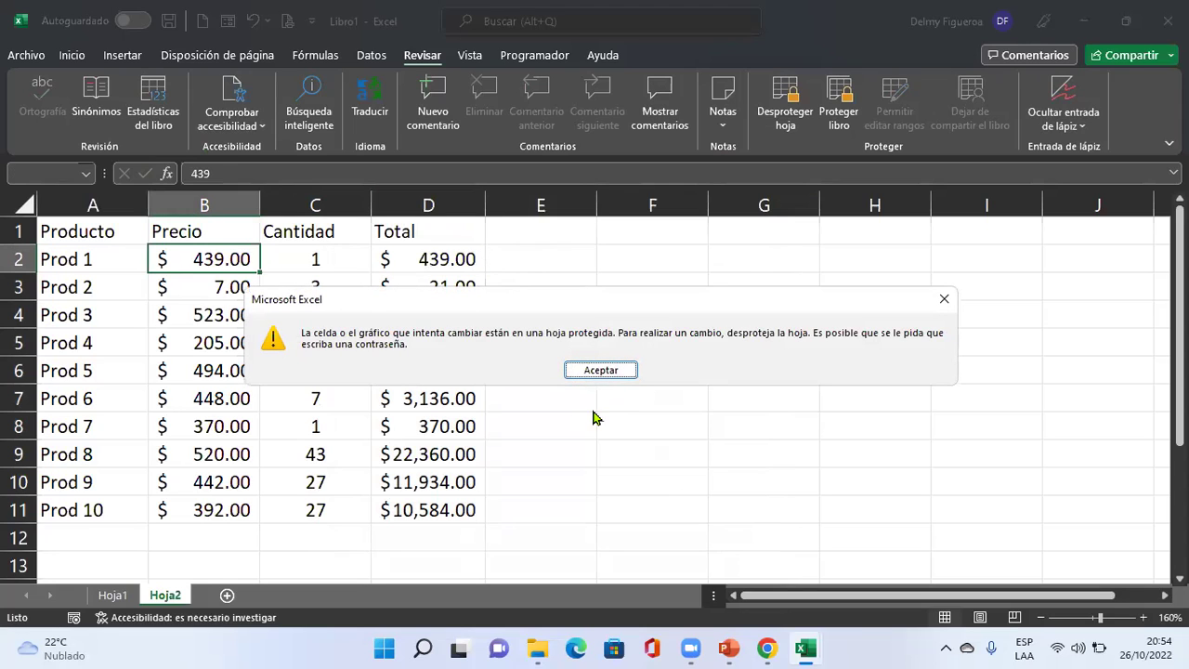
{"action": "key", "text": "Return"}
{"action": "left_click", "coordinate": [459, 255]}
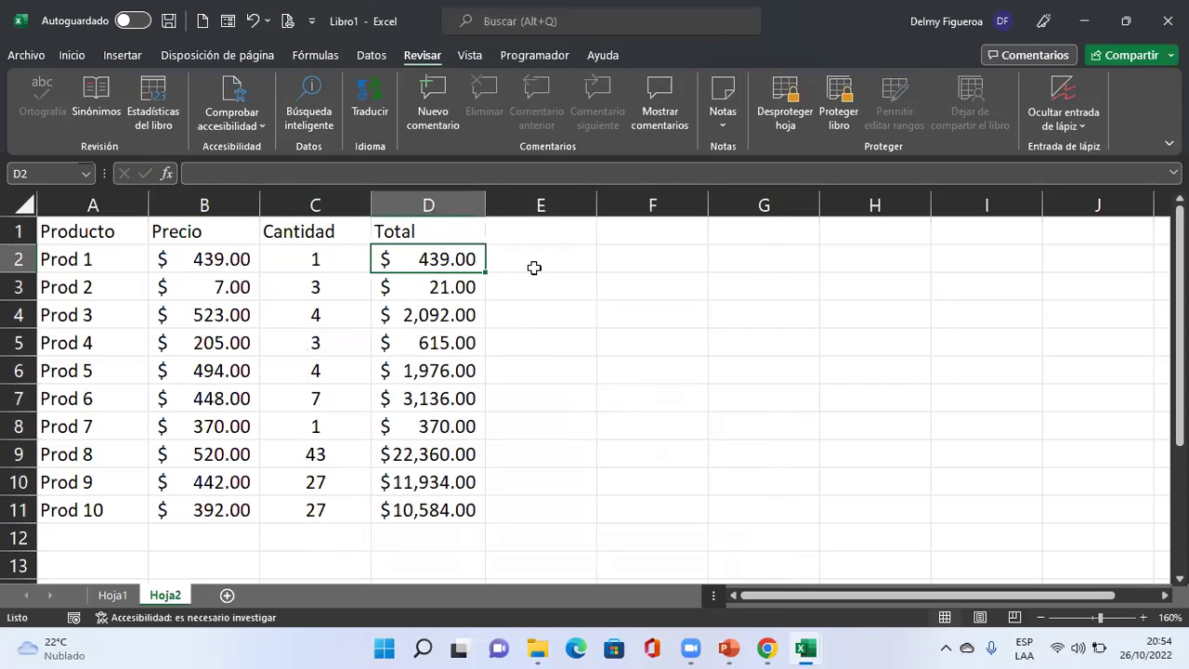
{"action": "key", "text": "Delete"}
{"action": "left_click", "coordinate": [624, 370]}
Change Prod 8's quantity in C9 from 43 to 6.
{"action": "left_click", "coordinate": [443, 401]}
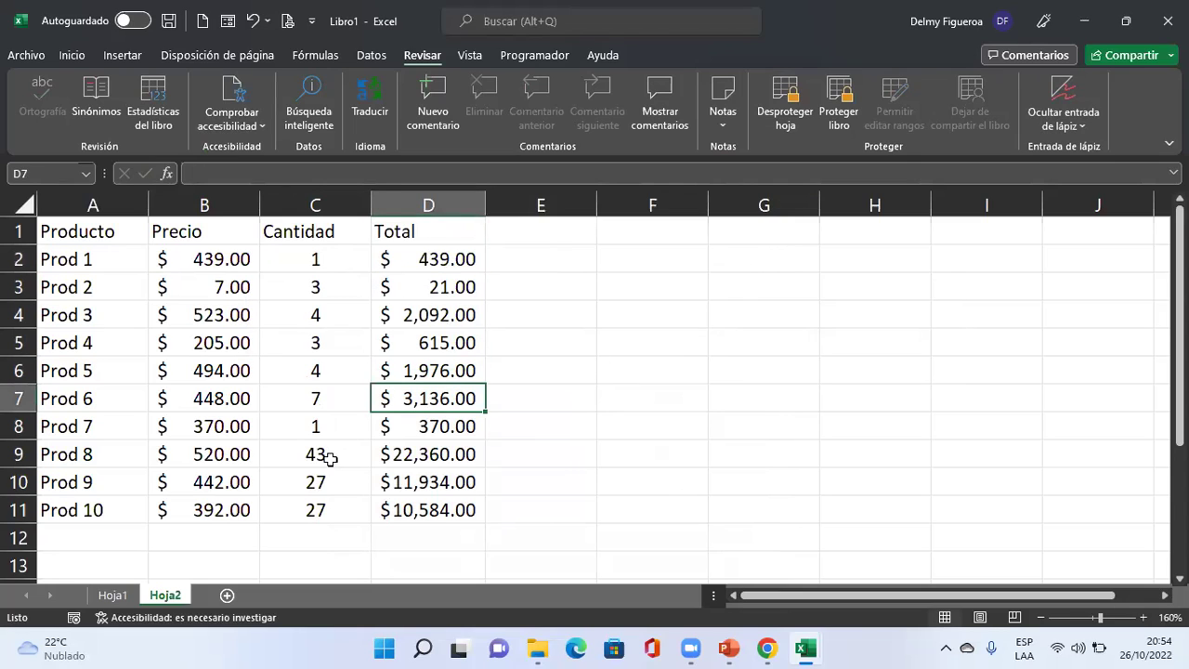
{"action": "left_click", "coordinate": [322, 454]}
{"action": "type", "text": "6"}
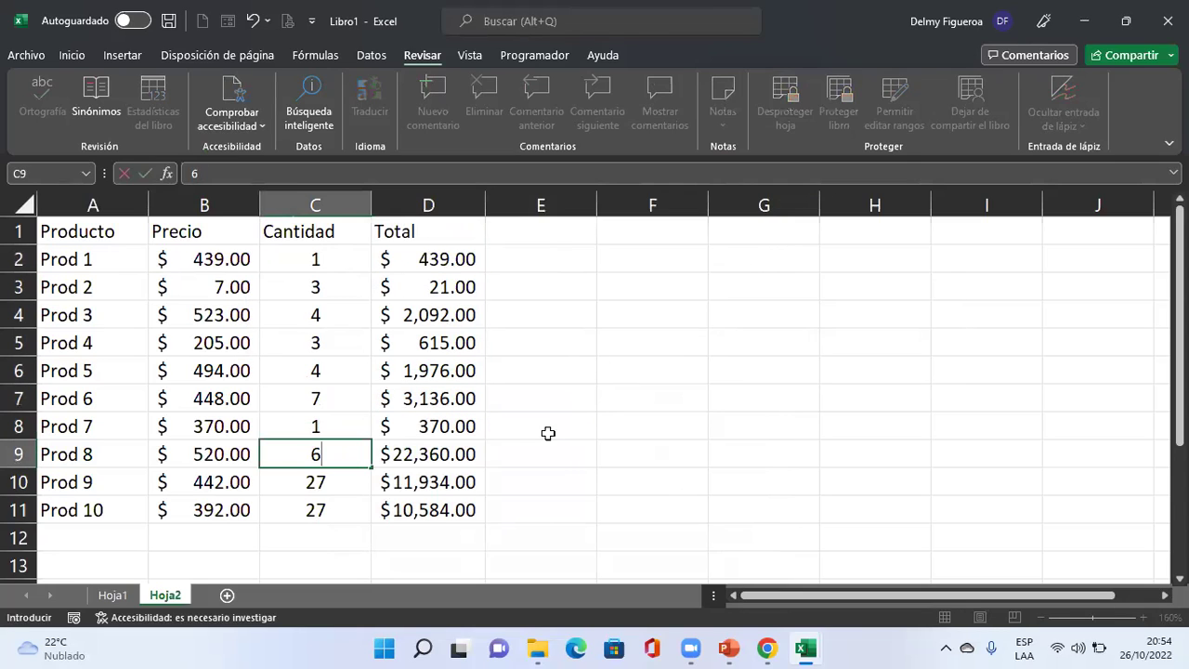
{"action": "key", "text": "Return"}
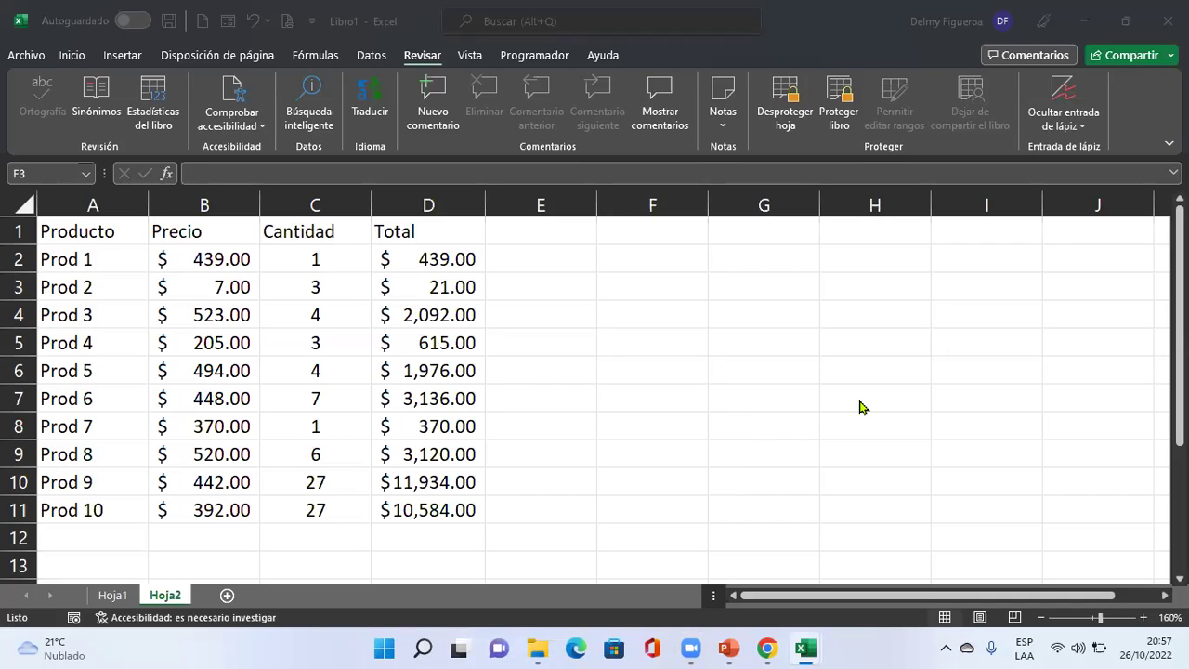
{"action": "key", "text": "XF86AudioRaiseVolume"}
Copy the product table A1:D11 and paste it onto a new sheet Hoja3.
{"action": "left_click_drag", "start_coordinate": [51, 233], "coordinate": [424, 497]}
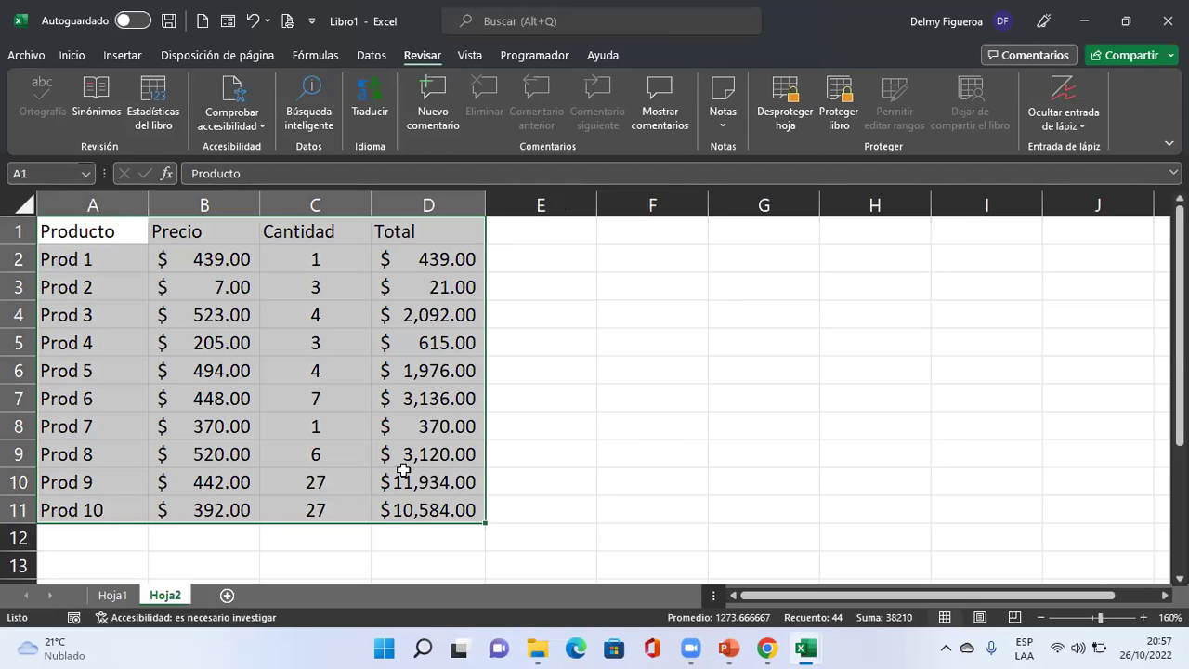
{"action": "key", "text": "ctrl+c"}
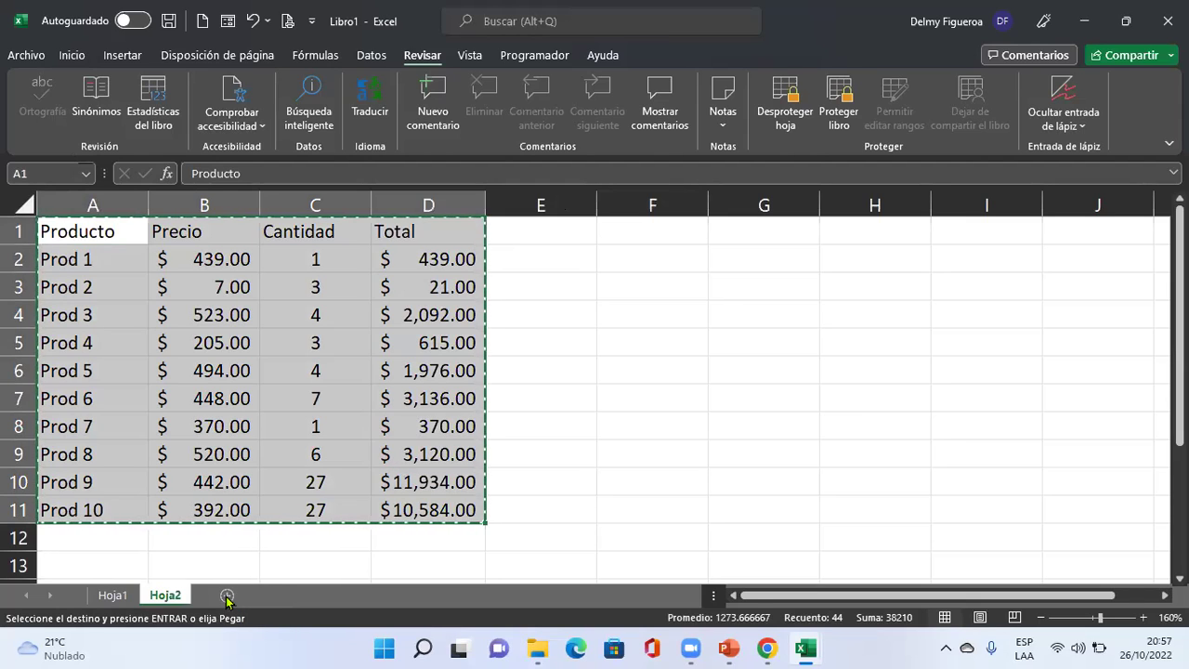
{"action": "left_click", "coordinate": [227, 596]}
{"action": "key", "text": "ctrl+v"}
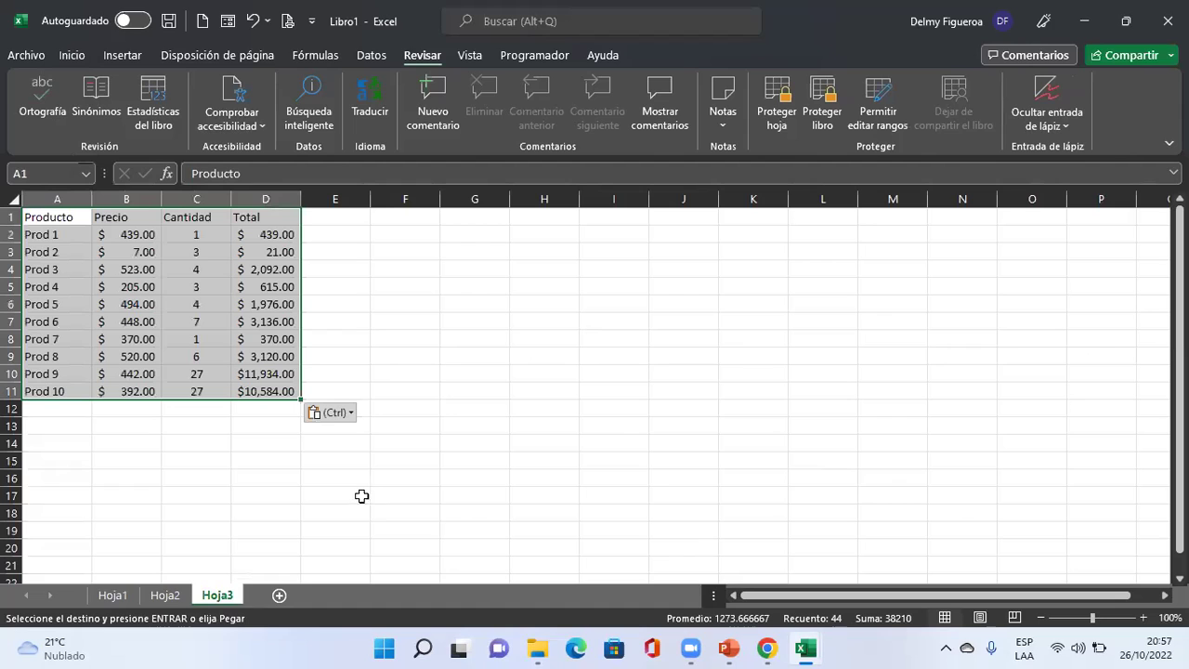
Check the pasted values and autofit column D to show every total.
{"action": "left_click", "coordinate": [262, 252]}
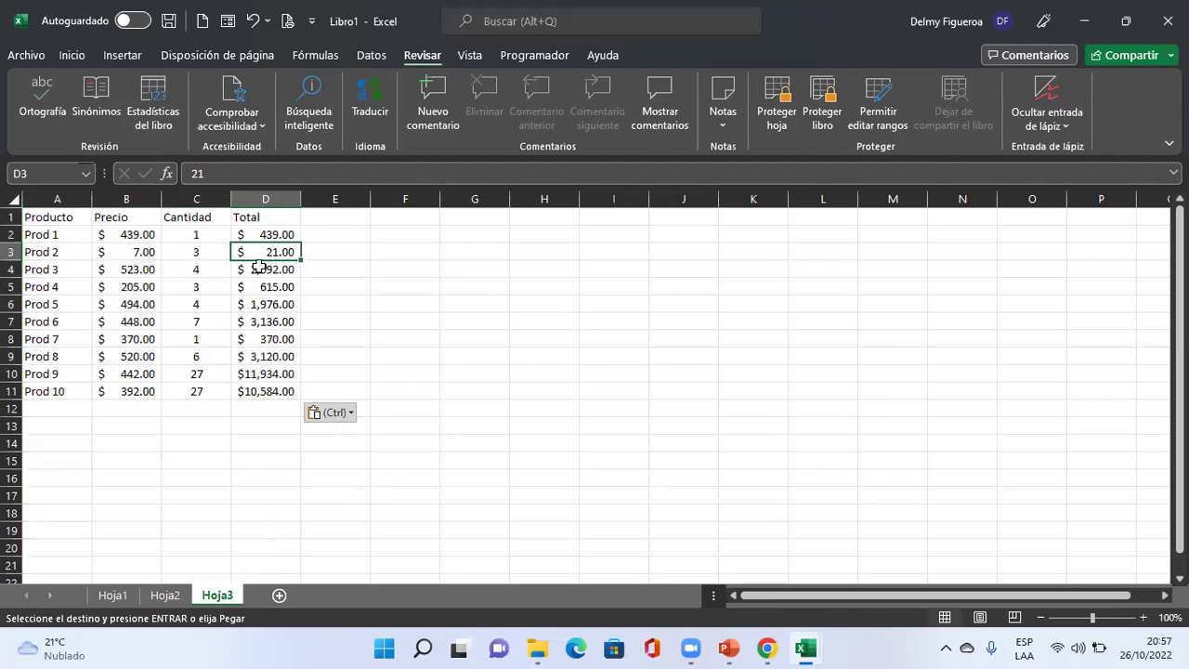
{"action": "left_click", "coordinate": [186, 248]}
{"action": "left_click", "coordinate": [266, 234]}
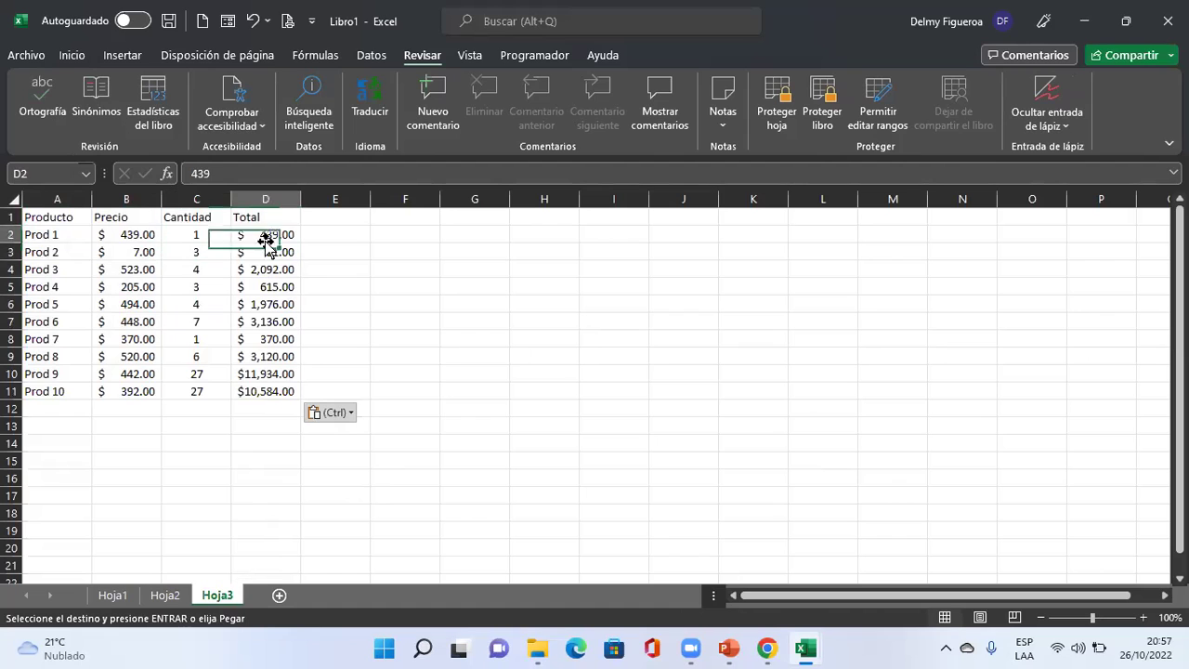
{"action": "left_click", "coordinate": [165, 596]}
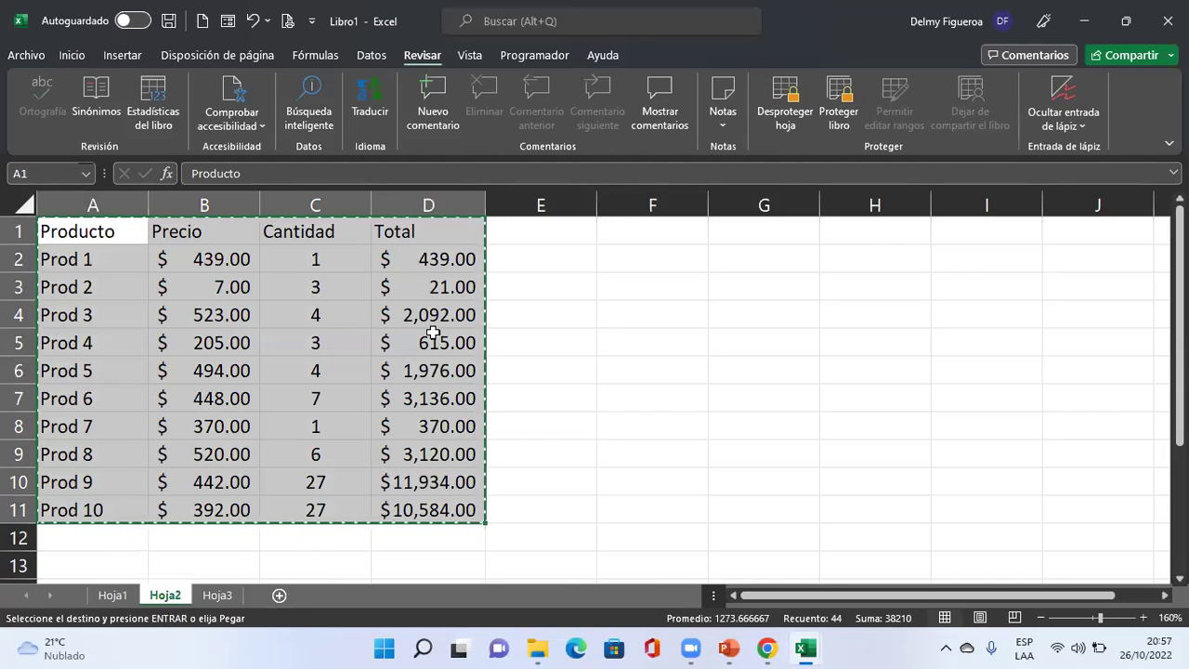
{"action": "left_click", "coordinate": [232, 595]}
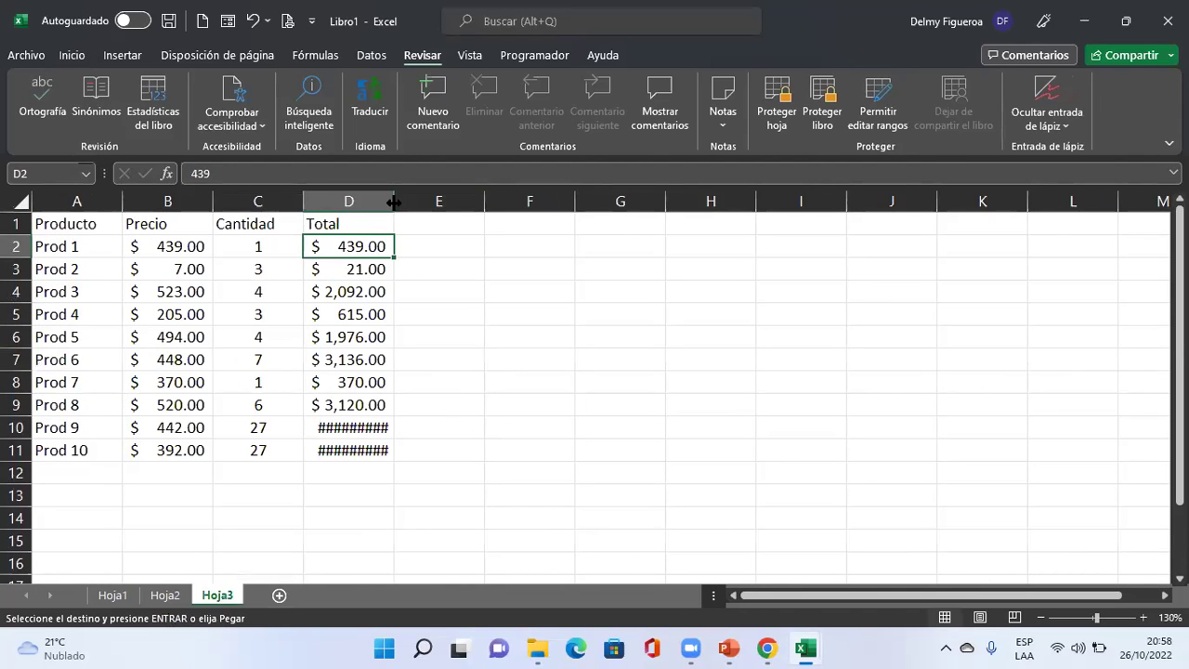
{"action": "double_click", "coordinate": [394, 202]}
Compare Hoja3's pasted totals against Hoja2 and select F1 on Hoja3.
{"action": "left_click", "coordinate": [165, 595]}
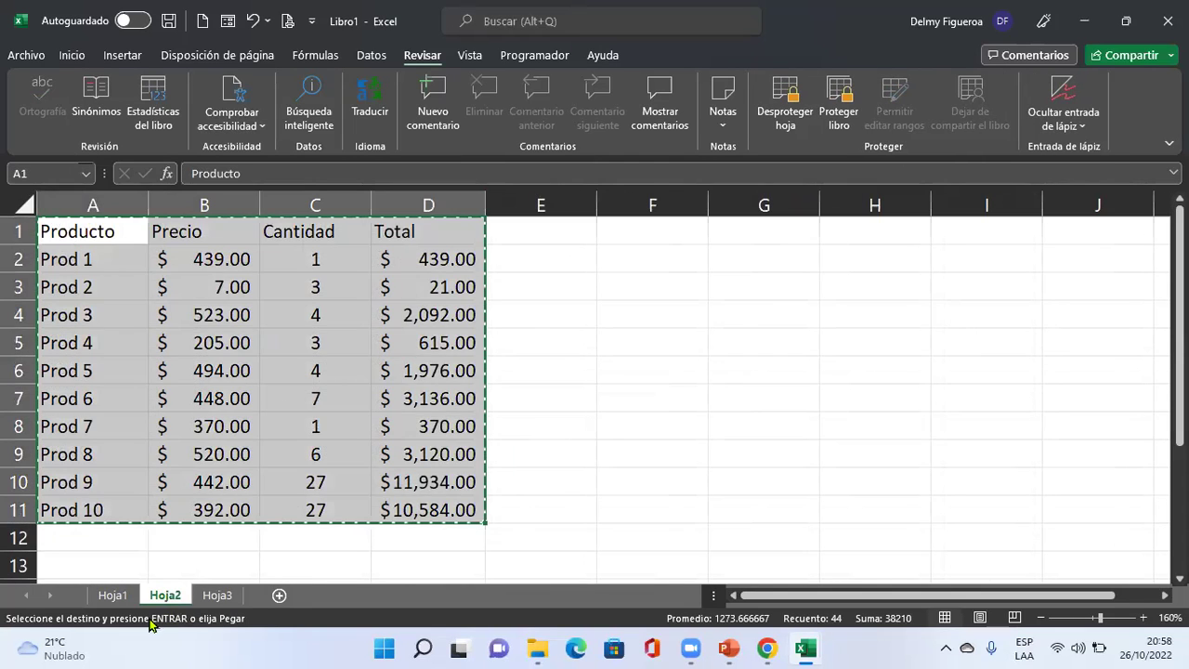
{"action": "left_click", "coordinate": [450, 261]}
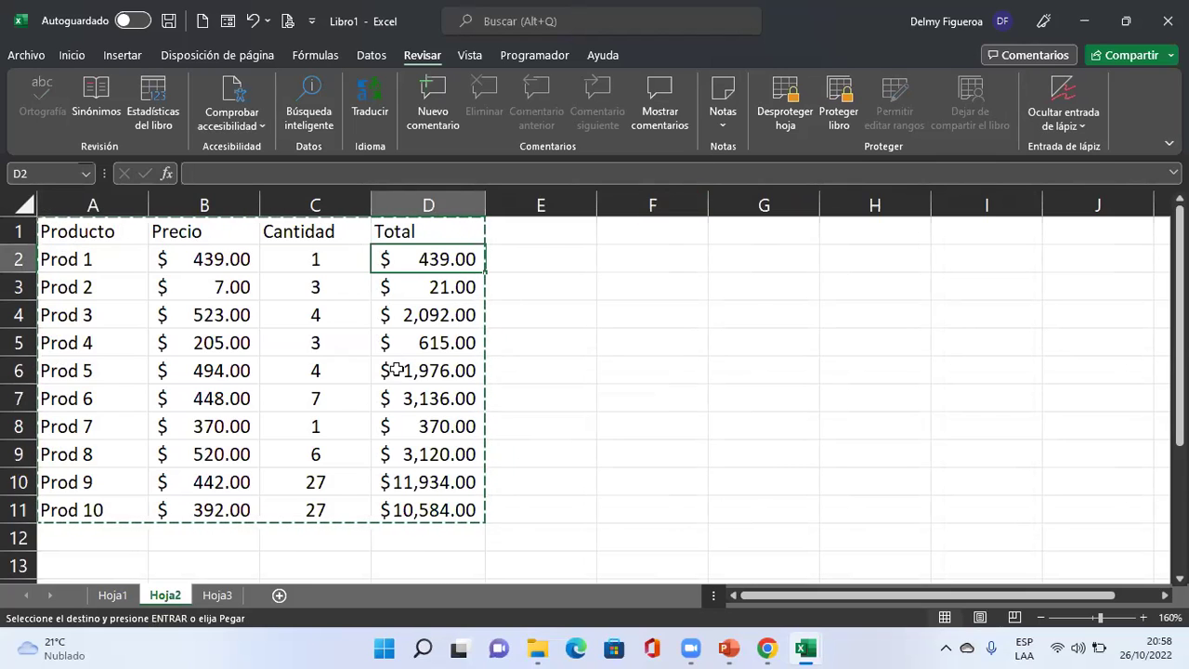
{"action": "left_click", "coordinate": [217, 596]}
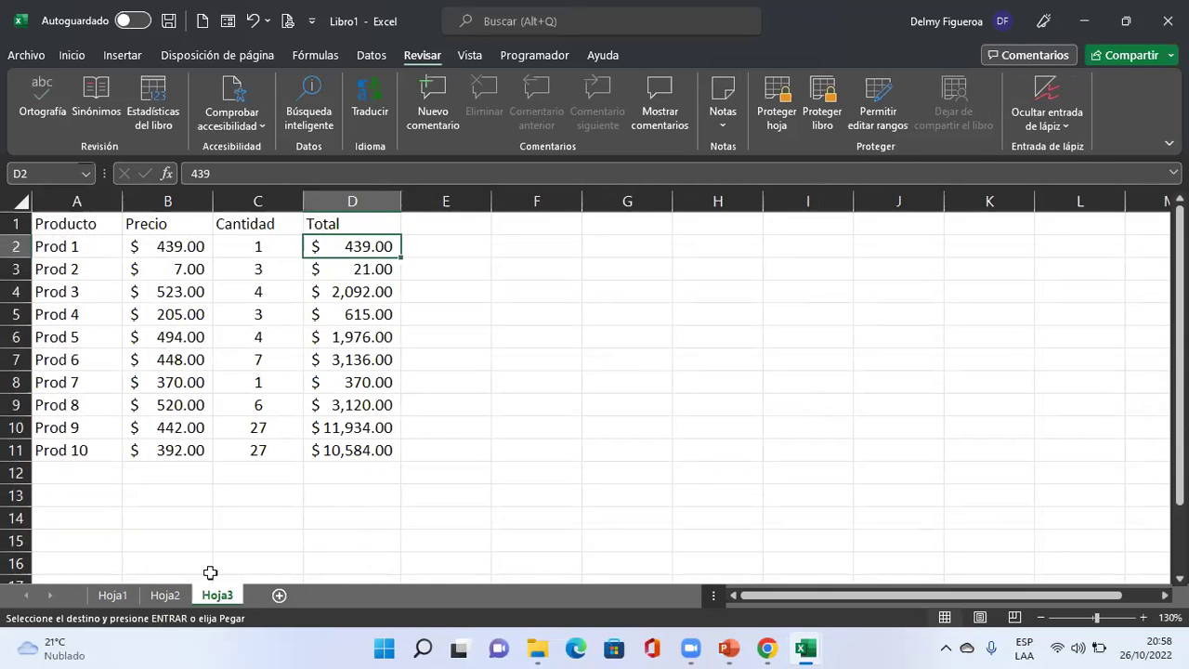
{"action": "left_click", "coordinate": [165, 596]}
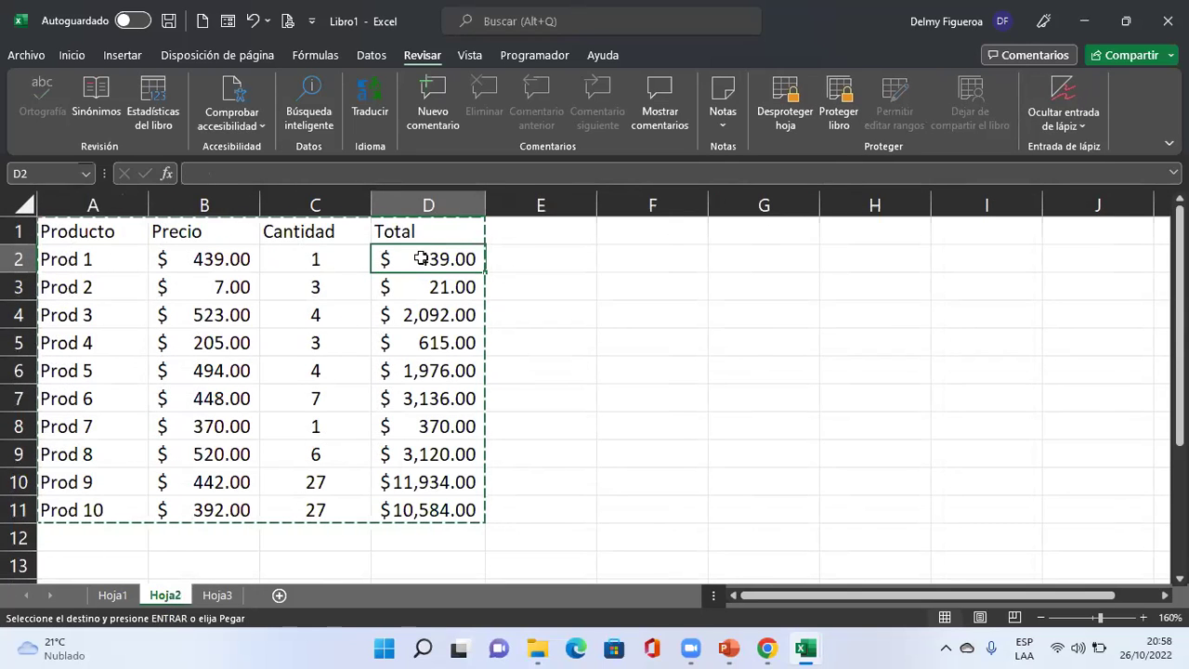
{"action": "left_click", "coordinate": [221, 594]}
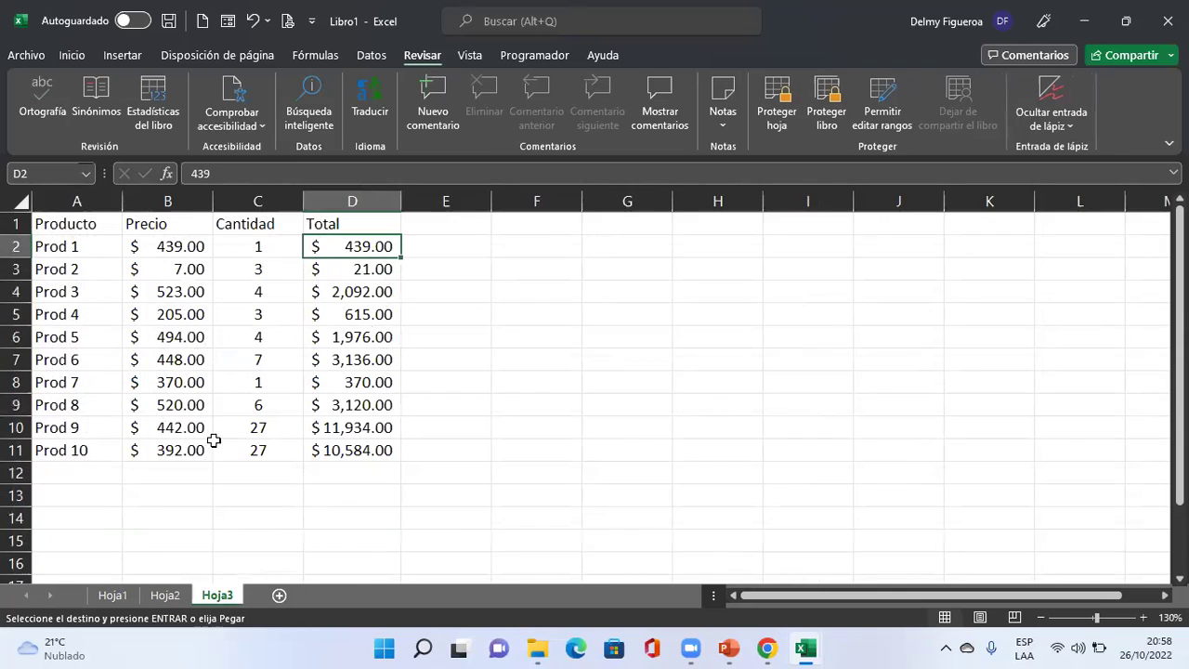
{"action": "left_click", "coordinate": [544, 223]}
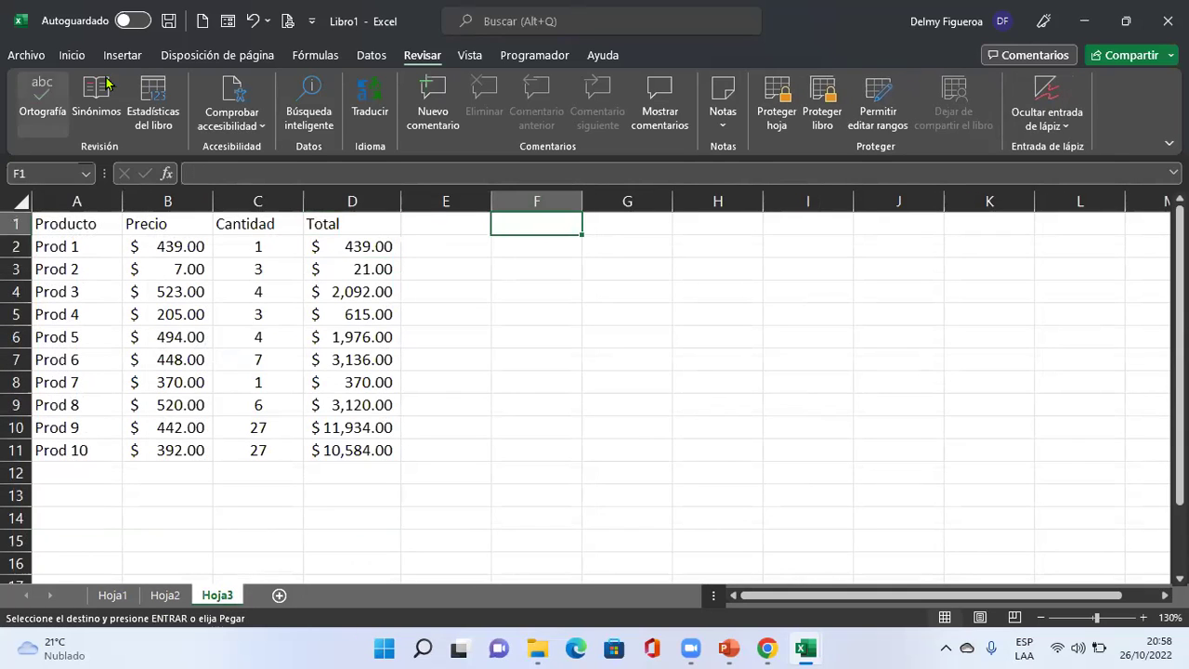
Paste the table at F1 on Hoja3 as values without formatting.
{"action": "left_click", "coordinate": [71, 55]}
{"action": "left_click", "coordinate": [76, 127]}
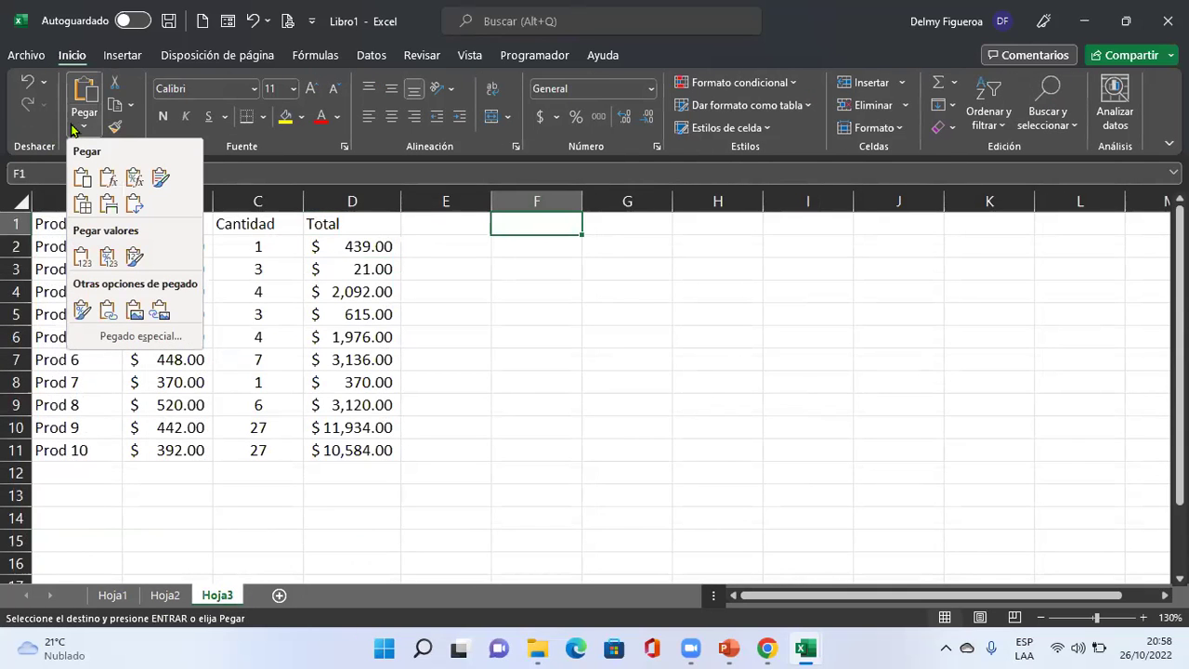
{"action": "left_click", "coordinate": [109, 179]}
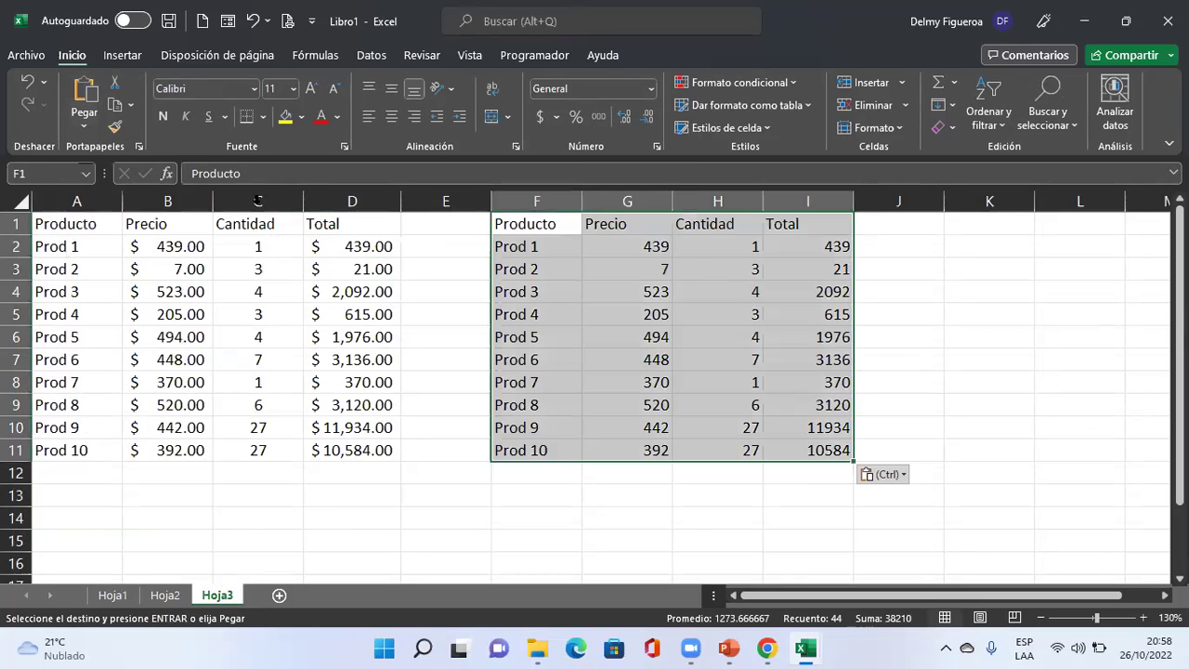
Verify the plain pasted totals in column I, e.g. 439 and 10584, against Hoja2.
{"action": "left_click", "coordinate": [843, 246]}
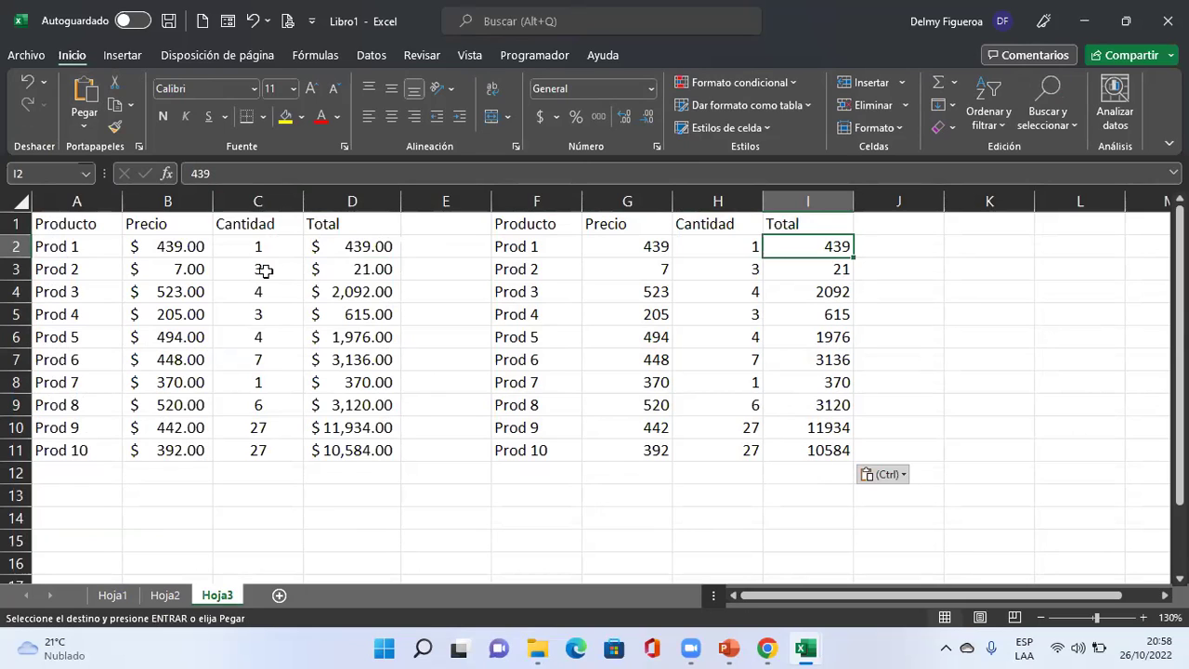
{"action": "left_click", "coordinate": [164, 595]}
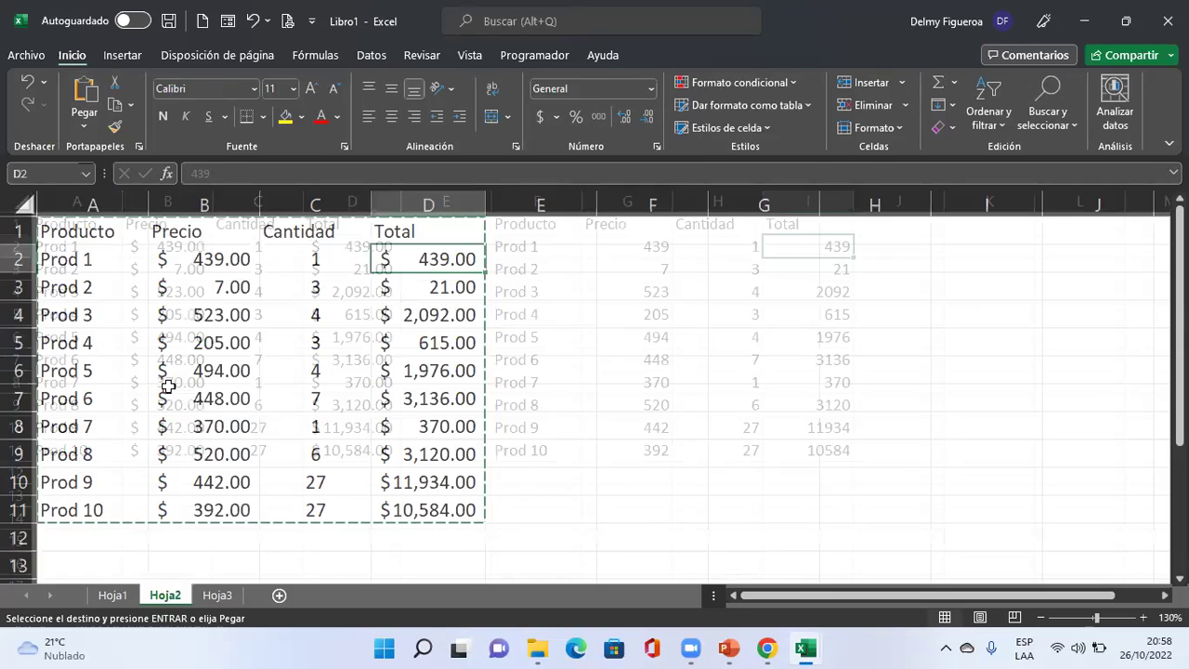
{"action": "left_click", "coordinate": [217, 595]}
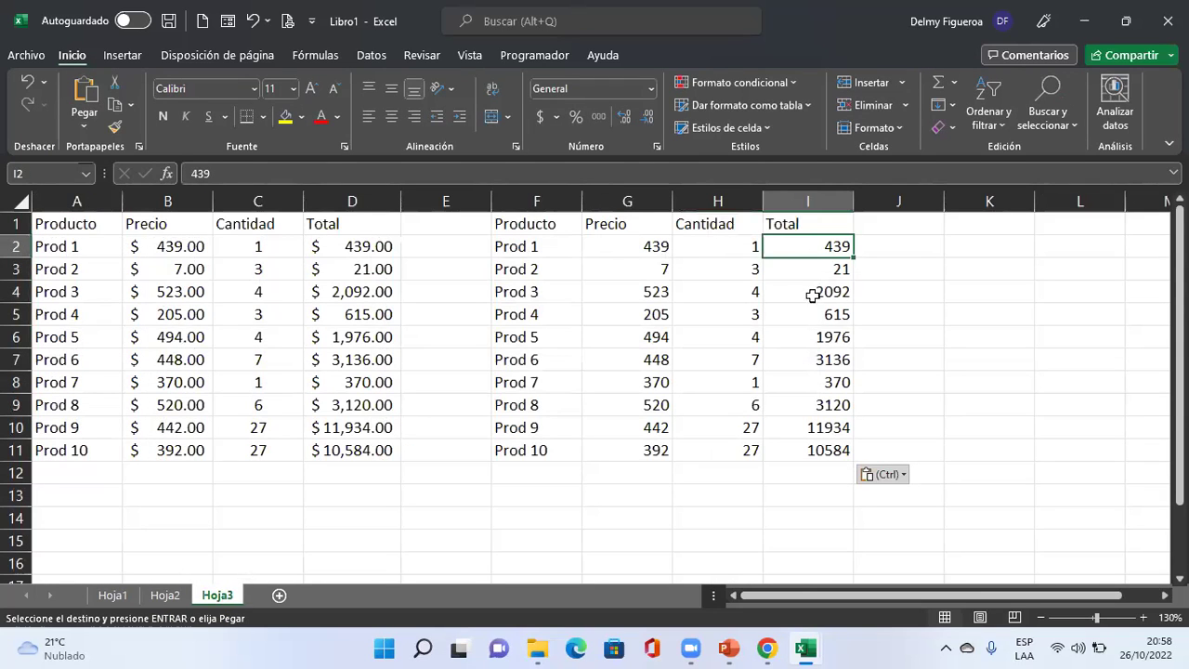
{"action": "left_click", "coordinate": [812, 312]}
{"action": "left_click", "coordinate": [788, 386]}
{"action": "left_click", "coordinate": [786, 450]}
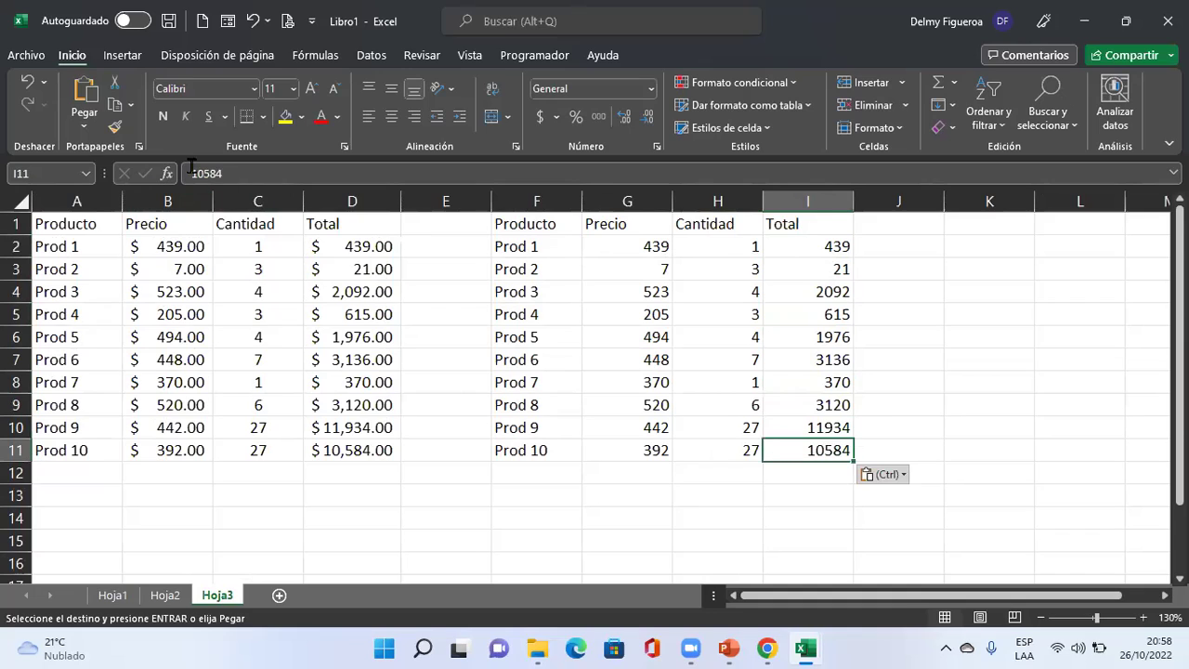
{"action": "left_click", "coordinate": [823, 248]}
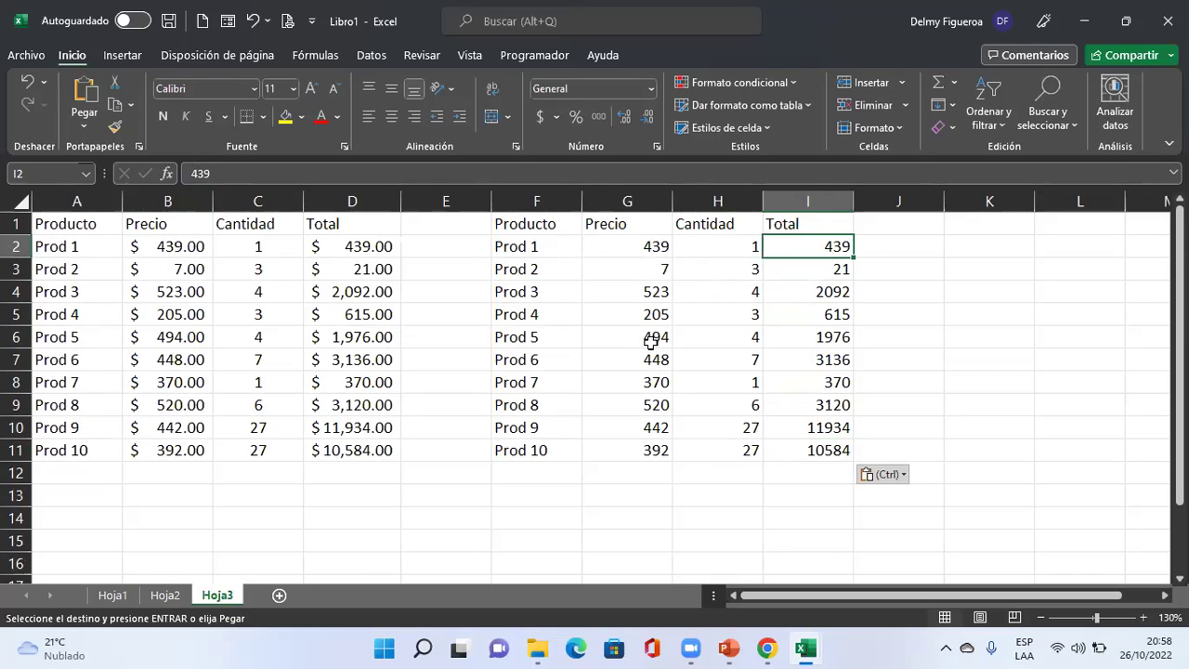
{"action": "left_click", "coordinate": [977, 331]}
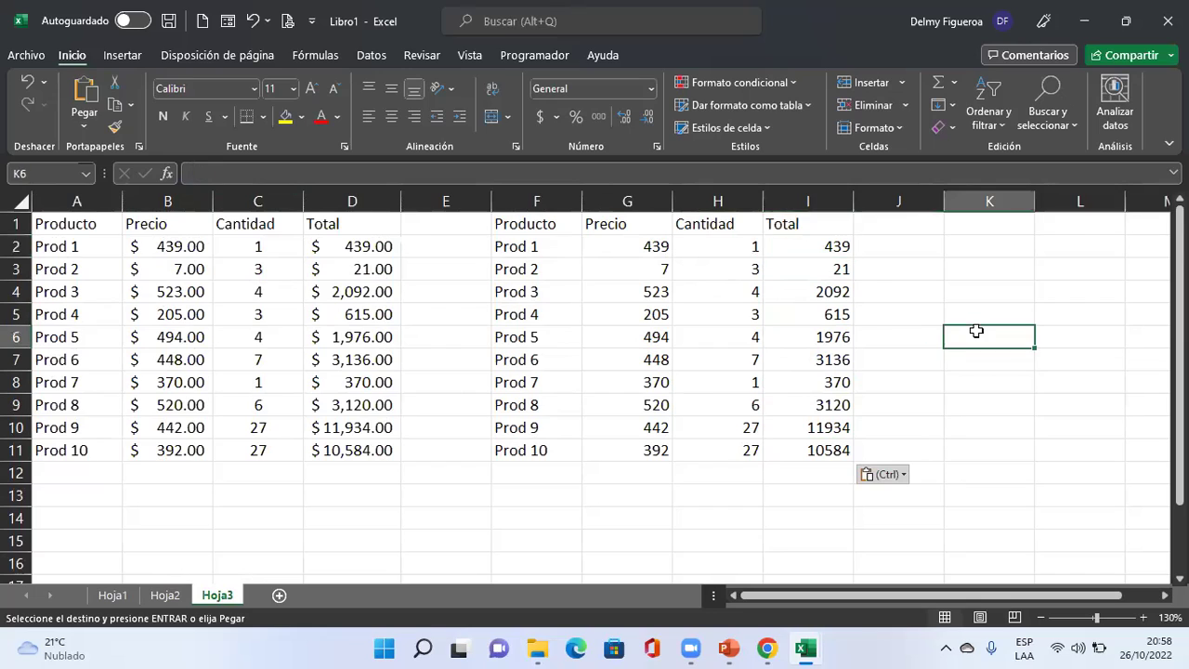
{"action": "left_click", "coordinate": [257, 473]}
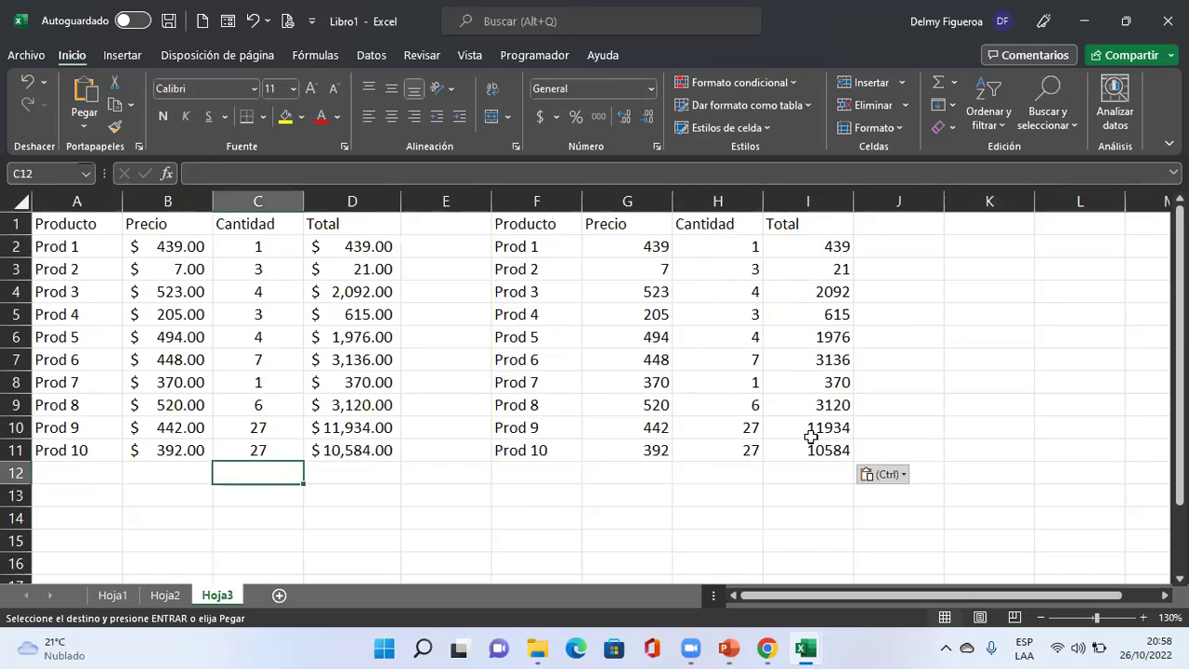